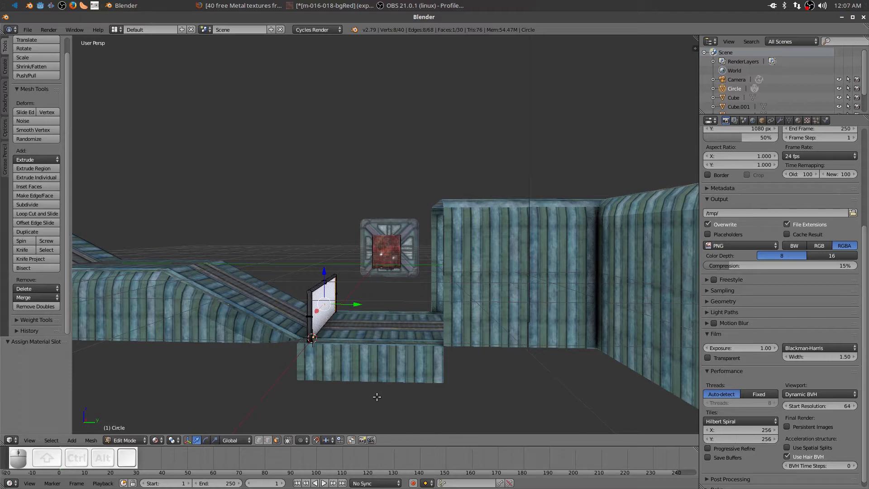
Leave Edit Mode on the white panel and select the short corridor segment next to it.
{"action": "middle_click_drag", "start_coordinate": [377, 397], "coordinate": [374, 322]}
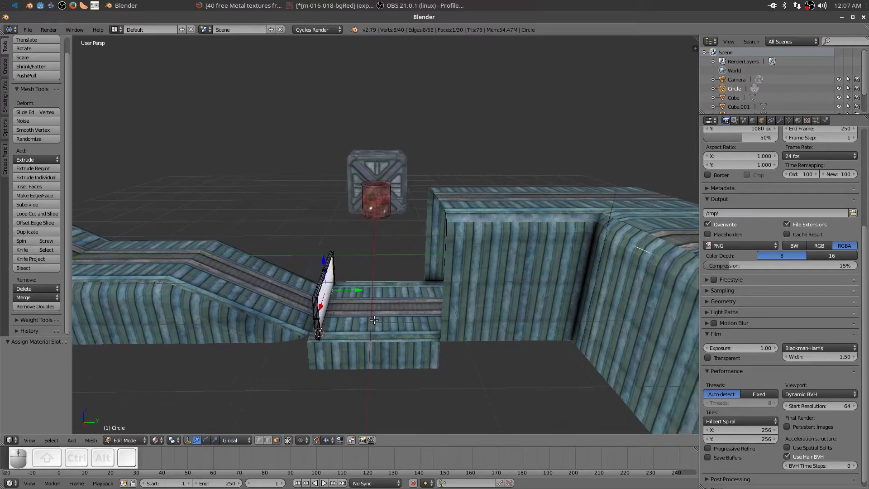
{"action": "key", "text": "Tab"}
{"action": "right_click", "coordinate": [384, 321]}
{"action": "middle_click_drag", "start_coordinate": [385, 321], "coordinate": [424, 351]}
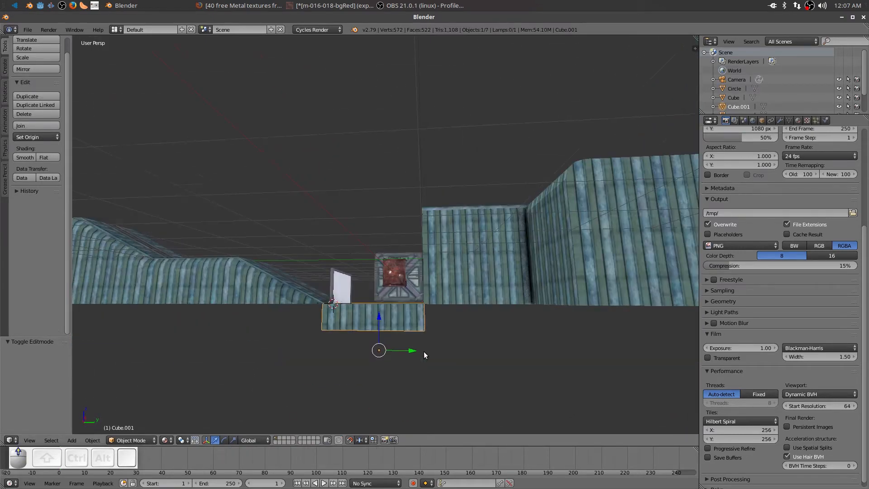
Try to rotate the short corridor segment about the X axis around its off-centre origin.
{"action": "key", "text": "r"}
{"action": "key", "text": "x"}
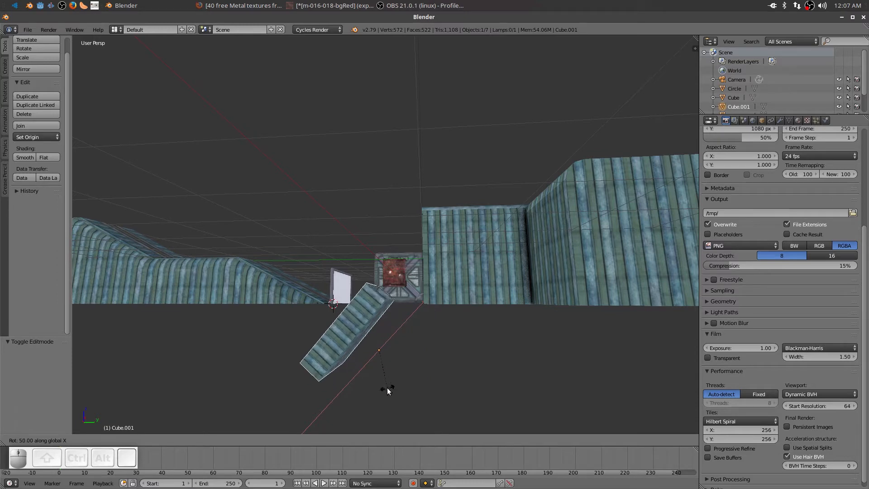
{"action": "left_click", "coordinate": [333, 410]}
{"action": "middle_click_drag", "start_coordinate": [332, 411], "coordinate": [469, 366]}
{"action": "middle_click_drag", "start_coordinate": [376, 280], "coordinate": [373, 253]}
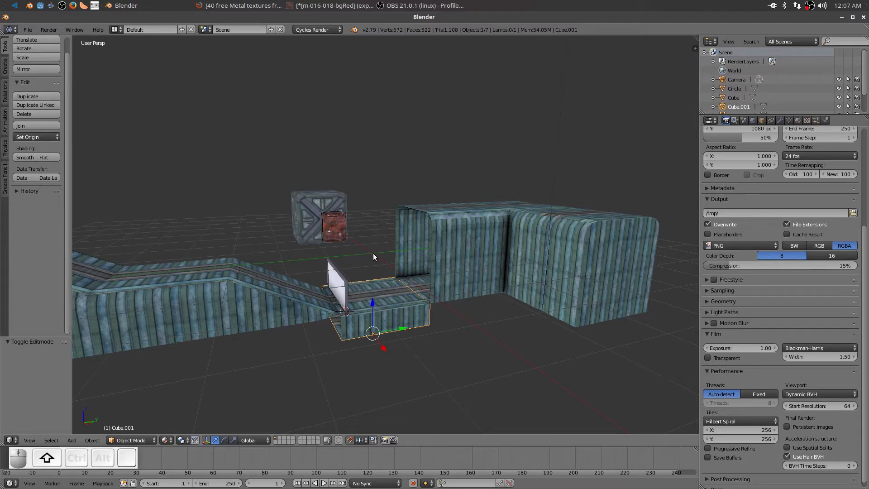
Reset the 3D cursor to the world origin and centre the view on it.
{"action": "key", "text": "shift+c"}
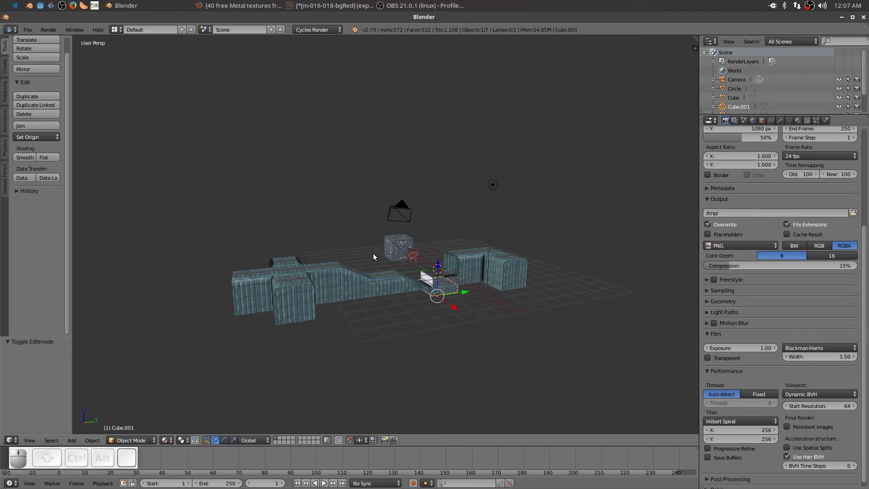
{"action": "scroll", "coordinate": [373, 253], "scroll_direction": "up", "scroll_amount": 3}
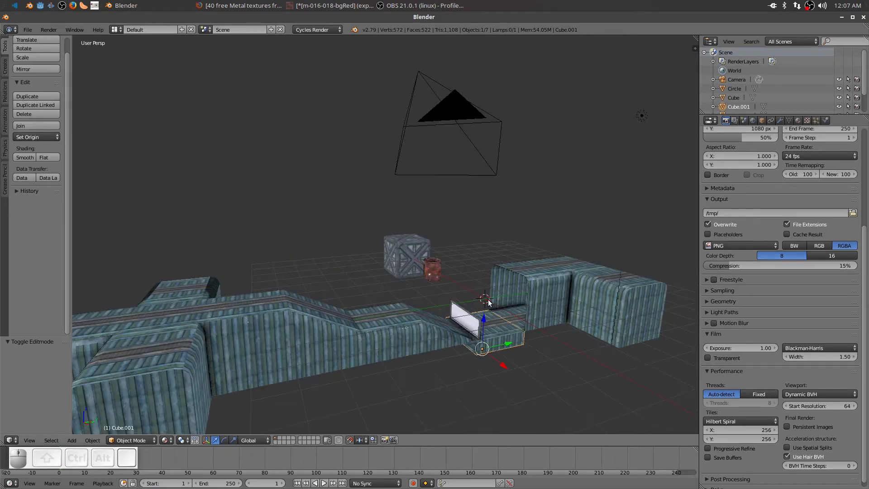
{"action": "scroll", "coordinate": [584, 351], "scroll_direction": "down", "scroll_amount": 4}
{"action": "mouse_move", "coordinate": [586, 334]}
{"action": "middle_mouse_down"}
{"action": "mouse_move", "coordinate": [530, 341]}
{"action": "mouse_move", "coordinate": [488, 362]}
{"action": "mouse_move", "coordinate": [424, 354]}
{"action": "mouse_move", "coordinate": [300, 317]}
{"action": "mouse_move", "coordinate": [249, 336]}
{"action": "mouse_move", "coordinate": [377, 351]}
{"action": "mouse_move", "coordinate": [468, 341]}
{"action": "mouse_move", "coordinate": [575, 344]}
{"action": "middle_mouse_up"}
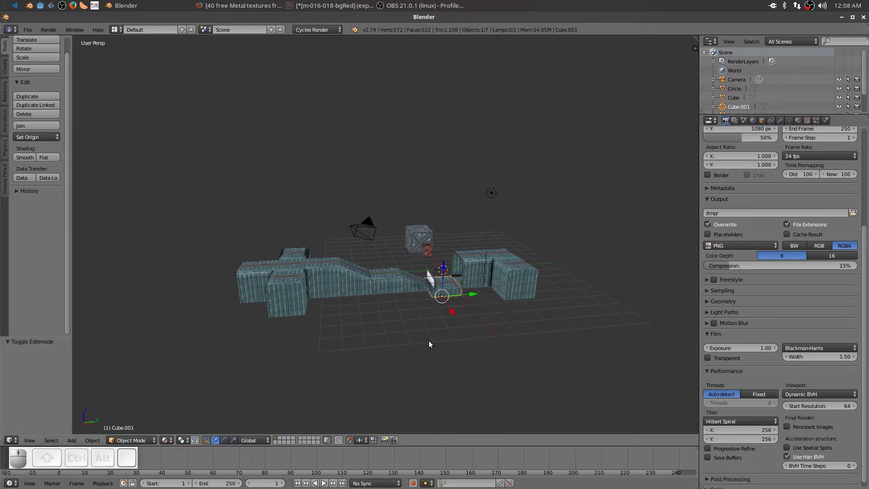
{"action": "key", "text": "alt+Home"}
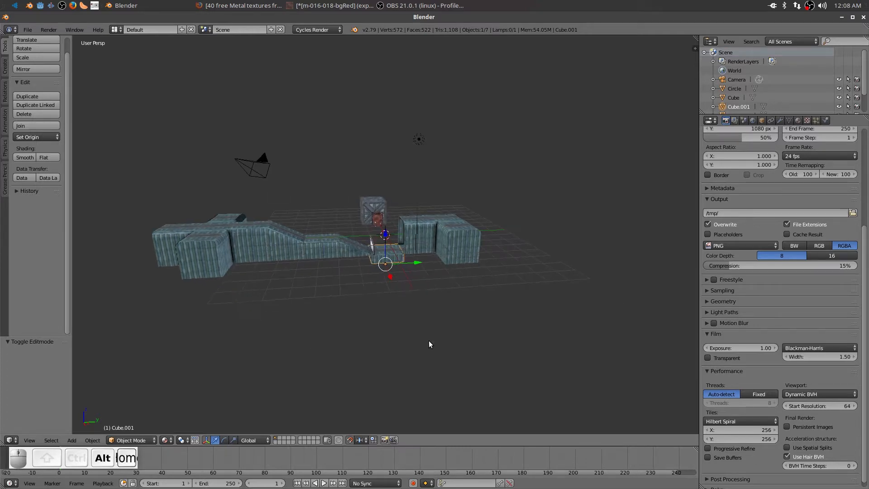
{"action": "scroll", "coordinate": [447, 331], "scroll_direction": "up", "scroll_amount": 3}
{"action": "scroll", "coordinate": [446, 335], "scroll_direction": "up", "scroll_amount": 2}
{"action": "middle_click_drag", "start_coordinate": [446, 335], "coordinate": [399, 254]}
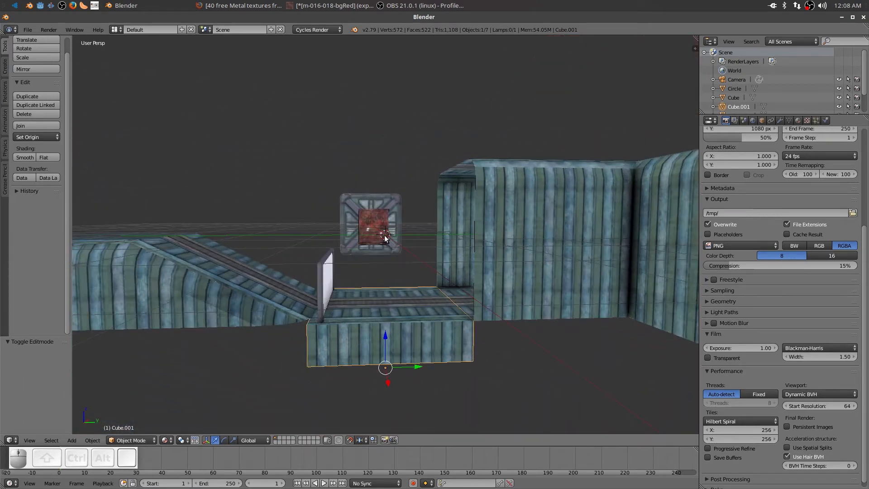
{"action": "middle_click_drag", "start_coordinate": [447, 424], "coordinate": [425, 402]}
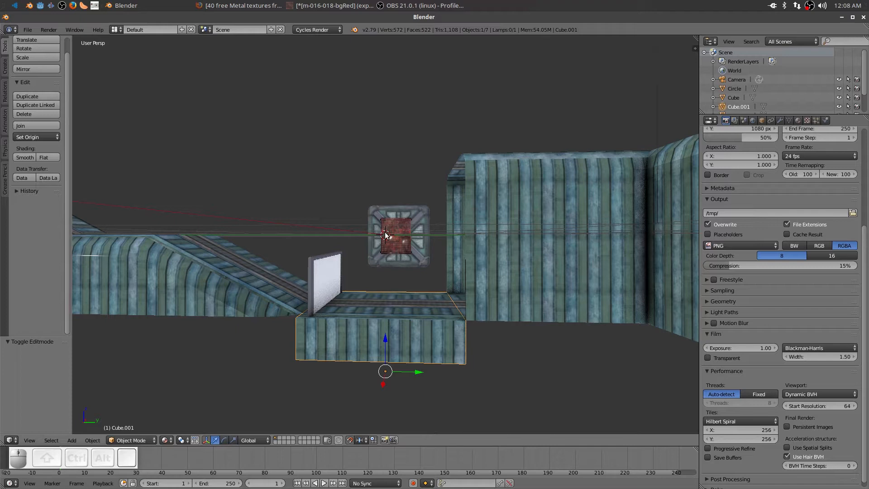
{"action": "middle_click_drag", "start_coordinate": [342, 352], "coordinate": [395, 262]}
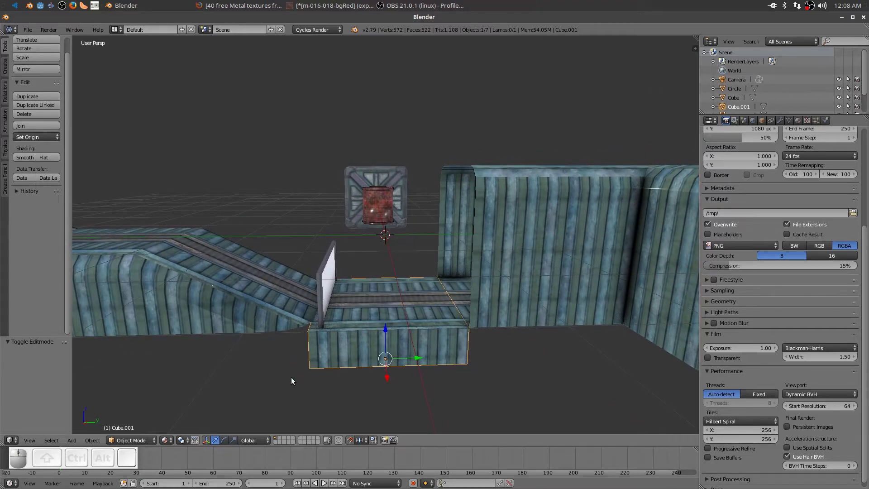
{"action": "middle_click_drag", "start_coordinate": [443, 387], "coordinate": [443, 385]}
In Edit Mode, select the short corridor segment's entire mesh and move it -0.75 along Z relative to its origin.
{"action": "key", "text": "Tab"}
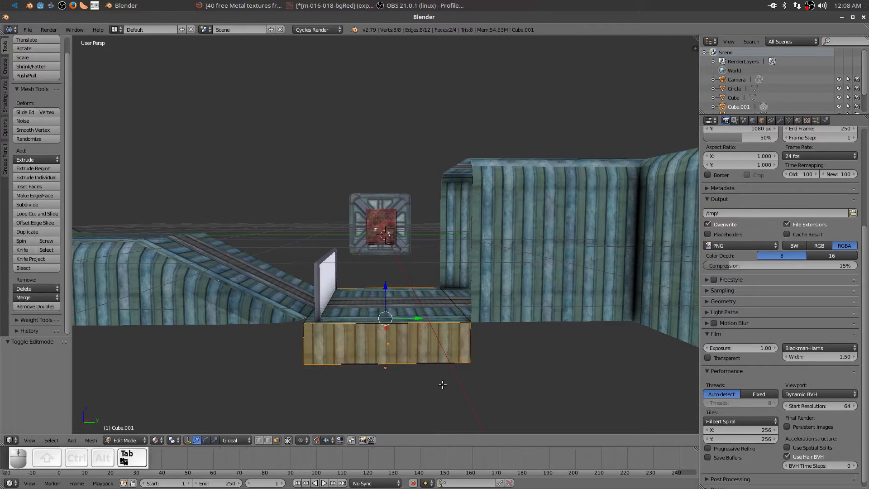
{"action": "key", "text": "a"}
{"action": "key", "text": "a"}
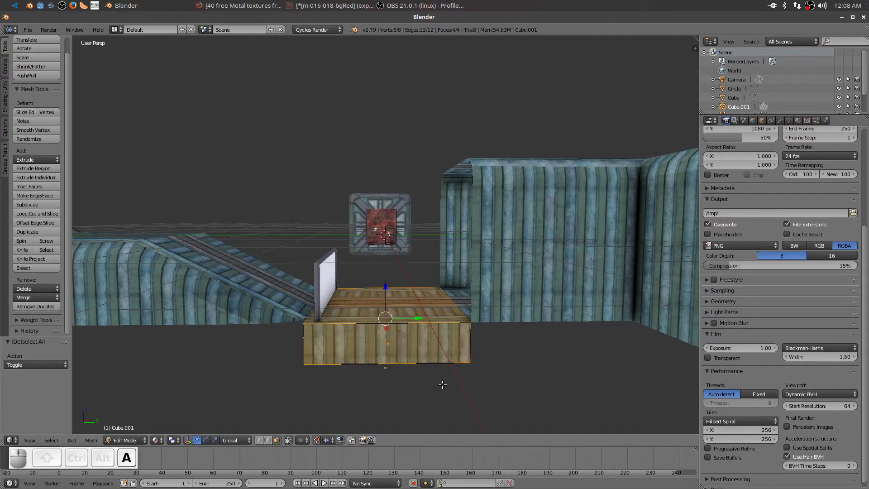
{"action": "mouse_move", "coordinate": [443, 386]}
{"action": "middle_mouse_down"}
{"action": "mouse_move", "coordinate": [442, 421]}
{"action": "mouse_move", "coordinate": [444, 365]}
{"action": "mouse_move", "coordinate": [441, 375]}
{"action": "middle_mouse_up"}
{"action": "key", "text": "g"}
{"action": "key", "text": "z"}
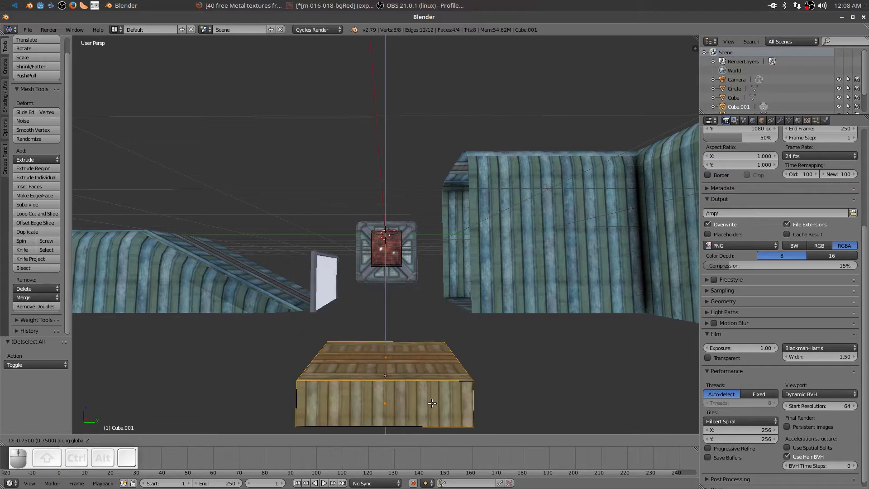
{"action": "left_click", "coordinate": [432, 402]}
Shift the segment's mesh a further -0.2 along Z and return to Object Mode.
{"action": "middle_click_drag", "start_coordinate": [466, 395], "coordinate": [385, 383]}
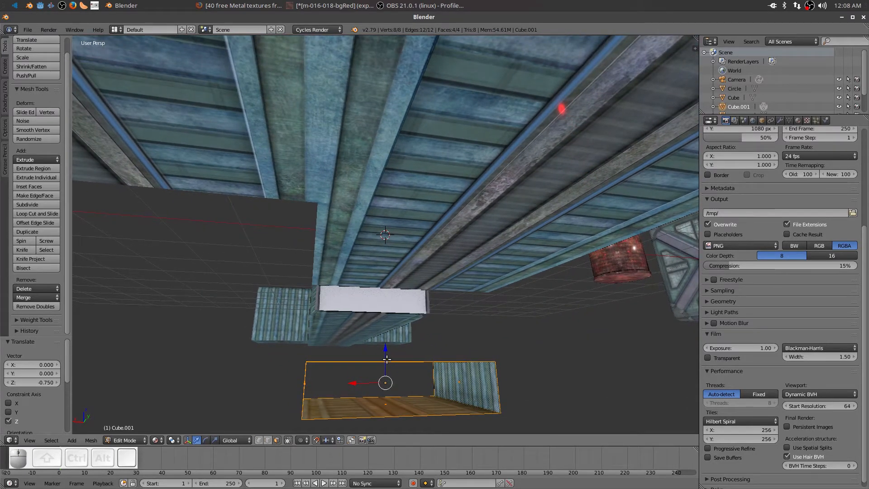
{"action": "middle_click_drag", "start_coordinate": [391, 393], "coordinate": [391, 394]}
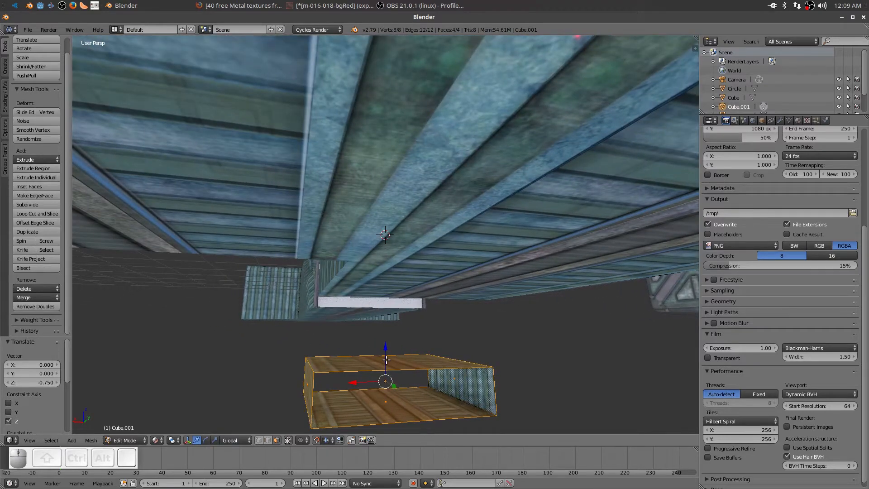
{"action": "key", "text": "g"}
{"action": "key", "text": "z"}
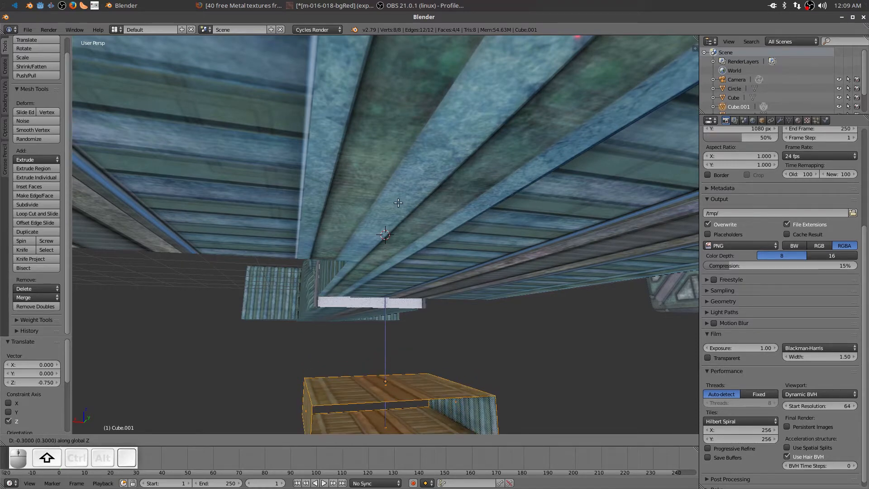
{"action": "left_click", "coordinate": [397, 184]}
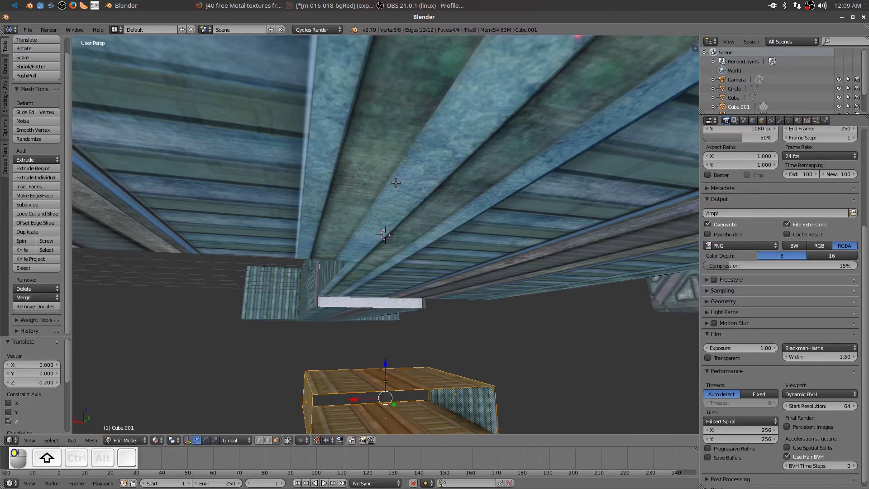
{"action": "middle_click_drag", "start_coordinate": [405, 211], "coordinate": [424, 360]}
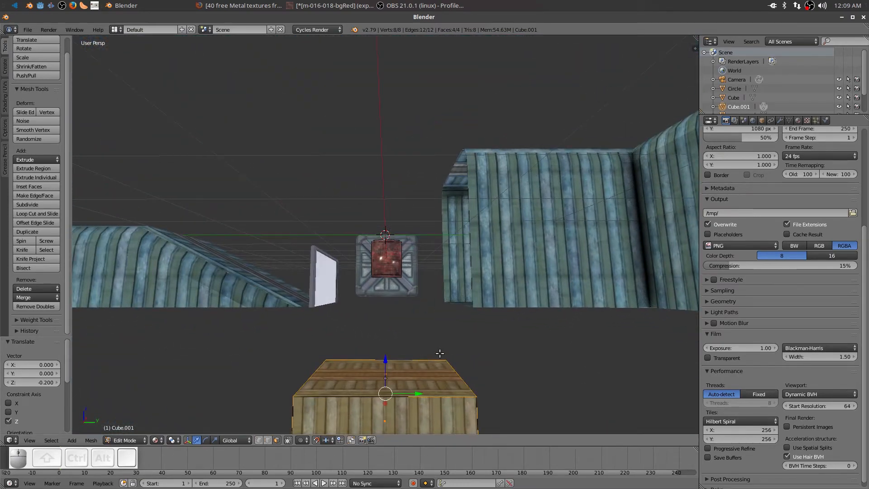
{"action": "key", "text": "Tab"}
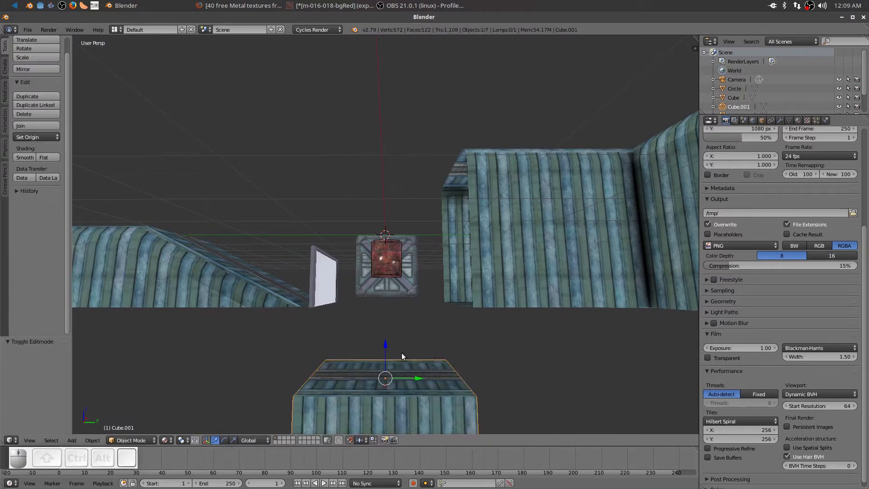
Raise the short corridor segment object 2 units along Z.
{"action": "key", "text": "g"}
{"action": "key", "text": "z"}
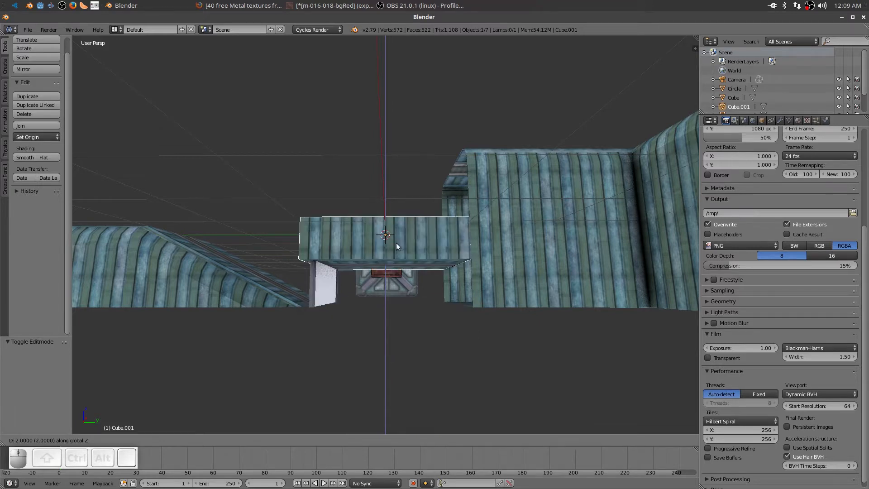
{"action": "left_click", "coordinate": [396, 243]}
Try to rotate the raised segment about the X and Z axes to test its new pivot.
{"action": "middle_click_drag", "start_coordinate": [406, 330], "coordinate": [417, 295]}
{"action": "middle_click_drag", "start_coordinate": [383, 229], "coordinate": [380, 252]}
{"action": "key", "text": "r"}
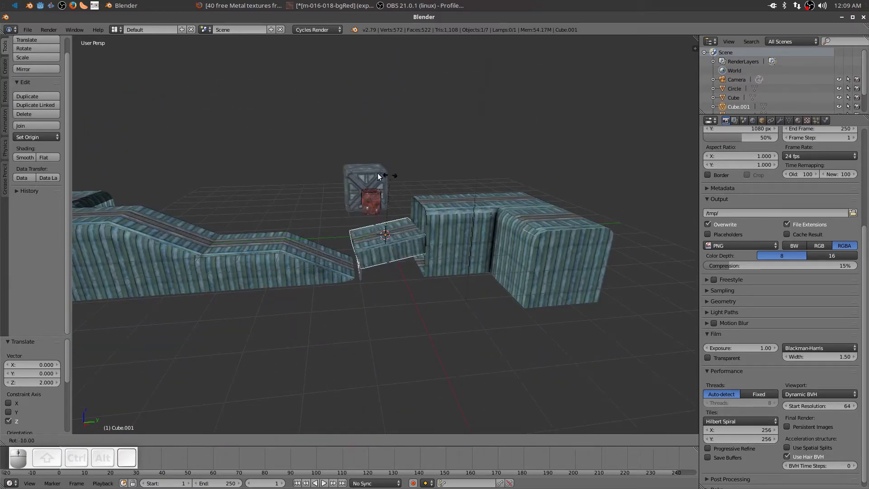
{"action": "key", "text": "x"}
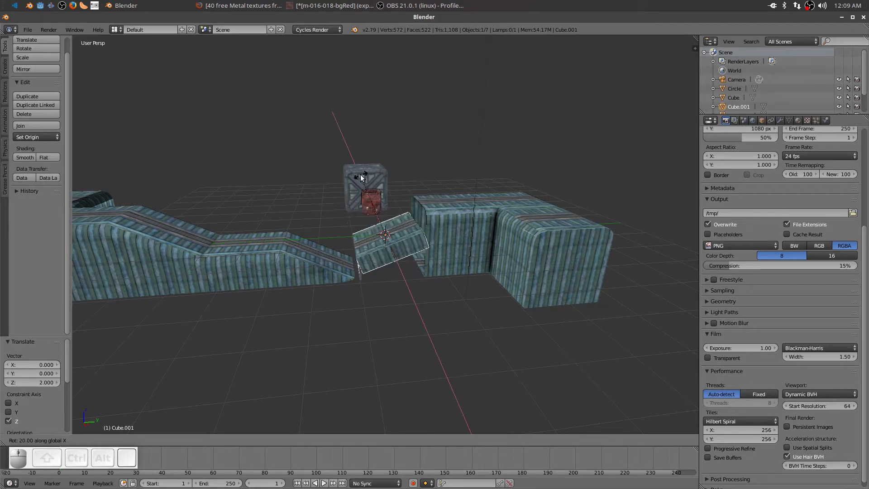
{"action": "key", "text": "z"}
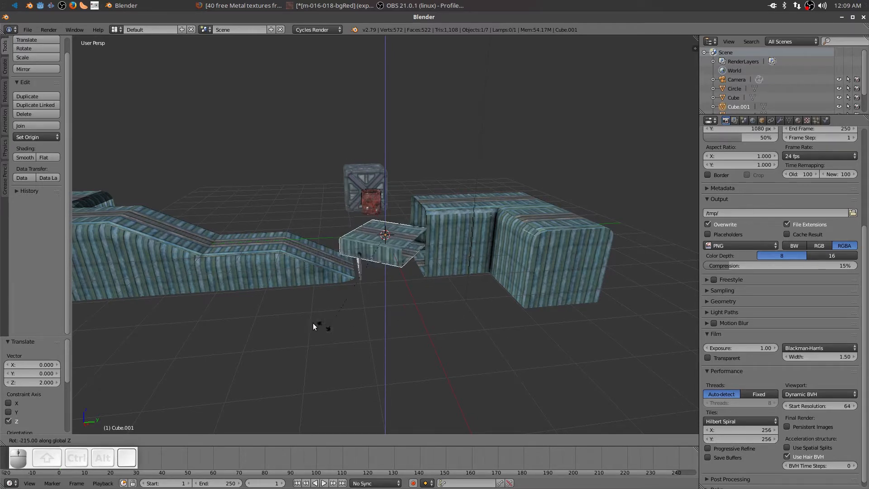
{"action": "right_click", "coordinate": [495, 316]}
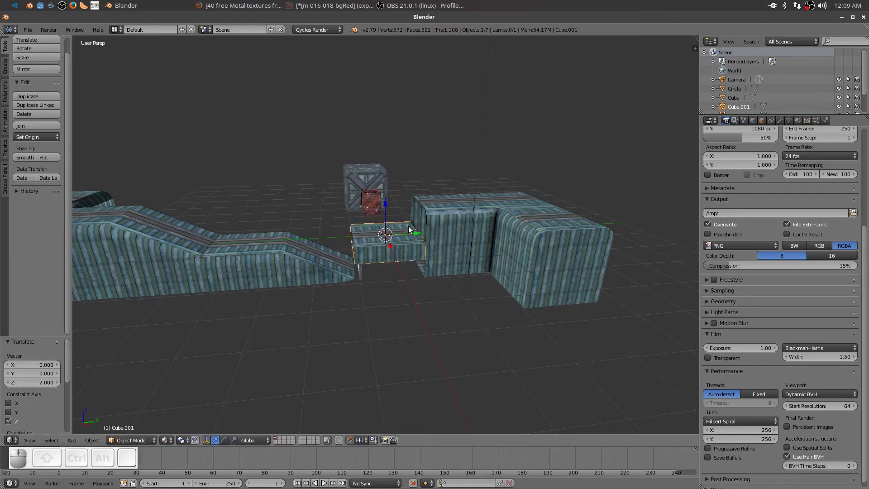
Move the short corridor segment -11 units along X, out of the gap between the corridors.
{"action": "middle_click_drag", "start_coordinate": [368, 351], "coordinate": [380, 278]}
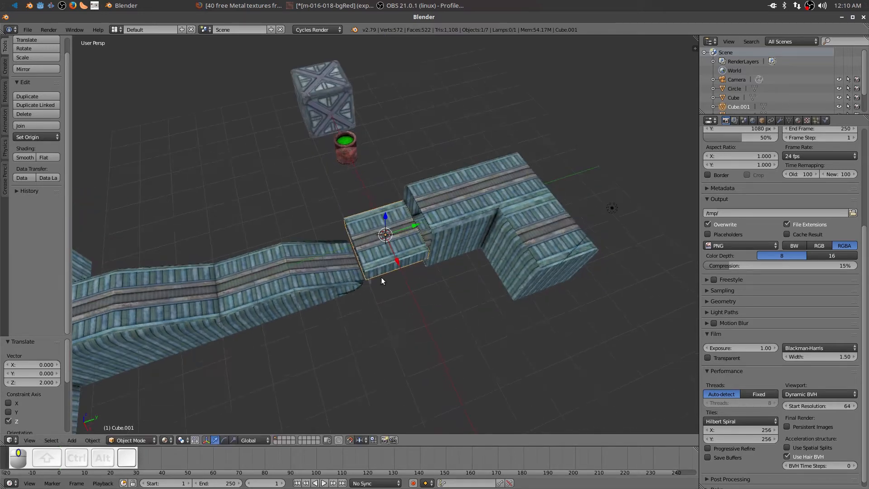
{"action": "middle_click_drag", "start_coordinate": [492, 314], "coordinate": [452, 259]}
{"action": "middle_click_drag", "start_coordinate": [393, 259], "coordinate": [398, 322]}
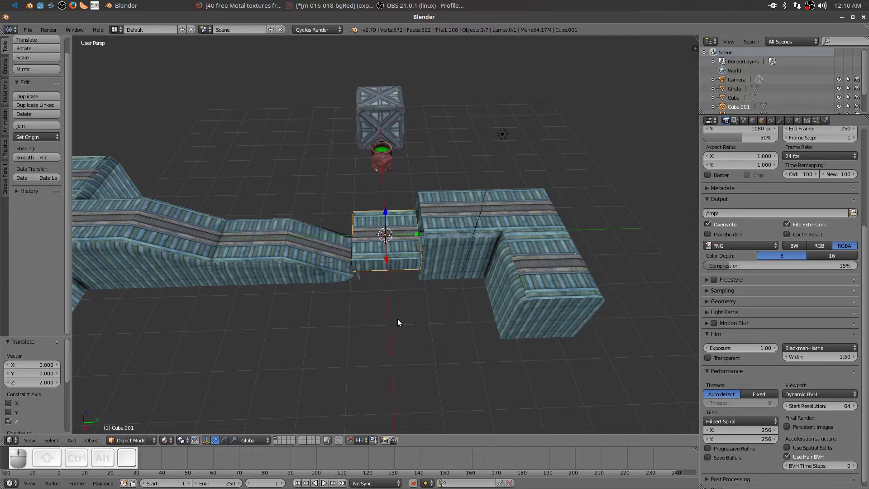
{"action": "key", "text": "g"}
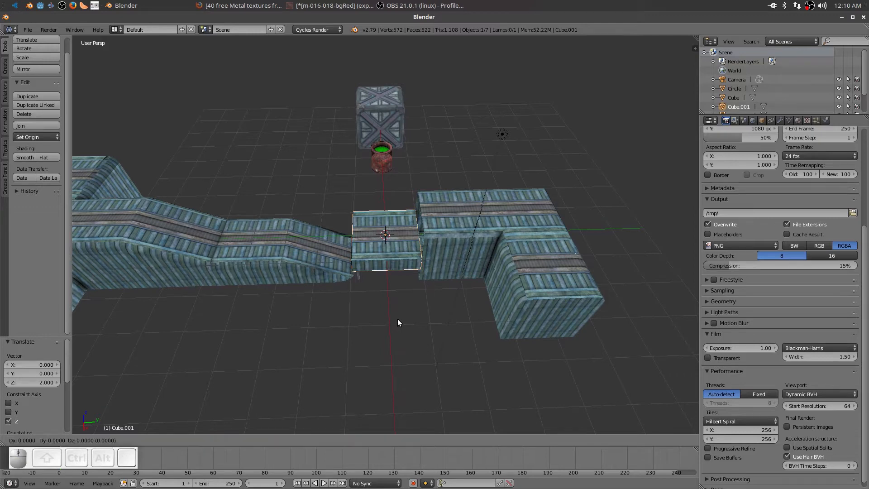
{"action": "key", "text": "x"}
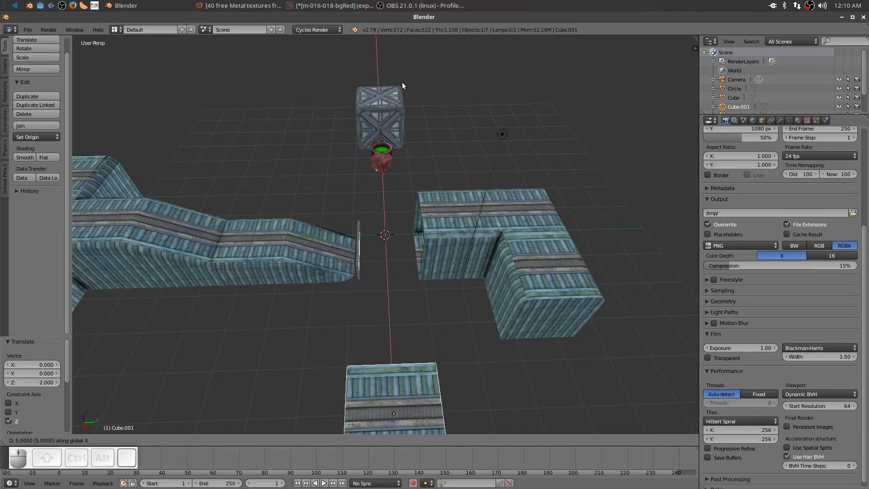
{"action": "left_click", "coordinate": [368, 158]}
Move the thin white rectangular panel at the ramp's end -3.7 units along X, clear of the gap between the corridors.
{"action": "middle_click_drag", "start_coordinate": [376, 322], "coordinate": [338, 246]}
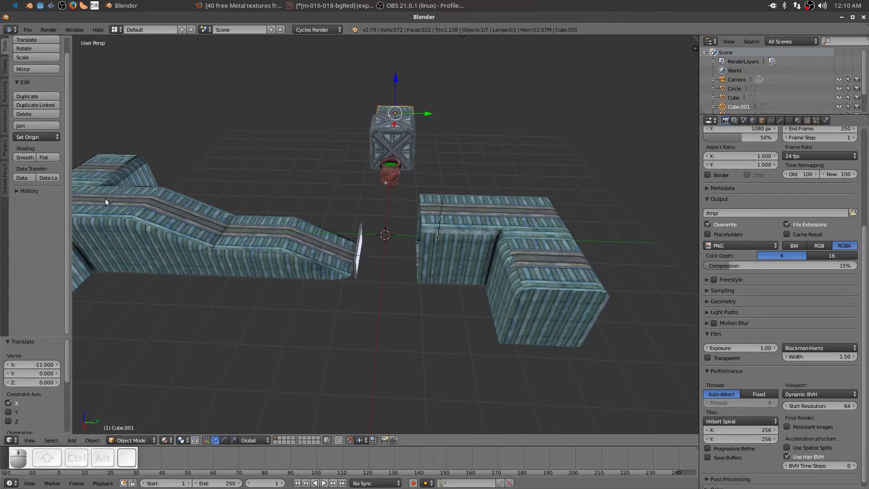
{"action": "scroll", "coordinate": [150, 252], "scroll_direction": "down", "scroll_amount": 2}
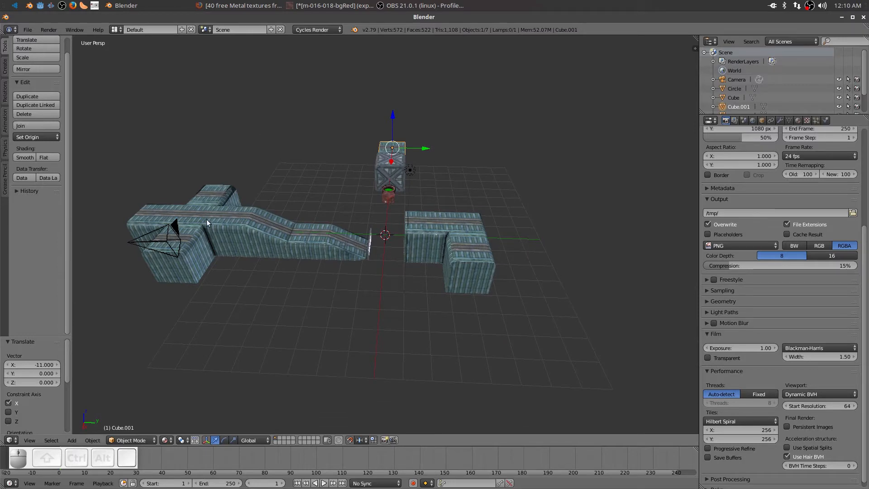
{"action": "scroll", "coordinate": [338, 289], "scroll_direction": "up", "scroll_amount": 2}
{"action": "scroll", "coordinate": [366, 255], "scroll_direction": "up", "scroll_amount": 2}
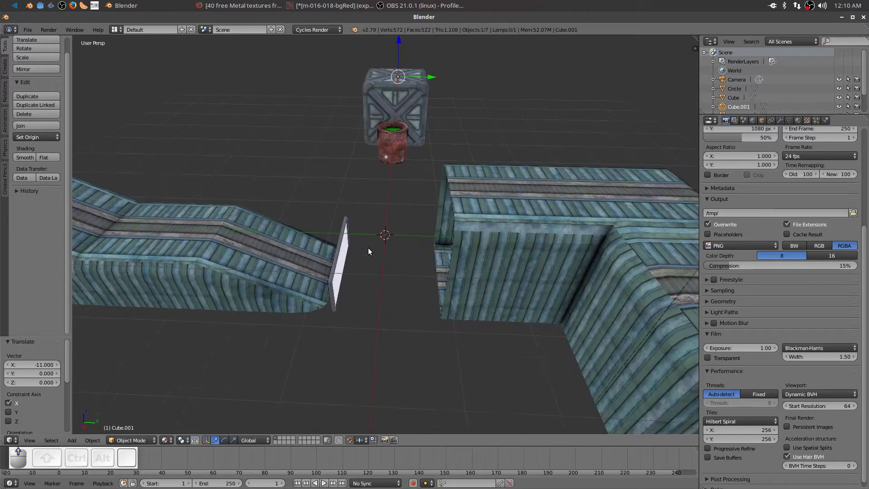
{"action": "right_click", "coordinate": [337, 259]}
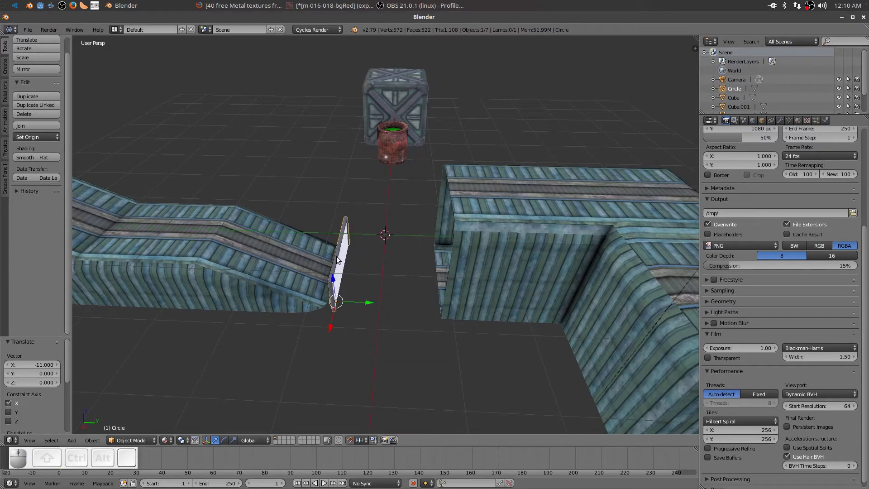
{"action": "key", "text": "g"}
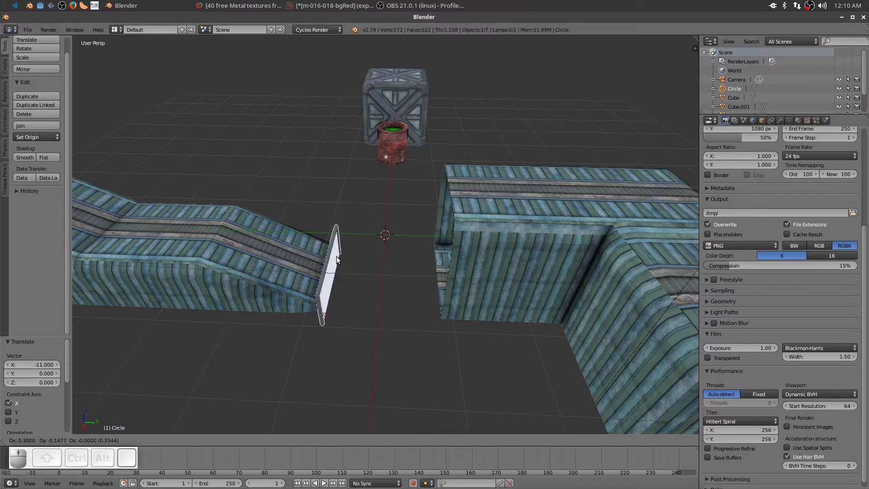
{"action": "key", "text": "x"}
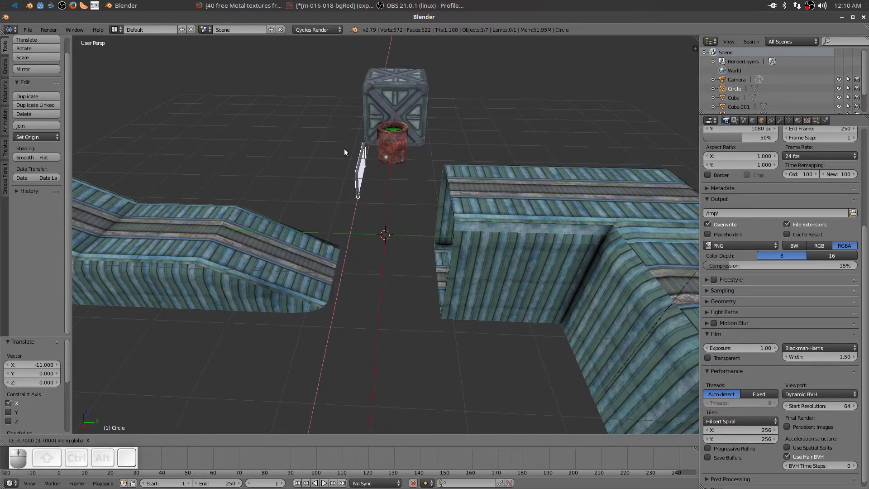
{"action": "left_click", "coordinate": [344, 149]}
Select the connected corridor mesh with the ramp, display the viewport in wireframe and enter Edit Mode.
{"action": "scroll", "coordinate": [373, 297], "scroll_direction": "down", "scroll_amount": 1}
{"action": "scroll", "coordinate": [373, 297], "scroll_direction": "up", "scroll_amount": 1}
{"action": "scroll", "coordinate": [373, 297], "scroll_direction": "down", "scroll_amount": 1}
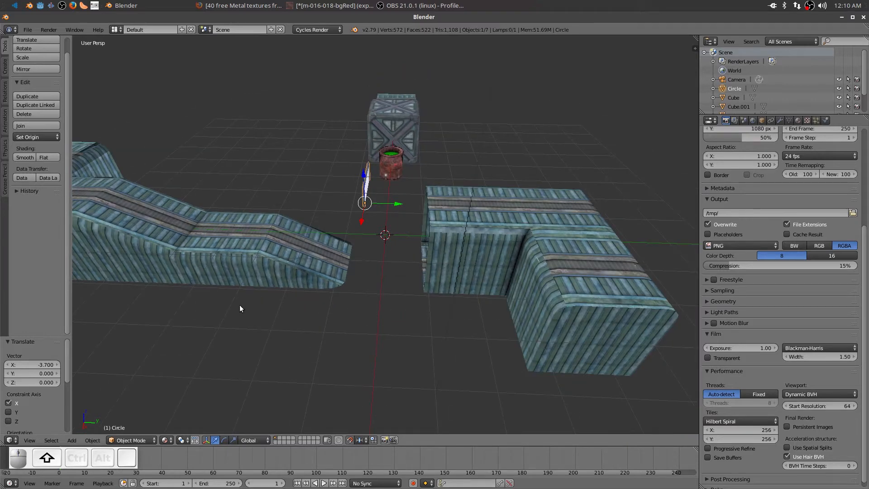
{"action": "middle_click_drag", "start_coordinate": [213, 317], "coordinate": [464, 246], "text": "shift"}
{"action": "middle_click_drag", "start_coordinate": [498, 338], "coordinate": [480, 339]}
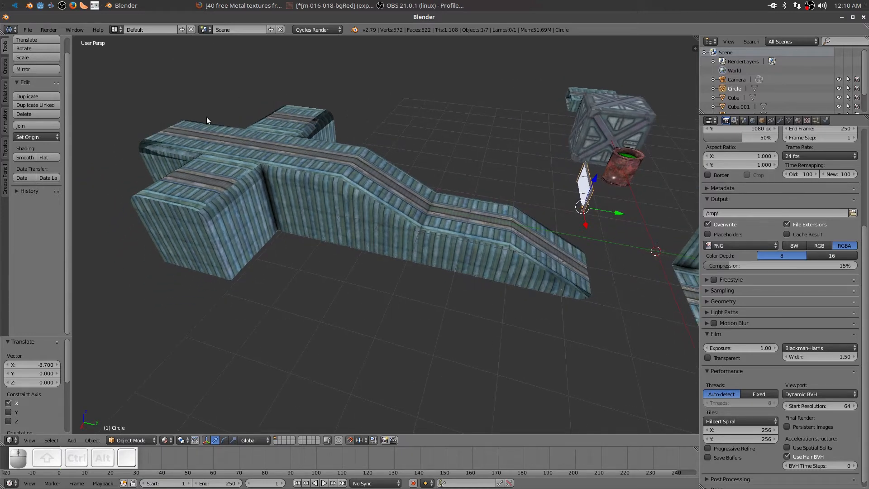
{"action": "middle_click_drag", "start_coordinate": [566, 335], "coordinate": [525, 263]}
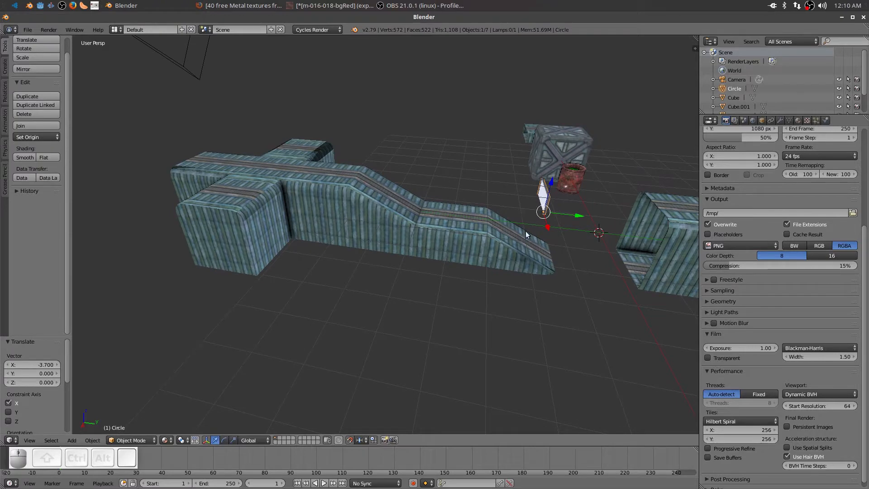
{"action": "middle_click_drag", "start_coordinate": [380, 327], "coordinate": [550, 327]}
{"action": "right_click", "coordinate": [384, 226]}
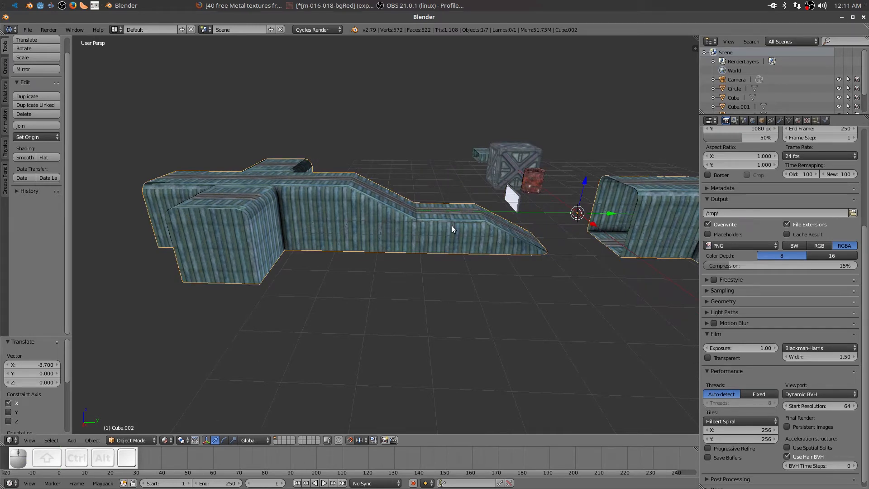
{"action": "middle_click_drag", "start_coordinate": [511, 273], "coordinate": [318, 271]}
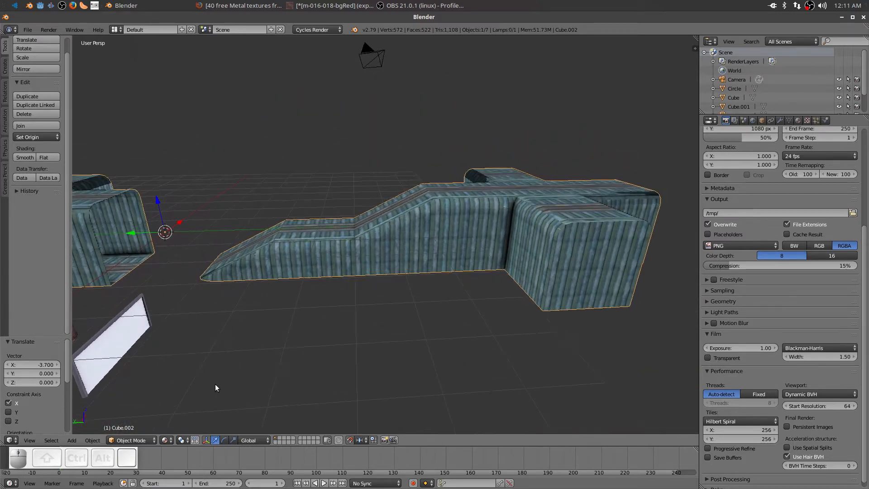
{"action": "left_click", "coordinate": [165, 440]}
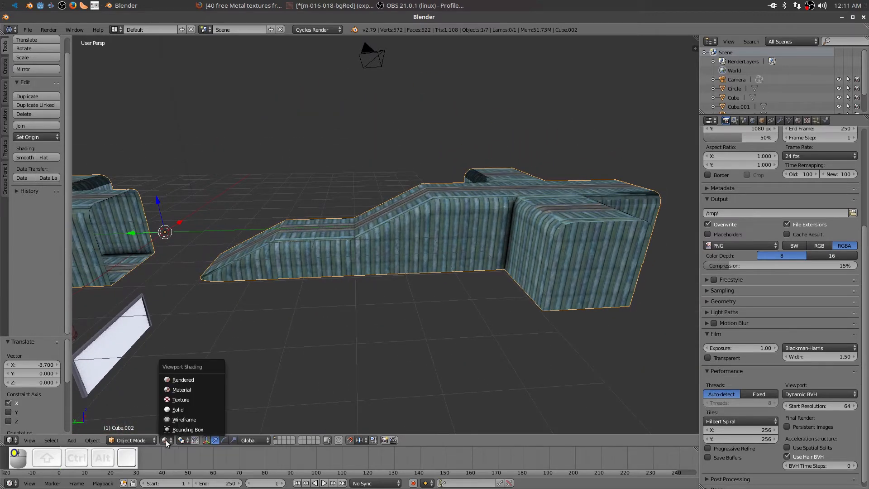
{"action": "left_click", "coordinate": [177, 420]}
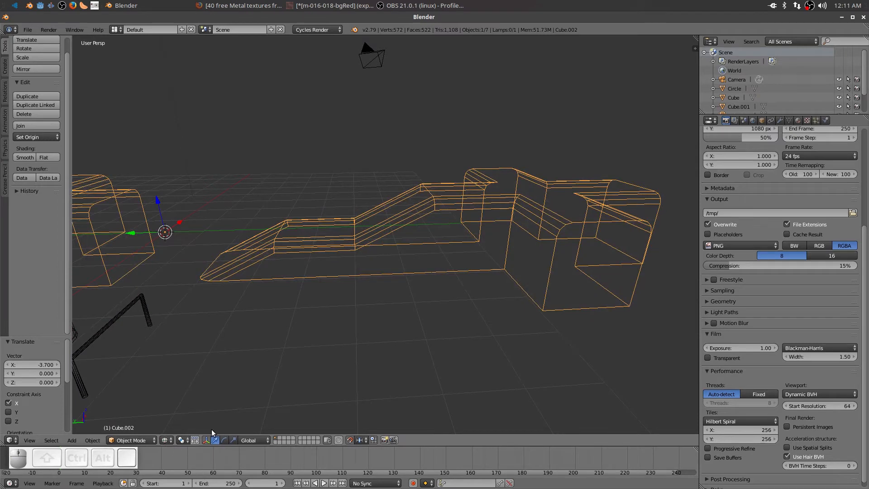
{"action": "key", "text": "Tab"}
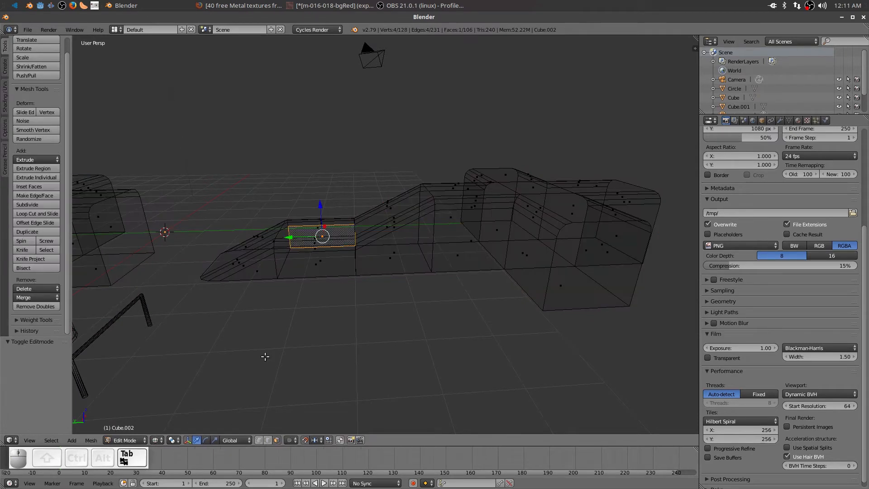
Clear the mesh selection in face select mode and view the corridor from the right in orthographic projection.
{"action": "left_click", "coordinate": [277, 440]}
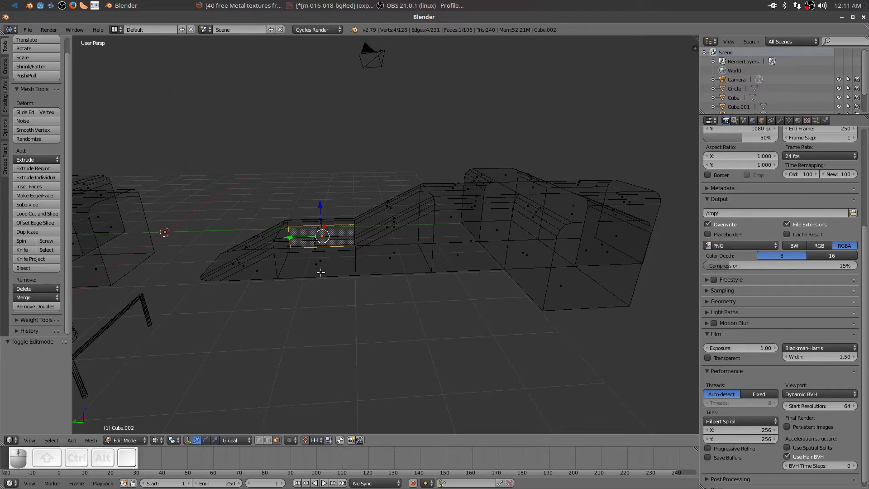
{"action": "key", "text": "a"}
{"action": "key", "text": "a"}
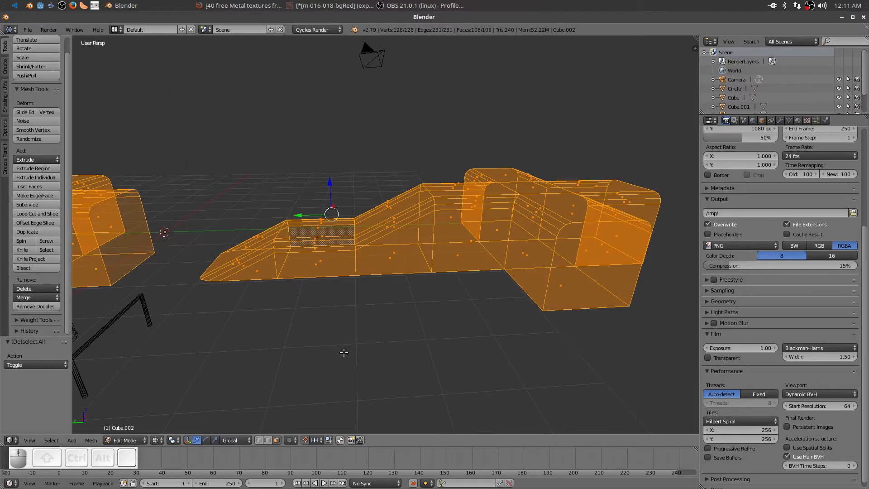
{"action": "key", "text": "a"}
{"action": "middle_click_drag", "start_coordinate": [346, 349], "coordinate": [351, 335]}
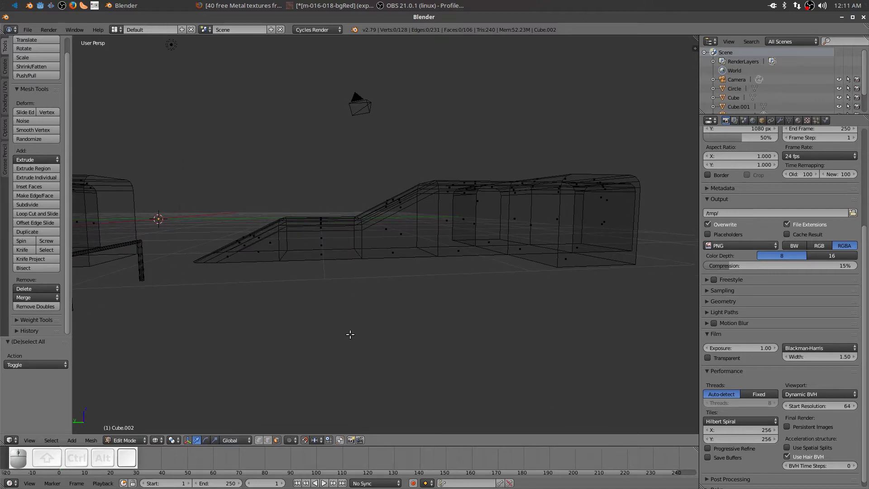
{"action": "key", "text": "KP_5"}
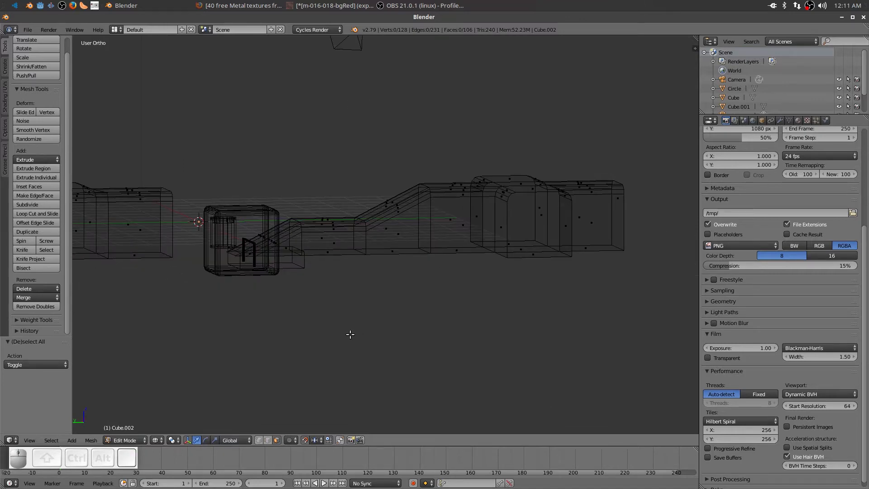
{"action": "key", "text": "KP_1"}
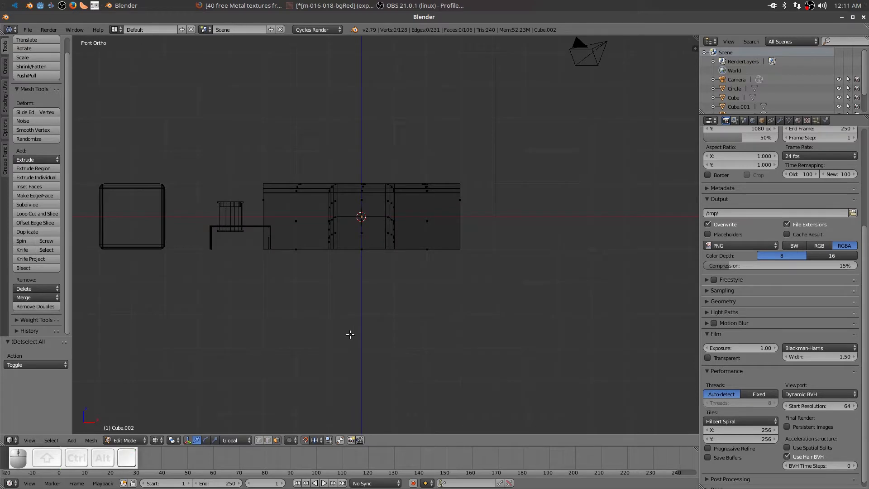
{"action": "key", "text": "KP_3"}
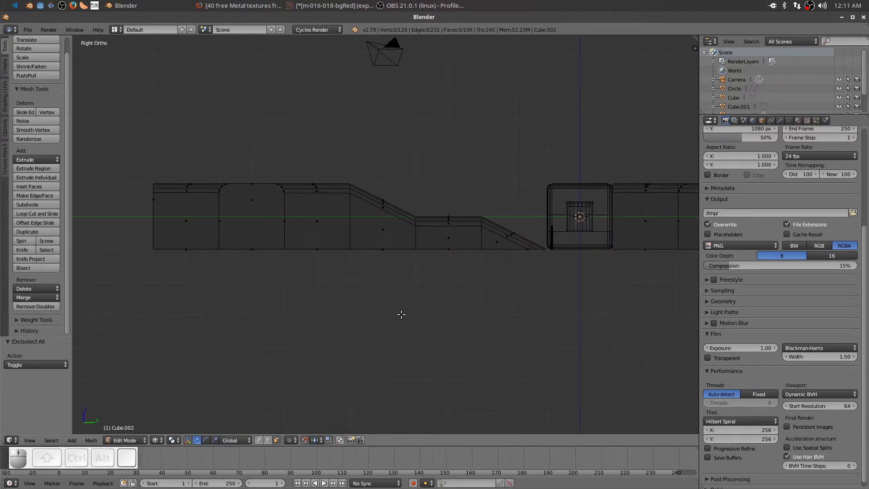
{"action": "key", "text": "KP_5"}
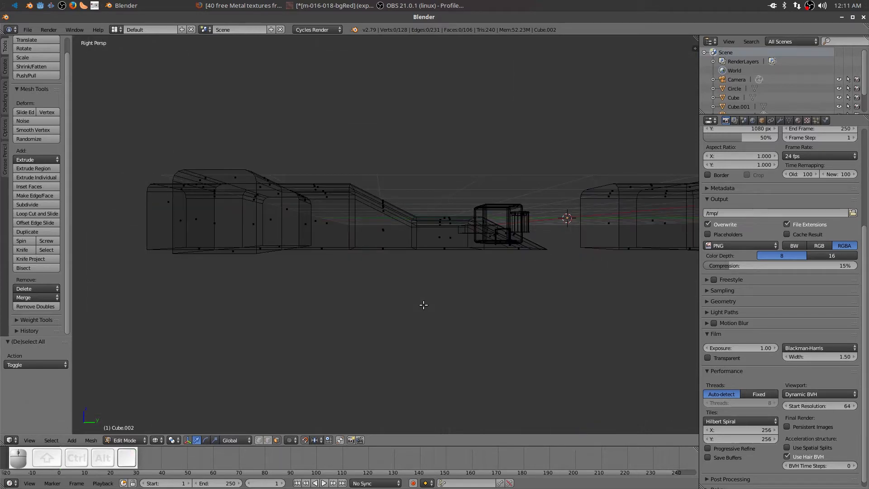
{"action": "key", "text": "KP_5"}
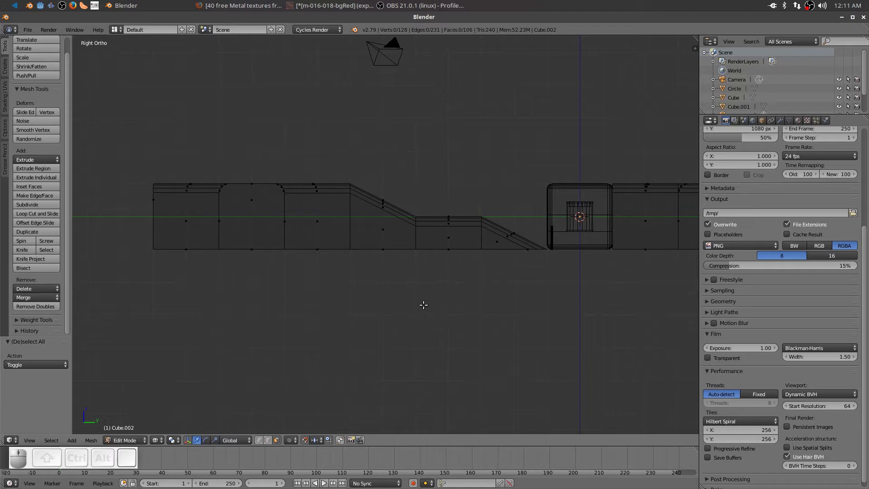
{"action": "key", "text": "KP_3"}
Select all faces of the wedge-shaped ramp end nearest the origin and separate the selection into its own object.
{"action": "key", "text": "b"}
{"action": "left_click_drag", "start_coordinate": [478, 189], "coordinate": [540, 272]}
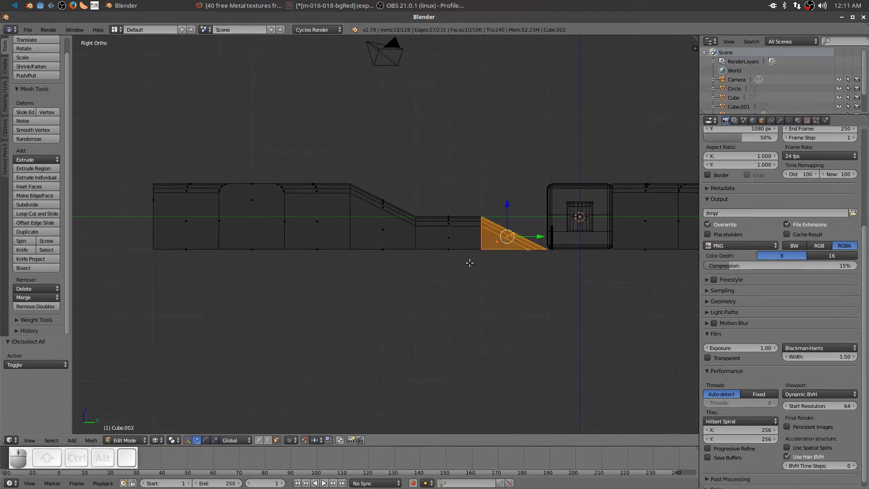
{"action": "key", "text": "p"}
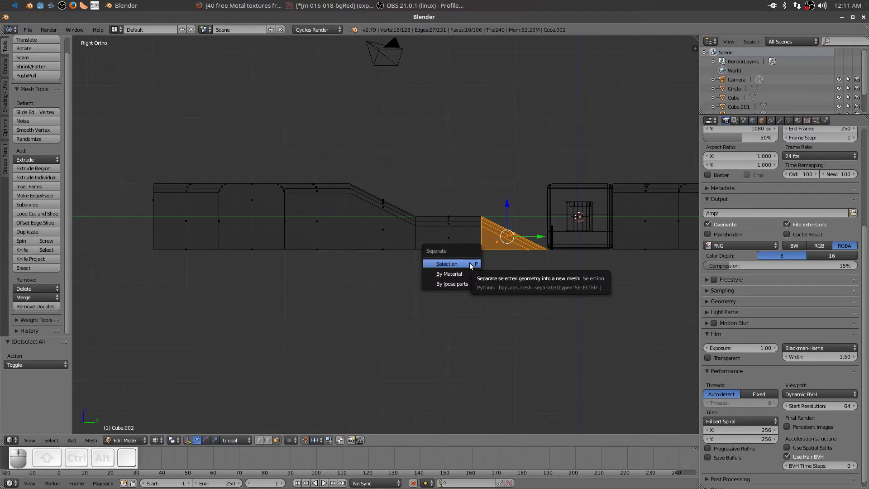
{"action": "left_click", "coordinate": [469, 263]}
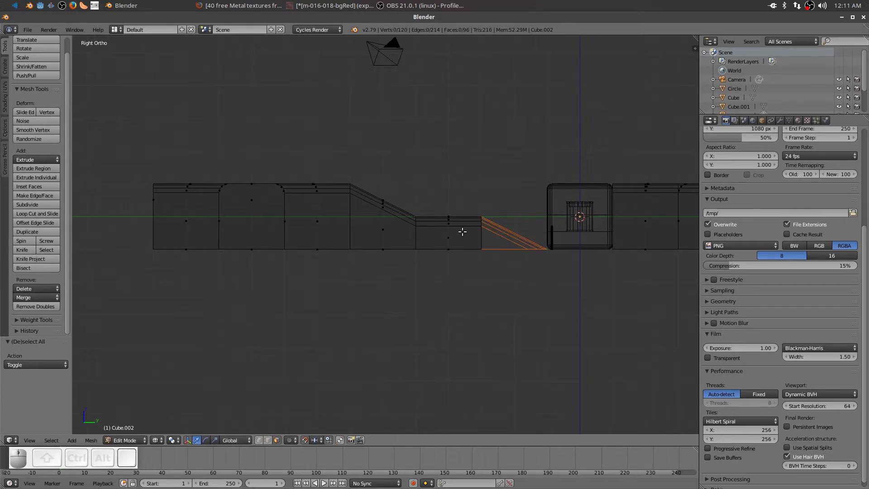
Select all faces of the low, flat segment behind the ramp end and separate the selection into its own object.
{"action": "key", "text": "b"}
{"action": "left_click_drag", "start_coordinate": [409, 170], "coordinate": [493, 290]}
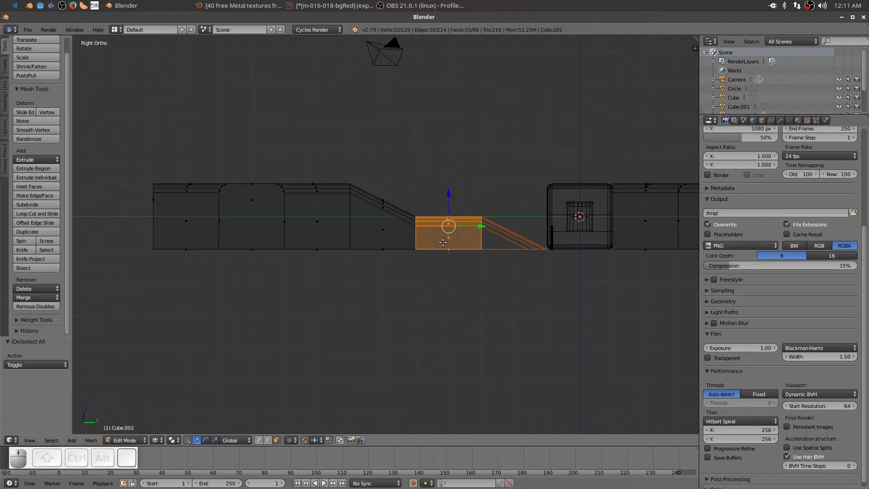
{"action": "key", "text": "p"}
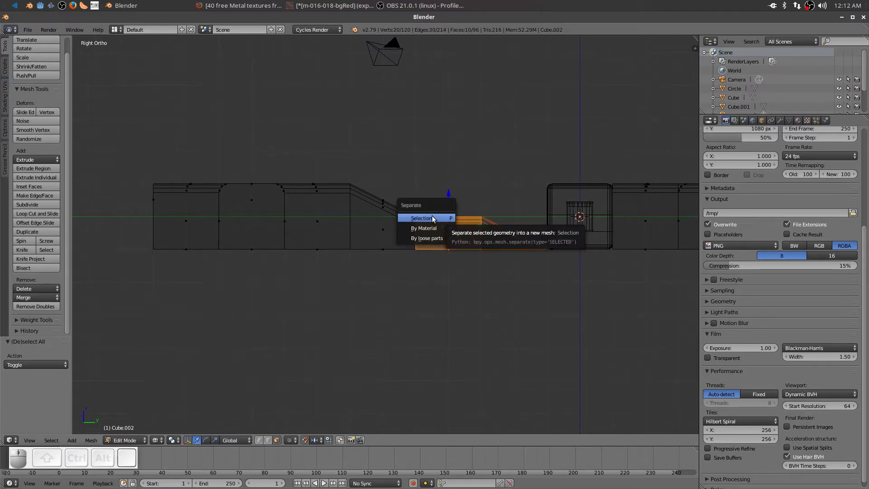
{"action": "left_click", "coordinate": [432, 219]}
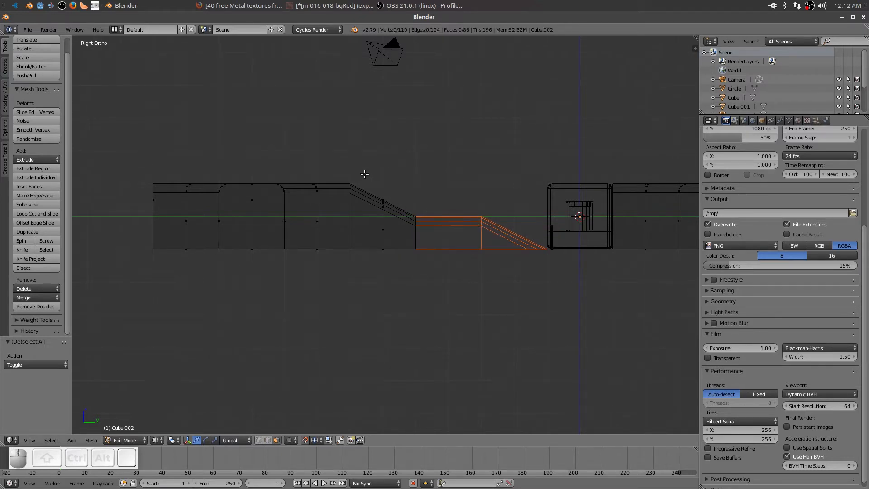
Select all faces of the upper sloped segment next to the cross junction and separate the selection into its own object.
{"action": "key", "text": "b"}
{"action": "left_click_drag", "start_coordinate": [342, 163], "coordinate": [425, 296]}
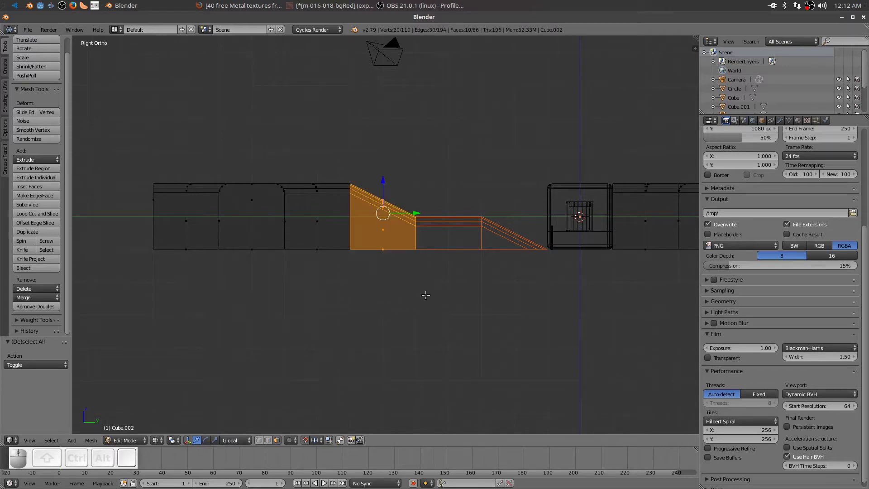
{"action": "key", "text": "p"}
{"action": "left_click", "coordinate": [427, 297]}
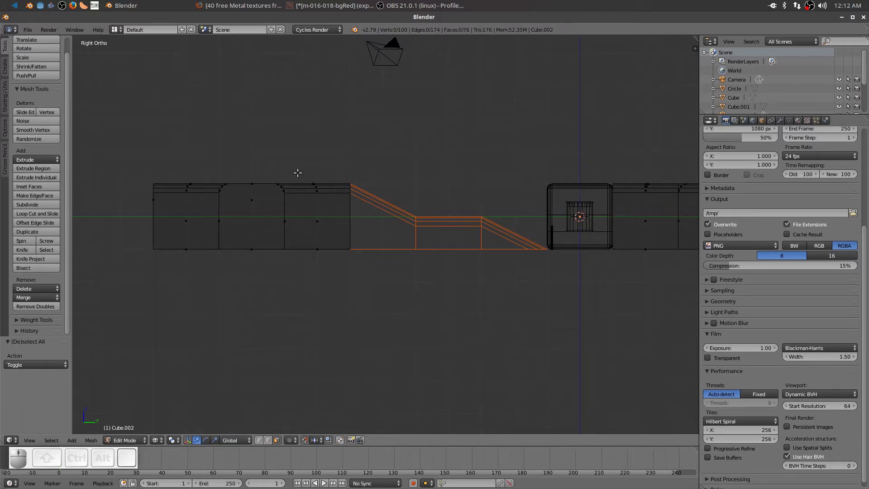
Inspect the cross and corner corridor pieces from several angles and return the viewport shading to Material.
{"action": "middle_click_drag", "start_coordinate": [305, 257], "coordinate": [305, 310]}
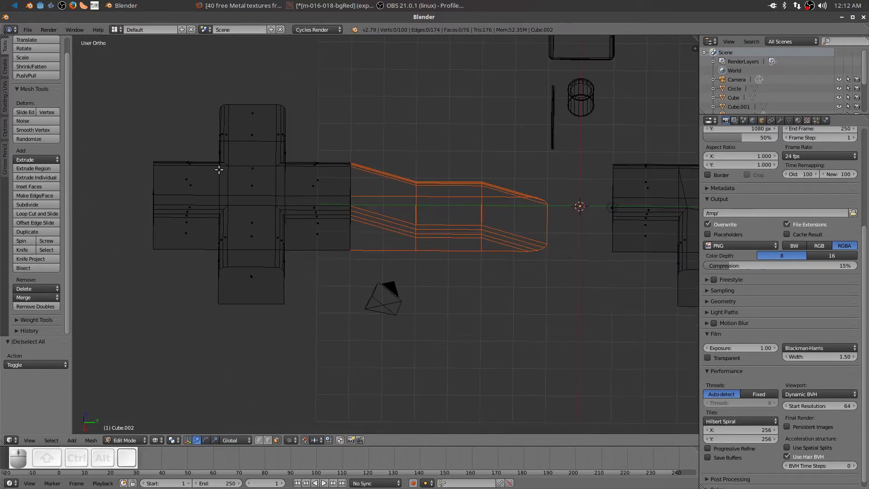
{"action": "middle_click_drag", "start_coordinate": [324, 170], "coordinate": [319, 287]}
{"action": "middle_click_drag", "start_coordinate": [291, 374], "coordinate": [287, 252]}
{"action": "middle_click_drag", "start_coordinate": [527, 354], "coordinate": [593, 325]}
{"action": "middle_click_drag", "start_coordinate": [568, 286], "coordinate": [352, 312], "text": "shift"}
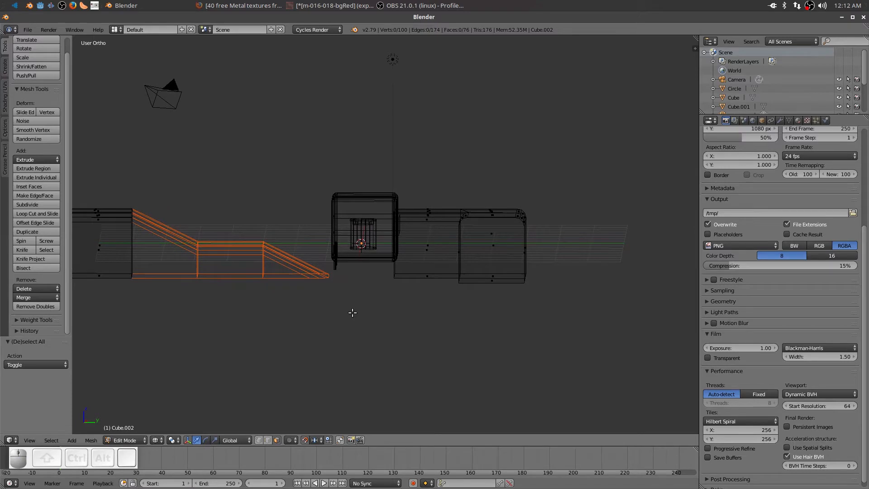
{"action": "middle_click_drag", "start_coordinate": [454, 326], "coordinate": [467, 347], "text": "shift"}
{"action": "key", "text": "KP_3"}
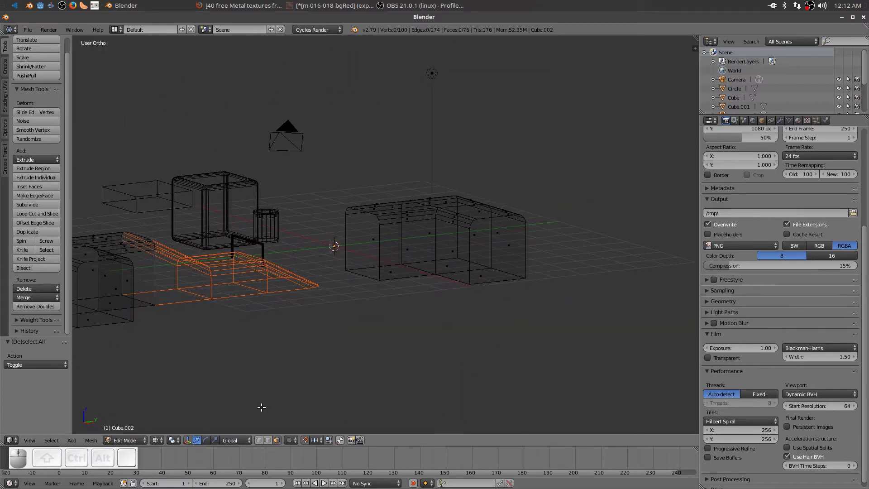
{"action": "left_click", "coordinate": [157, 440]}
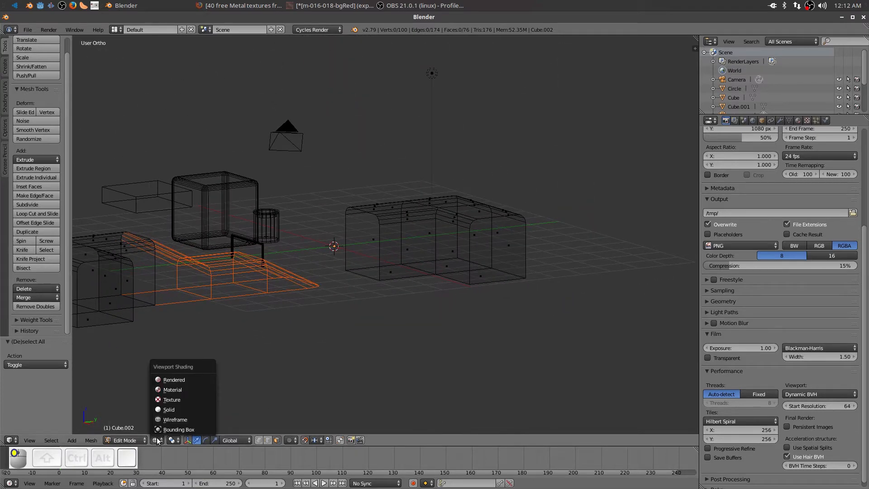
{"action": "left_click", "coordinate": [172, 389]}
{"action": "middle_click_drag", "start_coordinate": [376, 339], "coordinate": [350, 207]}
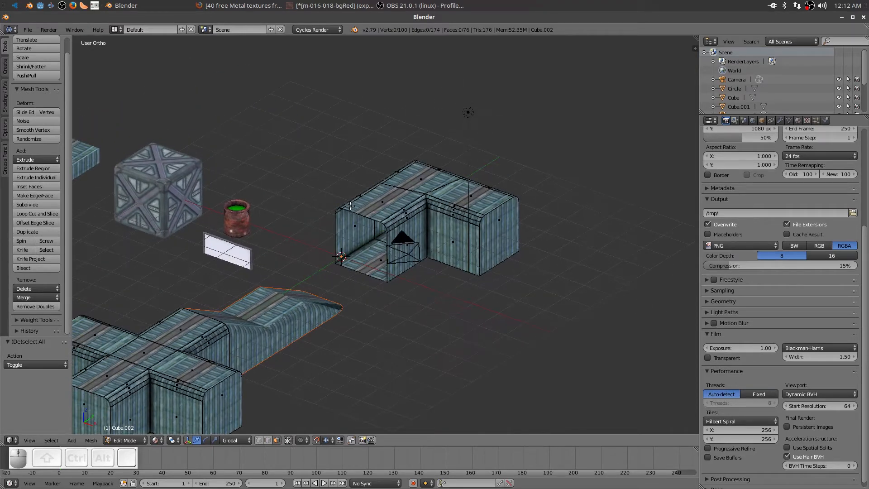
Select the edge loop around the open end of the corner corridor piece and fill it with a face.
{"action": "middle_click_drag", "start_coordinate": [368, 294], "coordinate": [432, 309]}
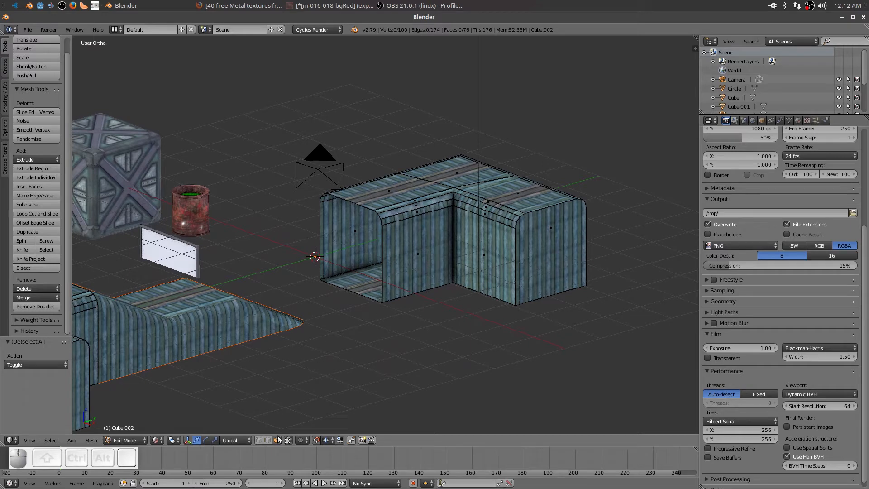
{"action": "key", "text": "a"}
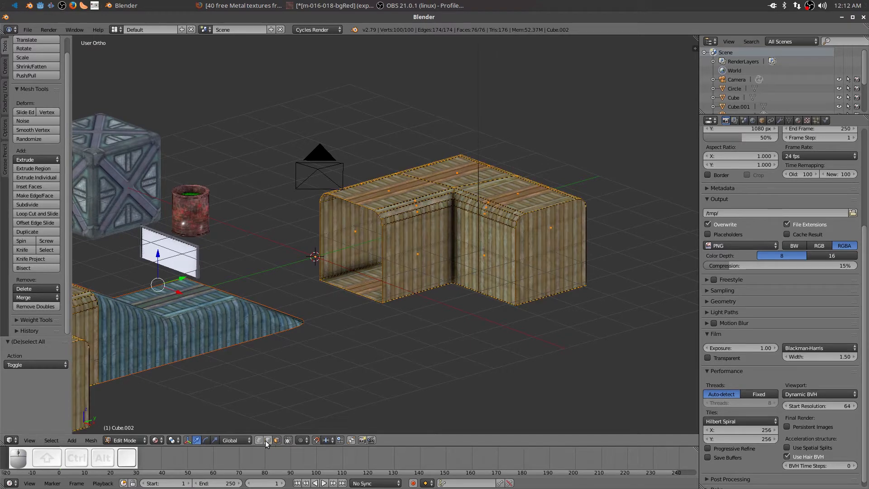
{"action": "key", "text": "a"}
{"action": "key", "text": "a"}
{"action": "key", "text": "a"}
{"action": "right_click", "coordinate": [371, 207], "text": "alt+shift"}
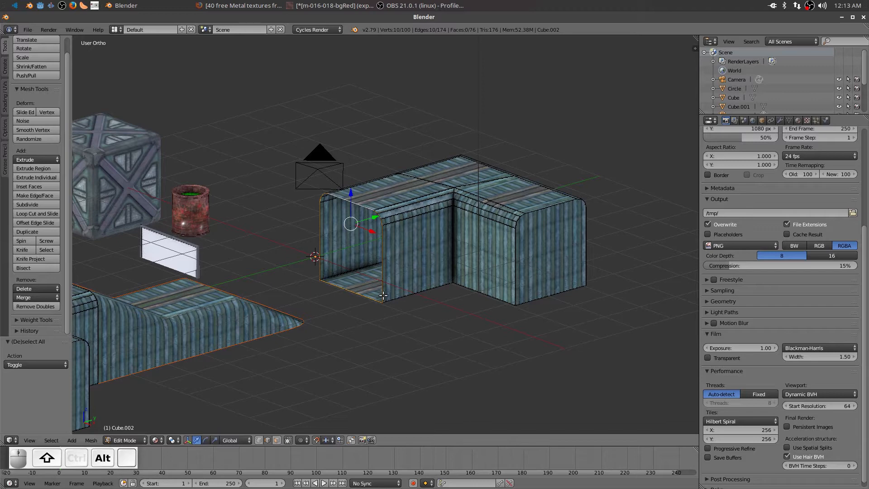
{"action": "key", "text": "f"}
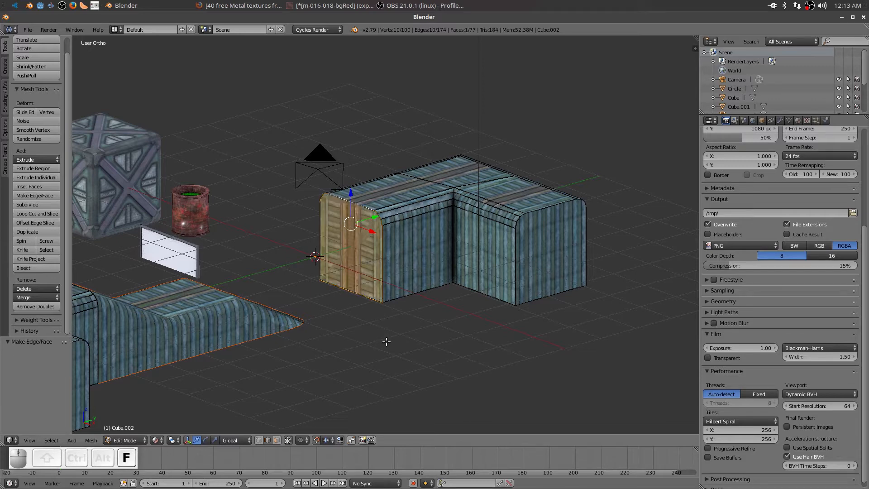
Assign the RampSide material to the new end face of the corner corridor piece.
{"action": "middle_click_drag", "start_coordinate": [392, 345], "coordinate": [271, 233]}
{"action": "middle_click_drag", "start_coordinate": [423, 318], "coordinate": [372, 253]}
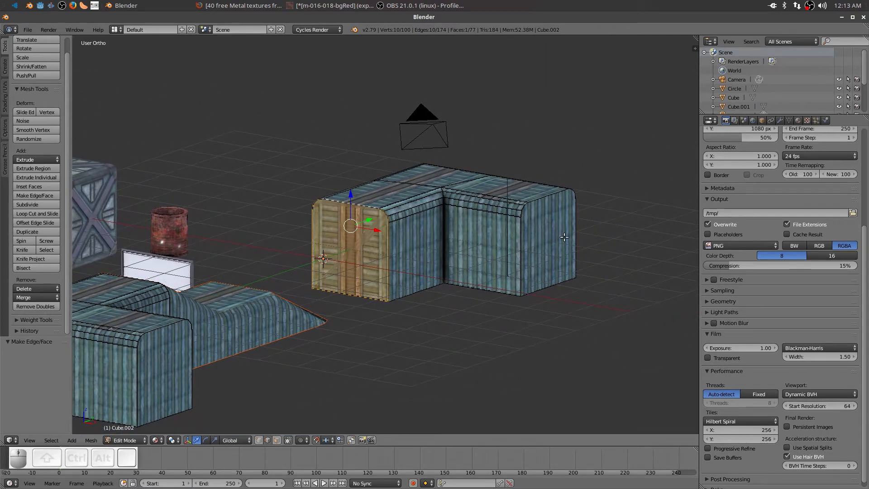
{"action": "scroll", "coordinate": [794, 189], "scroll_direction": "up", "scroll_amount": 6}
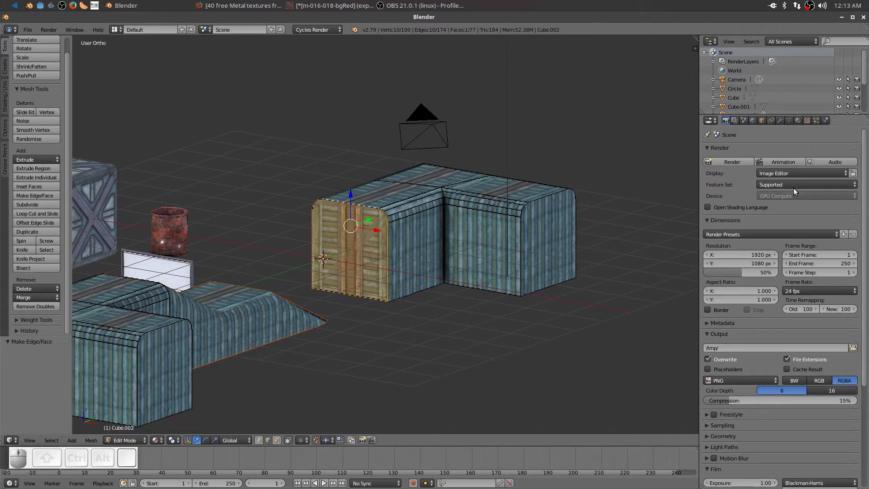
{"action": "left_click", "coordinate": [799, 120]}
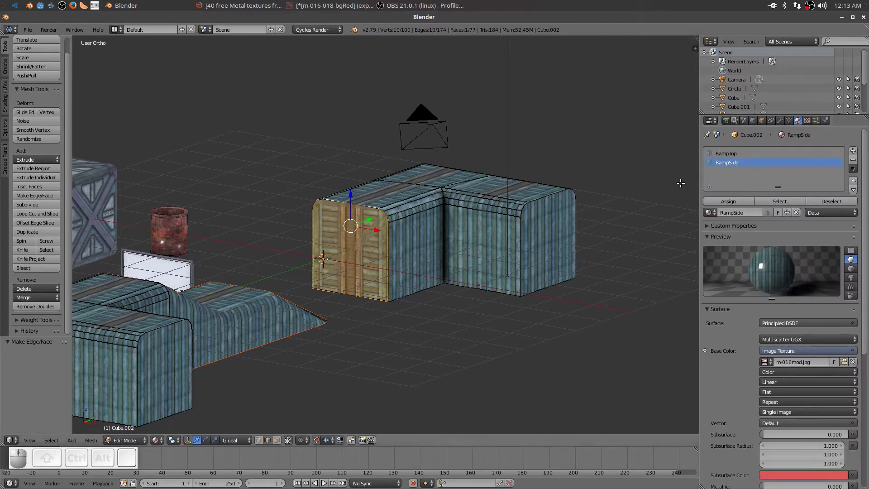
{"action": "left_click", "coordinate": [728, 202]}
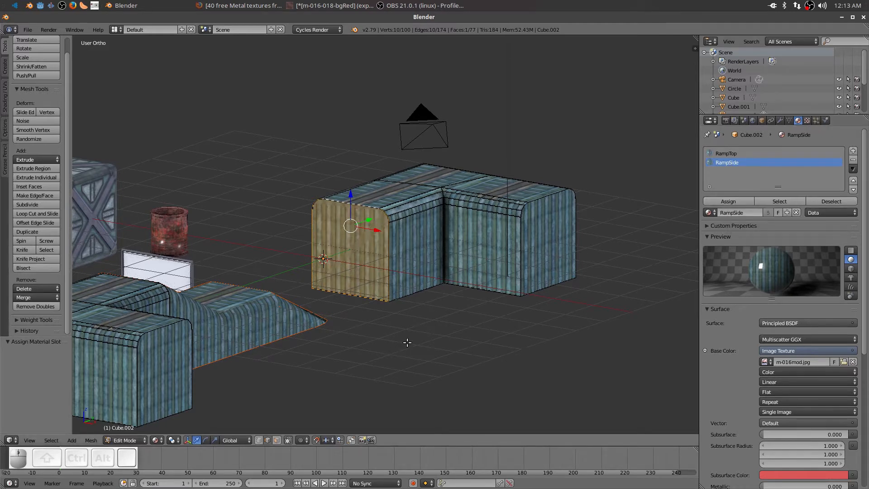
{"action": "key", "text": "Tab"}
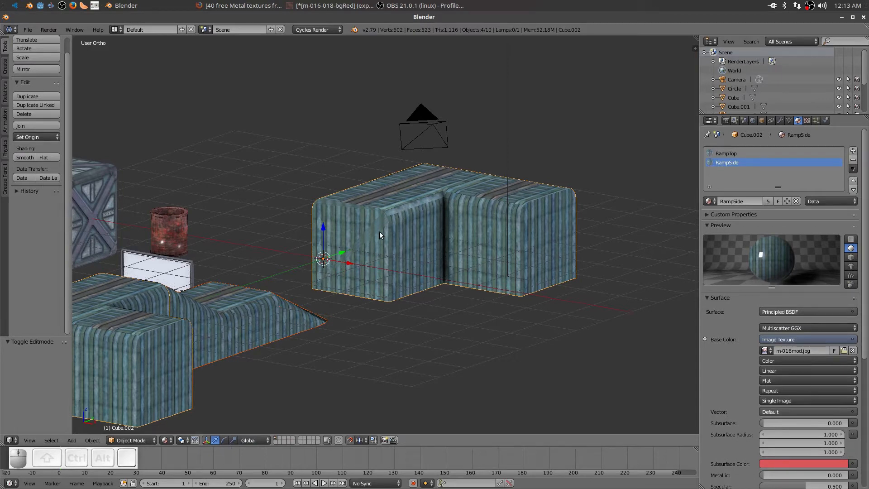
Select only the corner piece's end face and UV-map it with Cube Projection, finishing in Object Mode.
{"action": "middle_click_drag", "start_coordinate": [415, 335], "coordinate": [404, 345]}
{"action": "key", "text": "Tab"}
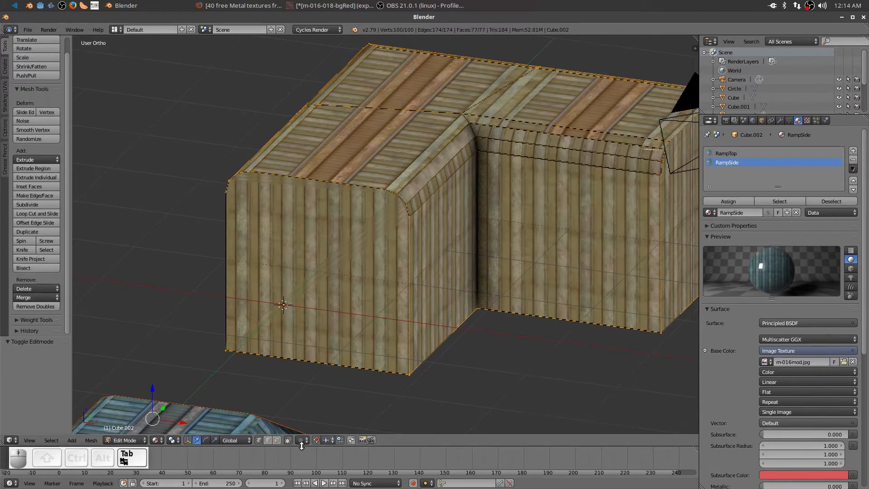
{"action": "left_click", "coordinate": [276, 441]}
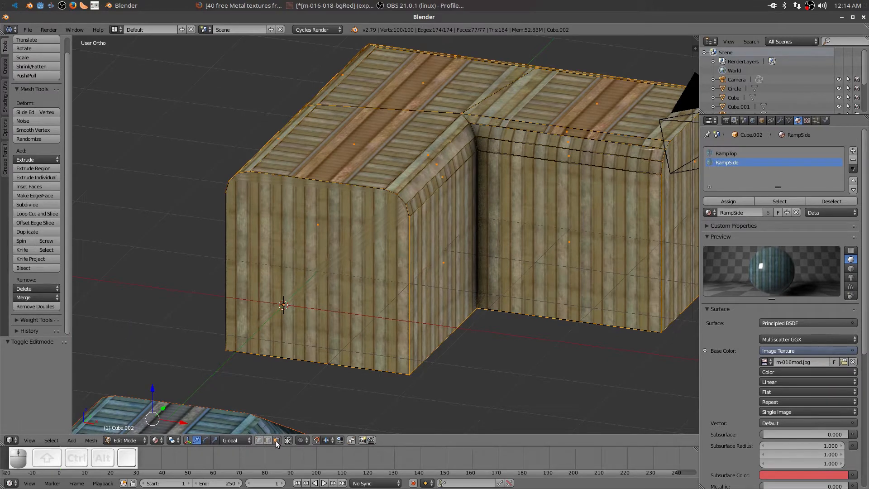
{"action": "right_click", "coordinate": [352, 299]}
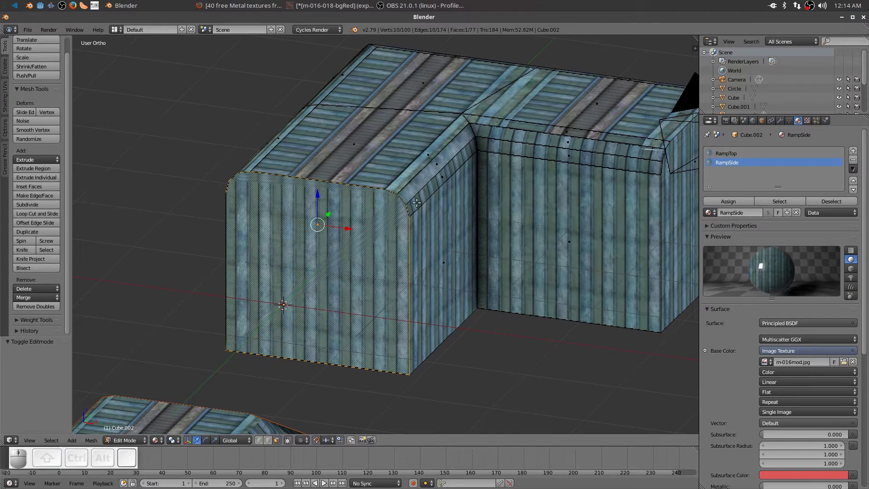
{"action": "key", "text": "u"}
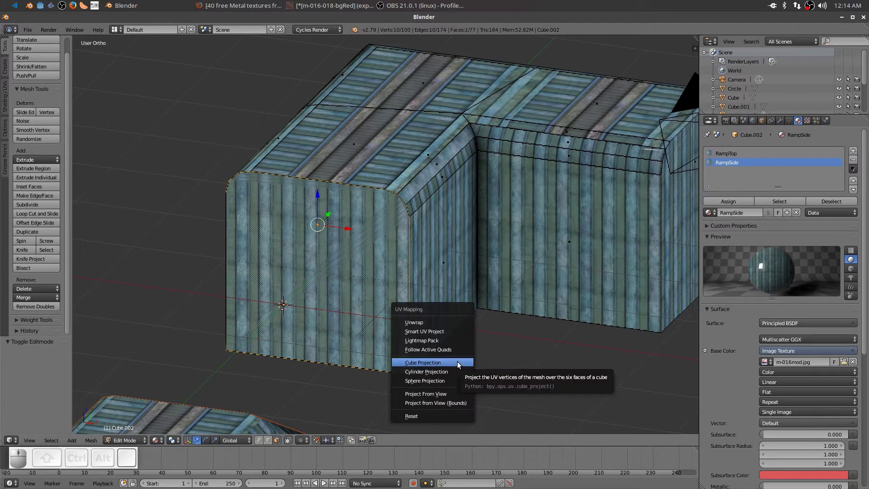
{"action": "left_click", "coordinate": [458, 363]}
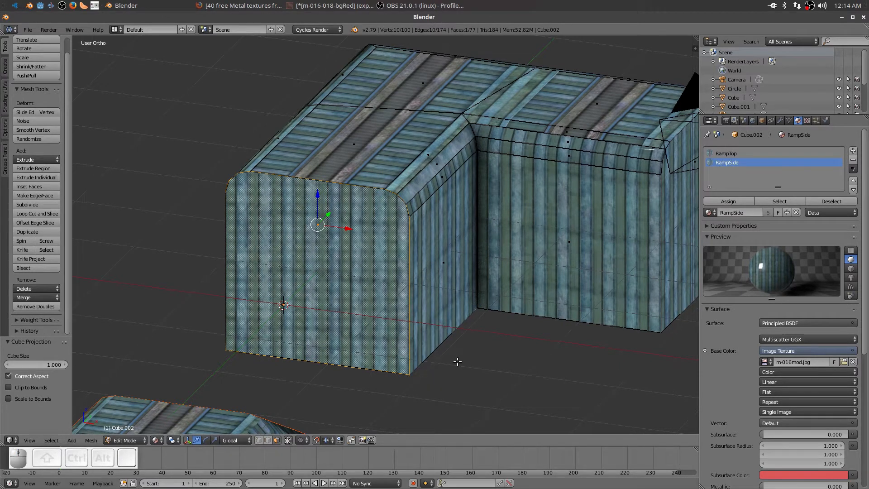
{"action": "scroll", "coordinate": [560, 367], "scroll_direction": "down", "scroll_amount": 2}
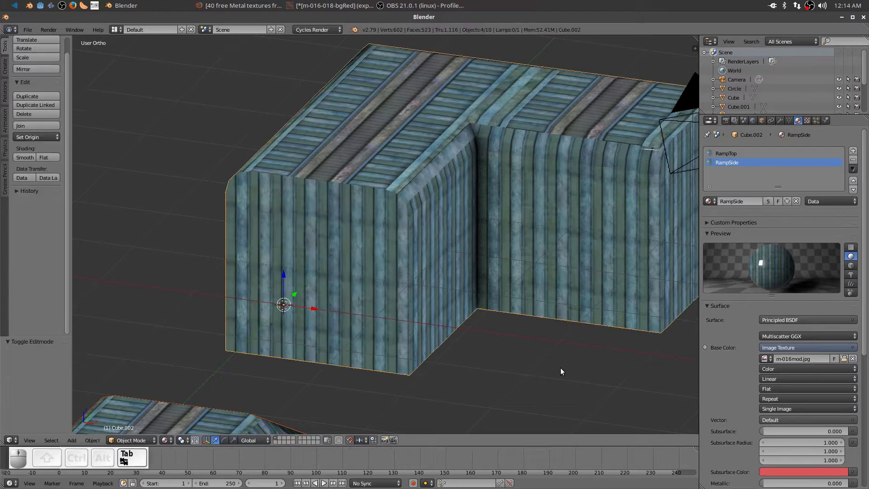
{"action": "key", "text": "Tab"}
Move the upper sloped segment beside the cross junction by -7 units along the global X axis.
{"action": "scroll", "coordinate": [576, 337], "scroll_direction": "down", "scroll_amount": 2}
{"action": "middle_click_drag", "start_coordinate": [577, 338], "coordinate": [277, 331]}
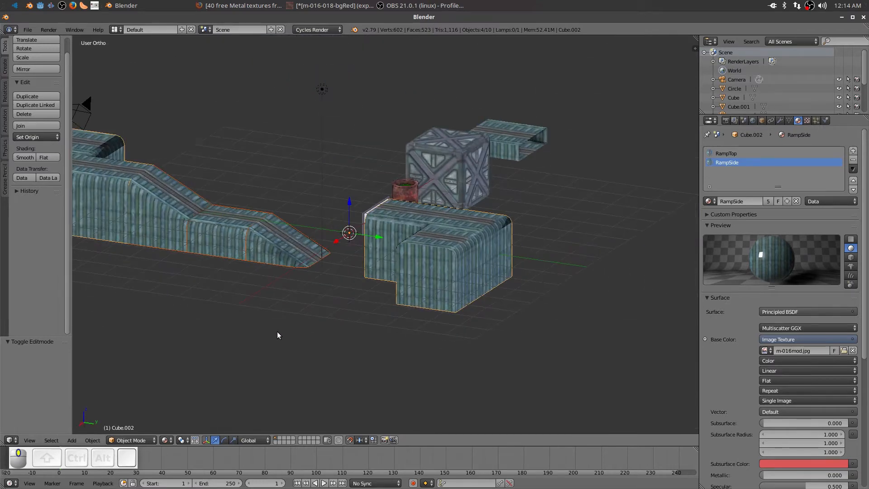
{"action": "middle_click_drag", "start_coordinate": [350, 329], "coordinate": [370, 334]}
{"action": "middle_click_drag", "start_coordinate": [280, 334], "coordinate": [422, 344], "text": "shift"}
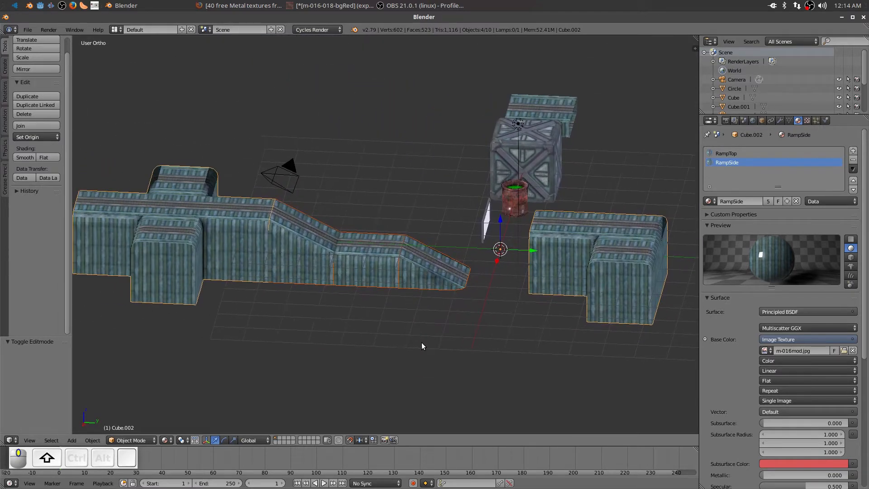
{"action": "scroll", "coordinate": [407, 344], "scroll_direction": "up", "scroll_amount": 2}
{"action": "scroll", "coordinate": [255, 260], "scroll_direction": "down", "scroll_amount": 1}
{"action": "scroll", "coordinate": [277, 235], "scroll_direction": "up", "scroll_amount": 1}
{"action": "right_click", "coordinate": [277, 235]}
{"action": "scroll", "coordinate": [277, 235], "scroll_direction": "down", "scroll_amount": 1}
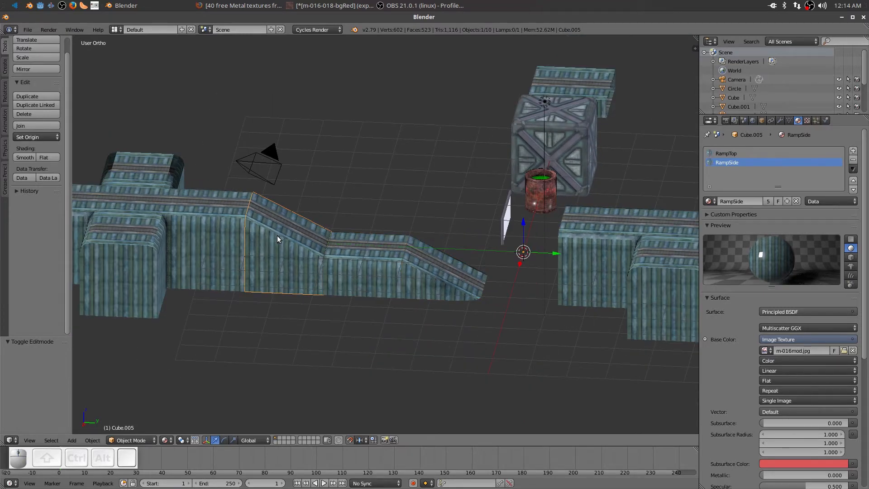
{"action": "key", "text": "g"}
{"action": "key", "text": "x"}
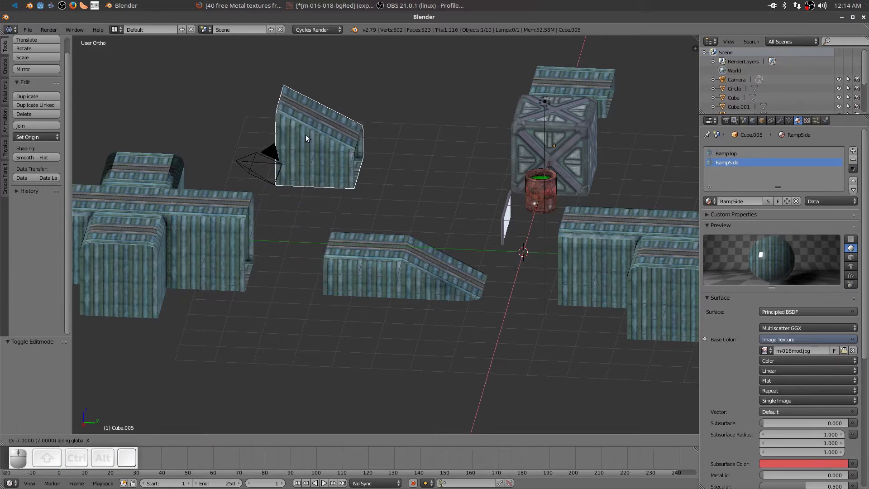
{"action": "left_click", "coordinate": [305, 135]}
Move the low, flat segment by -4 units along the global X axis.
{"action": "right_click", "coordinate": [372, 261]}
{"action": "key", "text": "g"}
{"action": "key", "text": "x"}
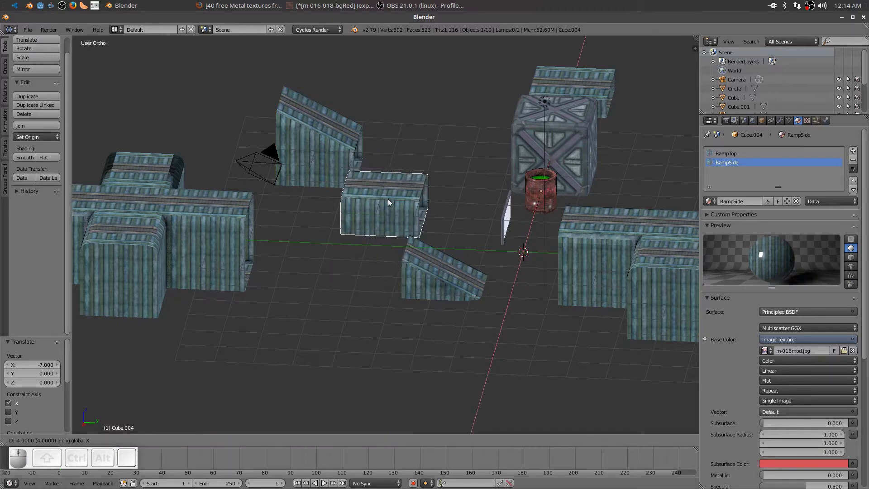
{"action": "left_click", "coordinate": [388, 199]}
Using edge selection, select the loop around the cross junction's open end and fill it with a face.
{"action": "middle_click_drag", "start_coordinate": [300, 319], "coordinate": [496, 335]}
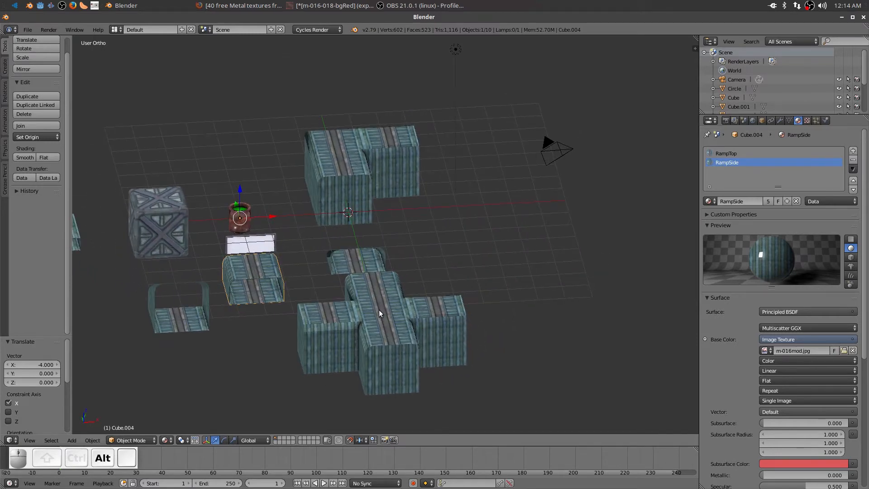
{"action": "key", "text": "alt+f"}
{"action": "middle_click_drag", "start_coordinate": [392, 240], "coordinate": [363, 245]}
{"action": "scroll", "coordinate": [419, 302], "scroll_direction": "up", "scroll_amount": 4}
{"action": "middle_click_drag", "start_coordinate": [419, 302], "coordinate": [279, 250]}
{"action": "middle_click_drag", "start_coordinate": [487, 324], "coordinate": [493, 332]}
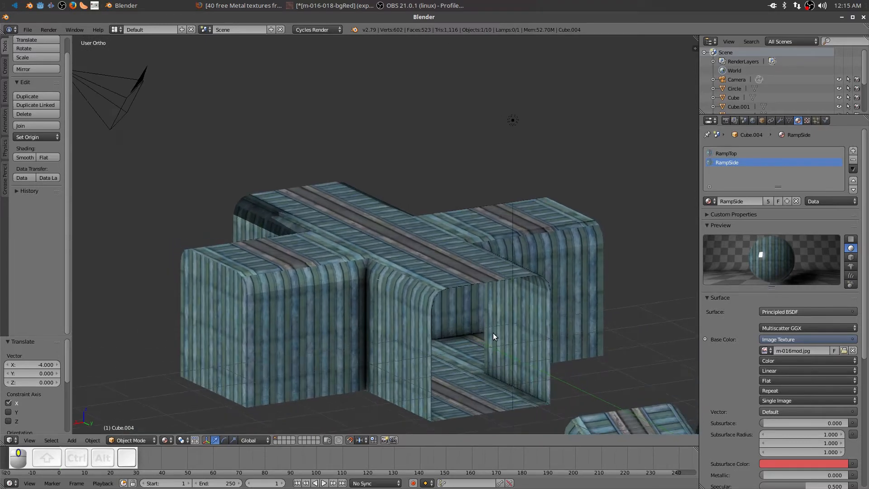
{"action": "key", "text": "Tab"}
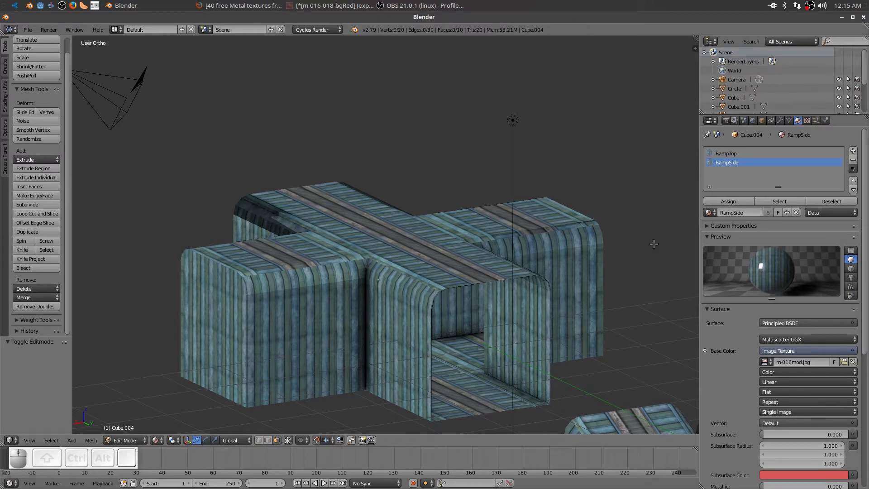
{"action": "left_click", "coordinate": [268, 440]}
{"action": "key", "text": "Tab"}
{"action": "right_click", "coordinate": [387, 252]}
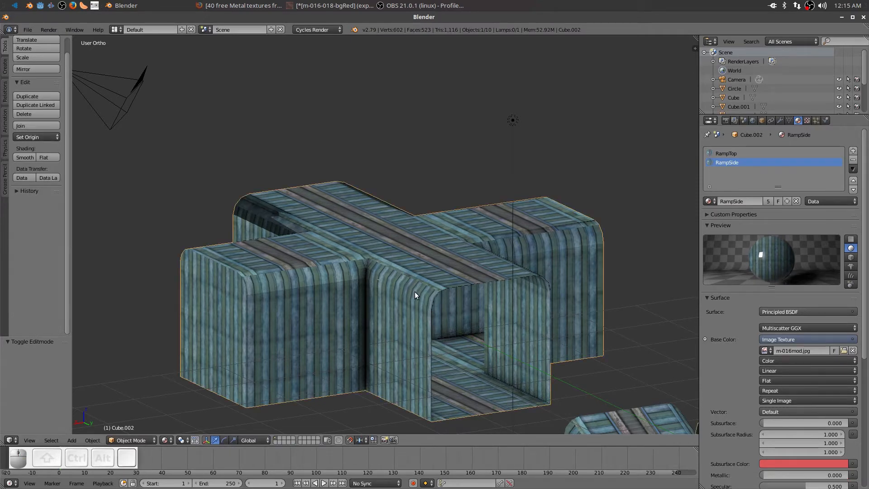
{"action": "key", "text": "Tab"}
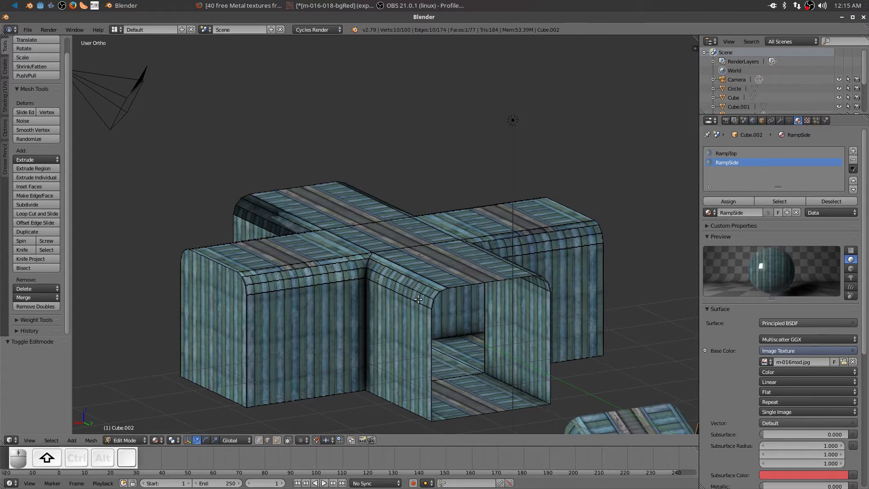
{"action": "right_click", "coordinate": [449, 287], "text": "alt"}
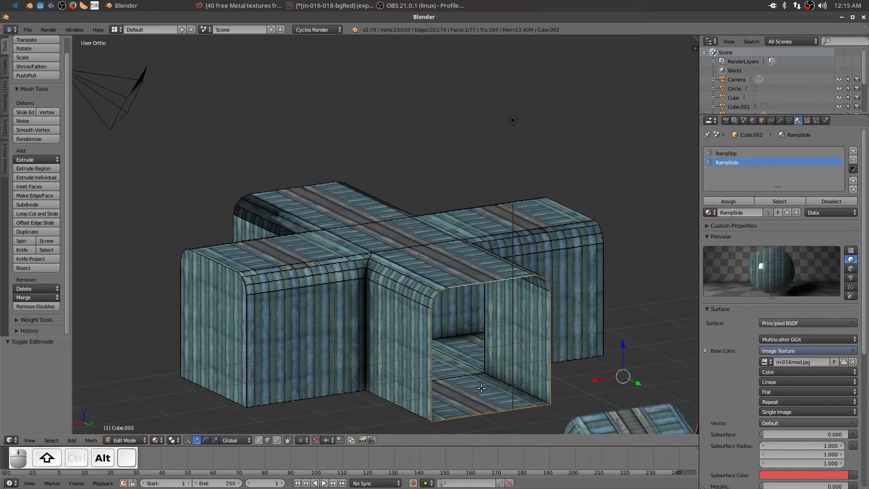
{"action": "key", "text": "f"}
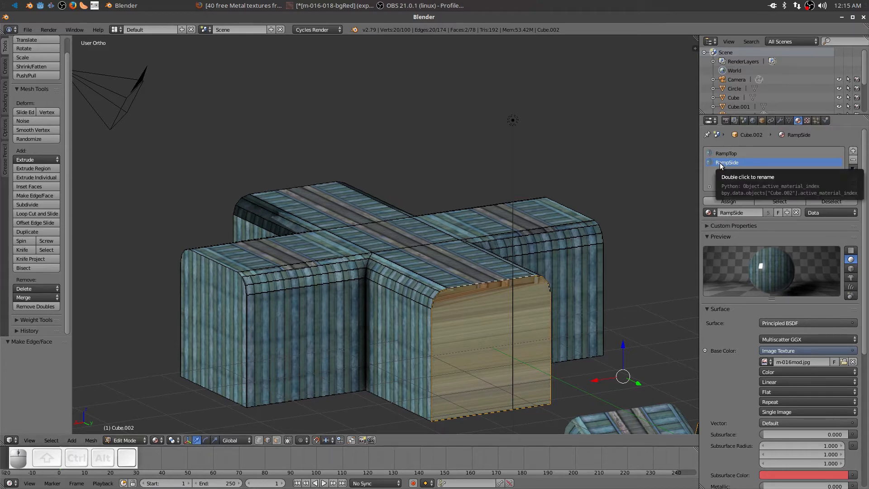
Assign the RampSide material to the cross junction's new end face and UV-map it with Cube Projection, finishing in Object Mode.
{"action": "left_click", "coordinate": [725, 201]}
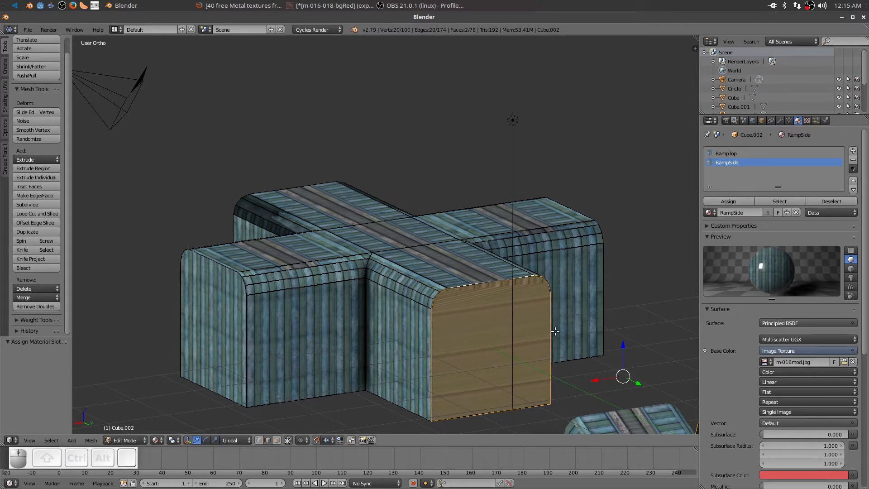
{"action": "key", "text": "u"}
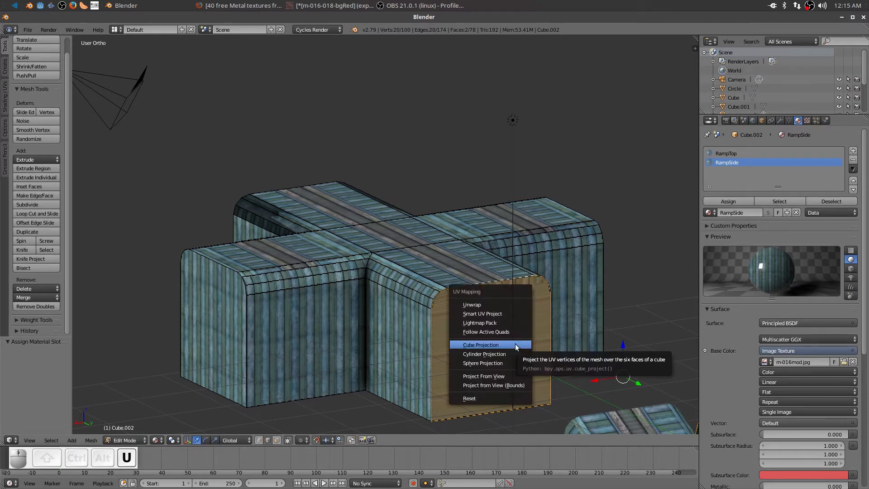
{"action": "left_click", "coordinate": [515, 343]}
{"action": "middle_click_drag", "start_coordinate": [515, 344], "coordinate": [271, 222]}
{"action": "key", "text": "Tab"}
Select the edge loop around the tall open end of the upper sloped segment and fill it with a face.
{"action": "middle_click_drag", "start_coordinate": [178, 224], "coordinate": [313, 292], "text": "shift"}
{"action": "middle_click_drag", "start_coordinate": [338, 216], "coordinate": [304, 235]}
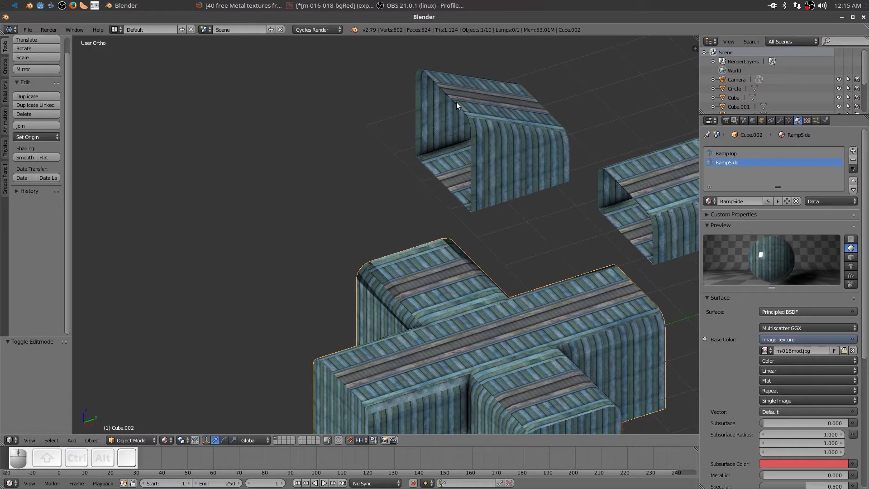
{"action": "middle_click_drag", "start_coordinate": [459, 147], "coordinate": [341, 192]}
{"action": "right_click", "coordinate": [358, 180]}
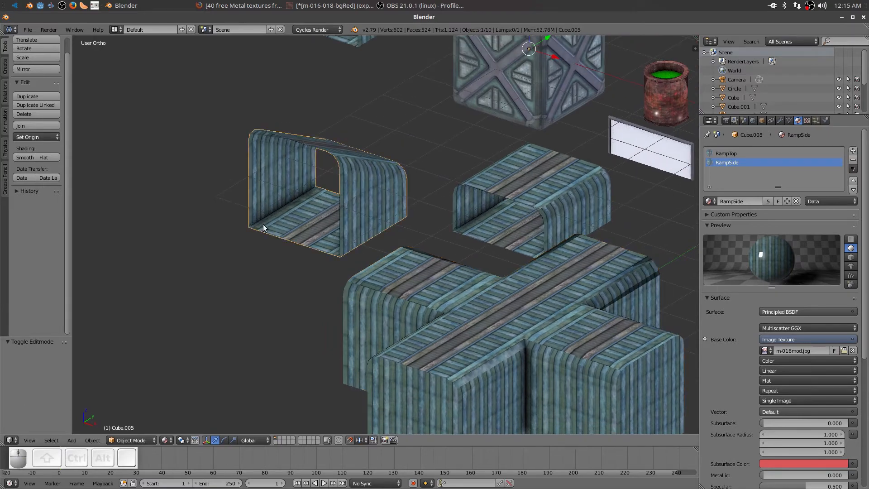
{"action": "middle_click_drag", "start_coordinate": [291, 174], "coordinate": [287, 200]}
{"action": "scroll", "coordinate": [287, 200], "scroll_direction": "down", "scroll_amount": 2}
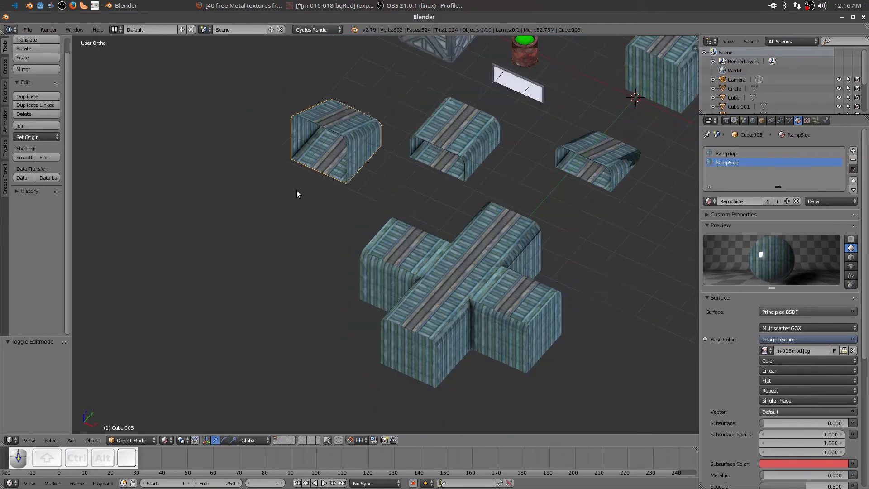
{"action": "key", "text": "alt"}
{"action": "key", "text": "alt+f"}
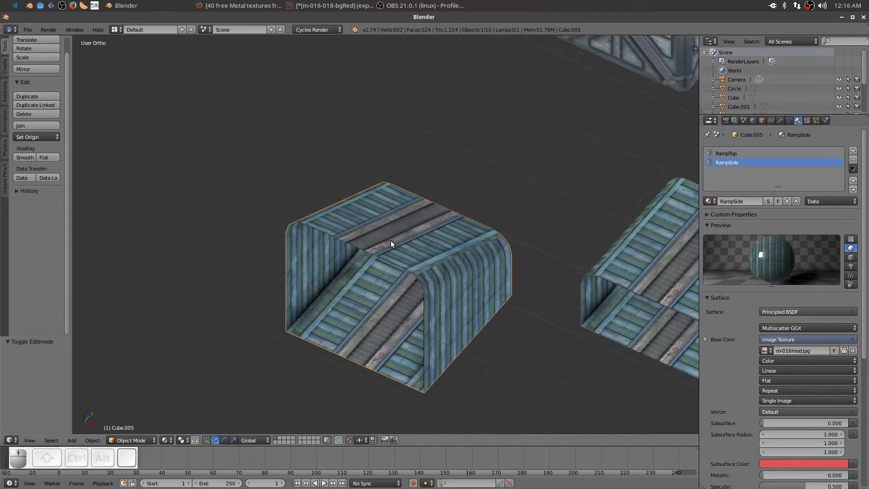
{"action": "middle_click_drag", "start_coordinate": [390, 240], "coordinate": [423, 255]}
{"action": "key", "text": "Tab"}
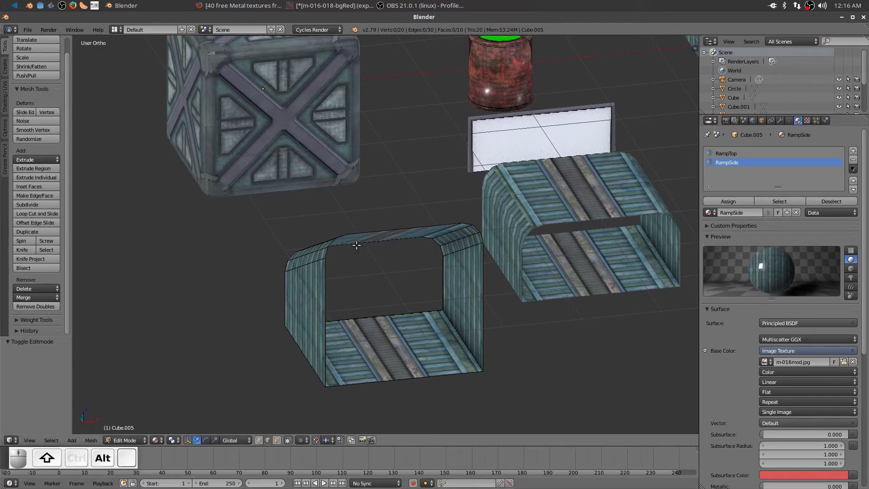
{"action": "right_click", "coordinate": [362, 233], "text": "alt+shift"}
{"action": "key", "text": "f"}
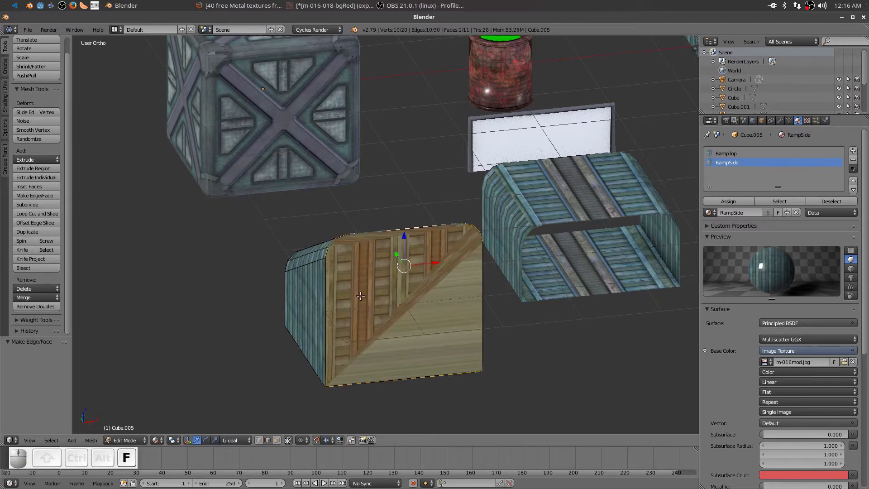
Assign the RampSide material to the upper sloped segment's new end face and UV-map it with Cube Projection, finishing in Object Mode.
{"action": "left_click", "coordinate": [728, 201]}
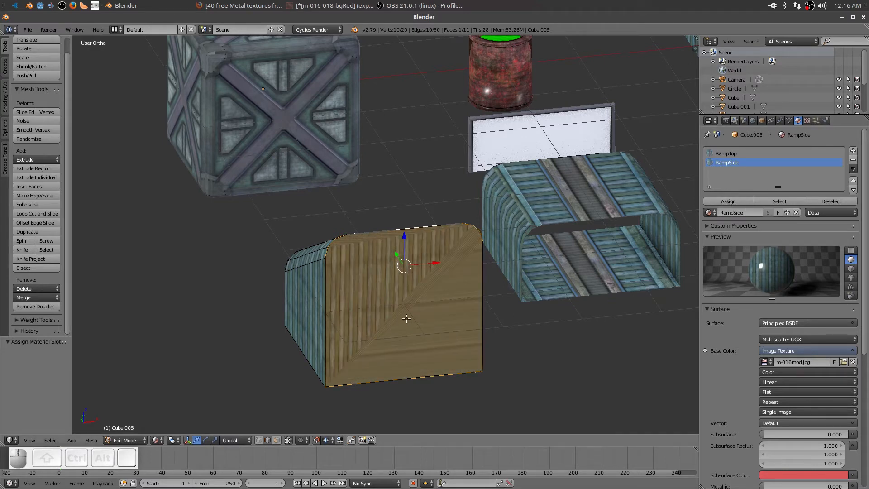
{"action": "key", "text": "u"}
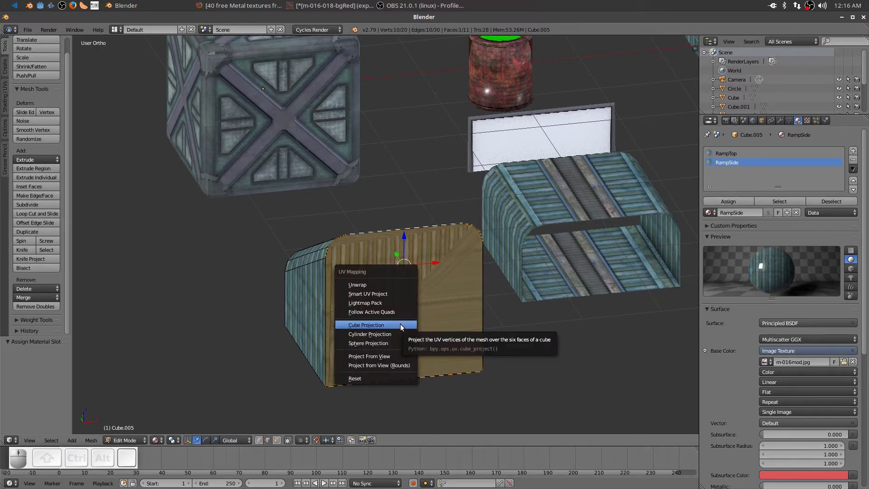
{"action": "left_click", "coordinate": [400, 324]}
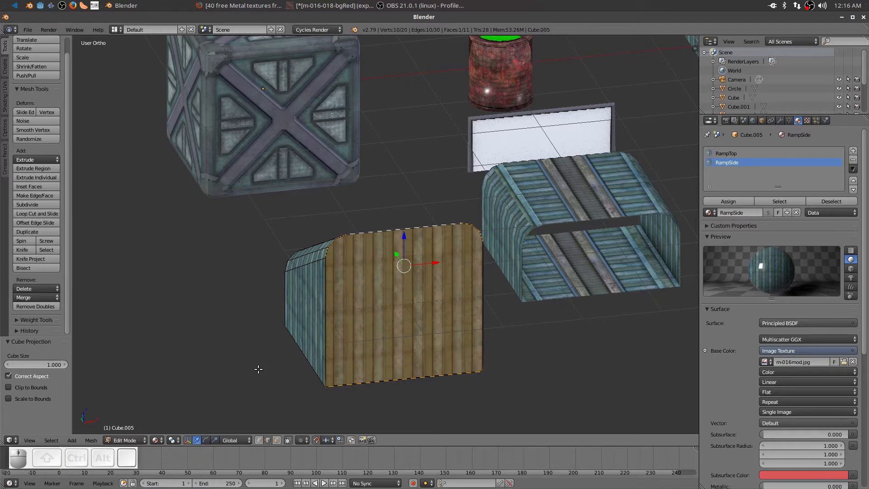
{"action": "key", "text": "Tab"}
On the lower sloped segment, select the edge loop around the open end in Edit Mode and fill it with a face.
{"action": "middle_click_drag", "start_coordinate": [239, 362], "coordinate": [417, 302]}
{"action": "middle_click_drag", "start_coordinate": [532, 251], "coordinate": [330, 292]}
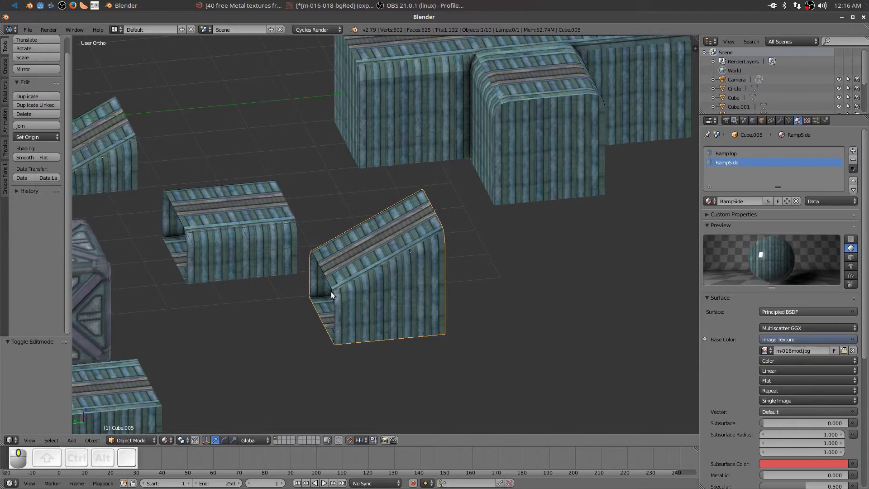
{"action": "middle_click_drag", "start_coordinate": [331, 294], "coordinate": [269, 296]}
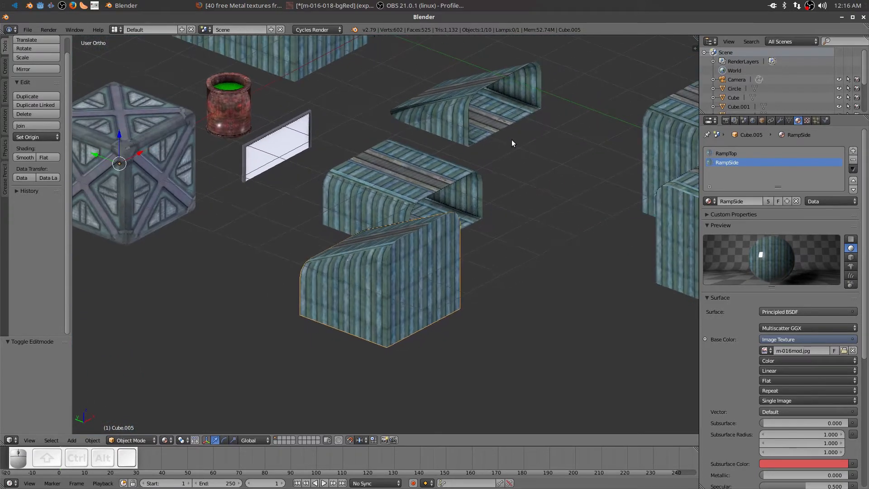
{"action": "middle_click_drag", "start_coordinate": [507, 151], "coordinate": [75, 140]}
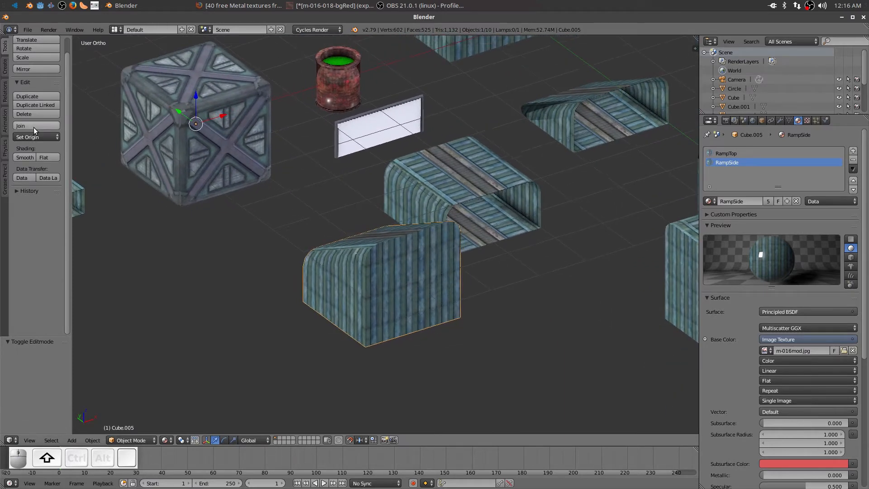
{"action": "middle_click_drag", "start_coordinate": [569, 165], "coordinate": [366, 268], "text": "shift"}
{"action": "scroll", "coordinate": [366, 268], "scroll_direction": "up", "scroll_amount": 3}
{"action": "scroll", "coordinate": [364, 263], "scroll_direction": "up", "scroll_amount": 2}
{"action": "scroll", "coordinate": [357, 232], "scroll_direction": "down", "scroll_amount": 3}
{"action": "right_click", "coordinate": [379, 194]}
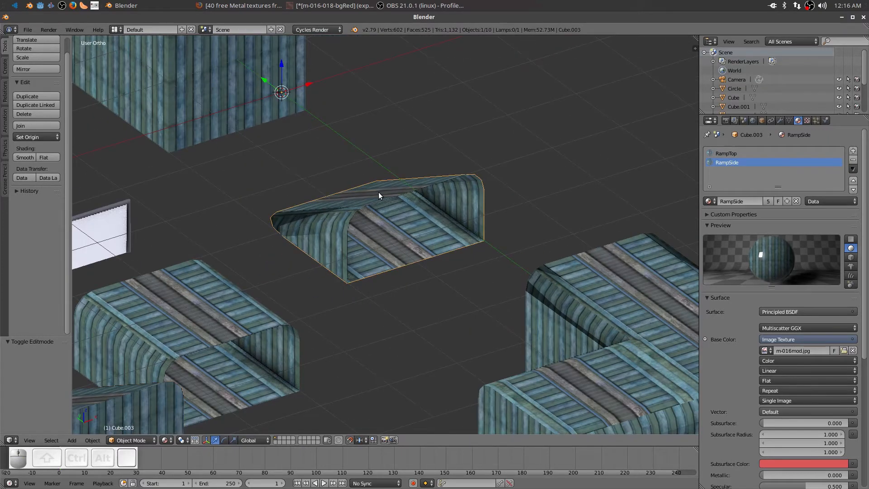
{"action": "key", "text": "alt"}
{"action": "key", "text": "alt+f"}
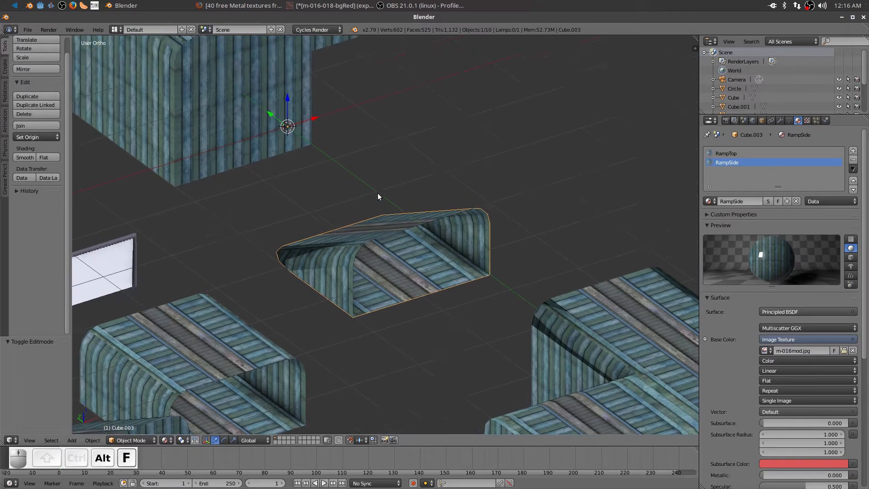
{"action": "mouse_move", "coordinate": [416, 284]}
{"action": "middle_mouse_down"}
{"action": "mouse_move", "coordinate": [371, 294]}
{"action": "mouse_move", "coordinate": [406, 272]}
{"action": "middle_mouse_up"}
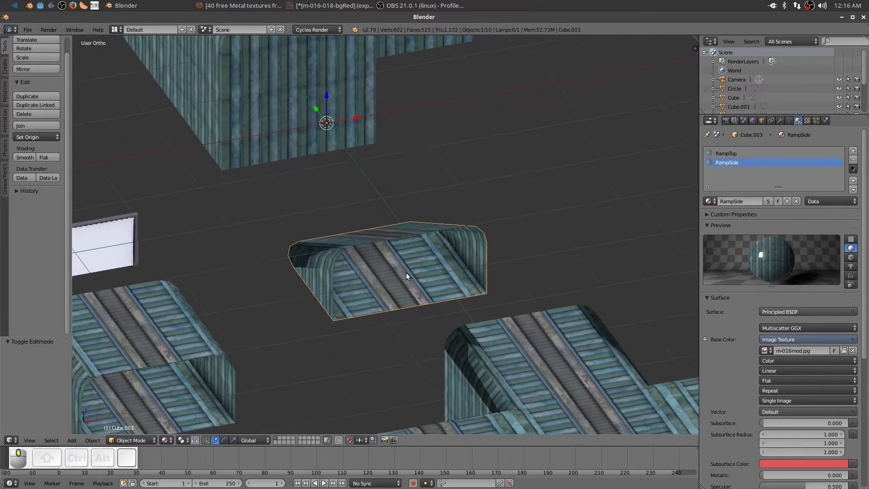
{"action": "key", "text": "Tab"}
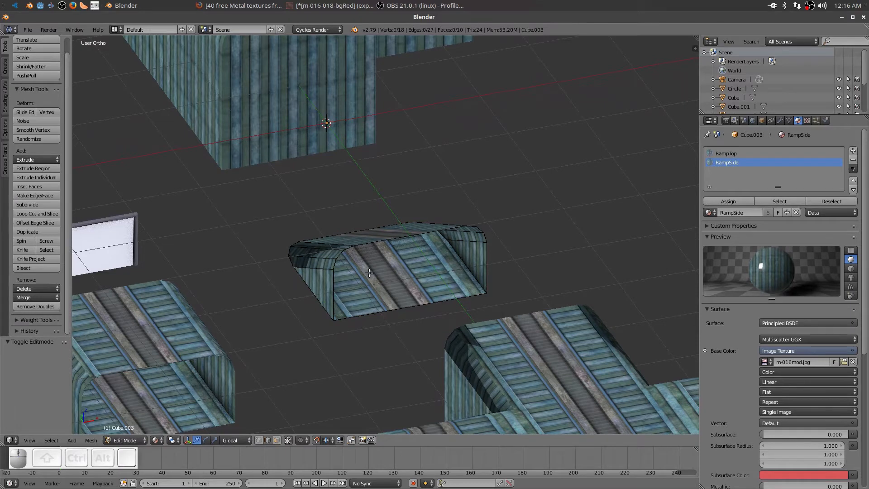
{"action": "right_click", "coordinate": [369, 242], "text": "alt+shift"}
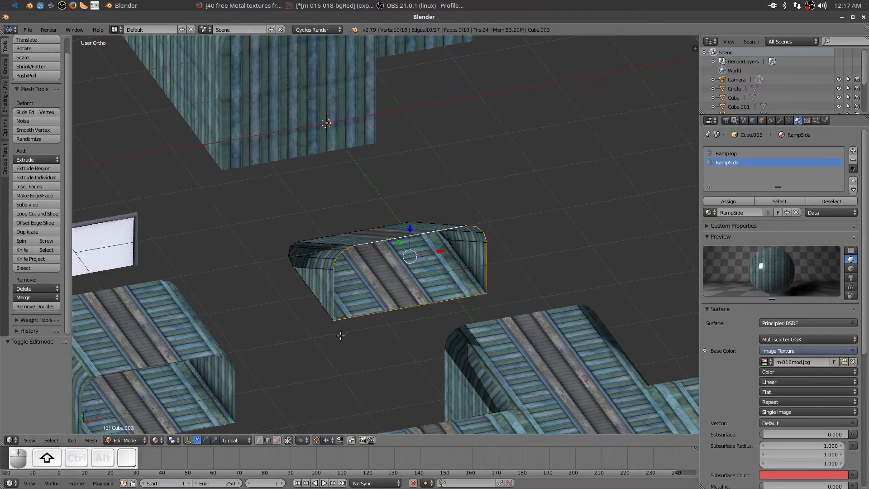
{"action": "key", "text": "f"}
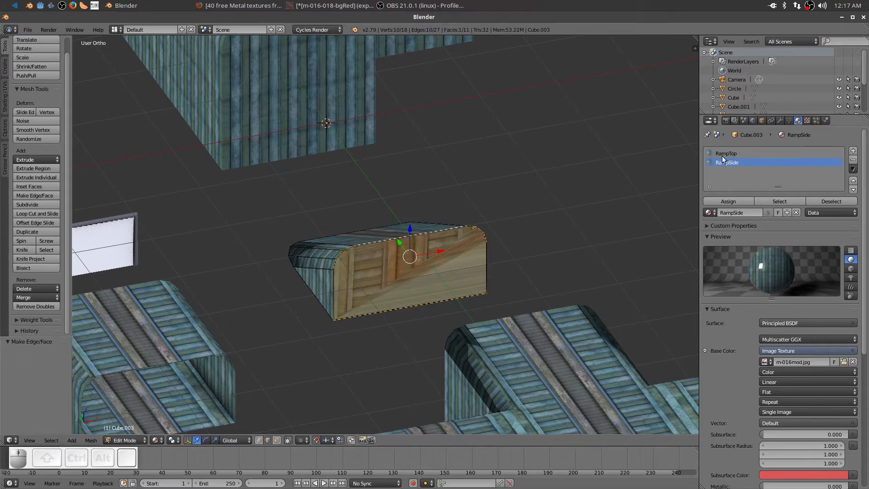
Assign RampSide to the lower sloped segment's new end face, UV-map it with Cube Projection, and return to Object Mode.
{"action": "left_click", "coordinate": [722, 201]}
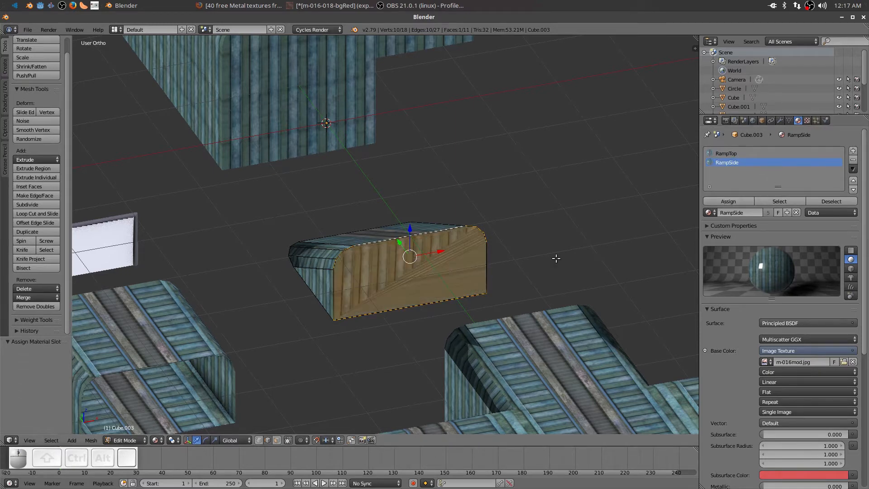
{"action": "key", "text": "u"}
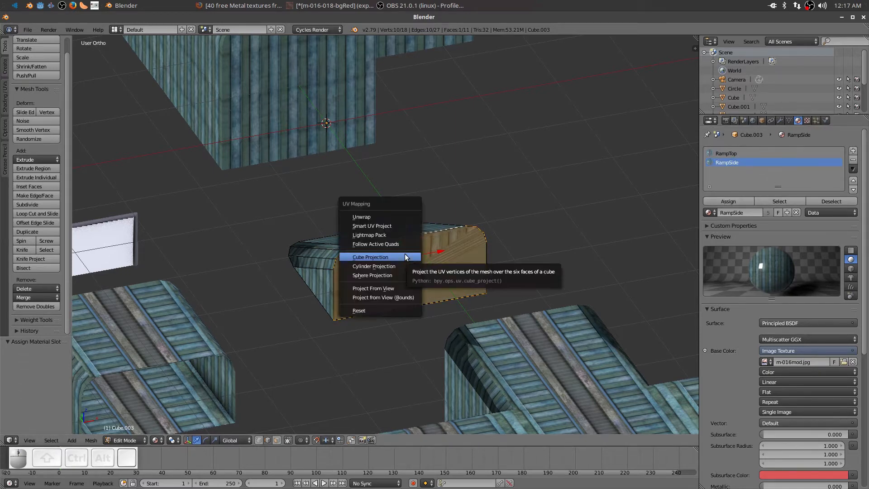
{"action": "left_click", "coordinate": [405, 255]}
{"action": "middle_click_drag", "start_coordinate": [346, 333], "coordinate": [118, 213]}
{"action": "key", "text": "Tab"}
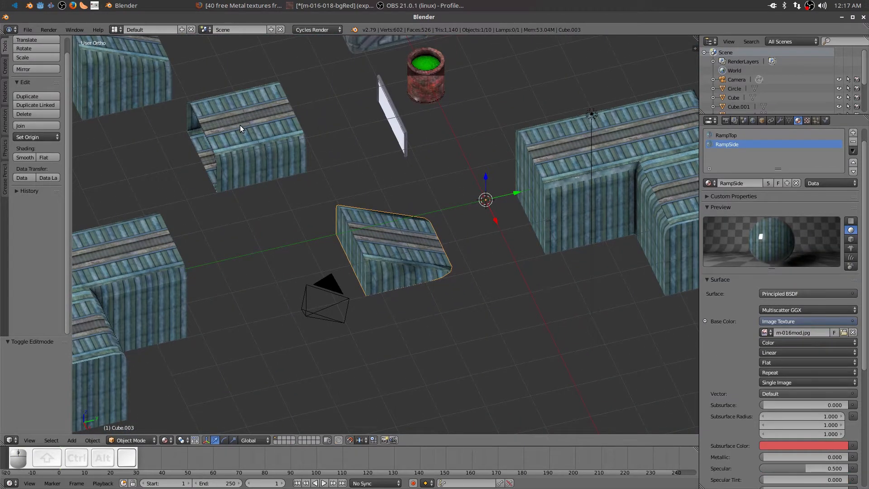
On the flat segment with rounded upper edges, select the edge loop around one open end and fill it with a face.
{"action": "key", "text": "alt+f"}
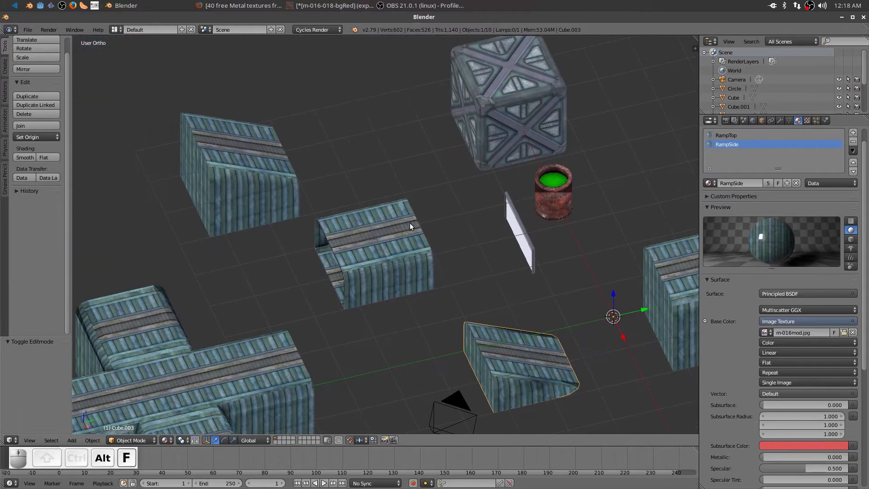
{"action": "scroll", "coordinate": [376, 234], "scroll_direction": "up", "scroll_amount": 5}
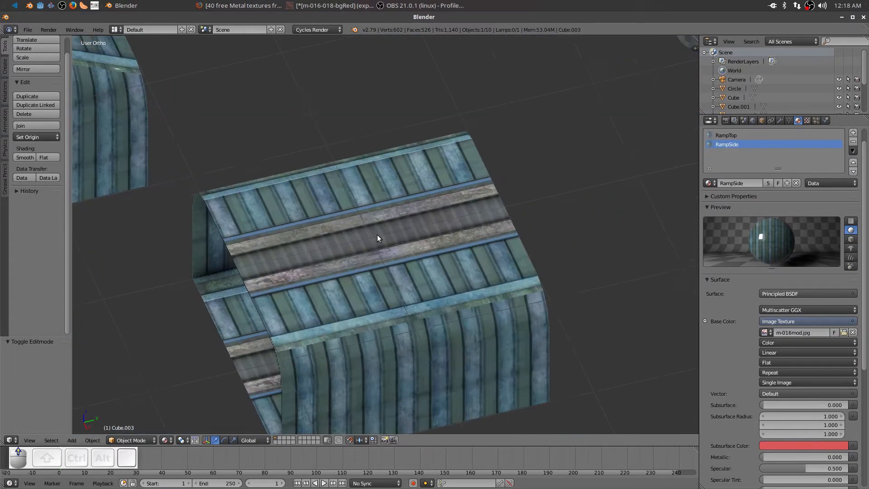
{"action": "scroll", "coordinate": [411, 211], "scroll_direction": "down", "scroll_amount": 4}
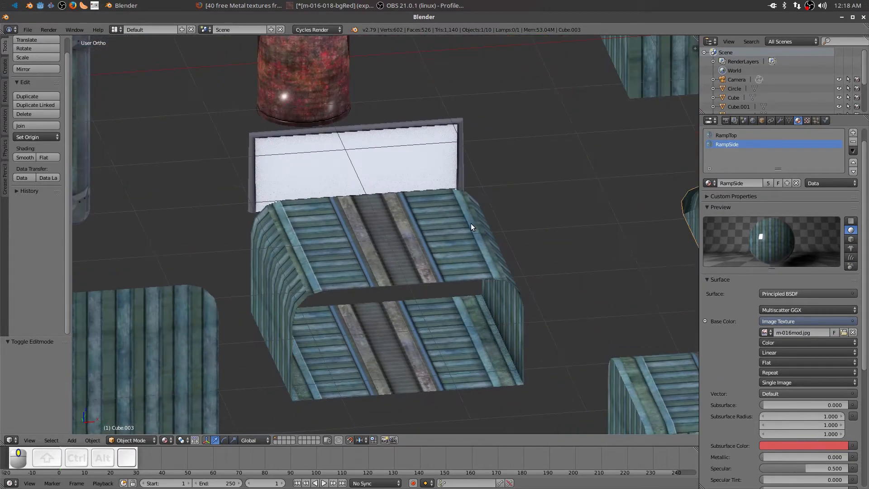
{"action": "right_click", "coordinate": [419, 244]}
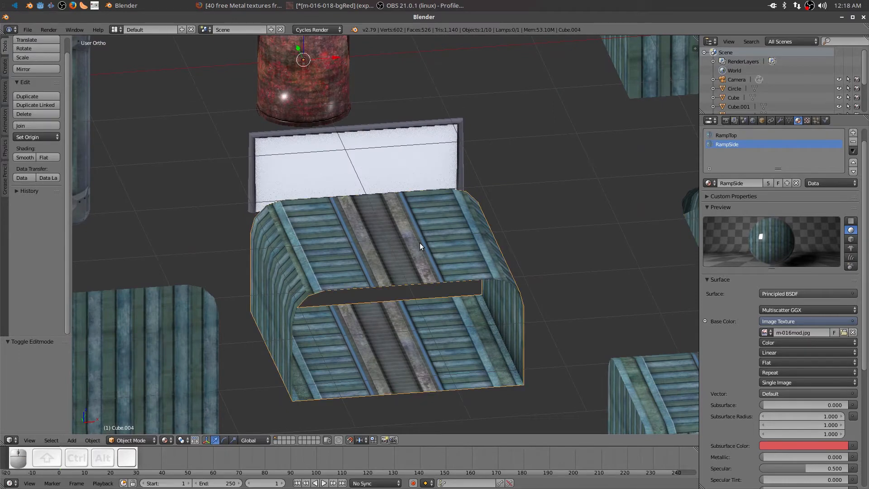
{"action": "key", "text": "Tab"}
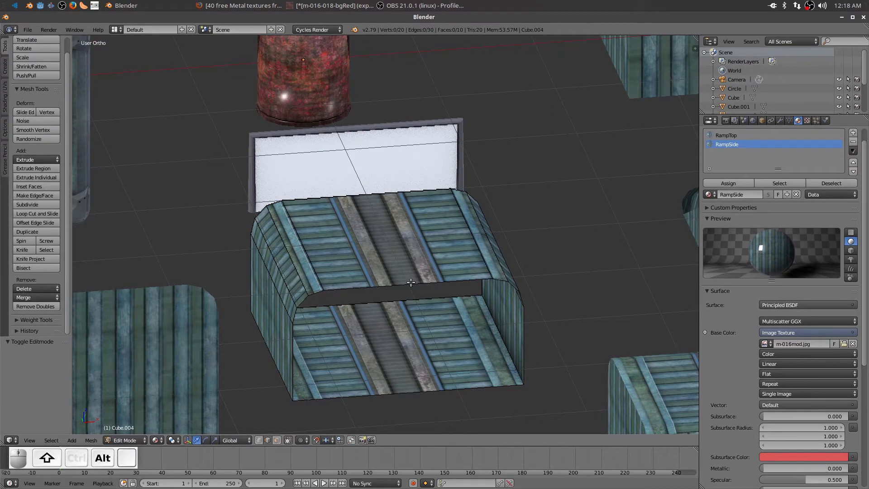
{"action": "right_click", "coordinate": [392, 285], "text": "alt+shift"}
{"action": "key", "text": "f"}
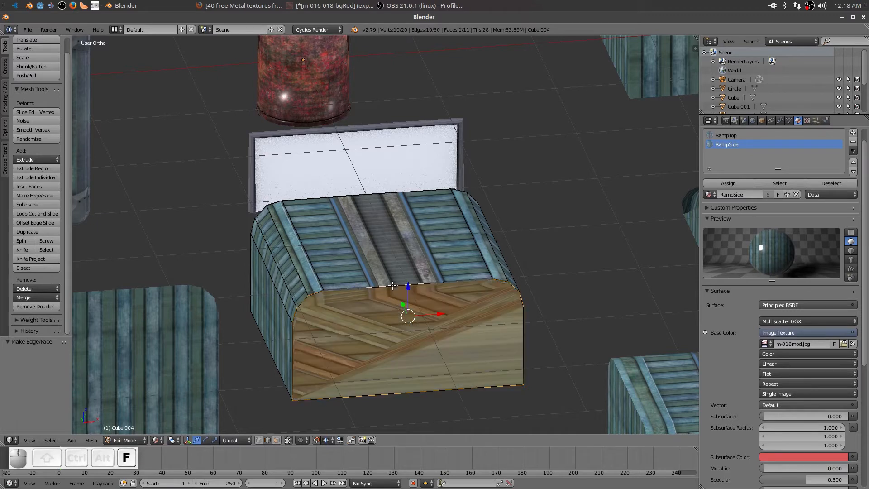
Assign the RampSide material to the rounded flat segment's first end face and UV-map it with Cube Projection.
{"action": "left_click", "coordinate": [719, 183]}
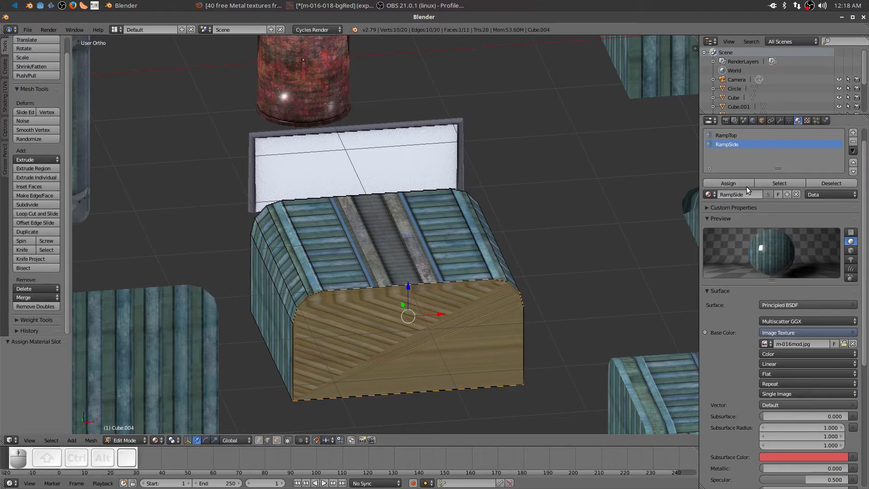
{"action": "key", "text": "u"}
{"action": "left_click", "coordinate": [414, 333]}
Clear the selection, select the edge loop around the rounded flat segment's opposite open end, and fill it with a face.
{"action": "middle_click_drag", "start_coordinate": [350, 327], "coordinate": [442, 252]}
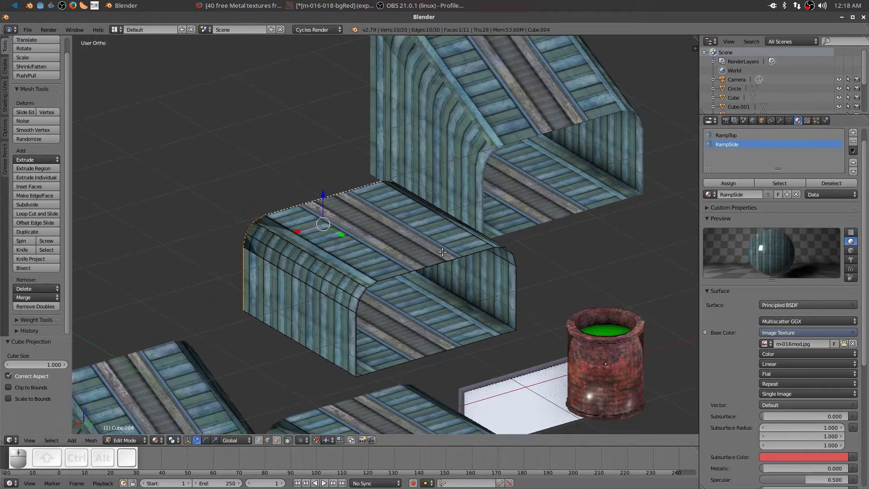
{"action": "scroll", "coordinate": [597, 223], "scroll_direction": "up", "scroll_amount": 1}
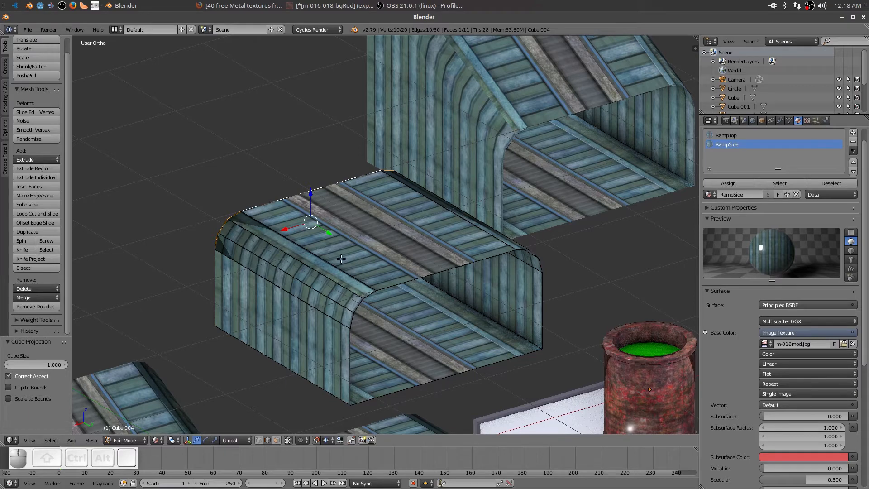
{"action": "key", "text": "a"}
{"action": "middle_click_drag", "start_coordinate": [413, 299], "coordinate": [411, 281]}
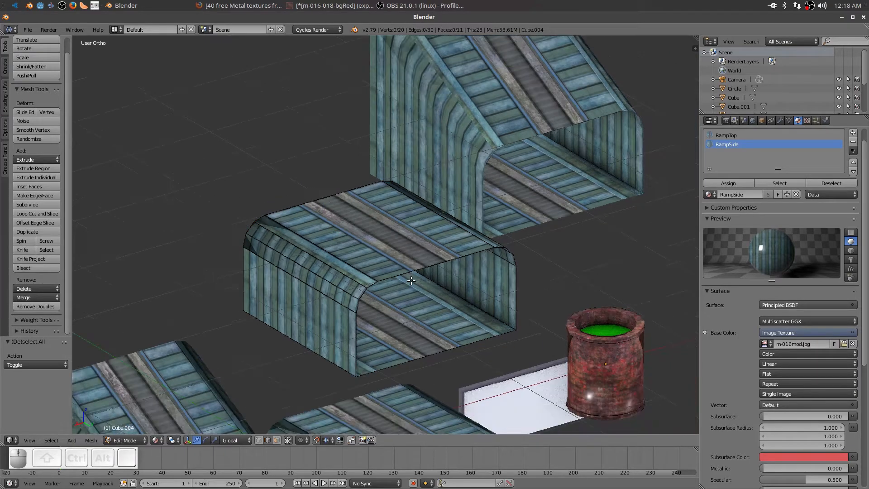
{"action": "scroll", "coordinate": [411, 280], "scroll_direction": "up", "scroll_amount": 1}
{"action": "scroll", "coordinate": [409, 295], "scroll_direction": "down", "scroll_amount": 1}
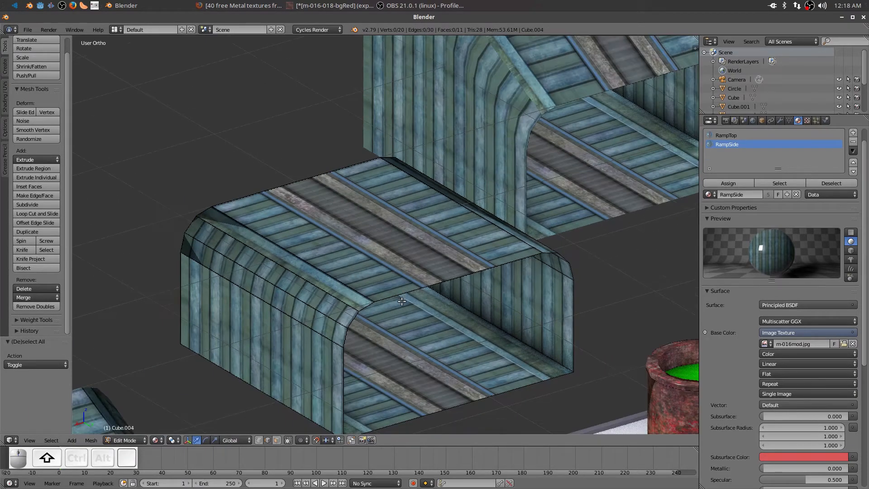
{"action": "right_click", "coordinate": [392, 298], "text": "alt+shift"}
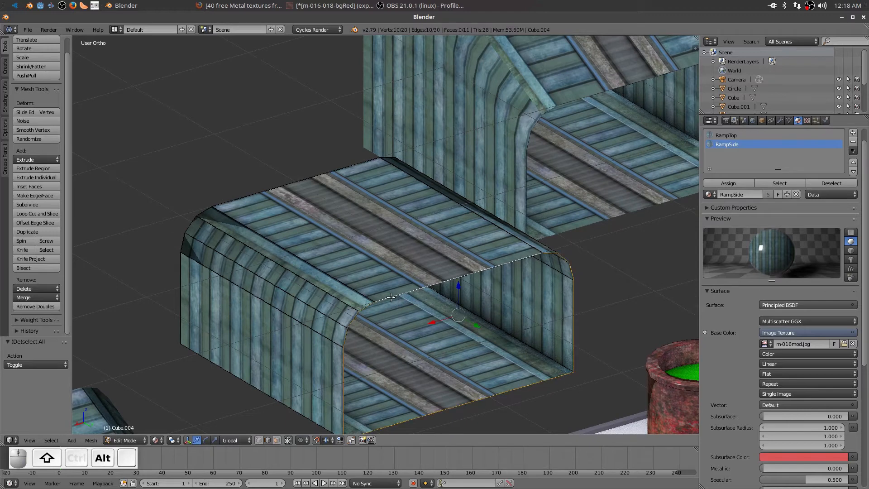
{"action": "key", "text": "f"}
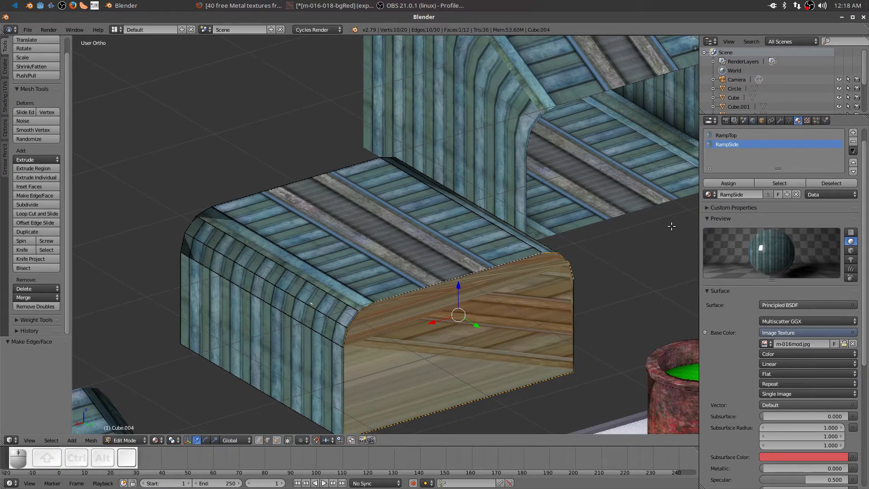
Assign RampSide to the rounded flat segment's second end face and UV-map it with Cube Projection, finishing in Object Mode.
{"action": "left_click", "coordinate": [729, 183]}
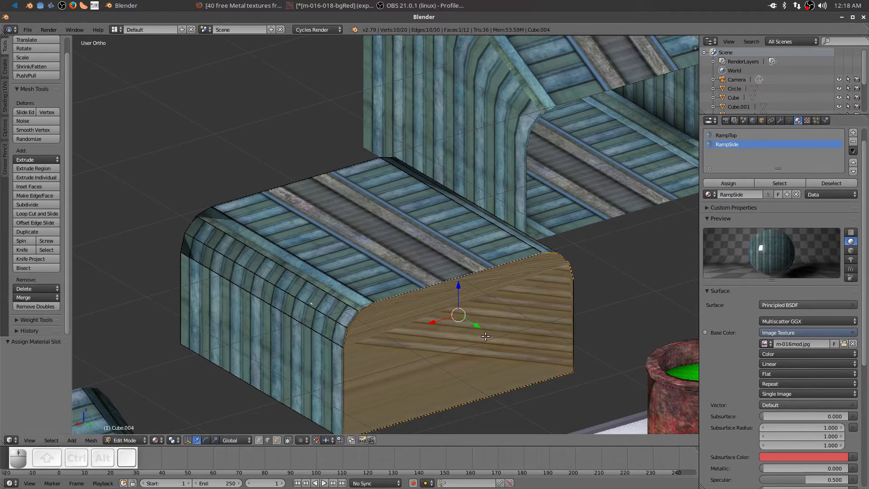
{"action": "key", "text": "u"}
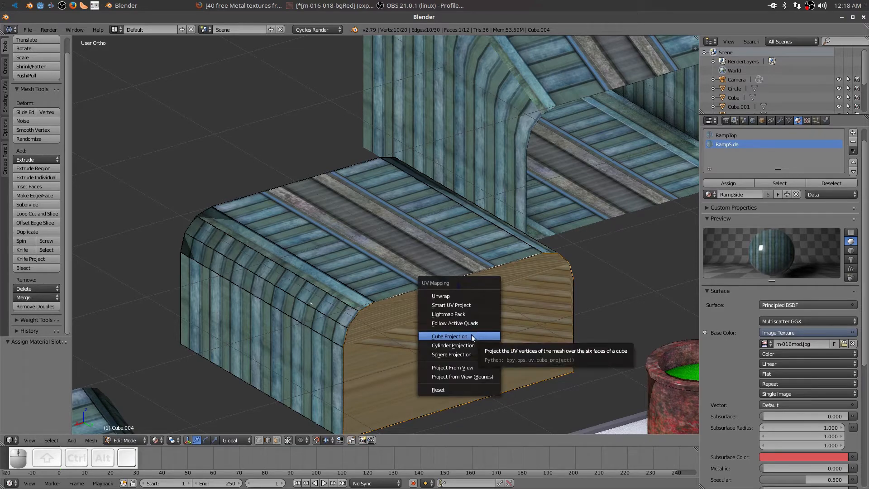
{"action": "left_click", "coordinate": [469, 336]}
{"action": "middle_click_drag", "start_coordinate": [458, 314], "coordinate": [270, 317]}
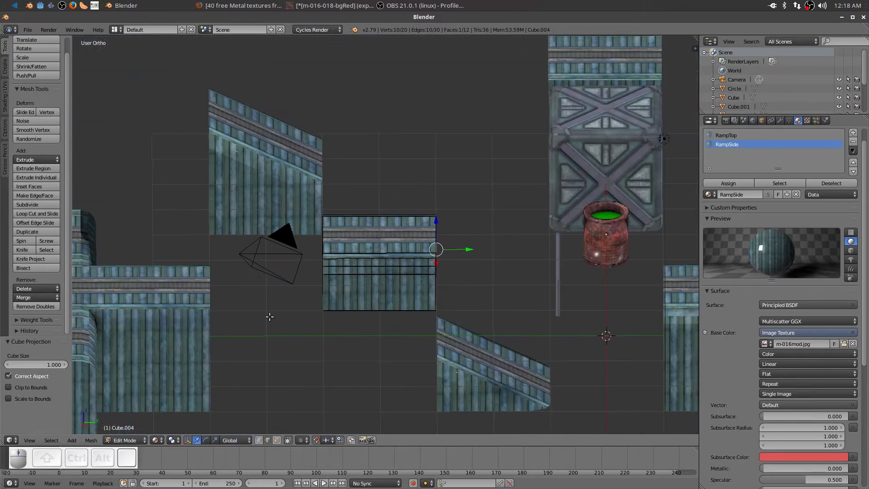
{"action": "middle_click_drag", "start_coordinate": [175, 297], "coordinate": [426, 391]}
{"action": "scroll", "coordinate": [424, 308], "scroll_direction": "up", "scroll_amount": 3}
{"action": "scroll", "coordinate": [424, 309], "scroll_direction": "up", "scroll_amount": 2}
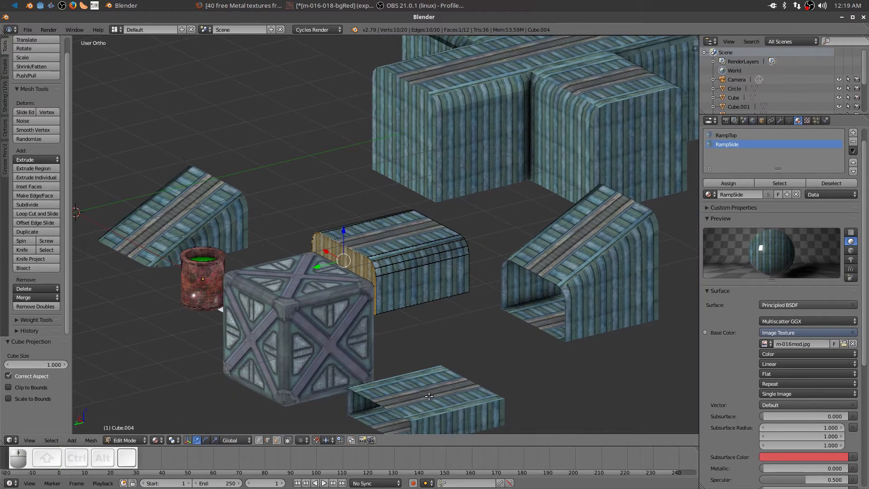
{"action": "key", "text": "Tab"}
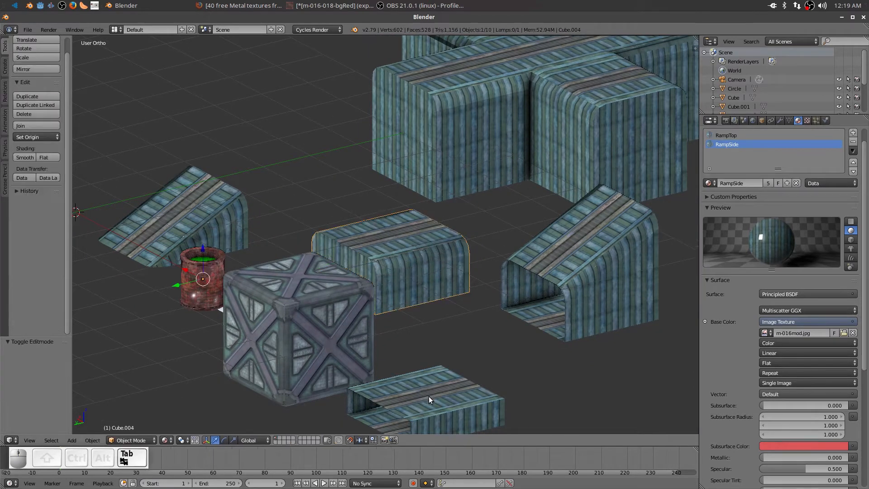
On the low flat box segment near the crate, select the edge loop around one open end and fill it with a face.
{"action": "key", "text": "alt+f"}
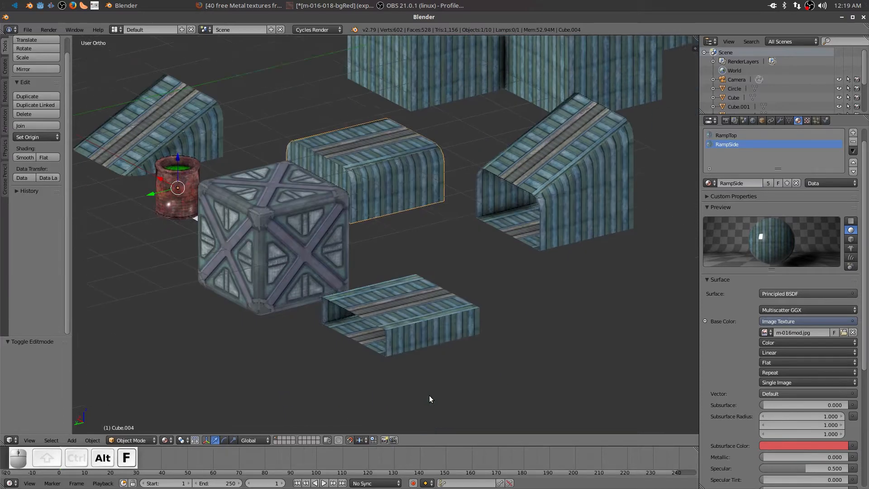
{"action": "scroll", "coordinate": [381, 235], "scroll_direction": "up", "scroll_amount": 4}
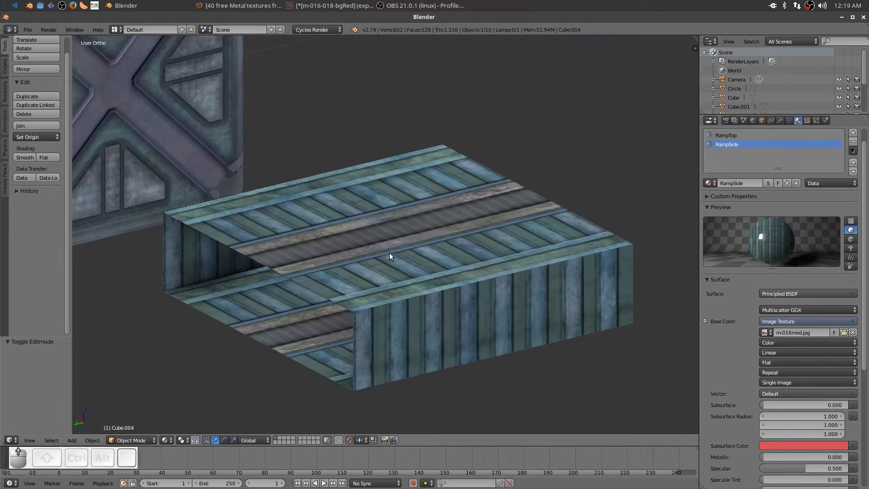
{"action": "key", "text": "Tab"}
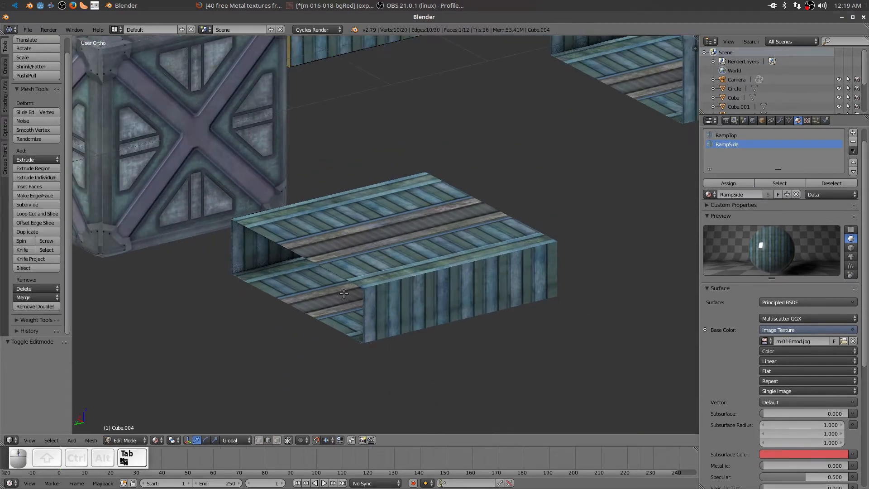
{"action": "middle_click_drag", "start_coordinate": [275, 347], "coordinate": [335, 354]}
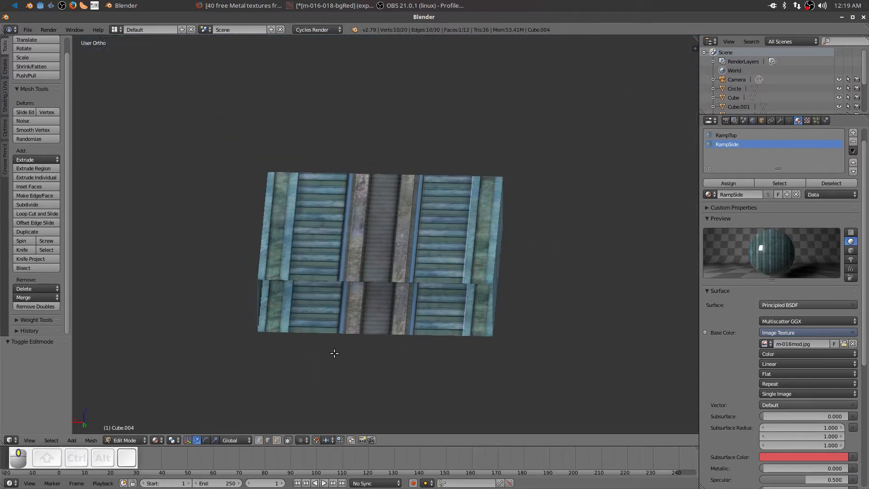
{"action": "key", "text": "Tab"}
{"action": "right_click", "coordinate": [357, 241]}
{"action": "key", "text": "Tab"}
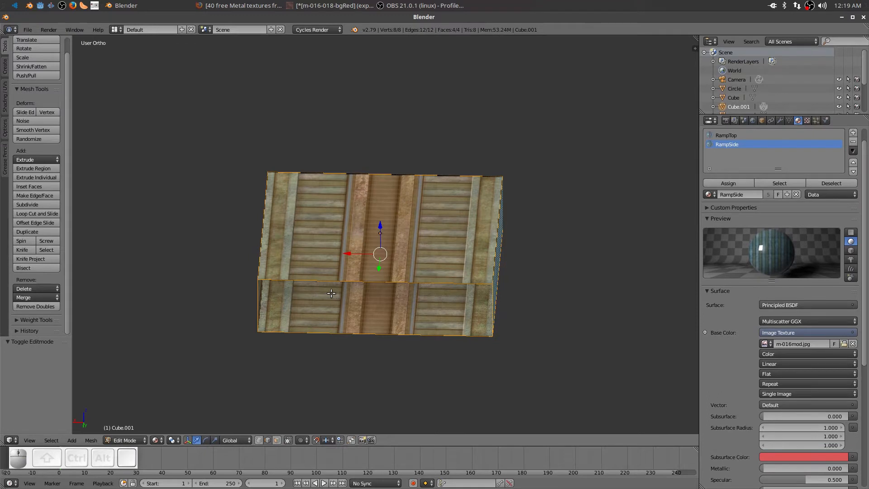
{"action": "key", "text": "a"}
{"action": "middle_click_drag", "start_coordinate": [332, 293], "coordinate": [355, 314]}
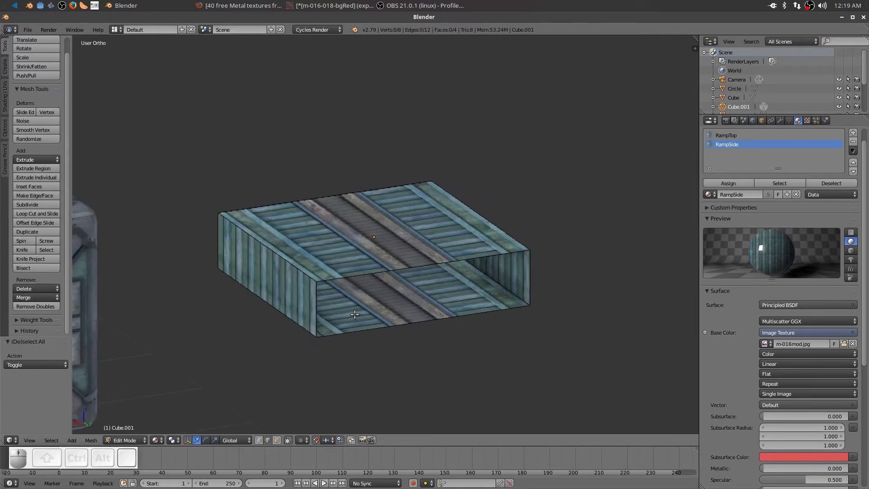
{"action": "left_click", "coordinate": [382, 270], "text": "alt+shift"}
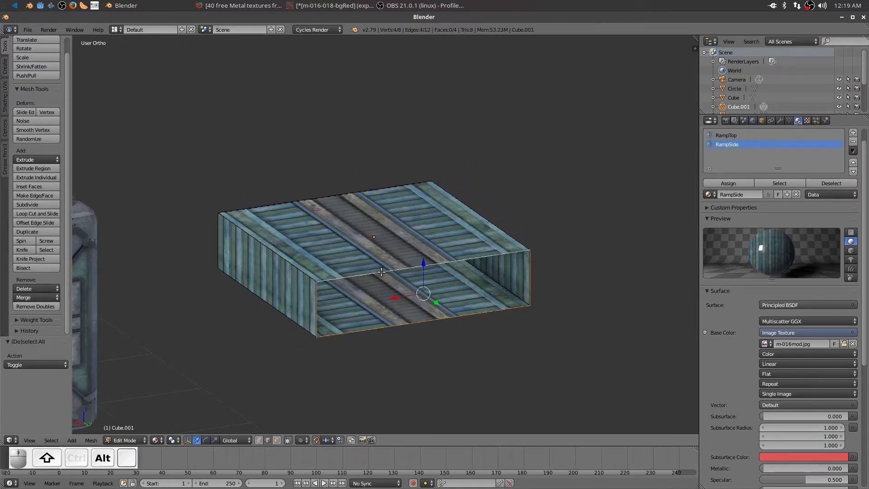
{"action": "key", "text": "f"}
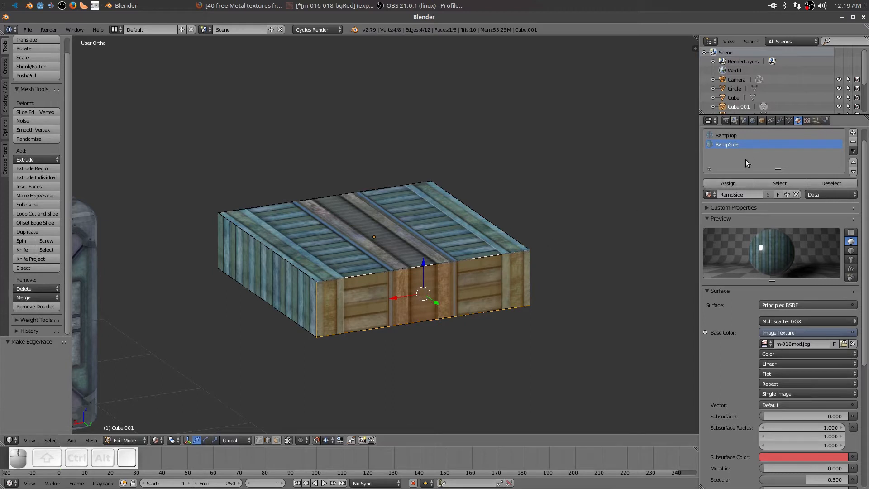
Assign the RampSide material to the low box segment's first end face and UV-map it with Cube Projection.
{"action": "left_click", "coordinate": [730, 181]}
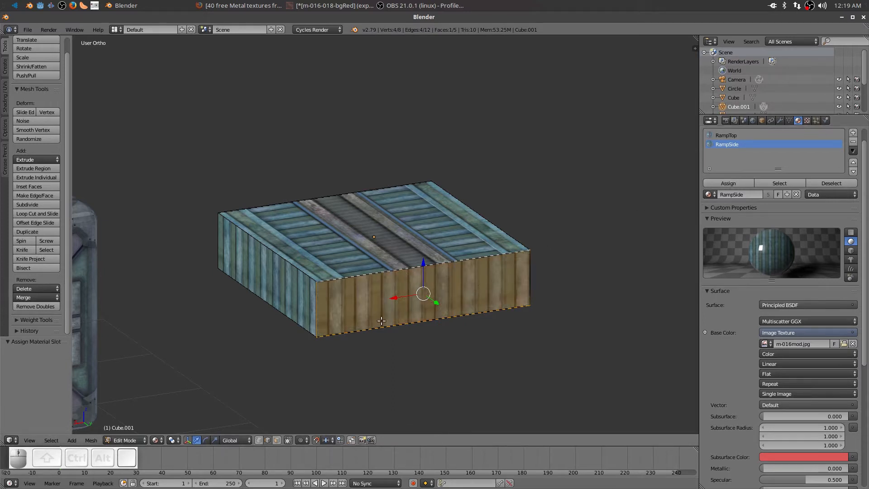
{"action": "key", "text": "u"}
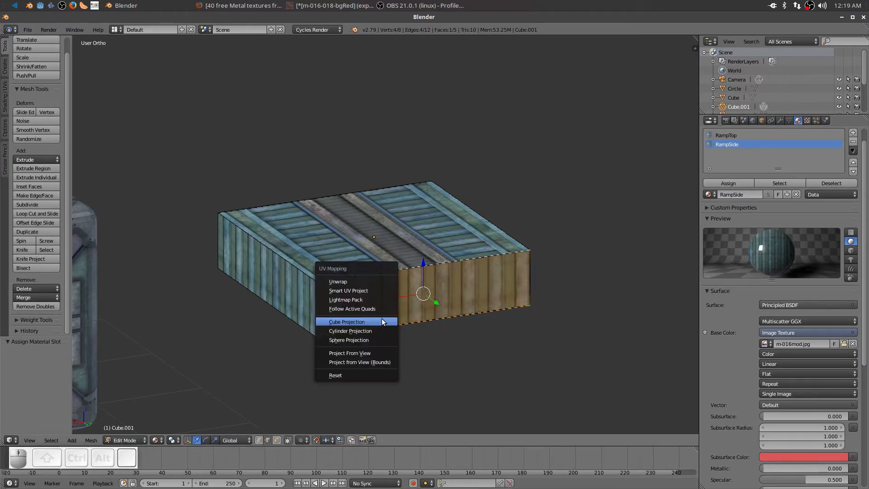
{"action": "left_click", "coordinate": [381, 321]}
{"action": "middle_click_drag", "start_coordinate": [273, 319], "coordinate": [368, 304]}
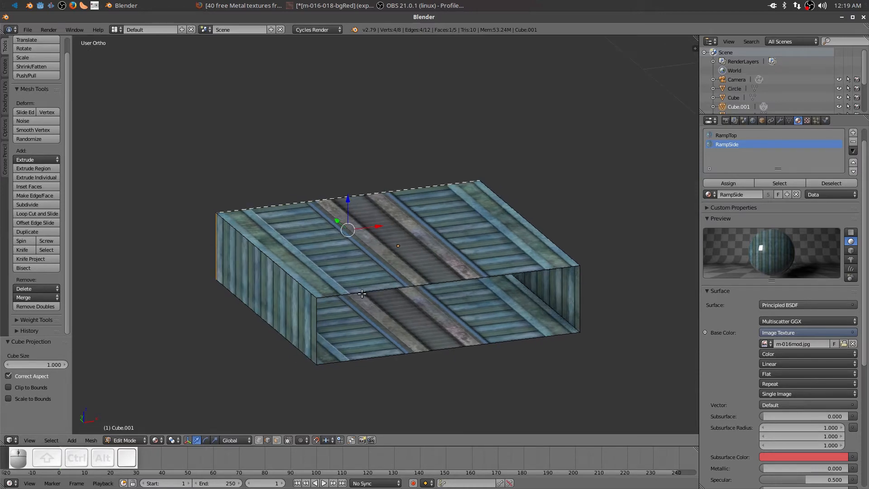
{"action": "middle_click_drag", "start_coordinate": [233, 248], "coordinate": [299, 312]}
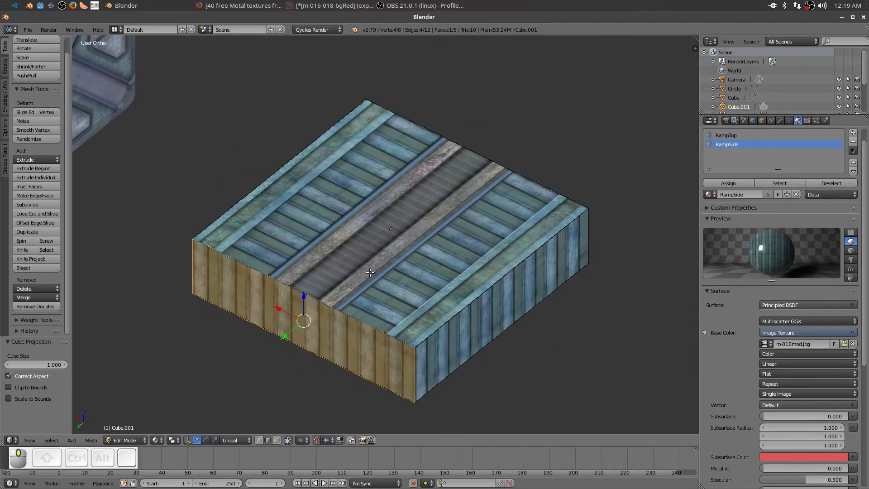
Clear the selection, select the edge loop around the low box segment's opposite open end, and fill it with a face.
{"action": "key", "text": "a"}
{"action": "middle_click_drag", "start_coordinate": [370, 273], "coordinate": [355, 249]}
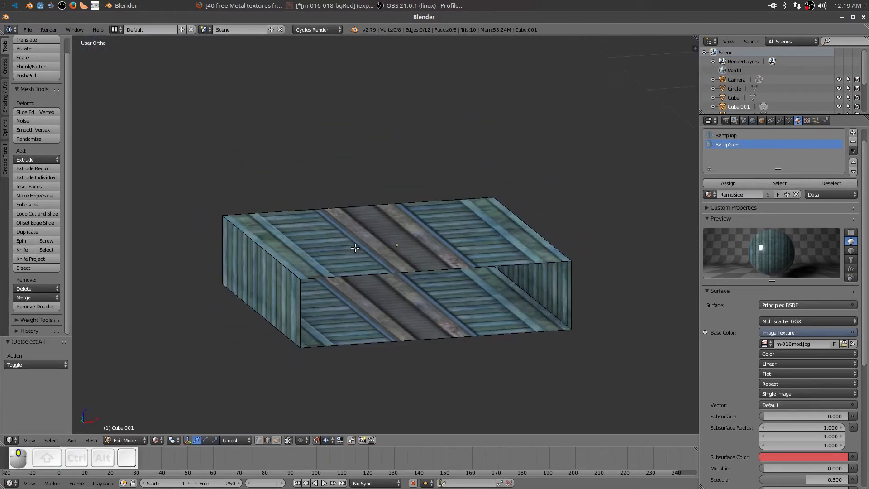
{"action": "right_click", "coordinate": [379, 274], "text": "alt+shift"}
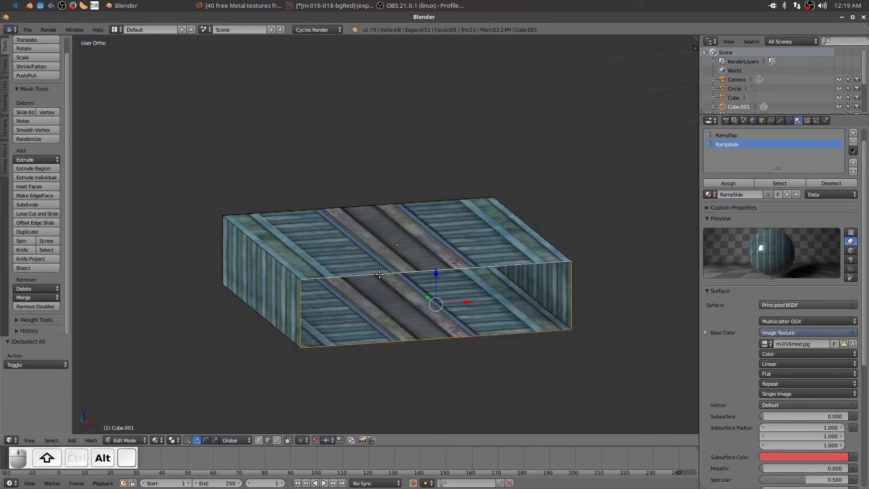
{"action": "key", "text": "f"}
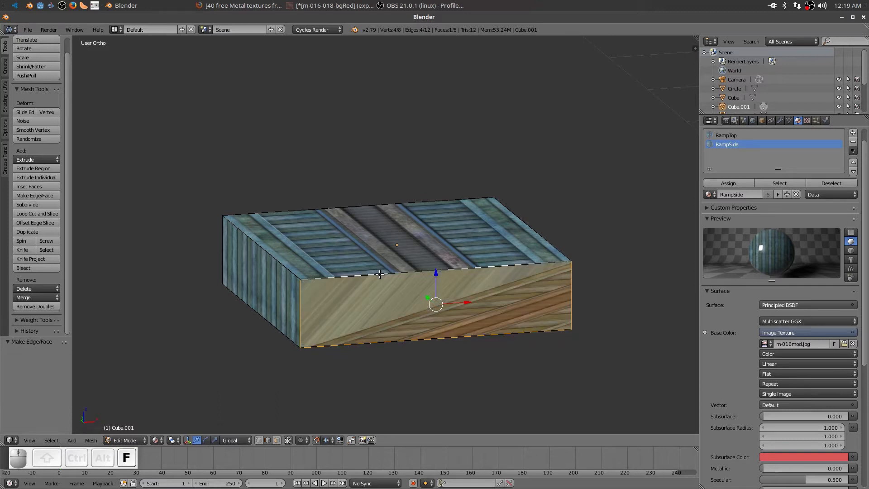
Assign RampSide to the low box segment's second end face and UV-map it with Cube Projection.
{"action": "left_click", "coordinate": [717, 183]}
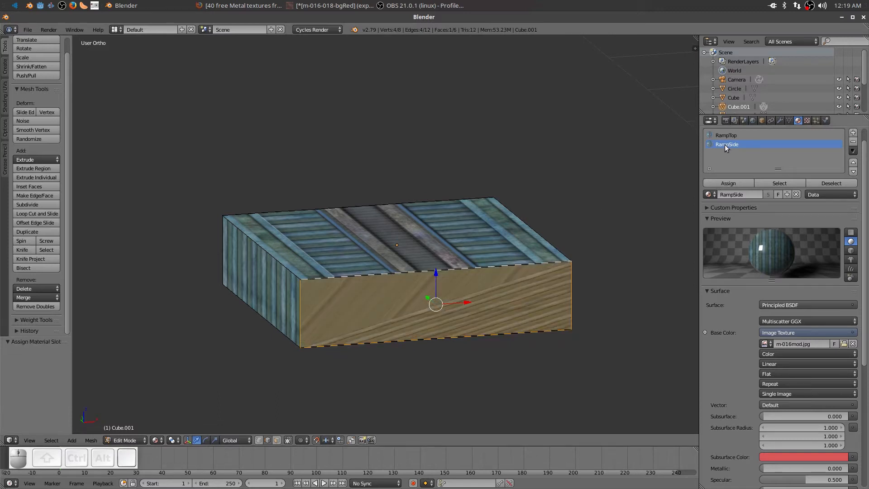
{"action": "key", "text": "u"}
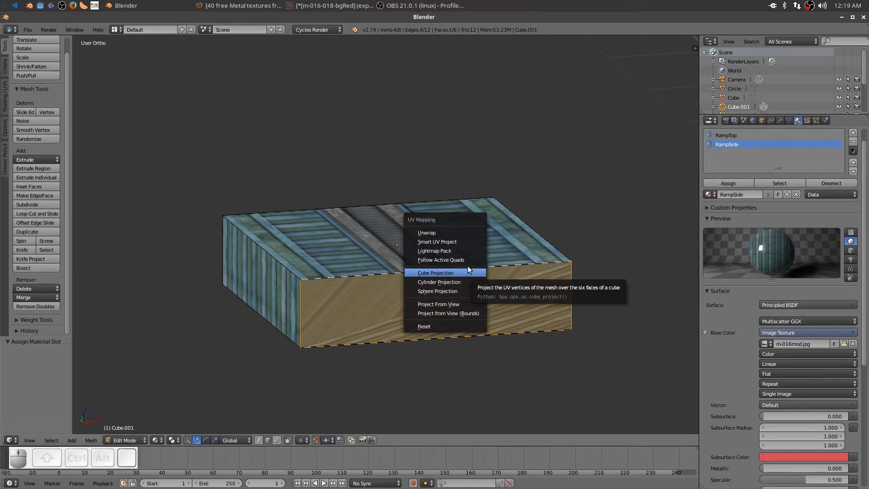
{"action": "left_click", "coordinate": [455, 274]}
{"action": "middle_click_drag", "start_coordinate": [449, 285], "coordinate": [410, 317]}
{"action": "middle_click_drag", "start_coordinate": [270, 250], "coordinate": [330, 260]}
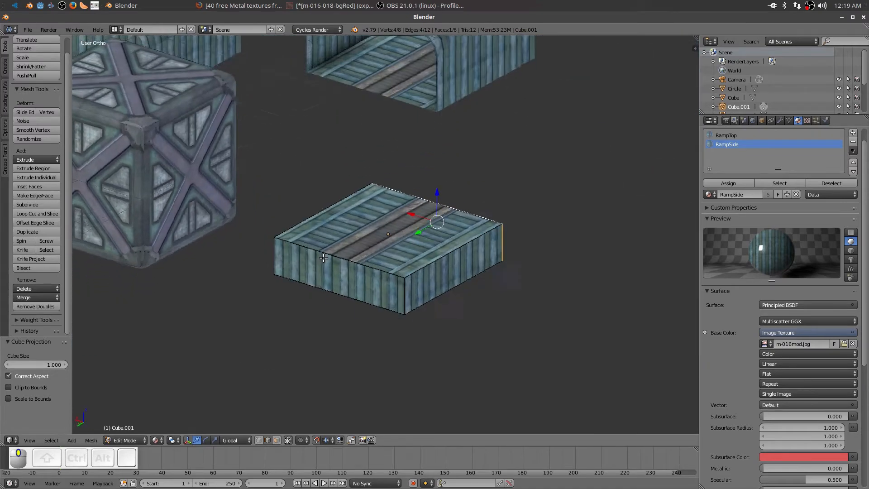
Examine all the separated level pieces around the scene for remaining open ends and correct side textures.
{"action": "scroll", "coordinate": [330, 260], "scroll_direction": "down", "scroll_amount": 4}
{"action": "middle_click_drag", "start_coordinate": [279, 237], "coordinate": [452, 228]}
{"action": "middle_click_drag", "start_coordinate": [560, 251], "coordinate": [431, 259], "text": "shift"}
{"action": "middle_click_drag", "start_coordinate": [486, 244], "coordinate": [407, 240]}
{"action": "middle_click_drag", "start_coordinate": [611, 265], "coordinate": [388, 249], "text": "shift"}
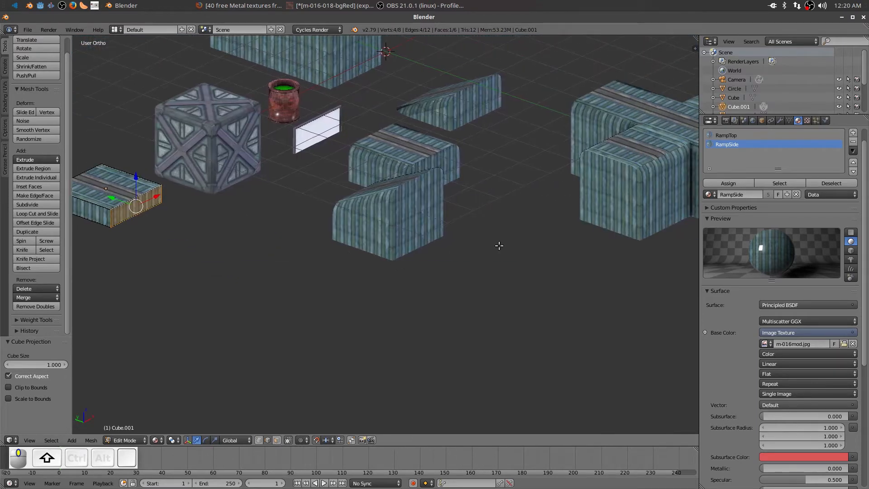
{"action": "middle_click_drag", "start_coordinate": [550, 241], "coordinate": [561, 260]}
{"action": "scroll", "coordinate": [613, 269], "scroll_direction": "down", "scroll_amount": 4}
{"action": "middle_click_drag", "start_coordinate": [638, 251], "coordinate": [385, 276], "text": "shift"}
{"action": "middle_click_drag", "start_coordinate": [432, 226], "coordinate": [378, 250]}
{"action": "scroll", "coordinate": [592, 262], "scroll_direction": "up", "scroll_amount": 3}
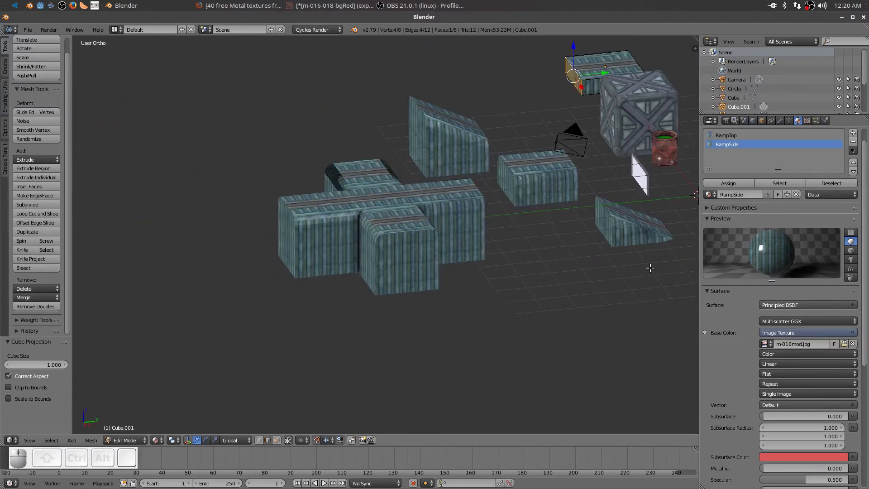
{"action": "middle_click_drag", "start_coordinate": [641, 267], "coordinate": [417, 293], "text": "shift"}
{"action": "scroll", "coordinate": [502, 267], "scroll_direction": "up", "scroll_amount": 3}
{"action": "middle_click_drag", "start_coordinate": [569, 259], "coordinate": [536, 263]}
{"action": "middle_click_drag", "start_coordinate": [595, 308], "coordinate": [434, 286], "text": "shift"}
{"action": "middle_click_drag", "start_coordinate": [497, 313], "coordinate": [515, 304]}
{"action": "scroll", "coordinate": [514, 303], "scroll_direction": "down", "scroll_amount": 3}
{"action": "middle_click_drag", "start_coordinate": [443, 206], "coordinate": [473, 213]}
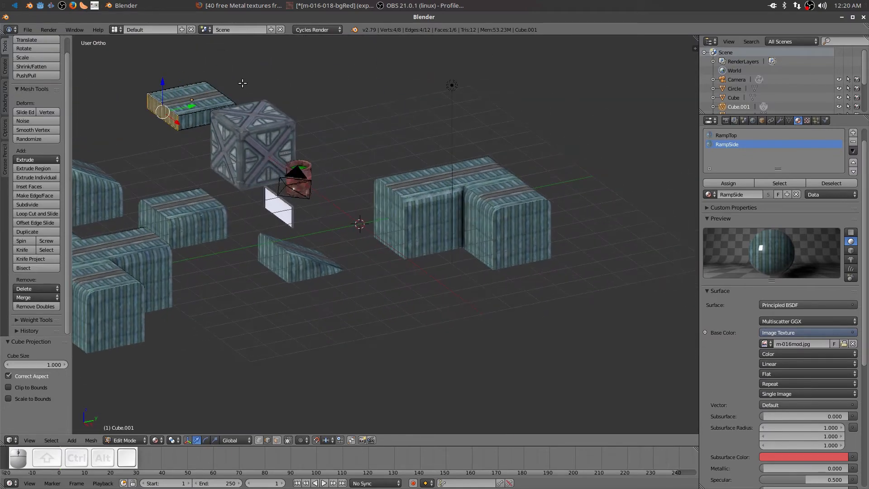
{"action": "middle_click_drag", "start_coordinate": [413, 316], "coordinate": [458, 319]}
{"action": "scroll", "coordinate": [472, 311], "scroll_direction": "up", "scroll_amount": 2}
{"action": "scroll", "coordinate": [472, 311], "scroll_direction": "up", "scroll_amount": 2}
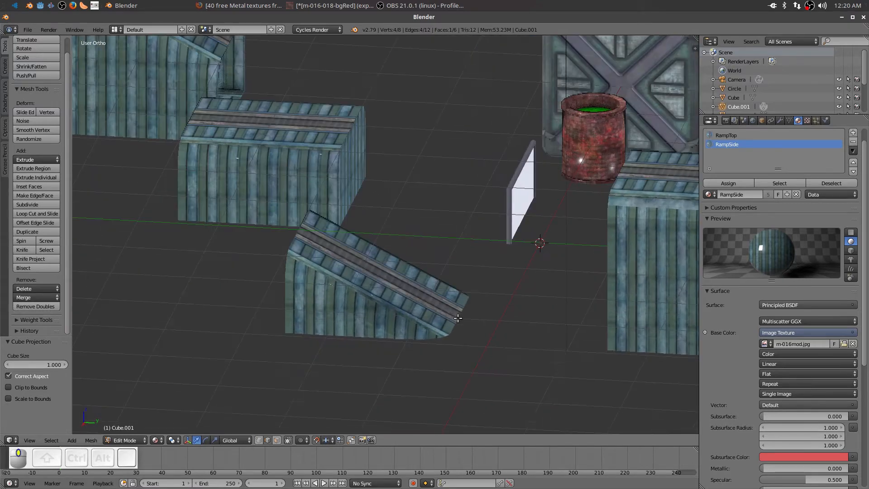
Leave the low box segment, then open the short ramp in Edit Mode in right orthographic view and select its entire mesh.
{"action": "key", "text": "Tab"}
{"action": "right_click", "coordinate": [377, 308]}
{"action": "mouse_move", "coordinate": [496, 319]}
{"action": "middle_mouse_down"}
{"action": "mouse_move", "coordinate": [471, 327]}
{"action": "mouse_move", "coordinate": [492, 313]}
{"action": "mouse_move", "coordinate": [484, 315]}
{"action": "middle_mouse_up"}
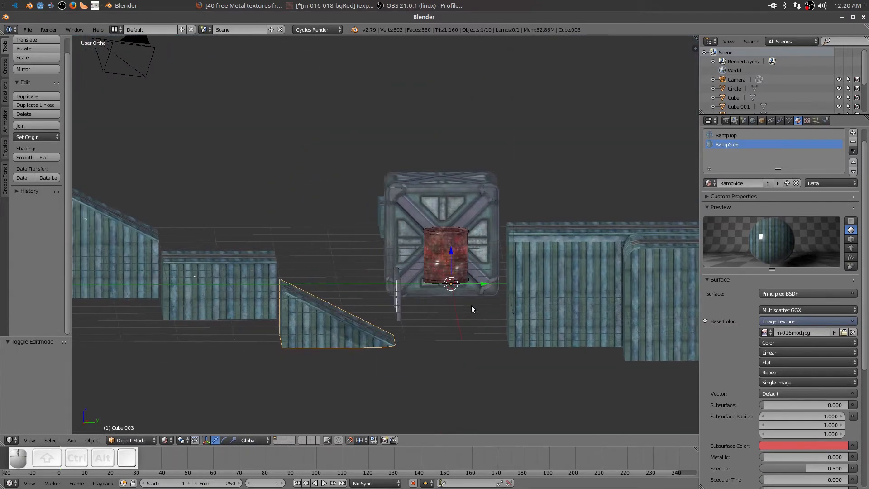
{"action": "middle_click_drag", "start_coordinate": [436, 311], "coordinate": [419, 329]}
{"action": "scroll", "coordinate": [443, 322], "scroll_direction": "up", "scroll_amount": 2}
{"action": "scroll", "coordinate": [420, 329], "scroll_direction": "down", "scroll_amount": 1}
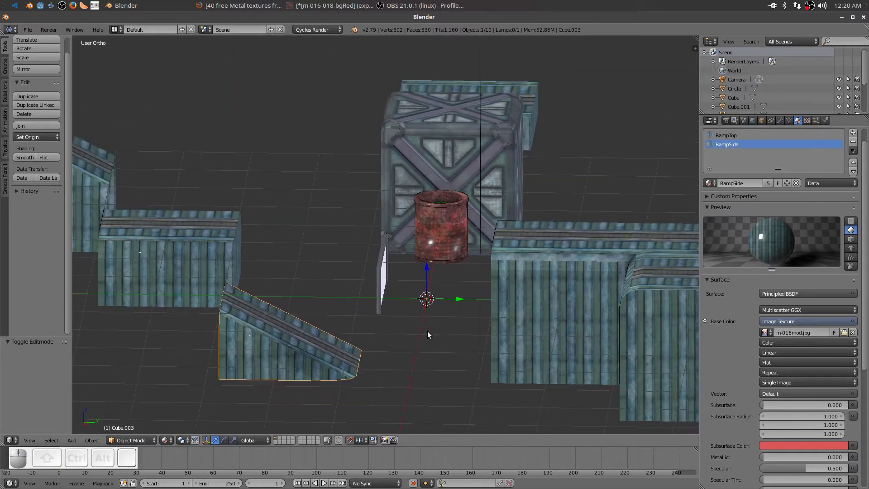
{"action": "key", "text": "KP_3"}
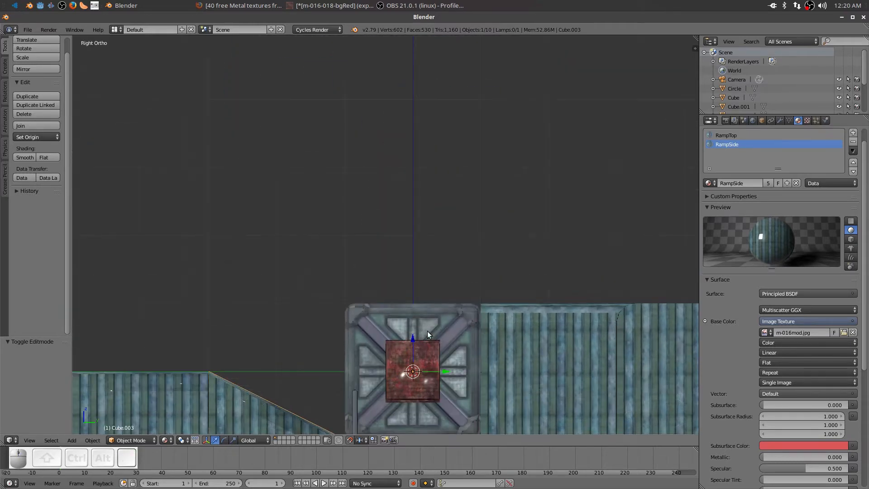
{"action": "middle_click_drag", "start_coordinate": [424, 248], "coordinate": [422, 133], "text": "shift"}
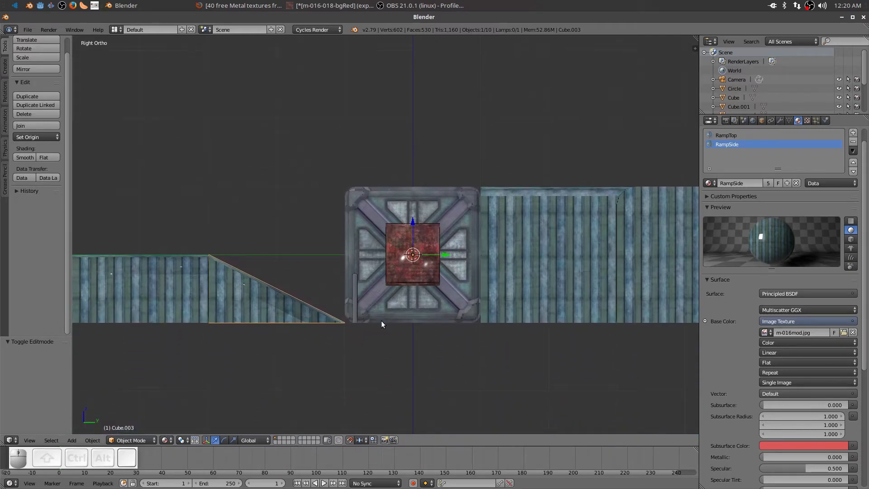
{"action": "key", "text": "g"}
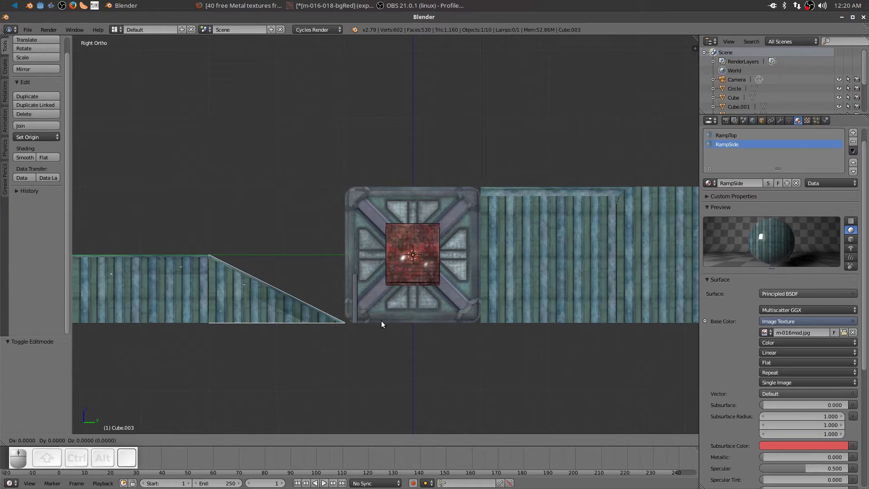
{"action": "left_click", "coordinate": [381, 320]}
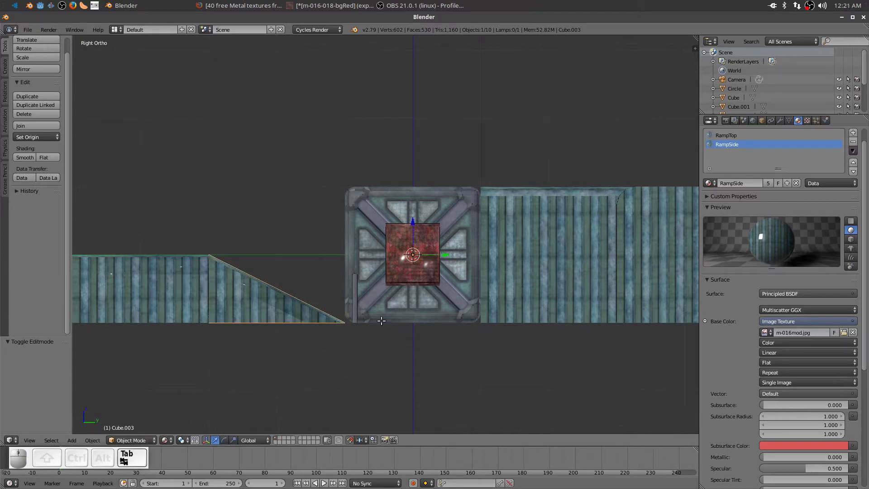
{"action": "key", "text": "Tab"}
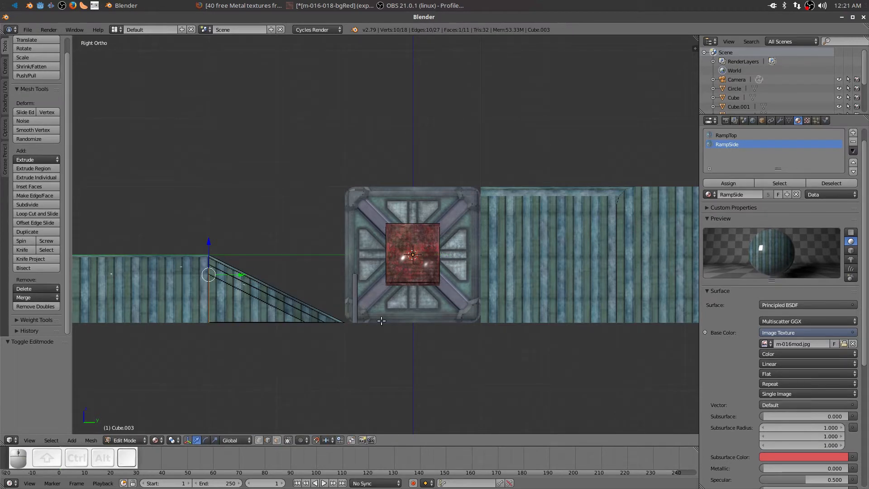
{"action": "key", "text": "a"}
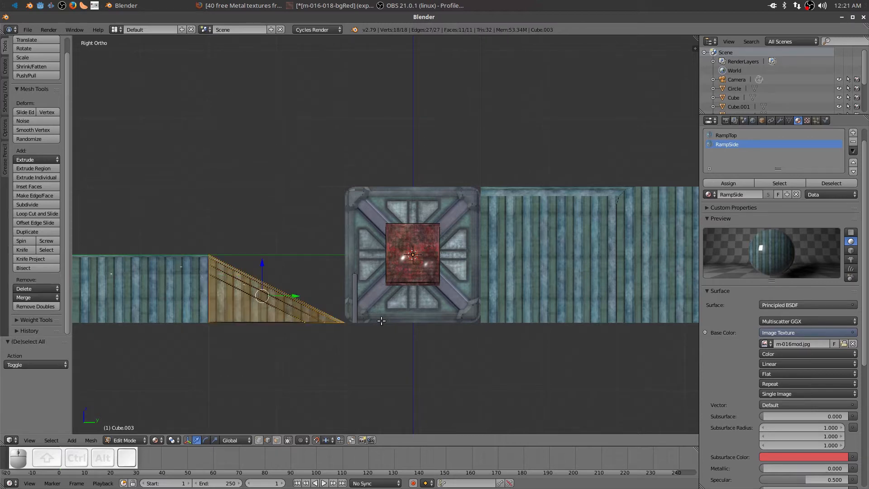
{"action": "key", "text": "g"}
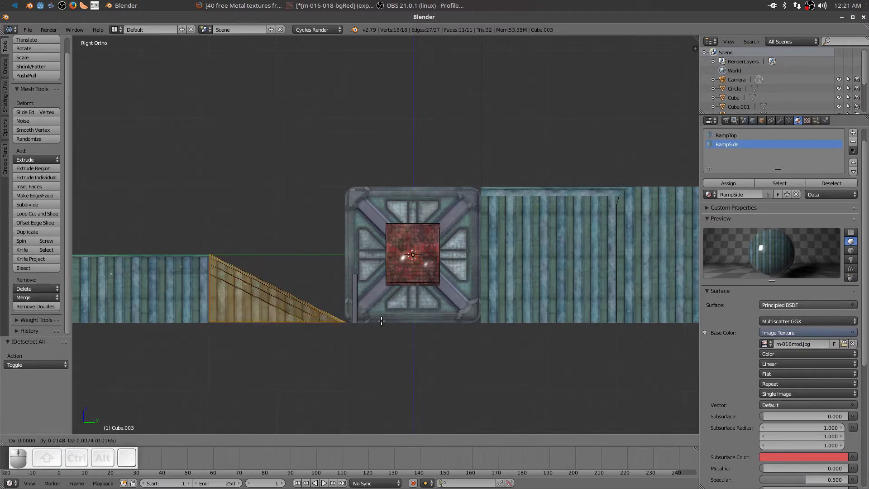
{"action": "key", "text": "y"}
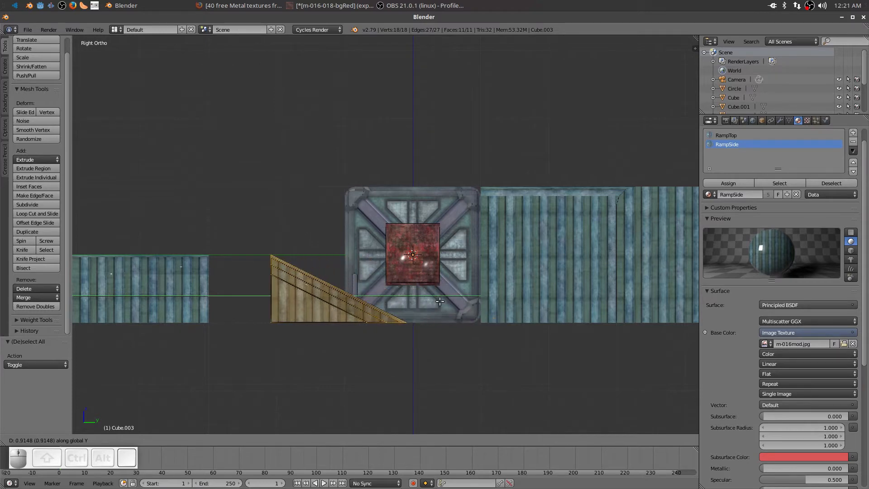
{"action": "left_click", "coordinate": [367, 300]}
Move the short ramp's selected mesh 2.215 along the global Y axis to bring it over the object's origin.
{"action": "middle_click_drag", "start_coordinate": [368, 300], "coordinate": [387, 364]}
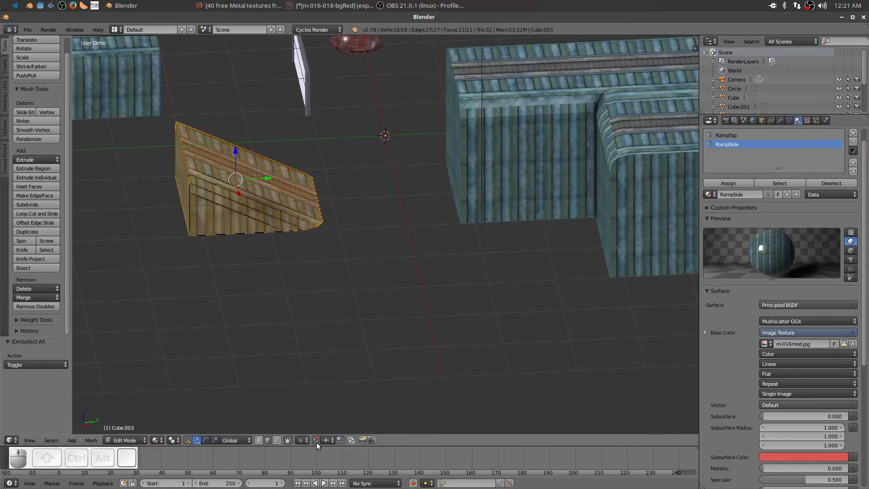
{"action": "middle_click_drag", "start_coordinate": [363, 329], "coordinate": [368, 284]}
{"action": "key", "text": "g"}
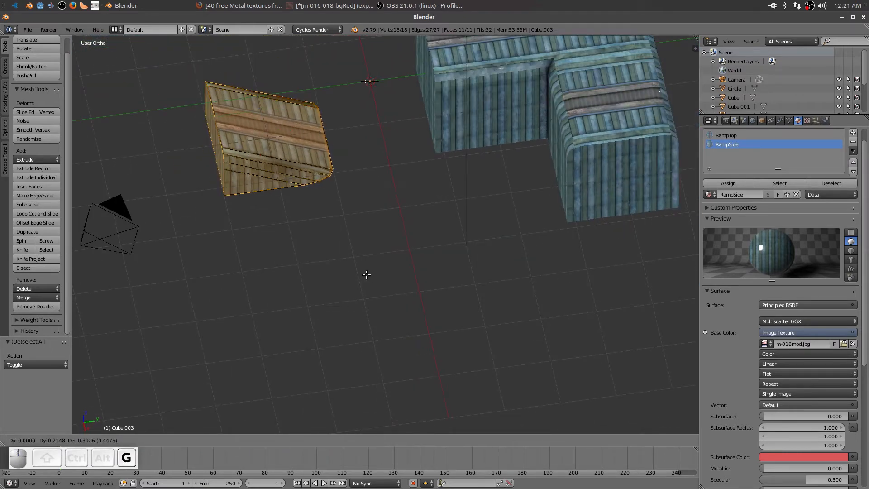
{"action": "key", "text": "y"}
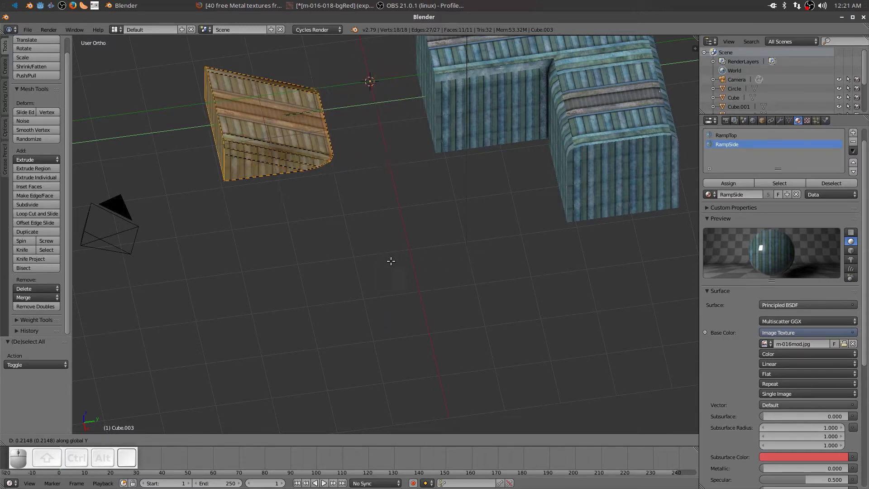
{"action": "left_click", "coordinate": [488, 245]}
{"action": "middle_click_drag", "start_coordinate": [488, 245], "coordinate": [445, 229]}
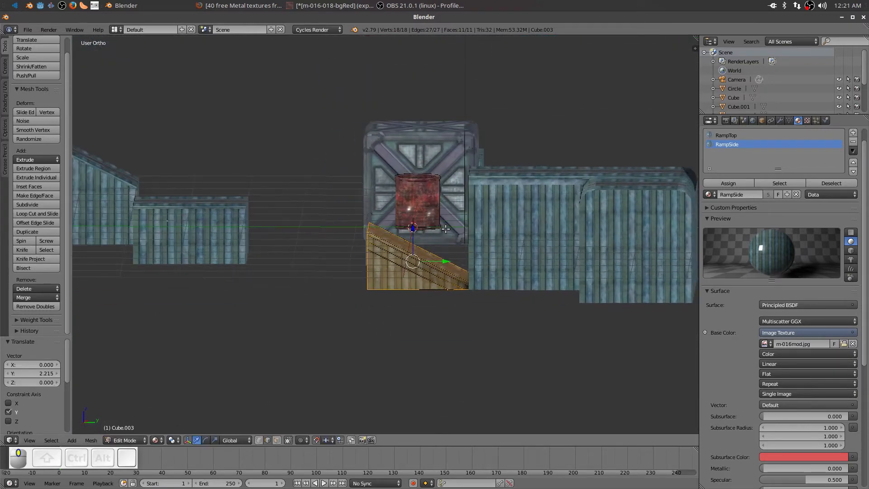
Raise the short ramp's mesh 1.607 along Z, lower it by 0.6 to set its base near the origin, and leave Edit Mode.
{"action": "key", "text": "g"}
{"action": "key", "text": "z"}
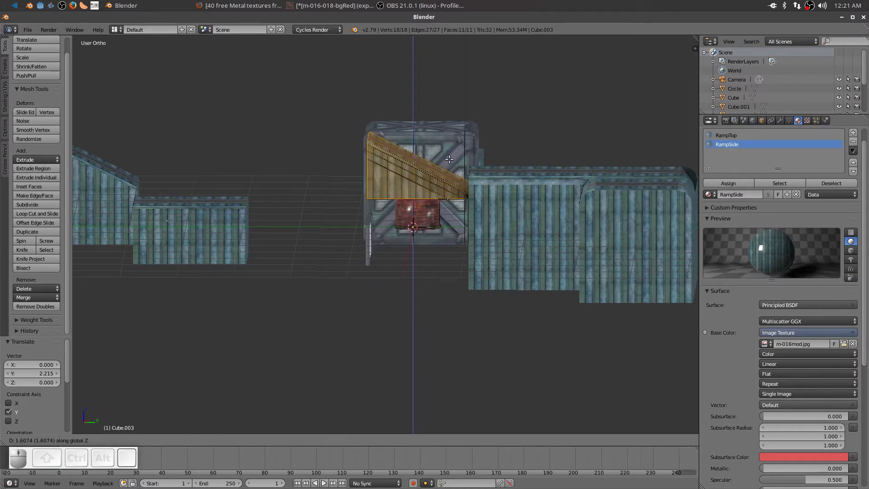
{"action": "left_click", "coordinate": [449, 159]}
{"action": "mouse_move", "coordinate": [413, 291]}
{"action": "middle_mouse_down"}
{"action": "mouse_move", "coordinate": [359, 310]}
{"action": "mouse_move", "coordinate": [443, 287]}
{"action": "mouse_move", "coordinate": [414, 289]}
{"action": "middle_mouse_up"}
{"action": "key", "text": "g"}
{"action": "key", "text": "z"}
{"action": "key", "text": "shift"}
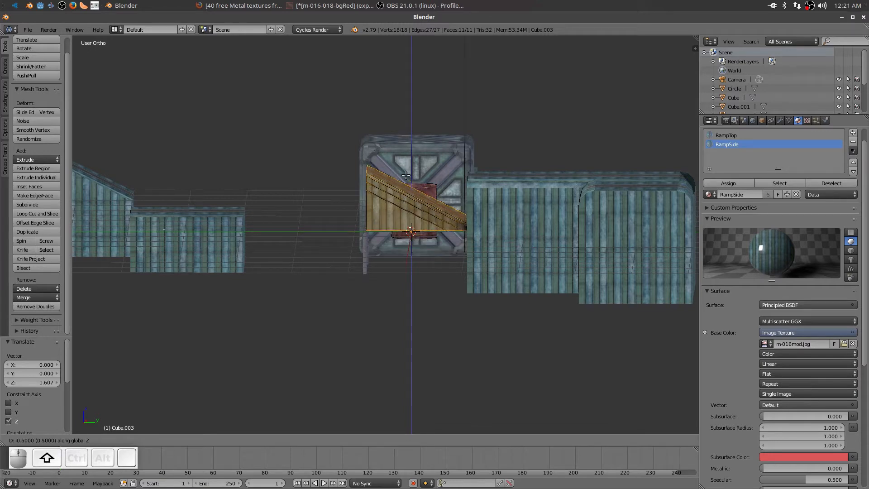
{"action": "left_click", "coordinate": [407, 212]}
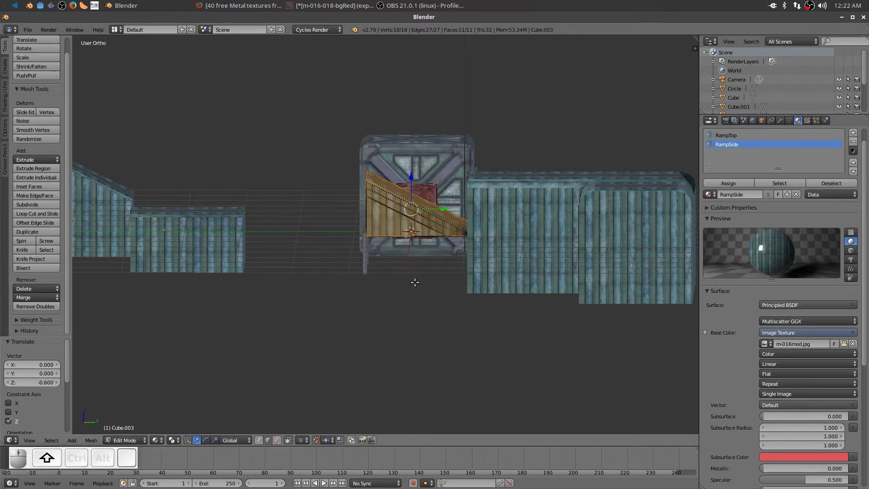
{"action": "key", "text": "KP_3"}
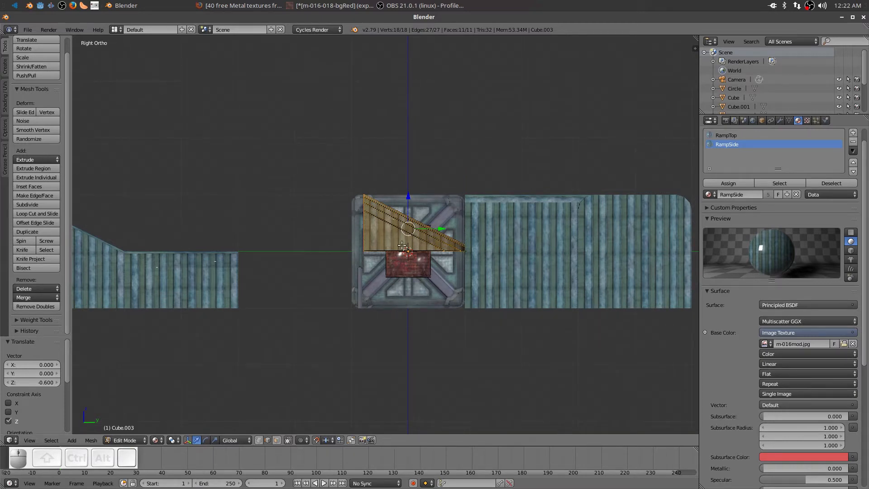
{"action": "middle_click_drag", "start_coordinate": [360, 281], "coordinate": [391, 156]}
{"action": "key", "text": "Tab"}
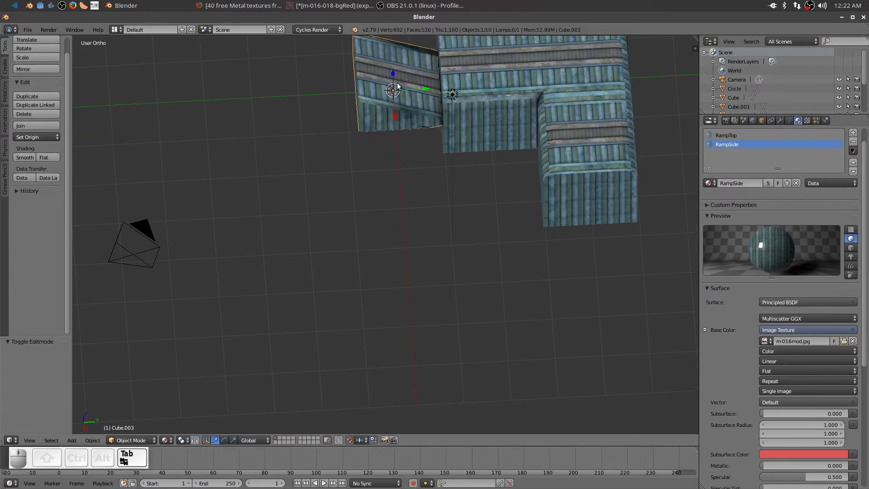
Try rotating the short ramp around the global Z axis to test its pivot, and cancel the rotation.
{"action": "key", "text": "alt+f"}
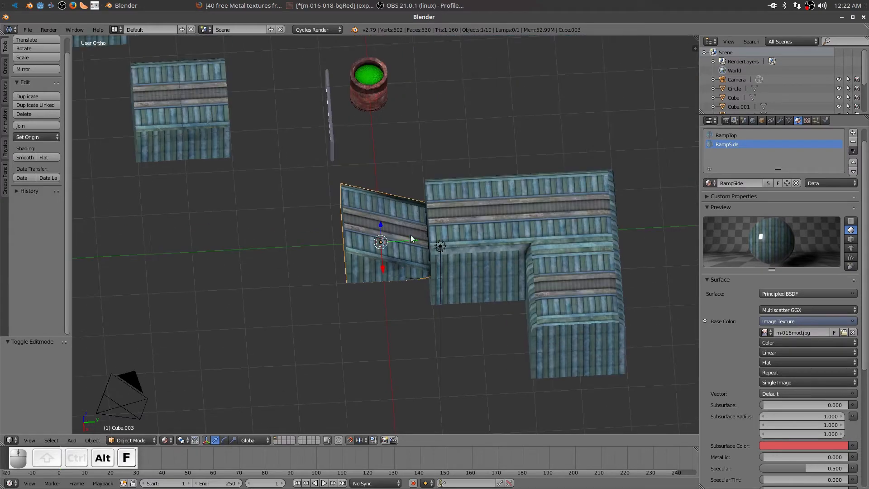
{"action": "scroll", "coordinate": [384, 233], "scroll_direction": "up", "scroll_amount": 3}
{"action": "scroll", "coordinate": [384, 233], "scroll_direction": "up", "scroll_amount": 2}
{"action": "mouse_move", "coordinate": [384, 233]}
{"action": "middle_mouse_down"}
{"action": "mouse_move", "coordinate": [463, 180]}
{"action": "mouse_move", "coordinate": [479, 132]}
{"action": "mouse_move", "coordinate": [515, 123]}
{"action": "mouse_move", "coordinate": [588, 142]}
{"action": "mouse_move", "coordinate": [559, 141]}
{"action": "mouse_move", "coordinate": [377, 216]}
{"action": "mouse_move", "coordinate": [378, 246]}
{"action": "middle_mouse_up"}
{"action": "scroll", "coordinate": [378, 245], "scroll_direction": "down", "scroll_amount": 5}
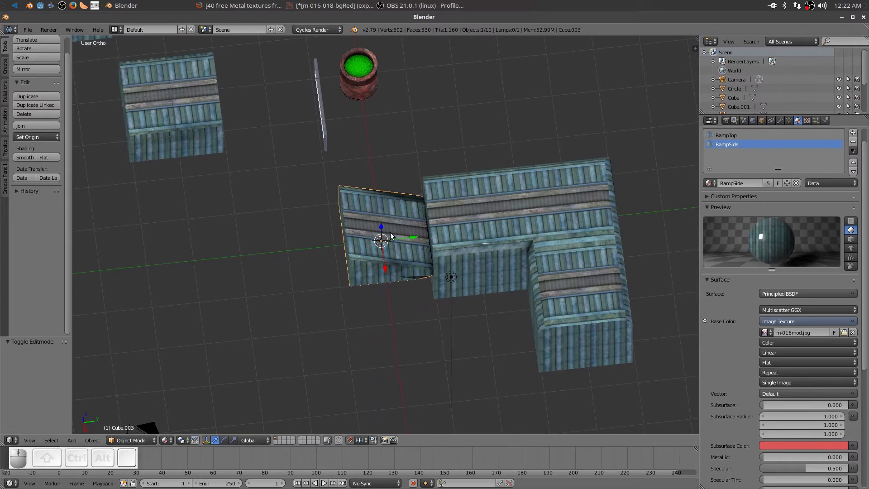
{"action": "key", "text": "r"}
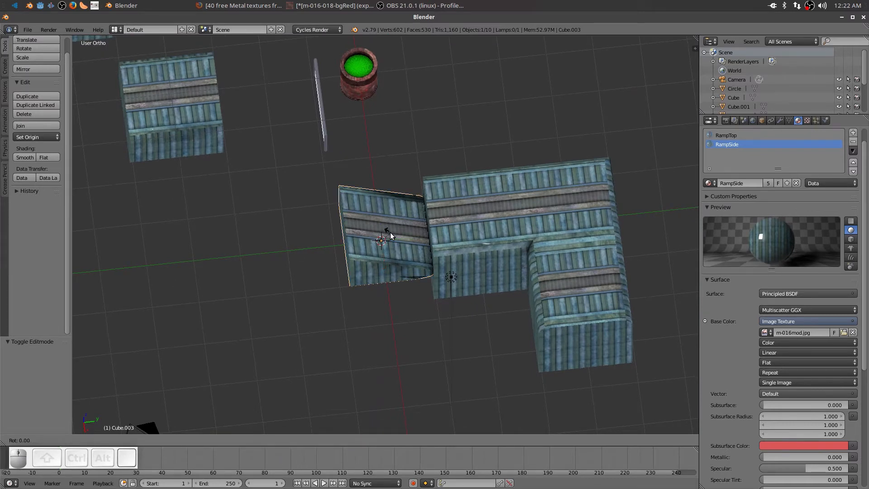
{"action": "key", "text": "z"}
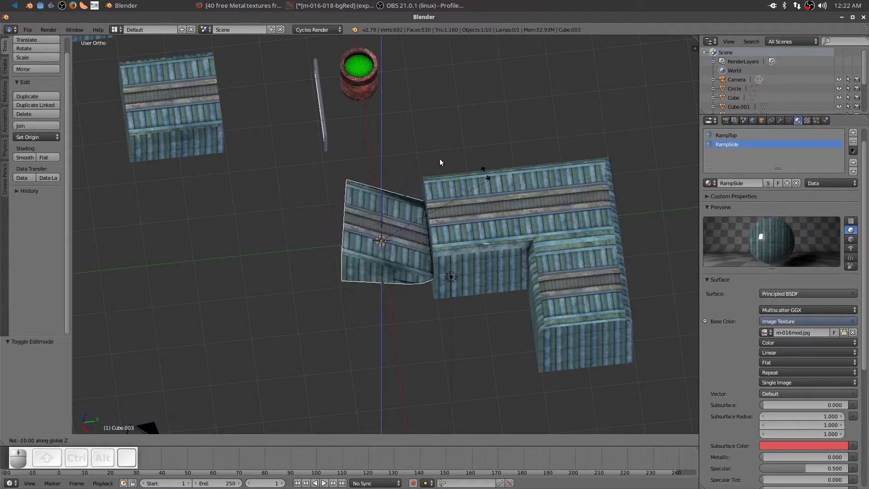
{"action": "left_click", "coordinate": [352, 335]}
{"action": "middle_click_drag", "start_coordinate": [384, 368], "coordinate": [418, 282]}
{"action": "scroll", "coordinate": [425, 352], "scroll_direction": "up", "scroll_amount": 5}
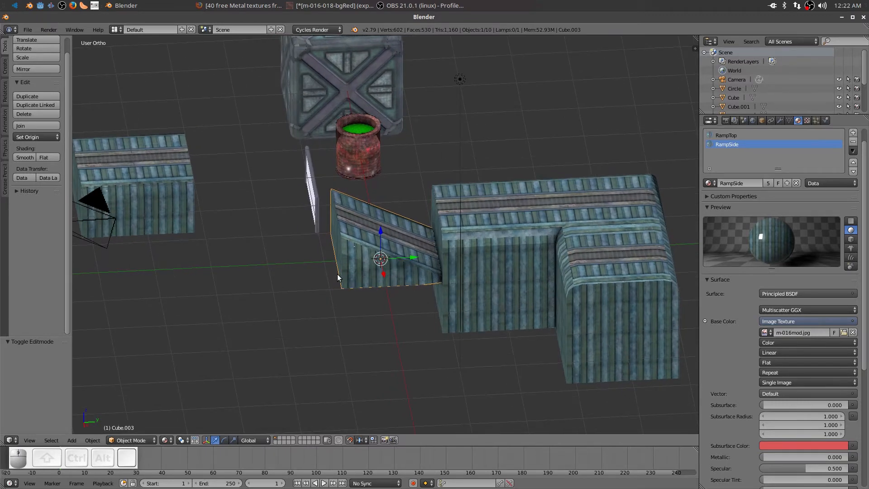
{"action": "middle_click_drag", "start_coordinate": [326, 287], "coordinate": [323, 291]}
Move the short ramp object -0.2 along Y so its end lines up with the adjoining corridor's end.
{"action": "key", "text": "KP_3"}
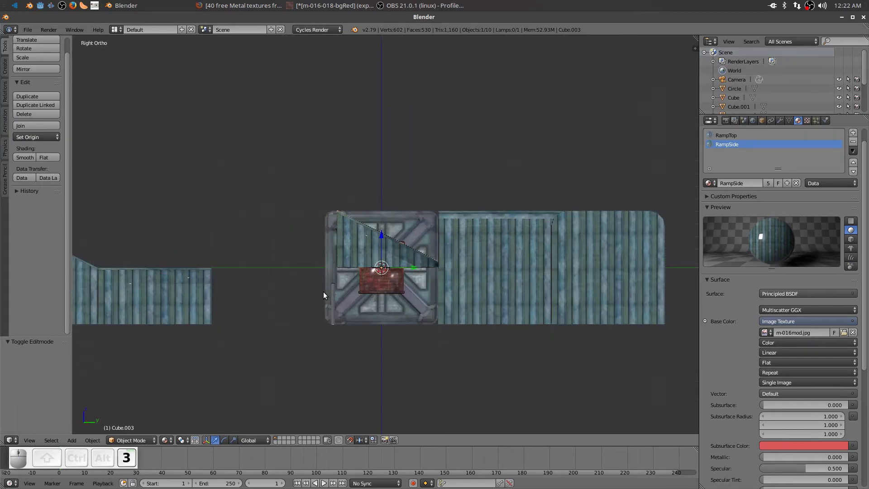
{"action": "key", "text": "KP_7"}
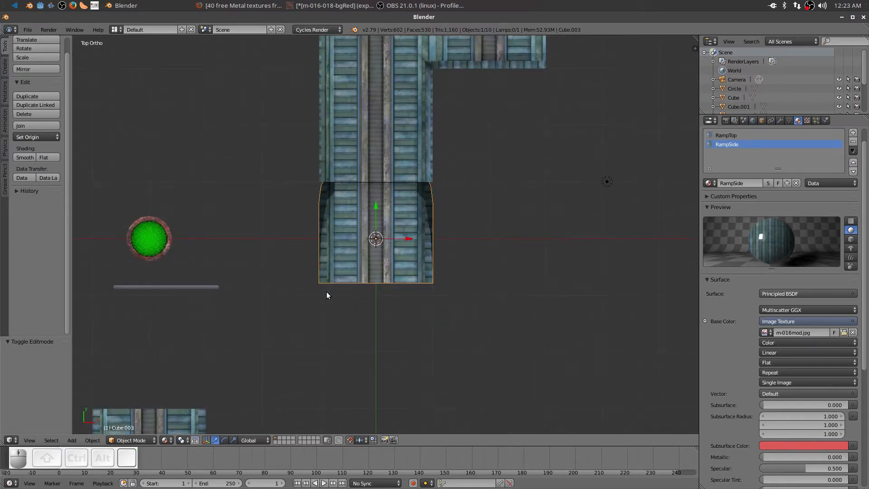
{"action": "key", "text": "g"}
{"action": "key", "text": "y"}
{"action": "key", "text": "shift"}
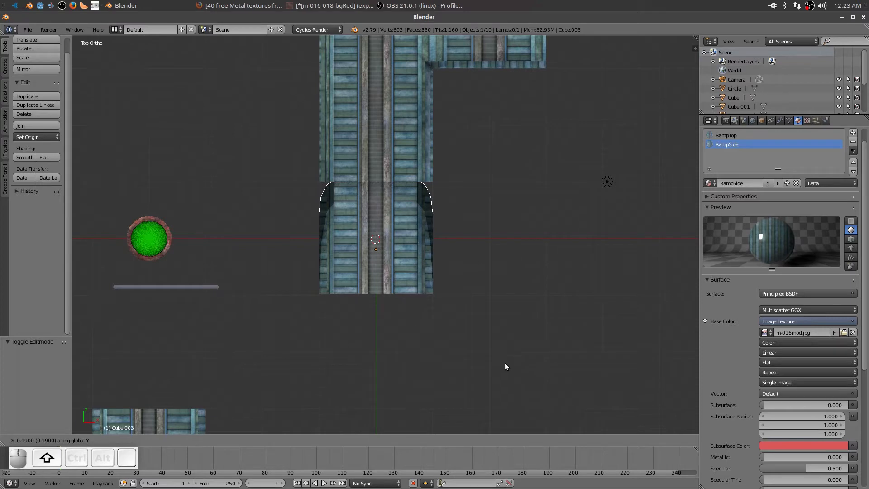
{"action": "left_click", "coordinate": [526, 293]}
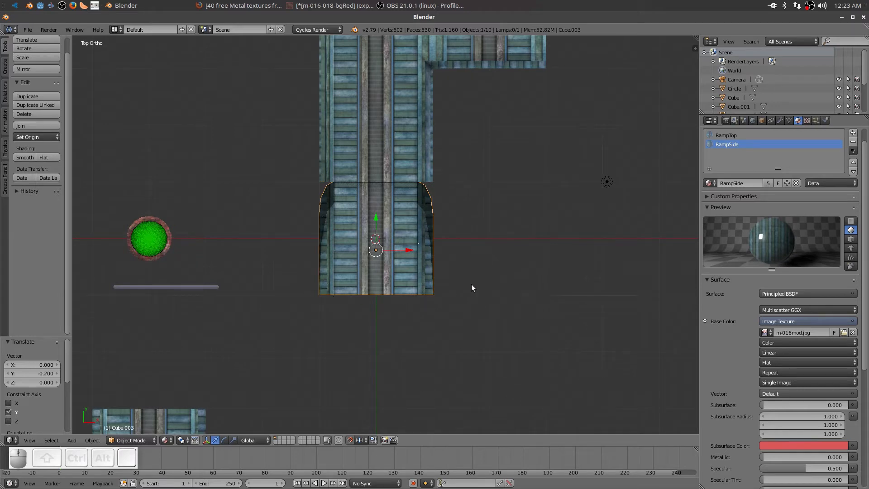
{"action": "middle_click_drag", "start_coordinate": [484, 340], "coordinate": [376, 167]}
{"action": "middle_click_drag", "start_coordinate": [370, 267], "coordinate": [378, 306]}
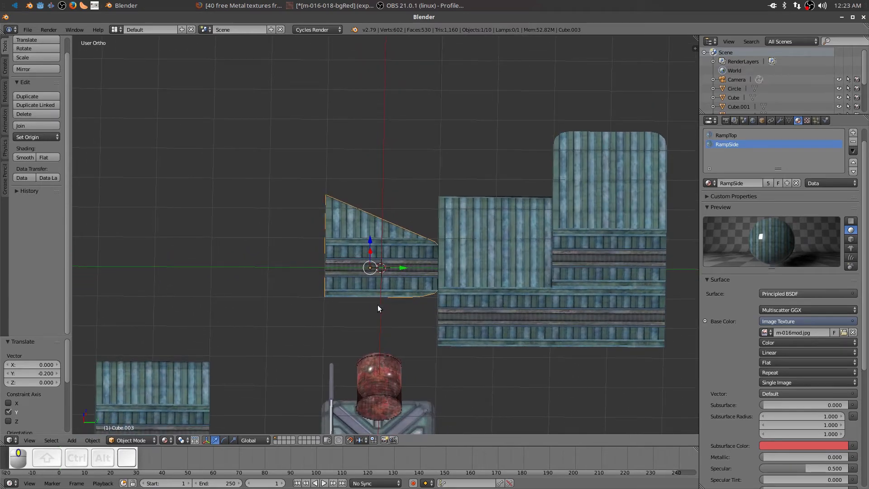
{"action": "middle_click_drag", "start_coordinate": [311, 311], "coordinate": [357, 267]}
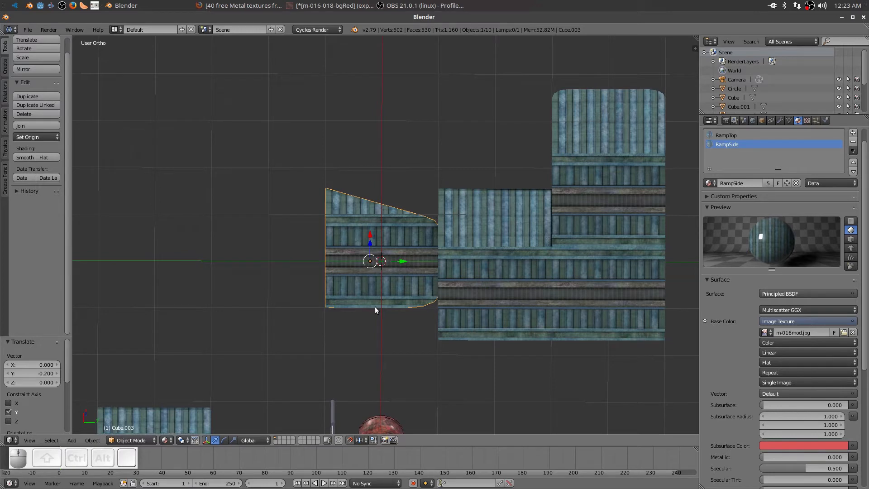
Reopen the short ramp in Edit Mode and shift its entire mesh -0.2 along Y relative to the origin.
{"action": "key", "text": "Tab"}
{"action": "middle_click_drag", "start_coordinate": [379, 364], "coordinate": [379, 320]}
{"action": "key", "text": "g"}
{"action": "key", "text": "y"}
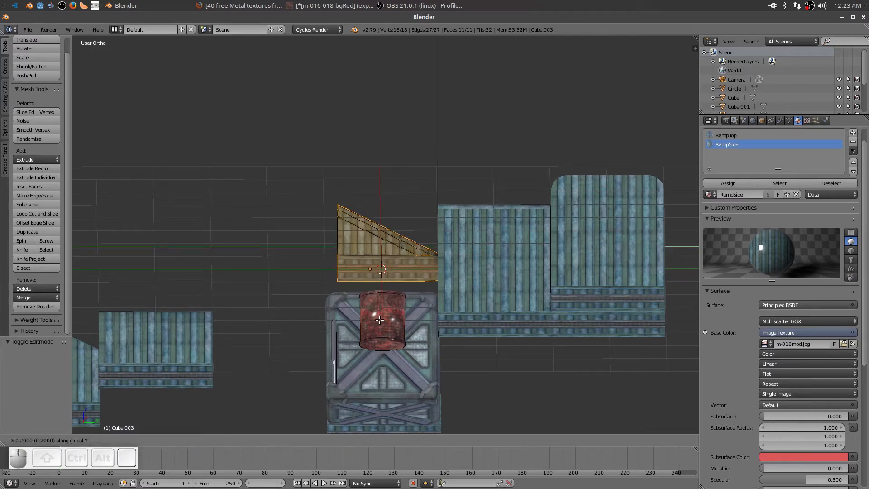
{"action": "key", "text": "shift"}
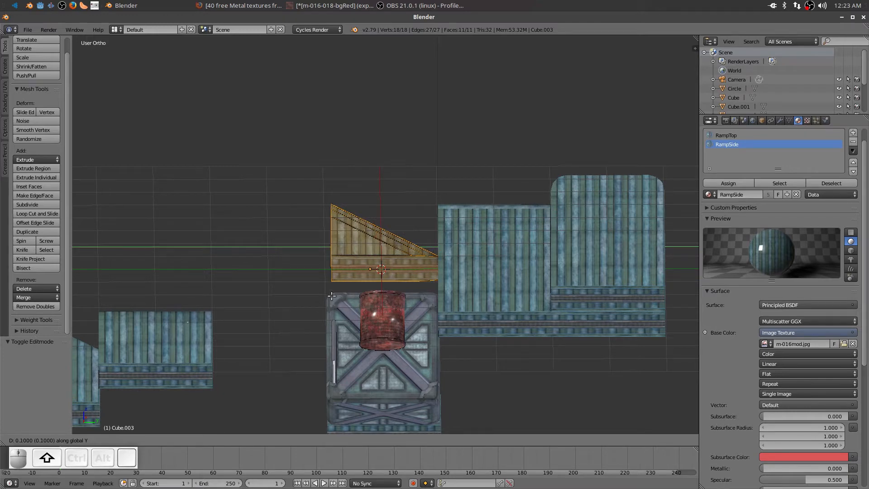
{"action": "left_click", "coordinate": [279, 294]}
{"action": "middle_click_drag", "start_coordinate": [281, 291], "coordinate": [387, 273]}
{"action": "key", "text": "g"}
{"action": "key", "text": "y"}
{"action": "key", "text": "shift"}
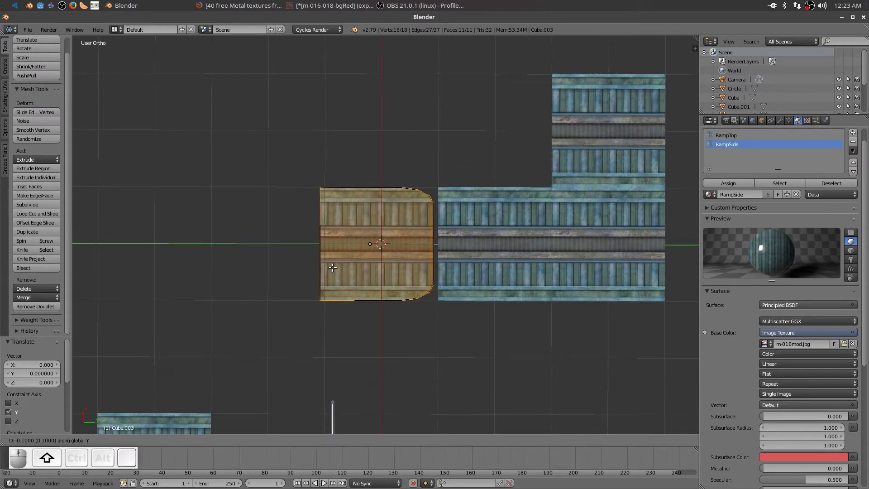
{"action": "left_click", "coordinate": [291, 268]}
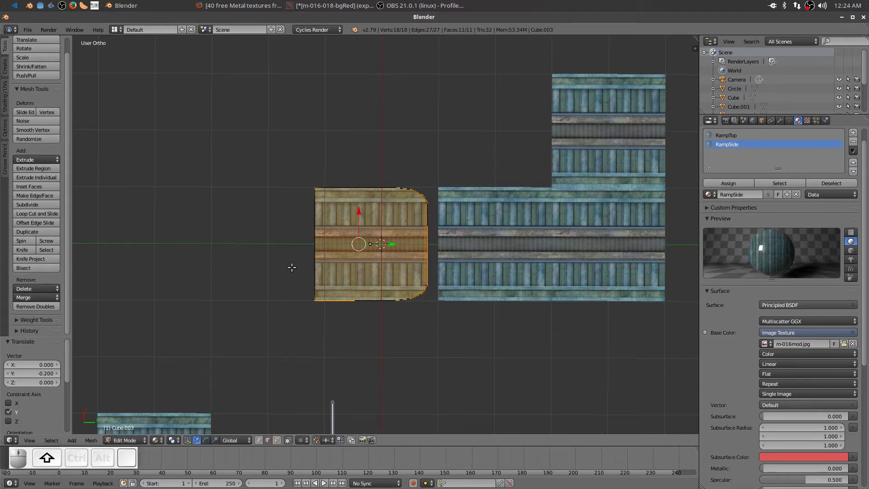
{"action": "middle_click_drag", "start_coordinate": [321, 314], "coordinate": [364, 259]}
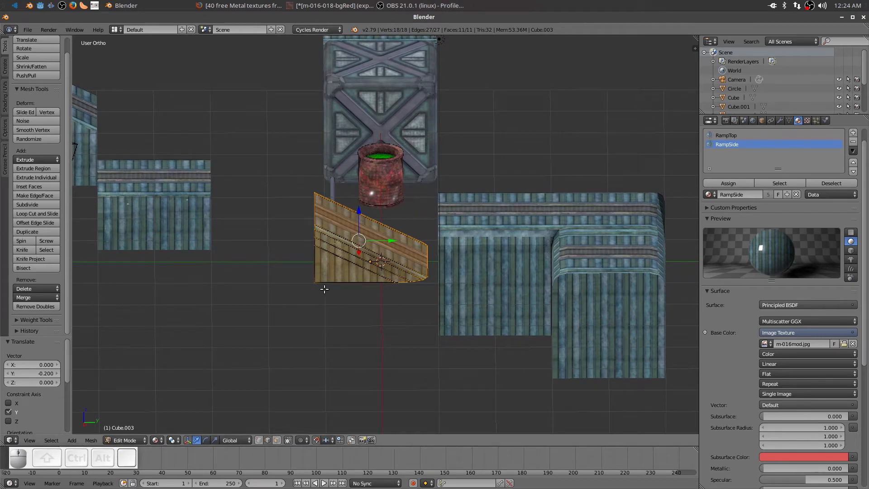
Leave Edit Mode and move the short ramp object 0.2 along Y, checking its alignment from above.
{"action": "key", "text": "Tab"}
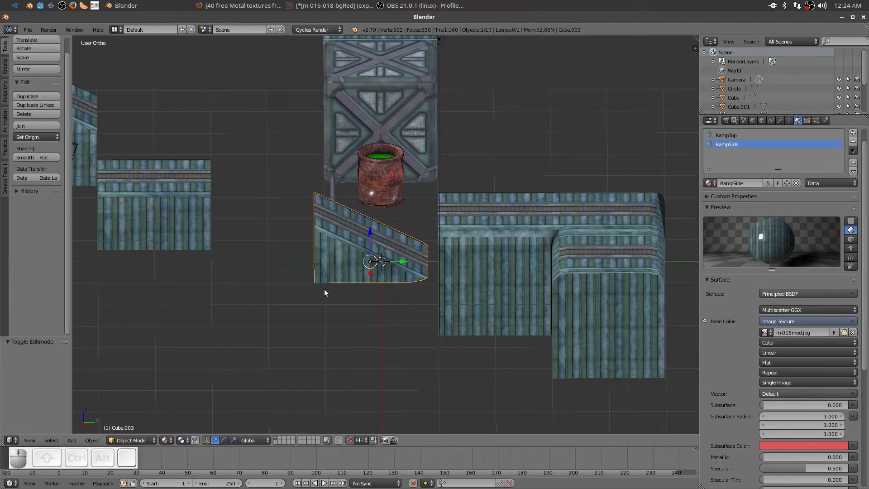
{"action": "type", "text": "gy0.2"}
{"action": "key", "text": "Return"}
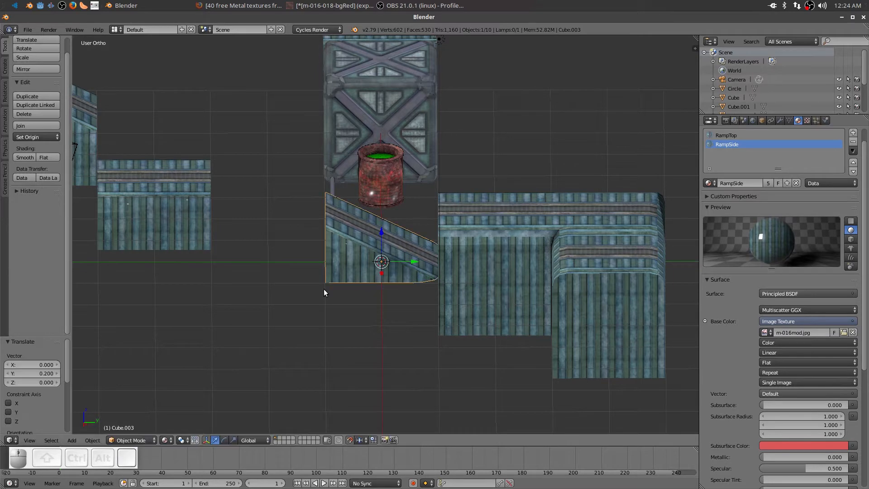
{"action": "key", "text": "KP_7"}
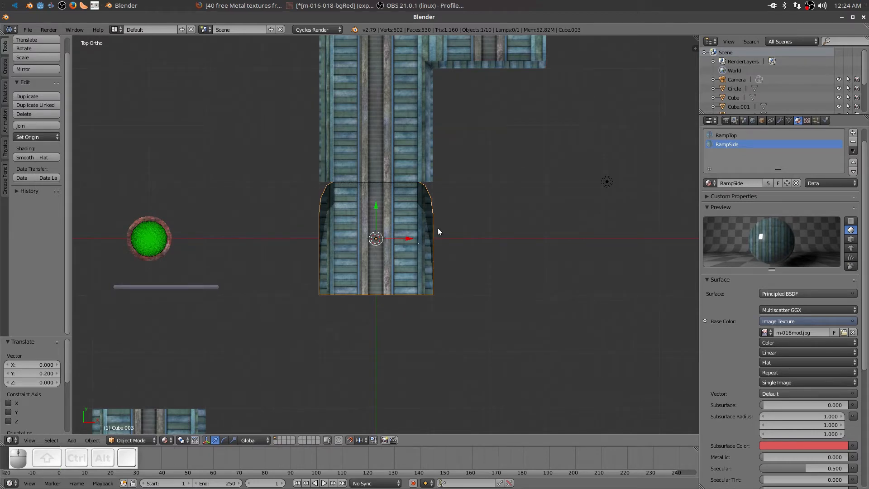
Try rotating the short ramp around the global X and Y axes, and cancel the rotation.
{"action": "middle_click_drag", "start_coordinate": [539, 361], "coordinate": [473, 327]}
{"action": "scroll", "coordinate": [362, 281], "scroll_direction": "up", "scroll_amount": 2}
{"action": "key", "text": "r"}
{"action": "key", "text": "x"}
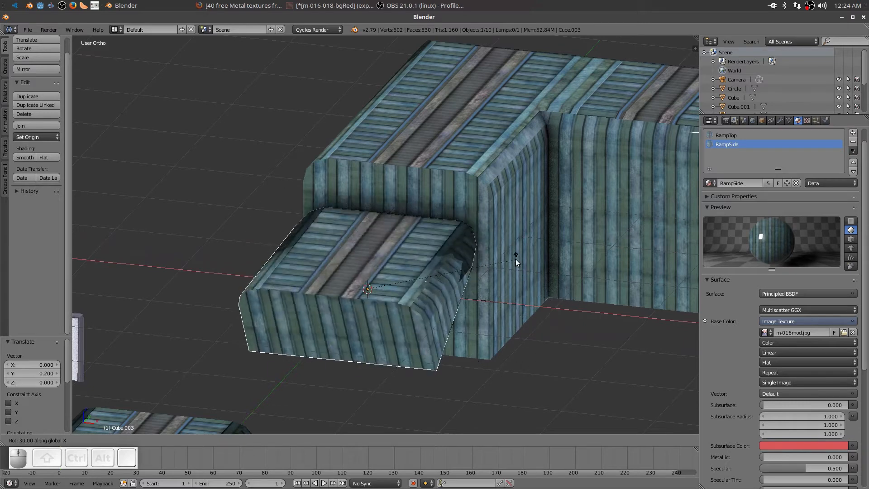
{"action": "key", "text": "y"}
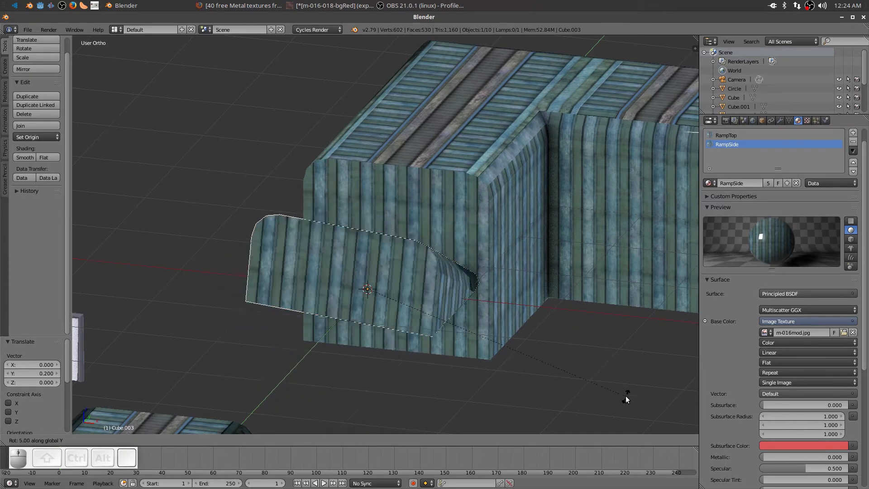
{"action": "right_click", "coordinate": [632, 284]}
Test-spin the short ramp around the global Z axis to check how it turns about its recentred origin.
{"action": "middle_click_drag", "start_coordinate": [633, 281], "coordinate": [556, 331]}
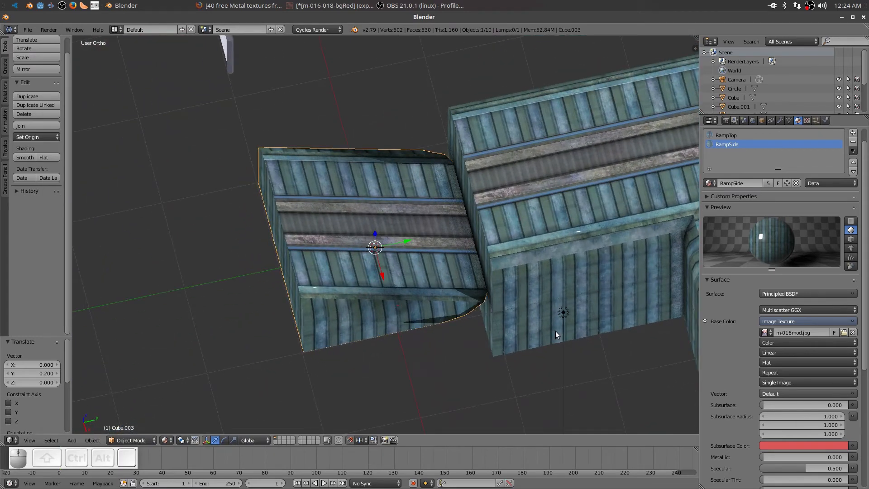
{"action": "key", "text": "r"}
{"action": "key", "text": "z"}
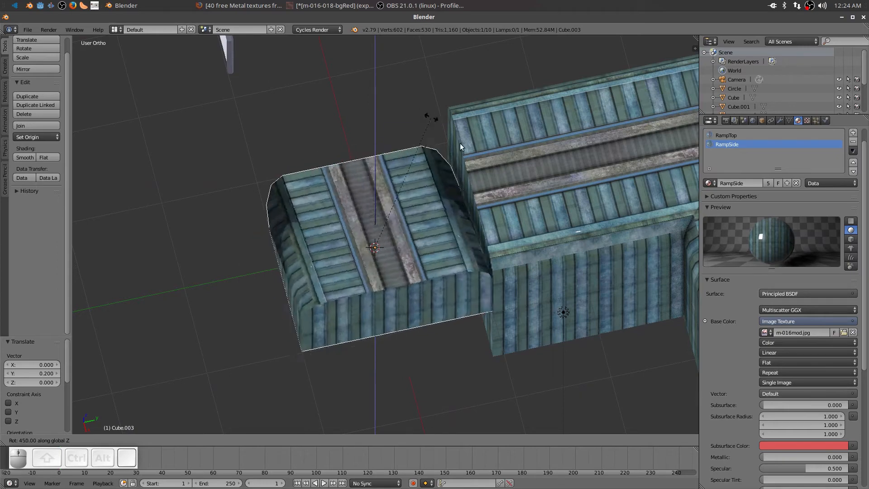
{"action": "left_click", "coordinate": [522, 396]}
{"action": "middle_click_drag", "start_coordinate": [522, 395], "coordinate": [506, 365]}
{"action": "scroll", "coordinate": [506, 365], "scroll_direction": "down", "scroll_amount": 4}
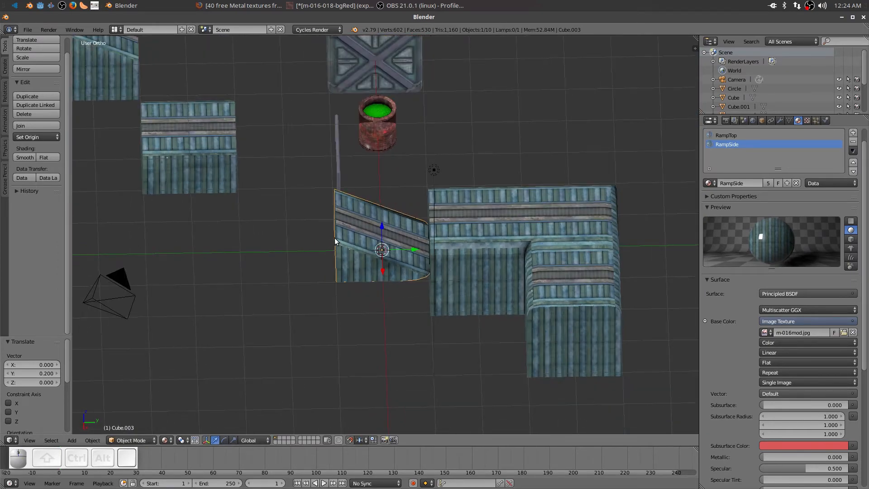
Move the short ramp object 3 units along Y and -5 units along X, away from the world origin.
{"action": "mouse_move", "coordinate": [347, 230]}
{"action": "middle_mouse_down"}
{"action": "mouse_move", "coordinate": [368, 188]}
{"action": "mouse_move", "coordinate": [355, 215]}
{"action": "middle_mouse_up"}
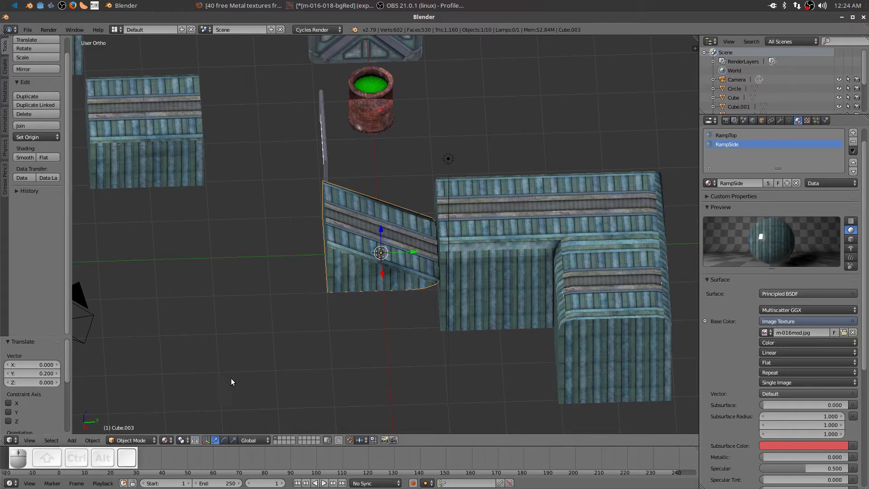
{"action": "key", "text": "g"}
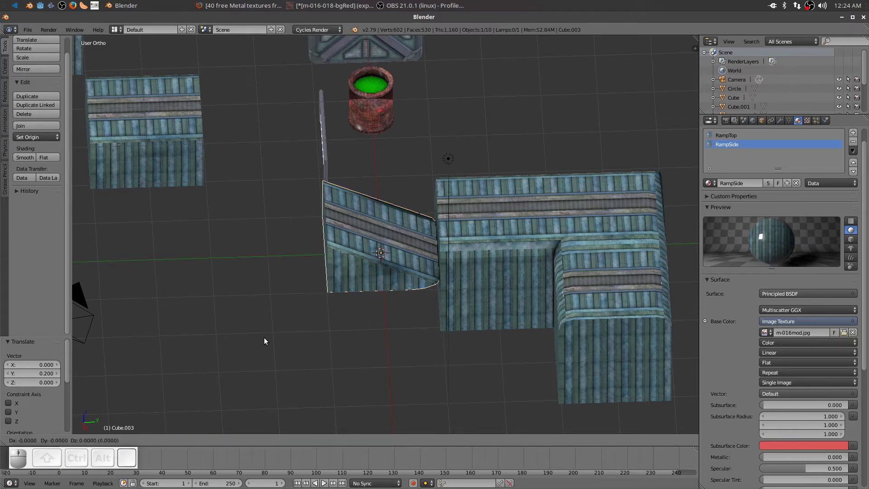
{"action": "key", "text": "y"}
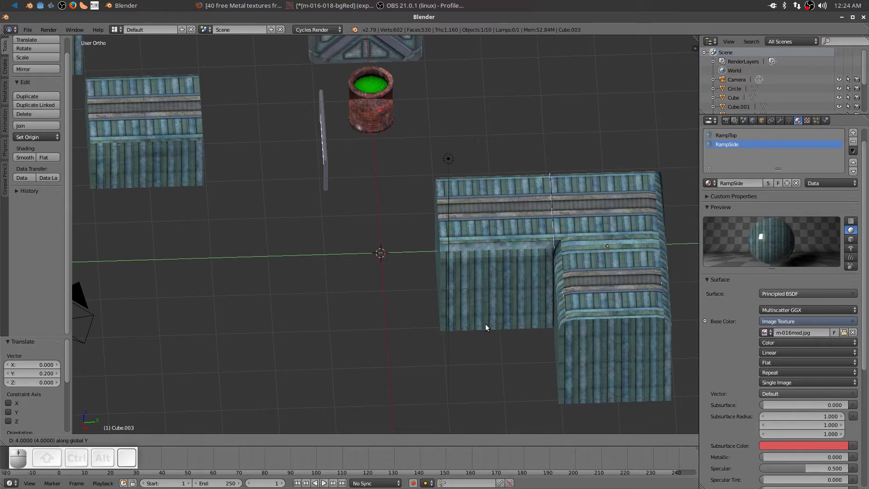
{"action": "type", "text": "3"}
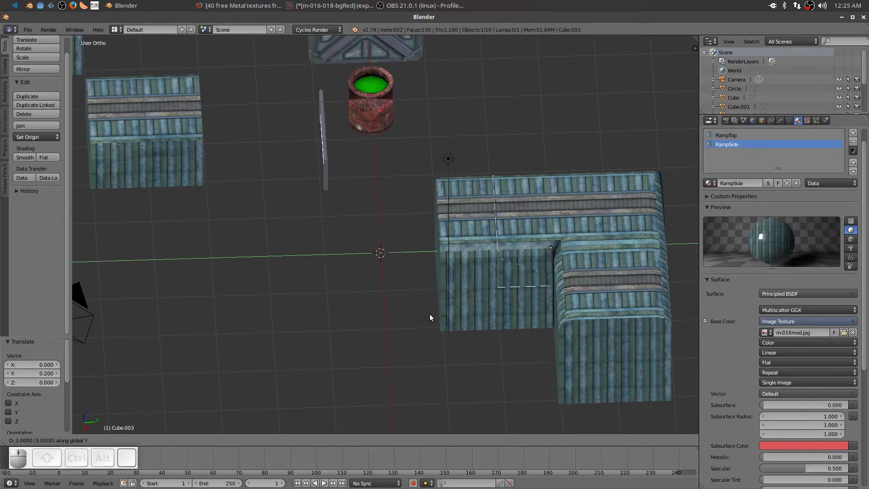
{"action": "left_click", "coordinate": [430, 314]}
{"action": "key", "text": "g"}
{"action": "type", "text": "x"}
{"action": "type", "text": "-5"}
{"action": "left_click", "coordinate": [450, 127]}
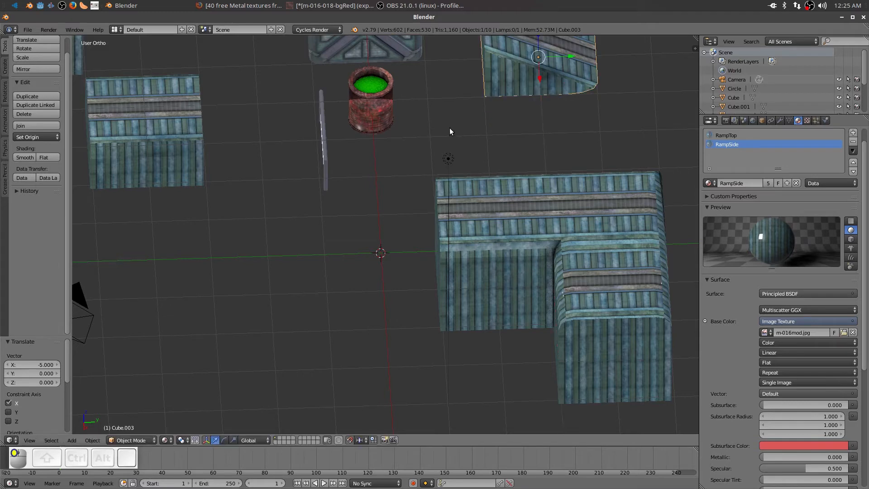
Select the low straight corridor block and move it 4 units along X to bring its origin onto the world origin.
{"action": "scroll", "coordinate": [417, 219], "scroll_direction": "down", "scroll_amount": 2}
{"action": "scroll", "coordinate": [351, 258], "scroll_direction": "down", "scroll_amount": 1}
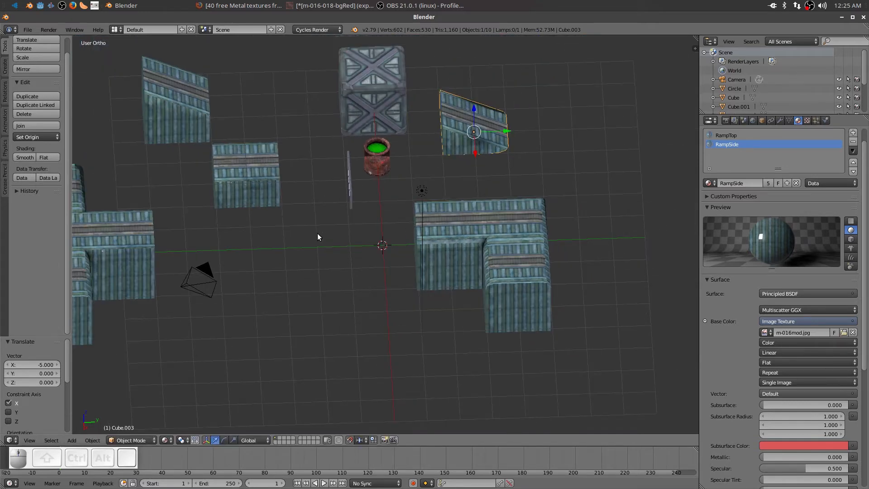
{"action": "middle_click_drag", "start_coordinate": [309, 232], "coordinate": [287, 207]}
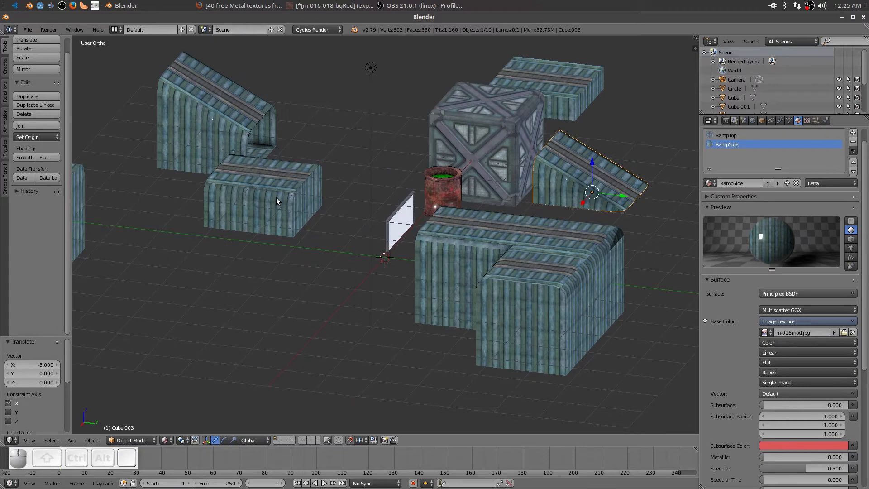
{"action": "right_click", "coordinate": [272, 184]}
{"action": "middle_click_drag", "start_coordinate": [268, 301], "coordinate": [281, 339]}
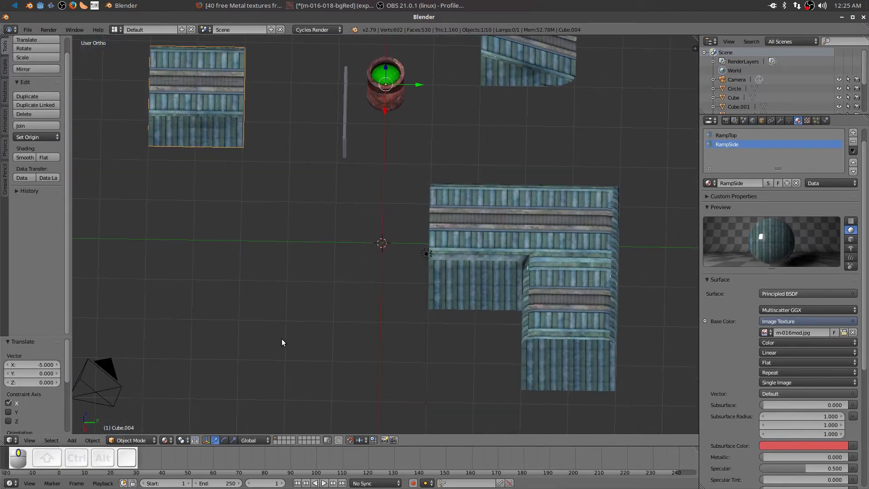
{"action": "key", "text": "KP_7"}
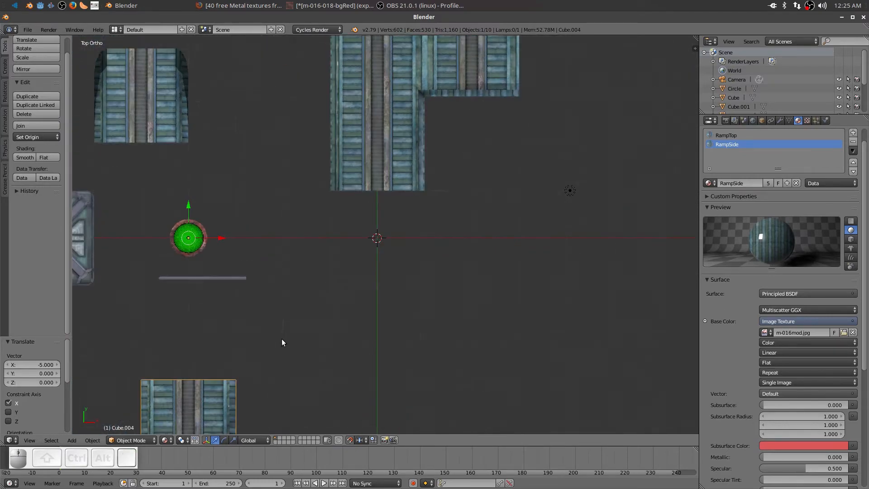
{"action": "scroll", "coordinate": [339, 341], "scroll_direction": "down", "scroll_amount": 3}
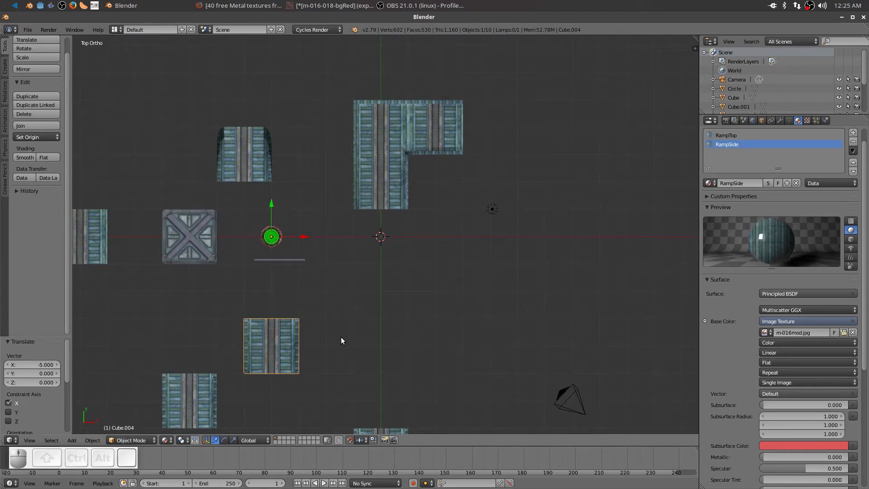
{"action": "key", "text": "g"}
{"action": "key", "text": "x"}
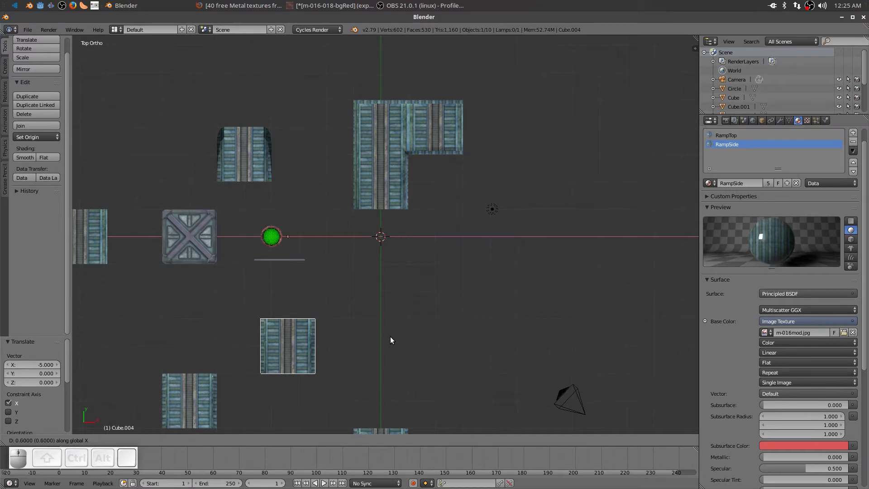
{"action": "left_click", "coordinate": [451, 333]}
{"action": "key", "text": "g"}
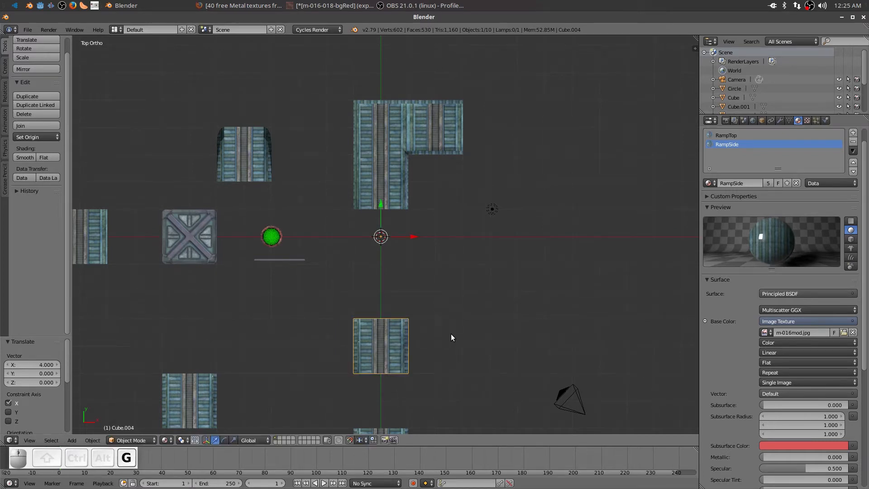
{"action": "key", "text": "y"}
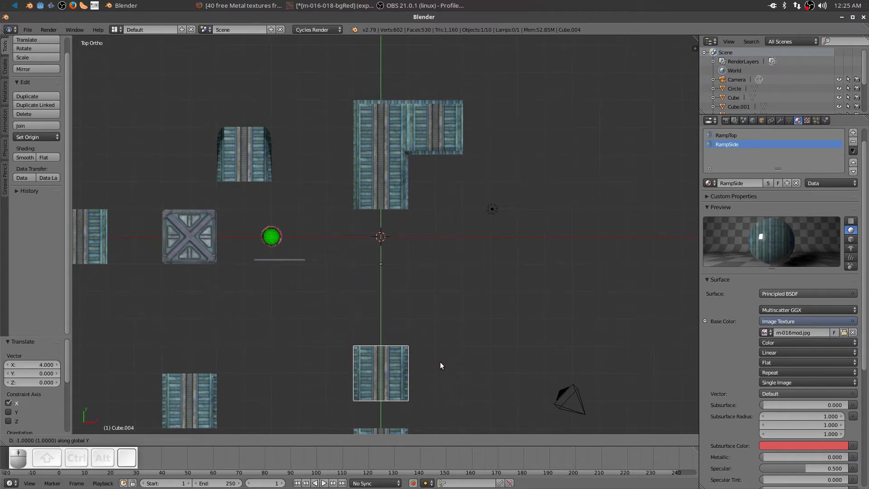
{"action": "left_click", "coordinate": [433, 351]}
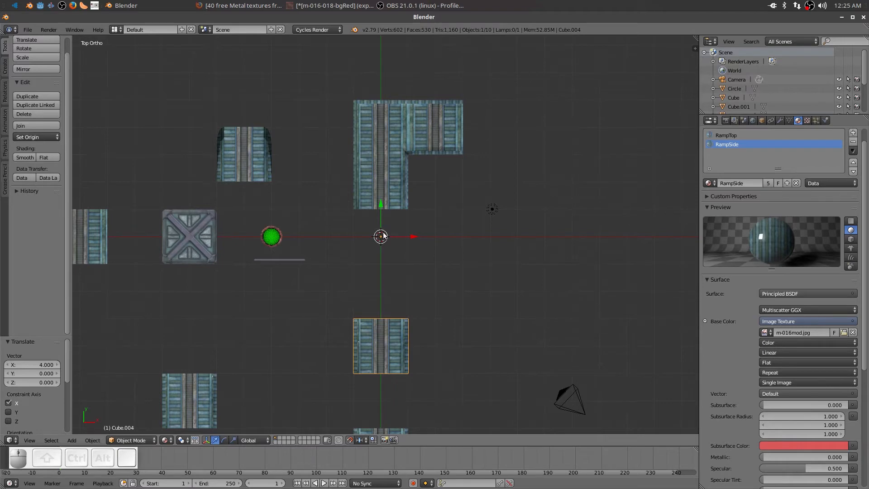
Shift the low straight block's entire mesh 4 units along Y in Edit Mode to centre it on its origin.
{"action": "middle_click_drag", "start_coordinate": [390, 249], "coordinate": [449, 305]}
{"action": "middle_click_drag", "start_coordinate": [430, 261], "coordinate": [278, 251]}
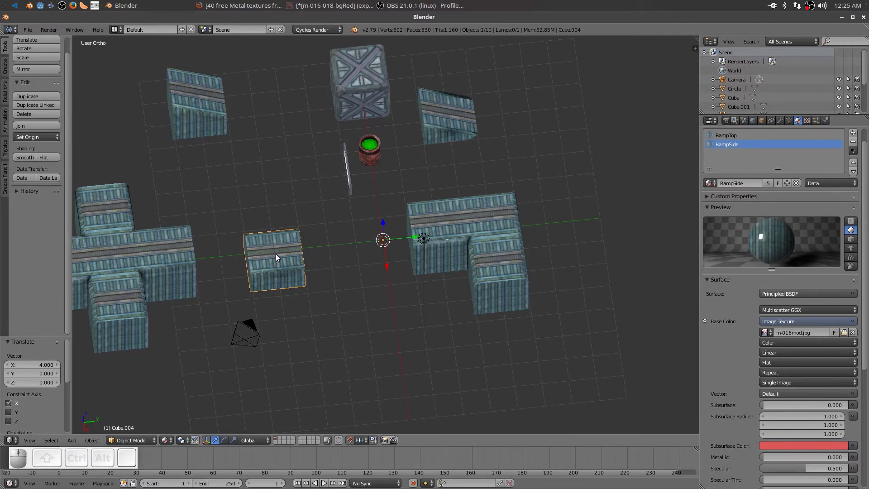
{"action": "key", "text": "Tab"}
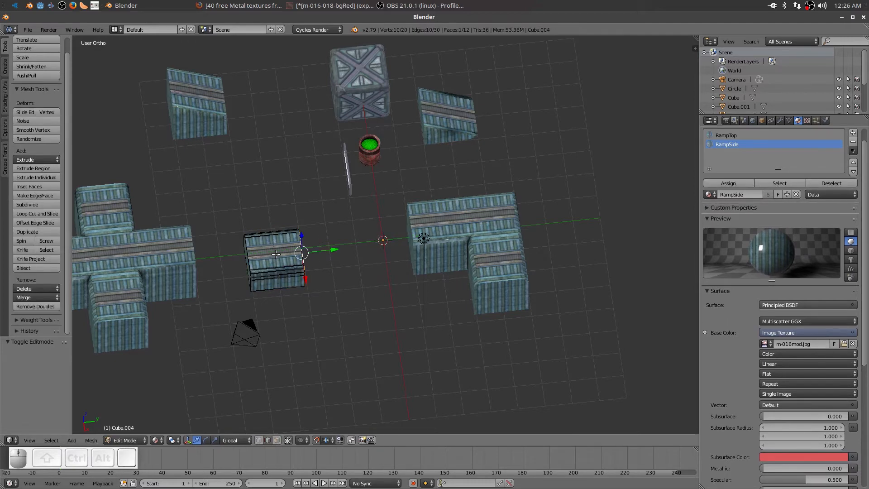
{"action": "key", "text": "a"}
{"action": "key", "text": "a"}
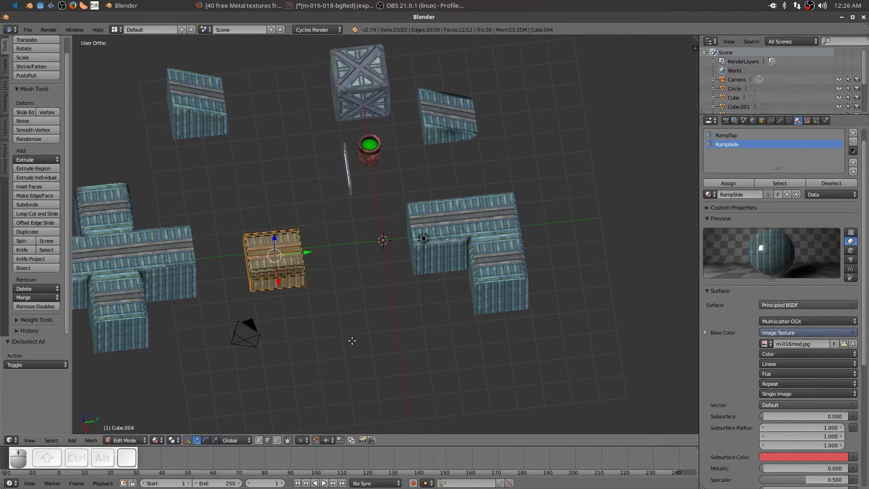
{"action": "key", "text": "KP_7"}
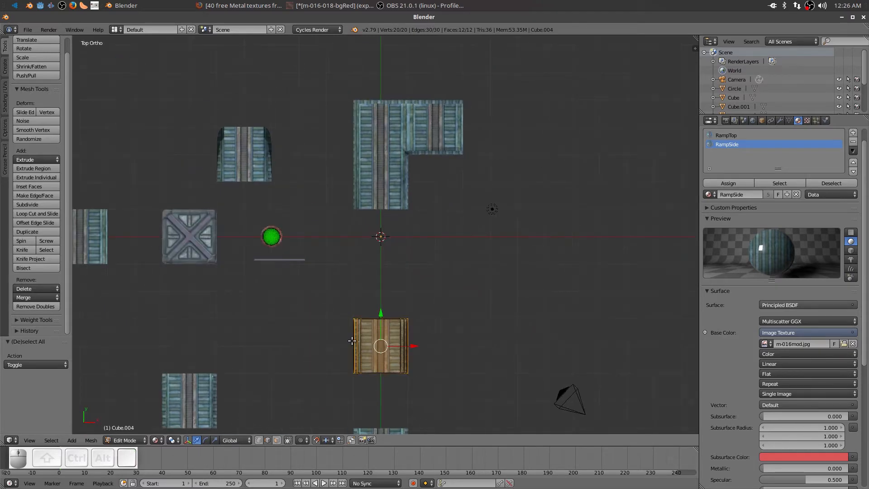
{"action": "key", "text": "g"}
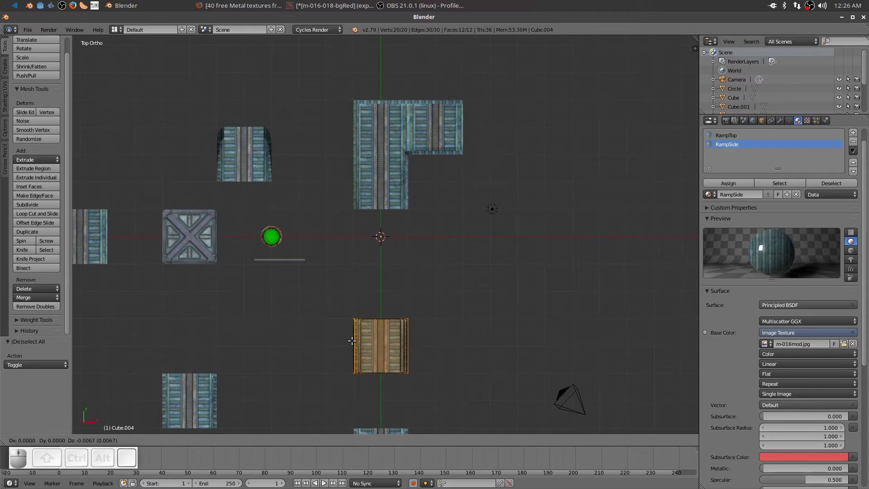
{"action": "key", "text": "y"}
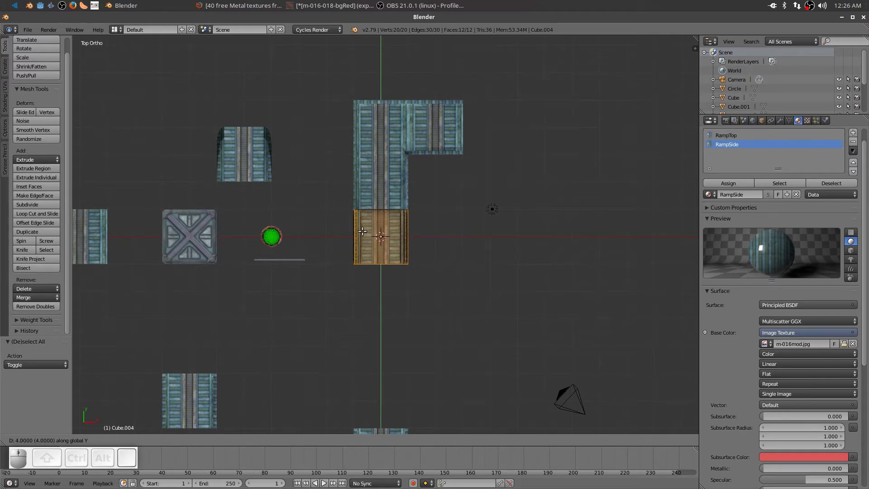
{"action": "left_click", "coordinate": [362, 231]}
{"action": "middle_click_drag", "start_coordinate": [485, 314], "coordinate": [381, 265]}
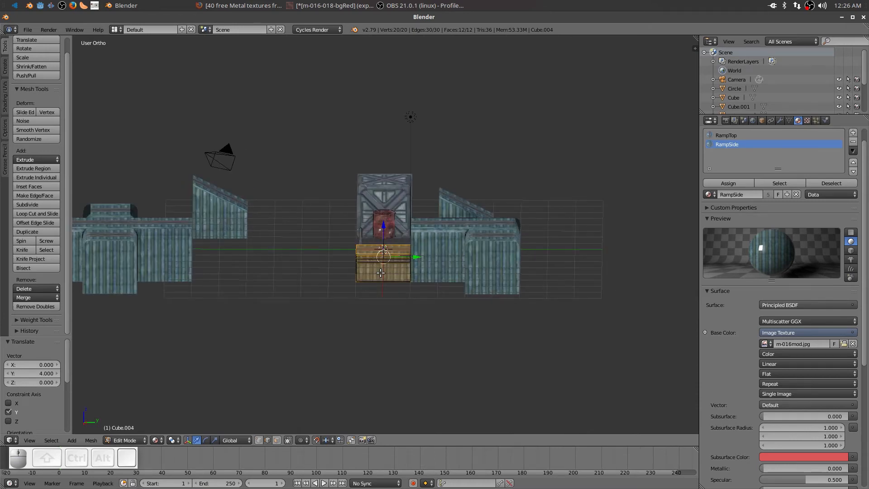
Raise the half-height block's whole mesh along Z until its base is level with the origin, and leave mesh editing.
{"action": "key", "text": "KP_3"}
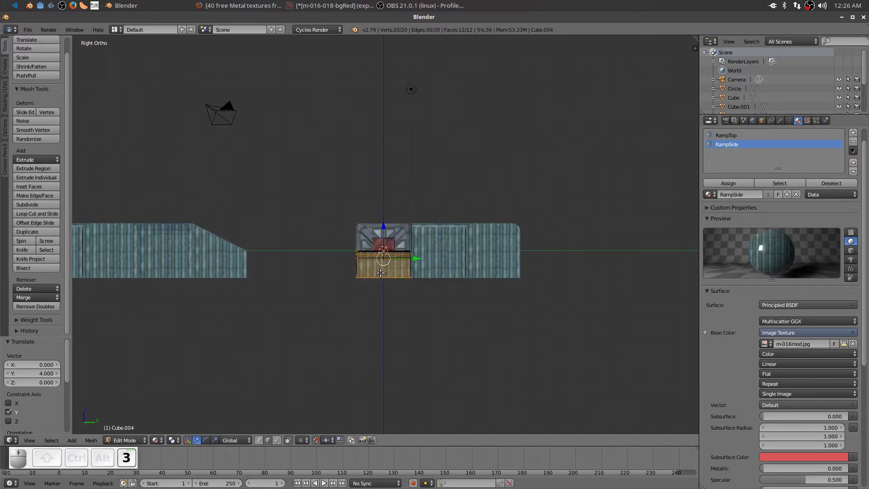
{"action": "scroll", "coordinate": [380, 272], "scroll_direction": "up", "scroll_amount": 4}
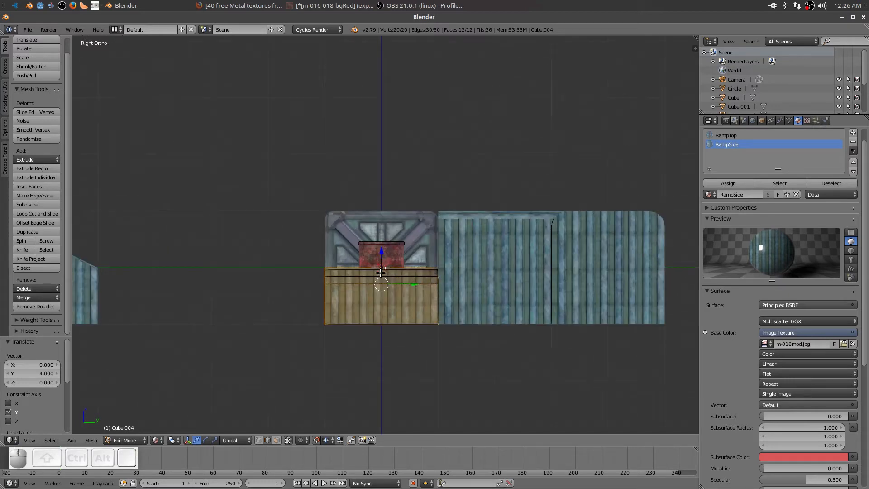
{"action": "key", "text": "g"}
{"action": "key", "text": "z"}
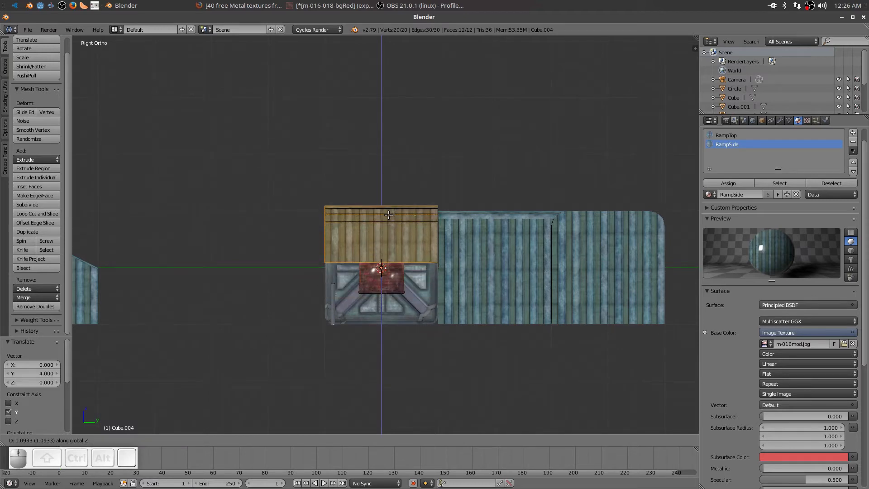
{"action": "left_click", "coordinate": [389, 217]}
{"action": "middle_click_drag", "start_coordinate": [395, 369], "coordinate": [449, 136]}
{"action": "key", "text": "Tab"}
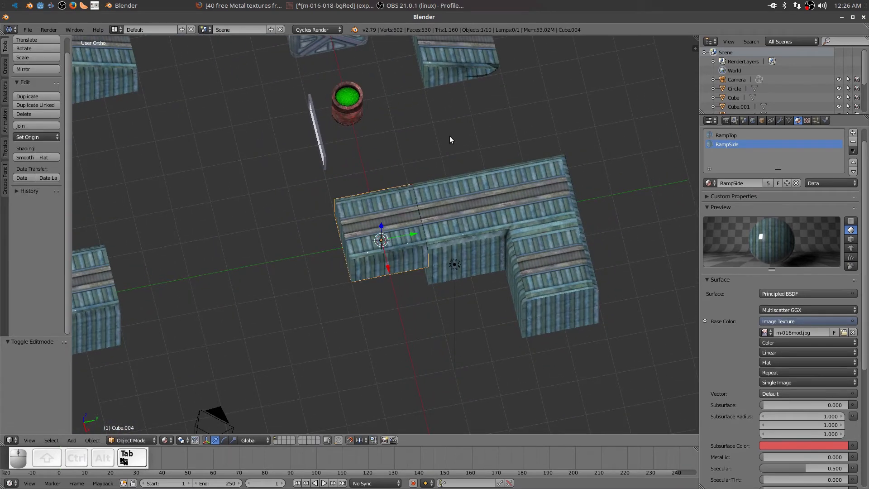
Try rotating the half-height block about the Z, Y and X axes to check its pivot.
{"action": "key", "text": "r"}
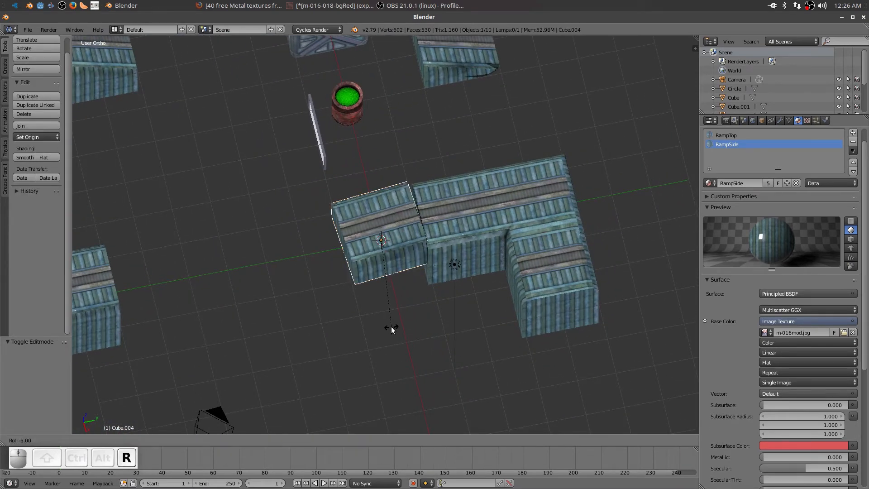
{"action": "key", "text": "z"}
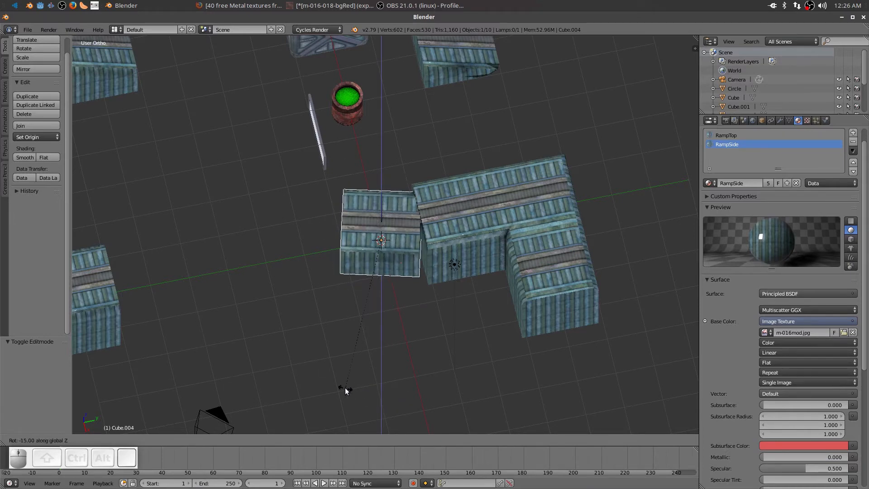
{"action": "key", "text": "y"}
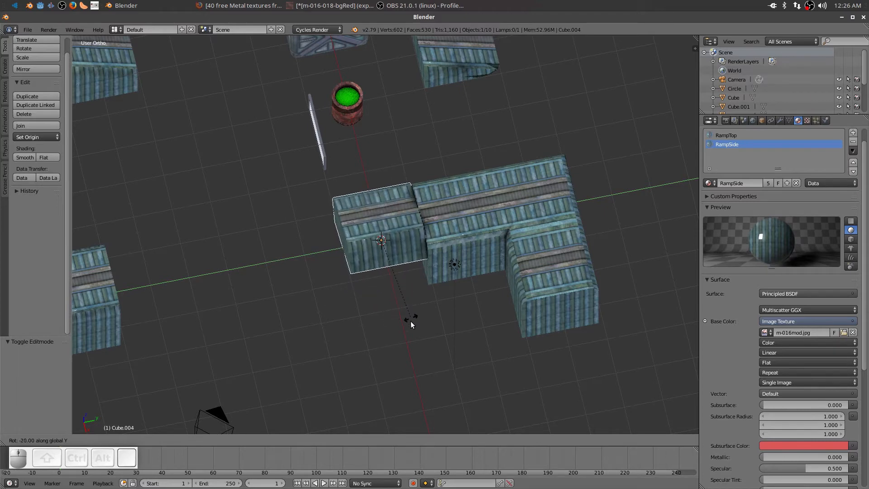
{"action": "key", "text": "x"}
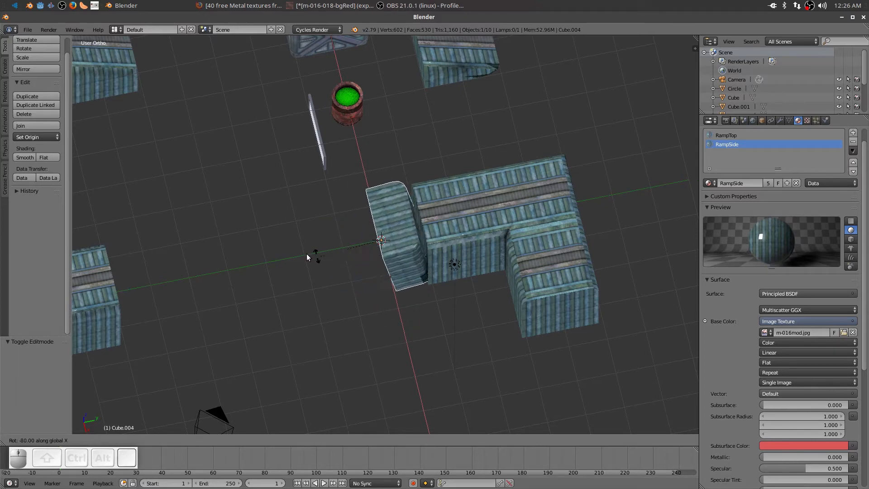
{"action": "right_click", "coordinate": [461, 294]}
Move the half-height block object -3 units along X and 6 units along Y.
{"action": "middle_click_drag", "start_coordinate": [450, 393], "coordinate": [315, 347]}
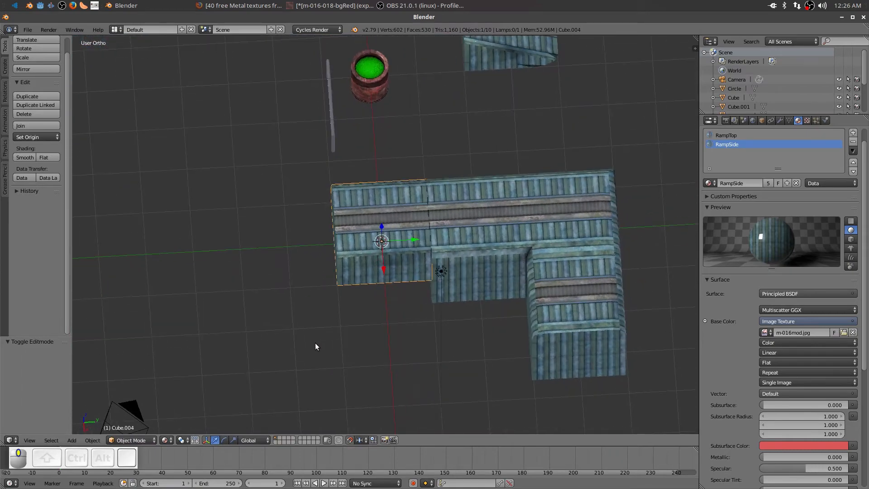
{"action": "key", "text": "g"}
{"action": "key", "text": "x"}
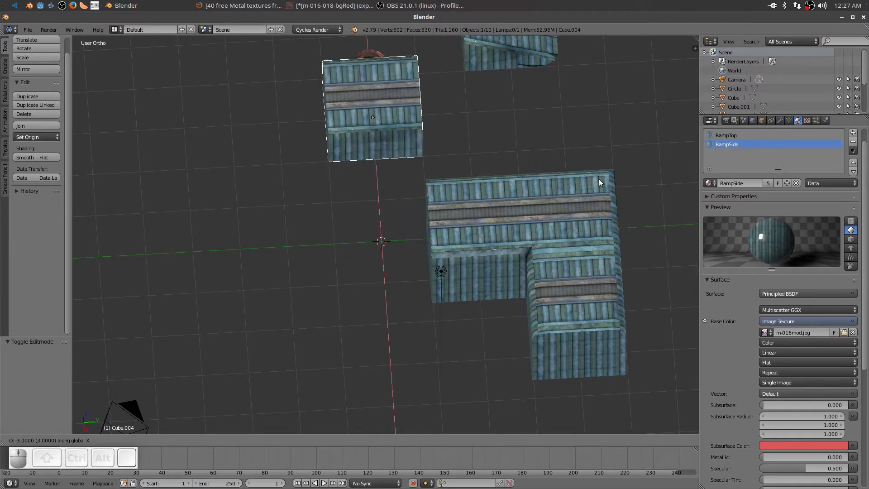
{"action": "left_click", "coordinate": [590, 189]}
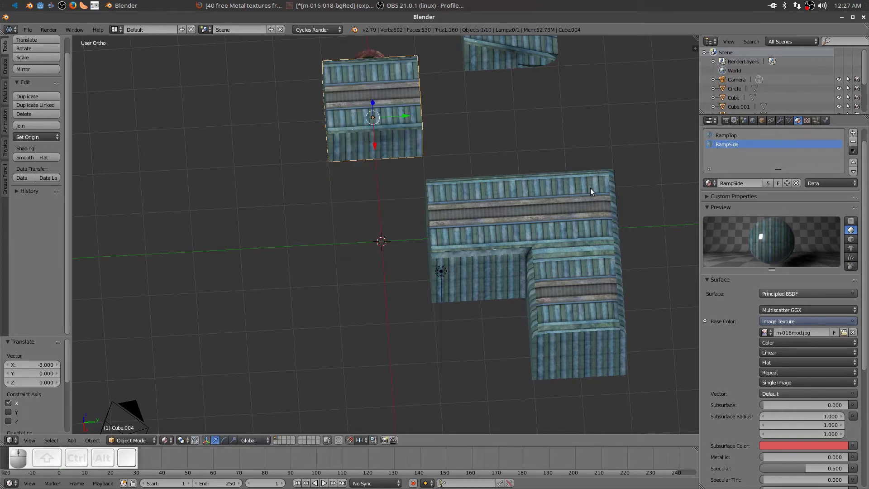
{"action": "key", "text": "g"}
{"action": "key", "text": "y"}
{"action": "left_click", "coordinate": [230, 172]}
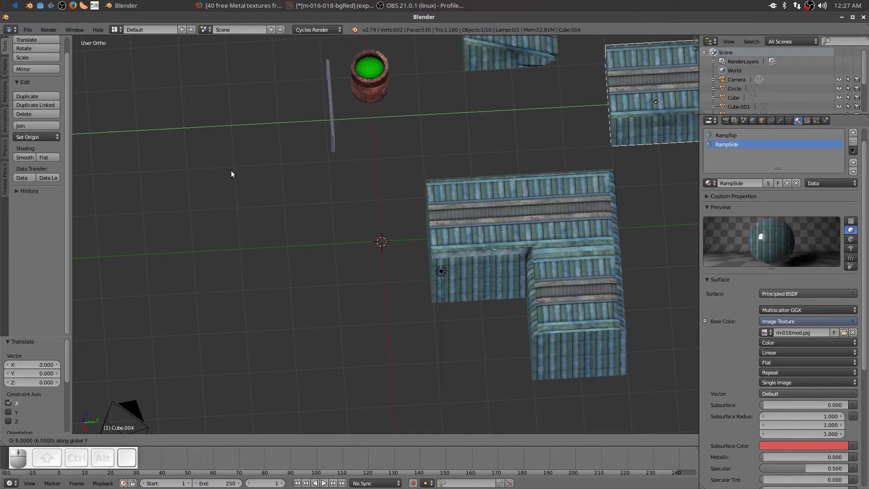
Select the tall sloped ramp piece standing near the camera.
{"action": "middle_click_drag", "start_coordinate": [163, 247], "coordinate": [227, 184]}
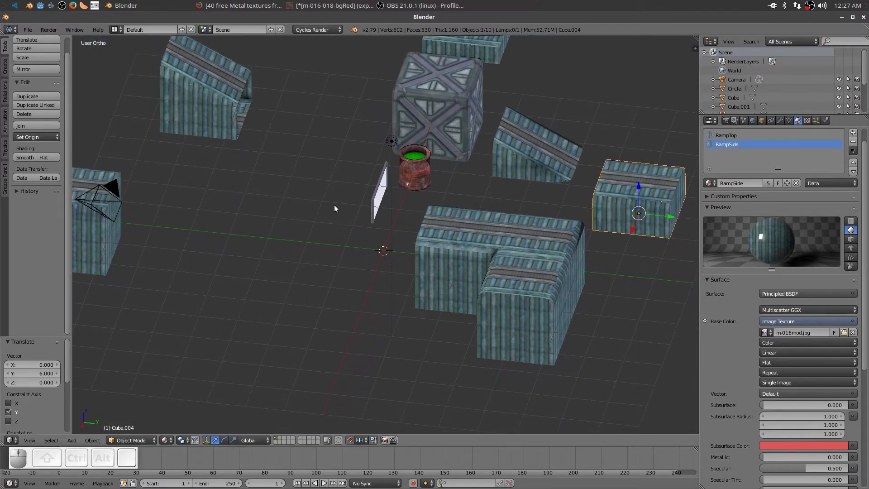
{"action": "middle_click_drag", "start_coordinate": [421, 193], "coordinate": [442, 163]}
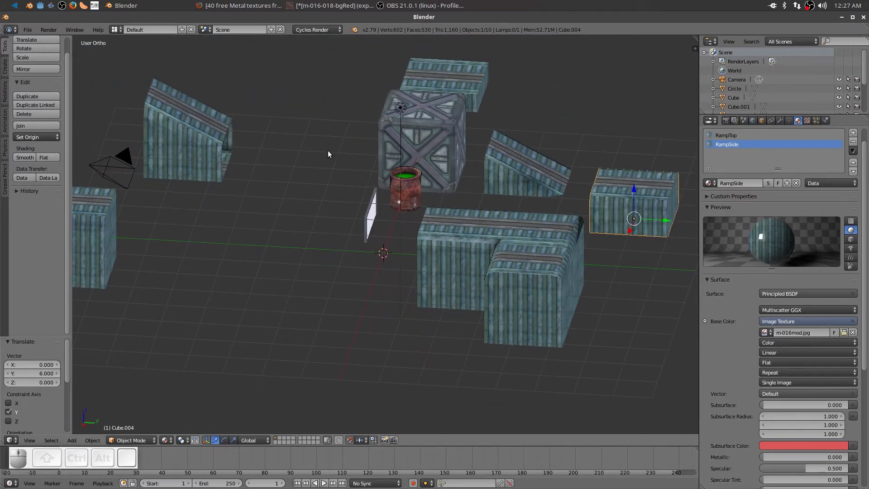
{"action": "right_click", "coordinate": [197, 137]}
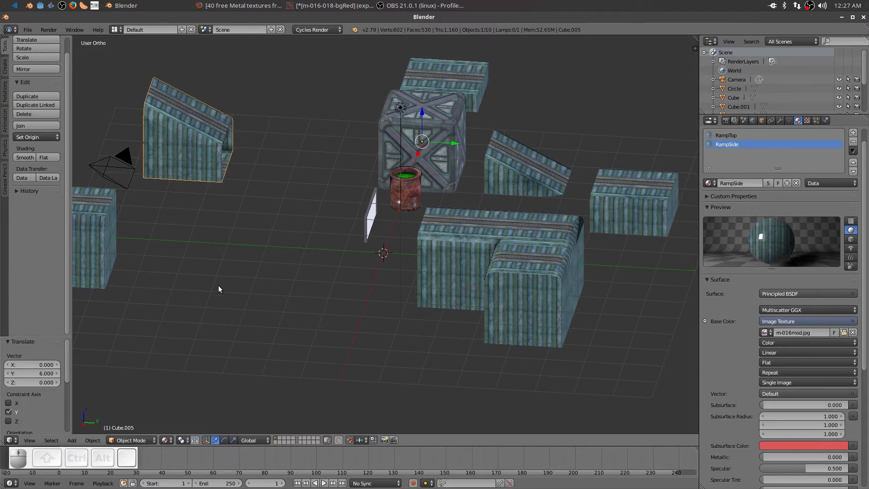
{"action": "key", "text": "g"}
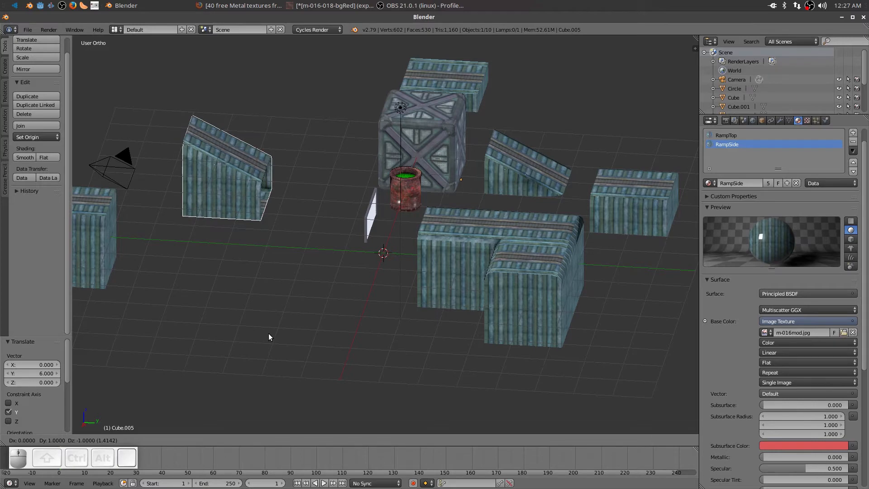
{"action": "key", "text": "y"}
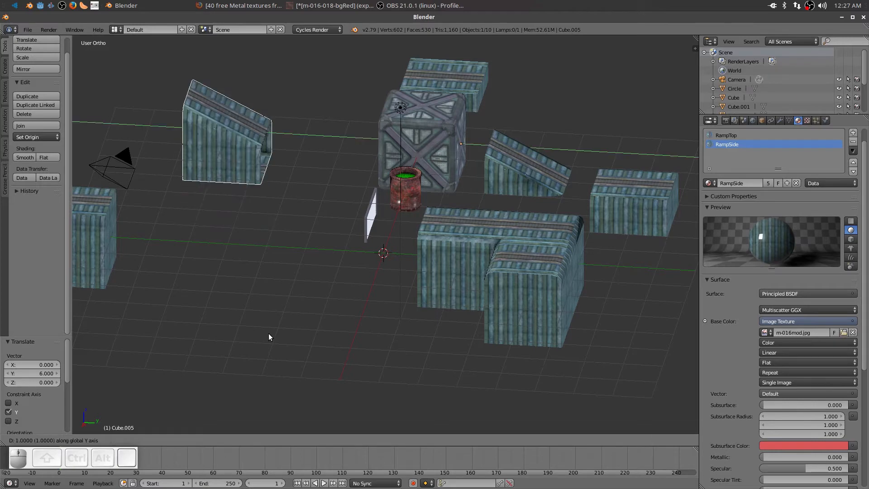
{"action": "key", "text": "7"}
{"action": "right_click", "coordinate": [242, 292]}
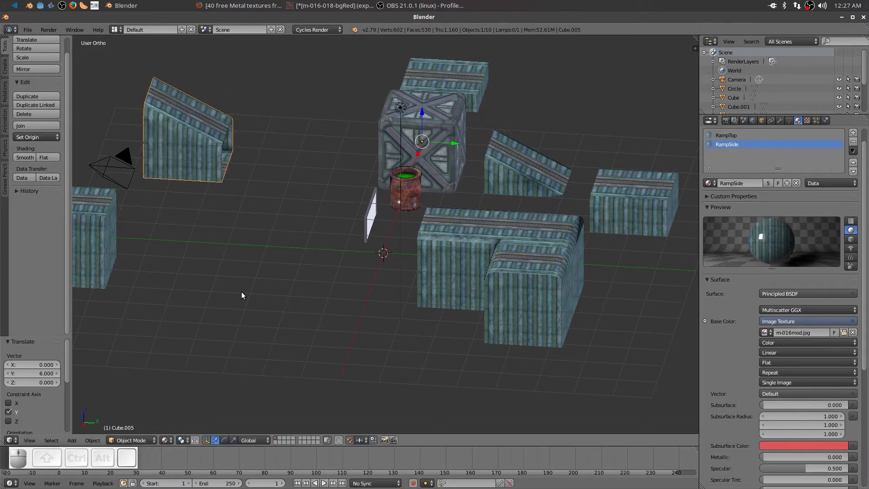
{"action": "key", "text": "KP_7"}
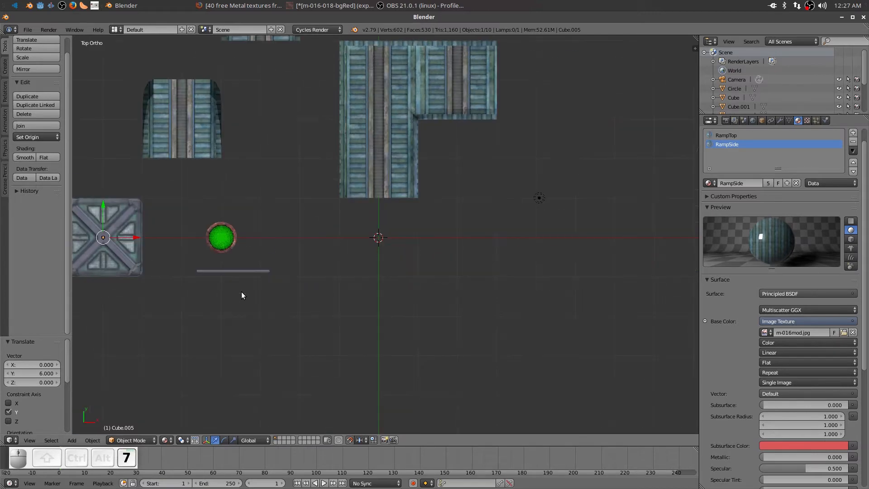
{"action": "scroll", "coordinate": [240, 379], "scroll_direction": "down", "scroll_amount": 1}
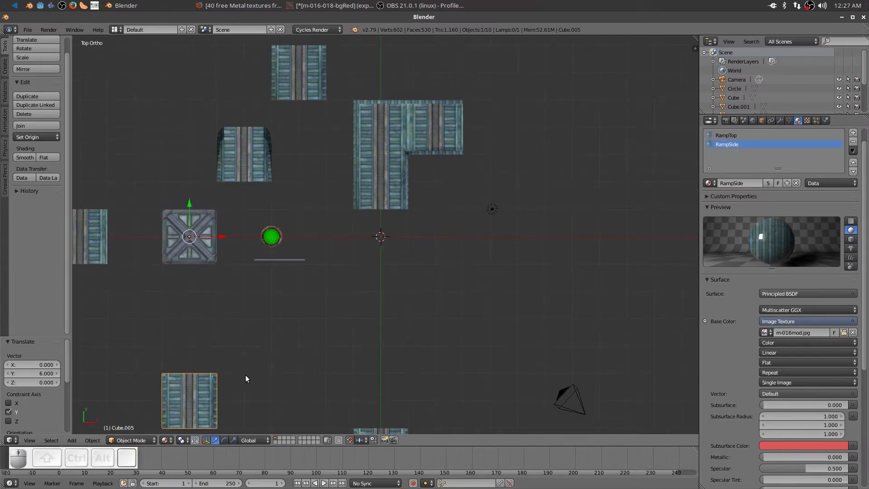
{"action": "key", "text": "g"}
{"action": "key", "text": "y"}
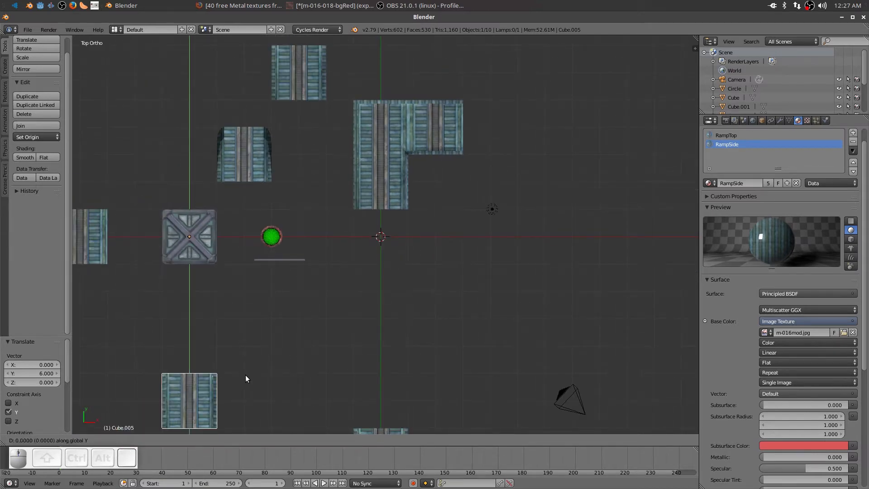
{"action": "right_click", "coordinate": [245, 376]}
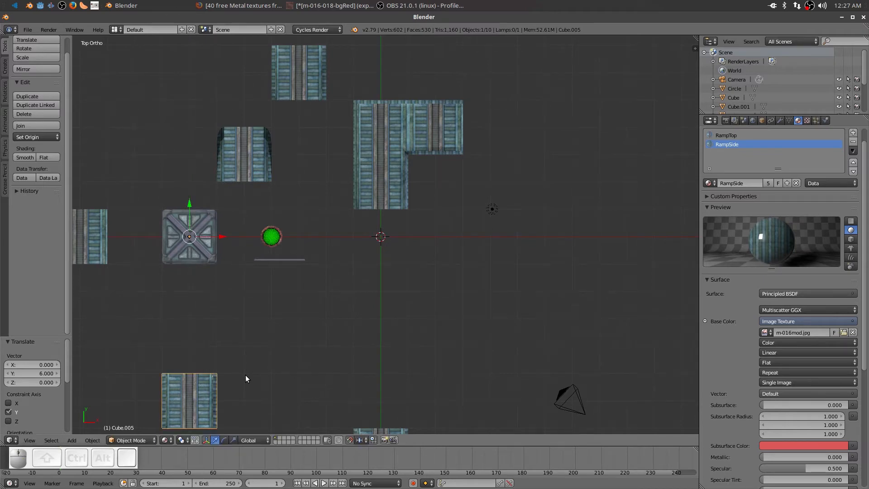
Move the tall sloped ramp object 7 units along X so its origin lies at the world centre.
{"action": "key", "text": "g"}
{"action": "key", "text": "x"}
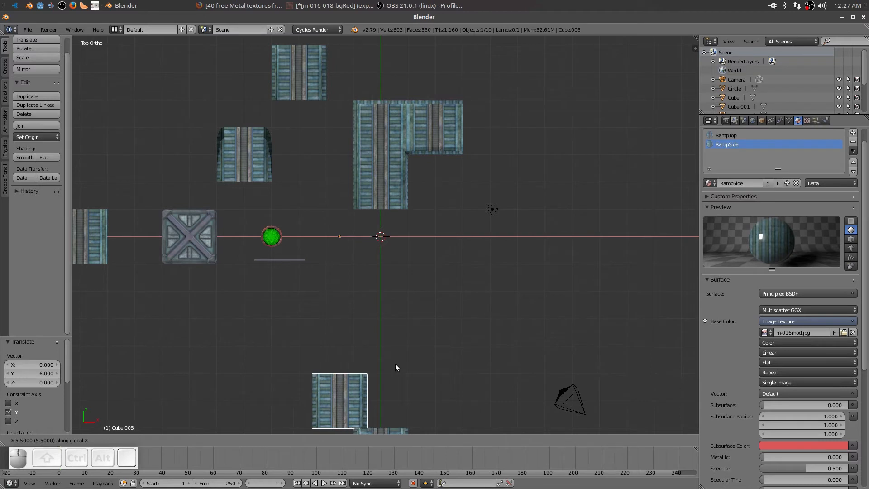
{"action": "left_click", "coordinate": [438, 363]}
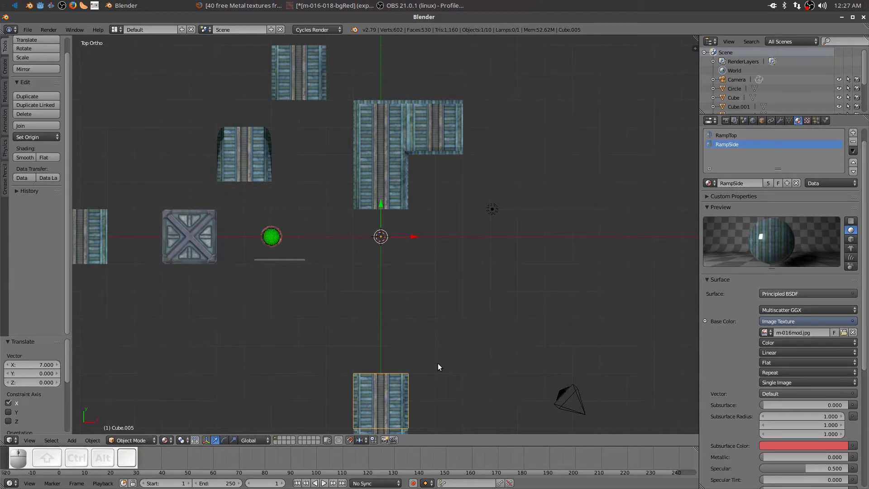
Move the tall sloped ramp's entire mesh 6 units along Y in Edit Mode, centring it on its origin.
{"action": "key", "text": "Tab"}
{"action": "middle_click_drag", "start_coordinate": [508, 404], "coordinate": [458, 347]}
{"action": "key", "text": "a"}
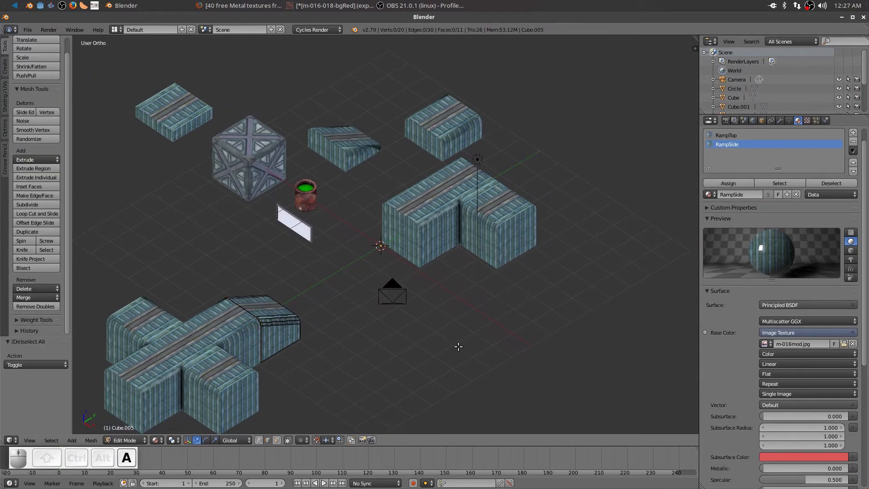
{"action": "key", "text": "a"}
{"action": "middle_click_drag", "start_coordinate": [409, 357], "coordinate": [387, 400]}
{"action": "key", "text": "KP_7"}
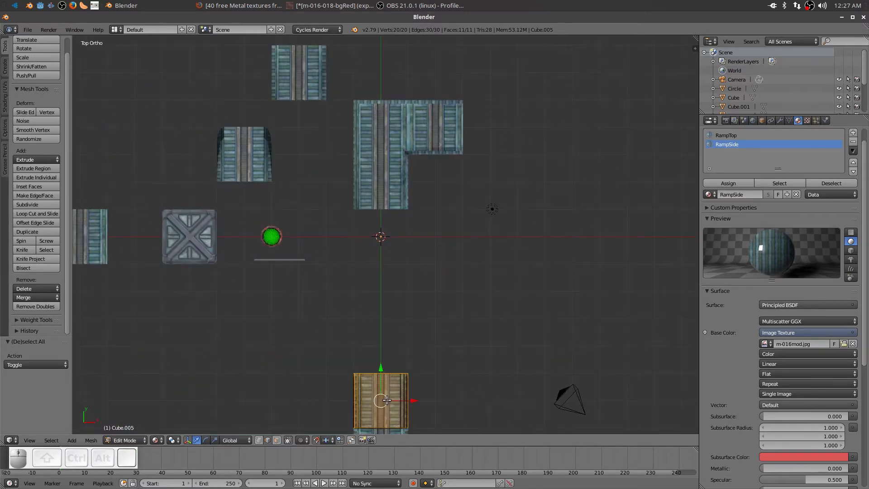
{"action": "key", "text": "g"}
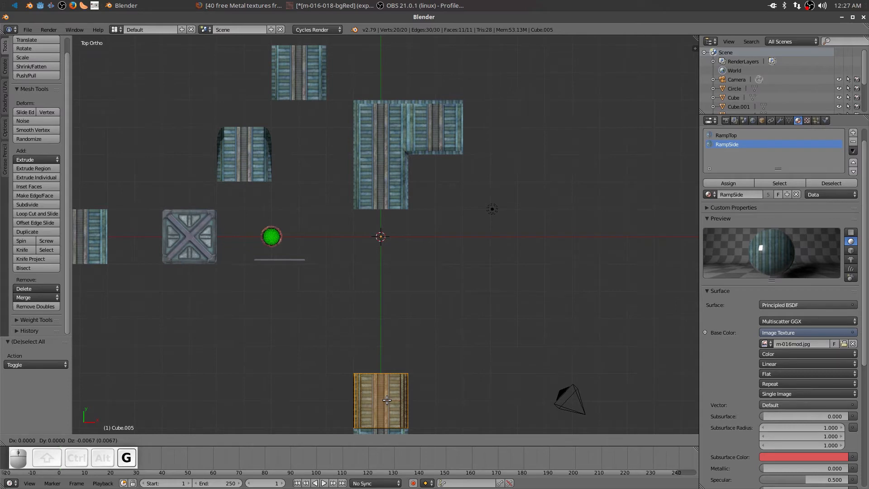
{"action": "type", "text": "y6"}
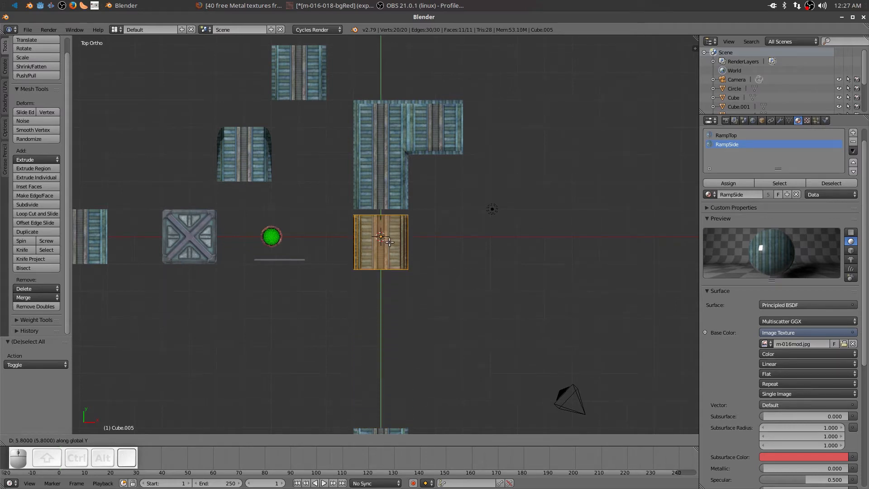
{"action": "key", "text": "Return"}
Raise the tall sloped ramp's mesh about 0.89 units along Z.
{"action": "middle_click_drag", "start_coordinate": [474, 314], "coordinate": [372, 218]}
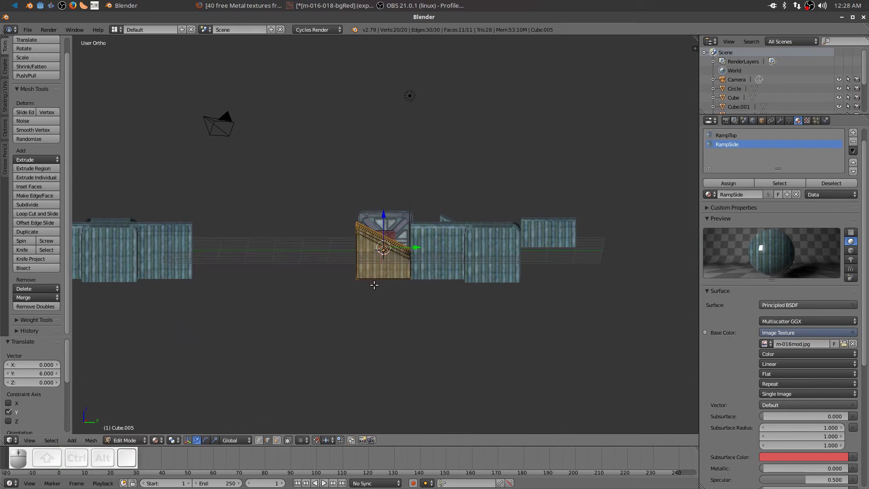
{"action": "key", "text": "g"}
{"action": "key", "text": "z"}
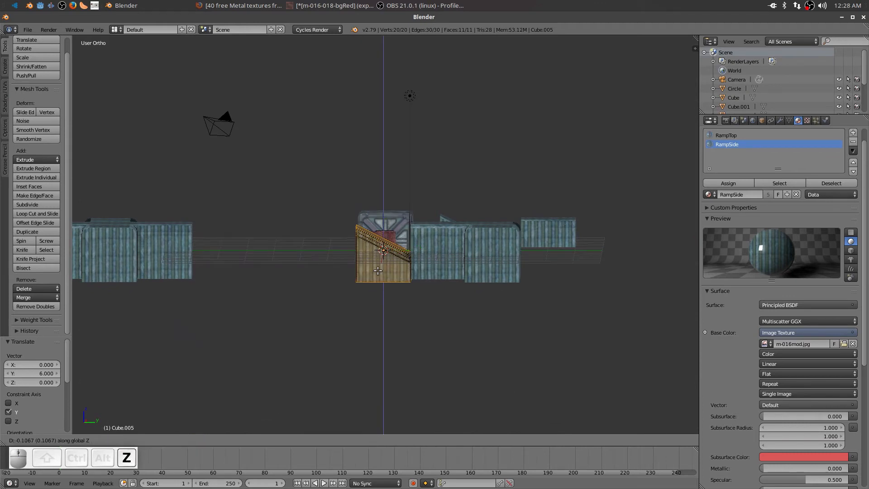
{"action": "left_click", "coordinate": [381, 255]}
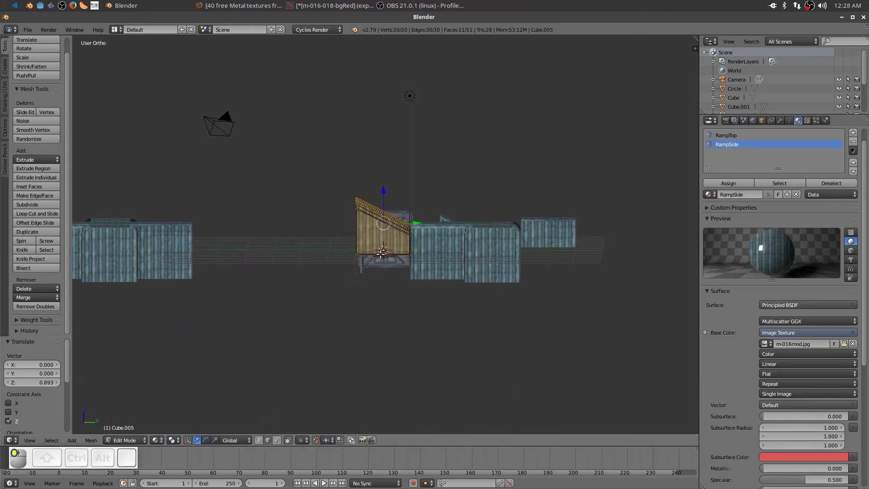
Raise the ramp mesh a further 0.1 units along Z to align its base with the origin, and leave mesh editing.
{"action": "key", "text": "KP_3"}
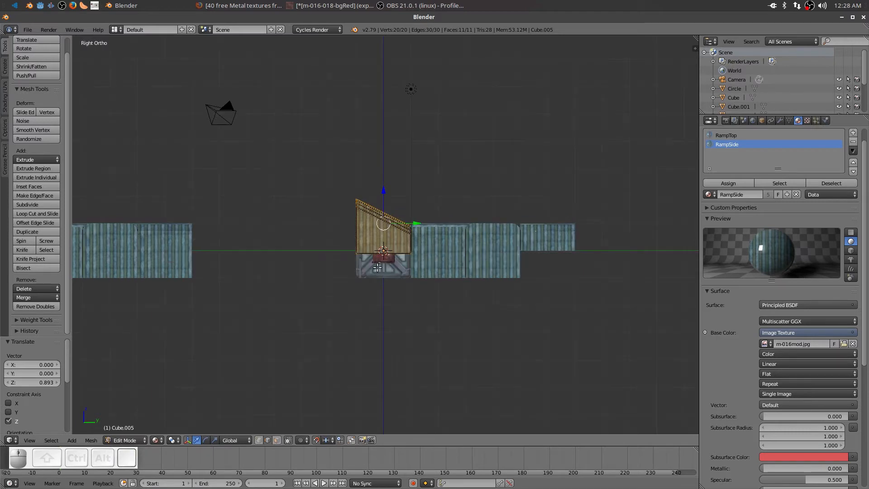
{"action": "scroll", "coordinate": [380, 260], "scroll_direction": "up", "scroll_amount": 3}
{"action": "key", "text": "g"}
{"action": "key", "text": "z"}
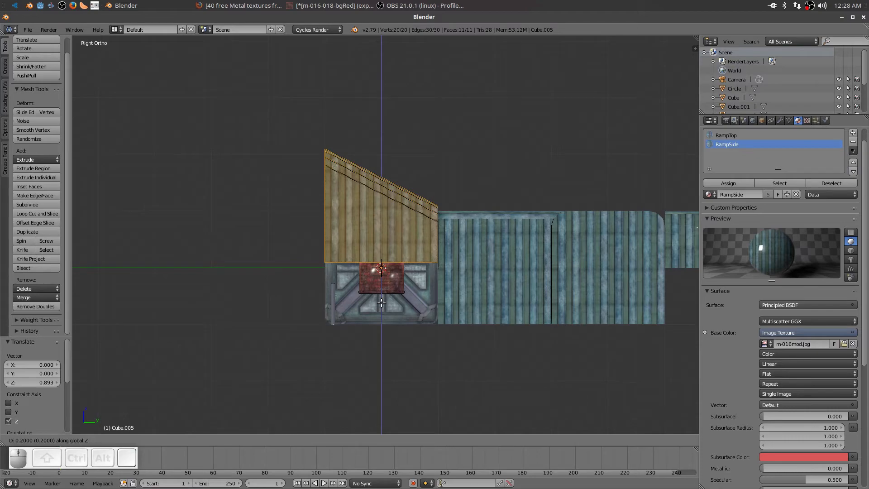
{"action": "left_click", "coordinate": [352, 364]}
{"action": "middle_click_drag", "start_coordinate": [352, 365], "coordinate": [358, 45]}
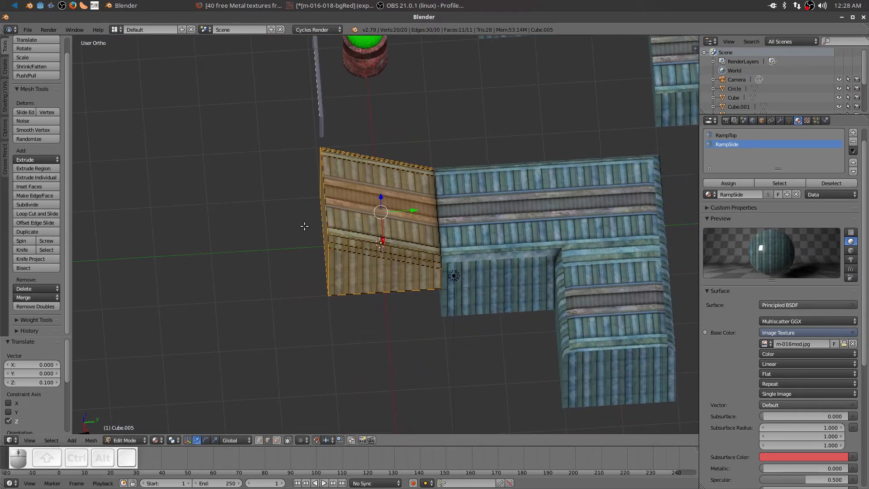
{"action": "key", "text": "Tab"}
Try rotating the tall sloped ramp about the global Z, Y and X axes to check its pivot.
{"action": "key", "text": "r"}
{"action": "key", "text": "z"}
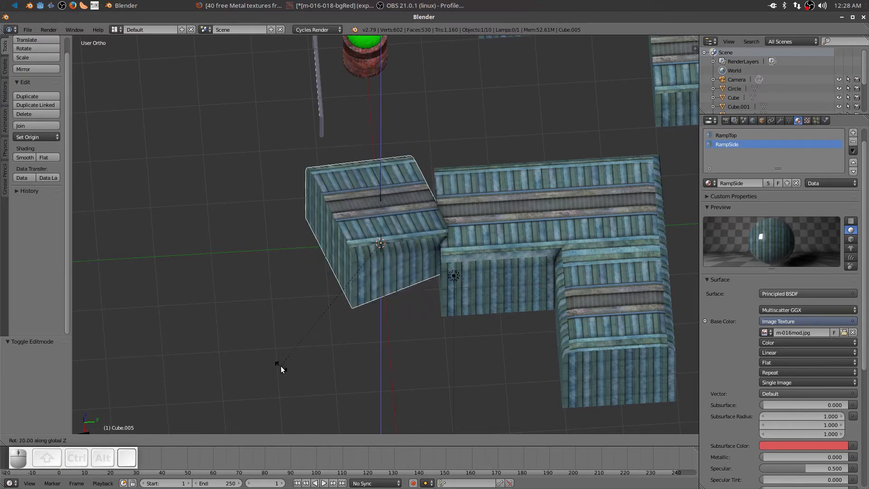
{"action": "key", "text": "y"}
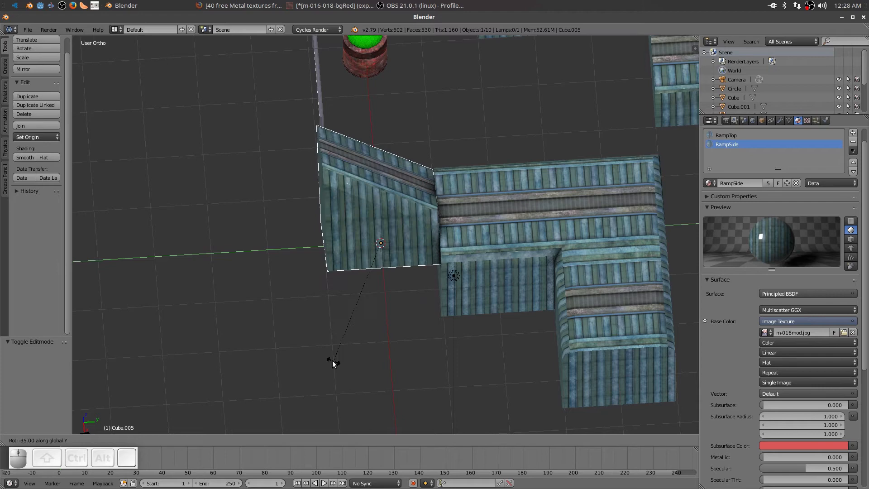
{"action": "key", "text": "x"}
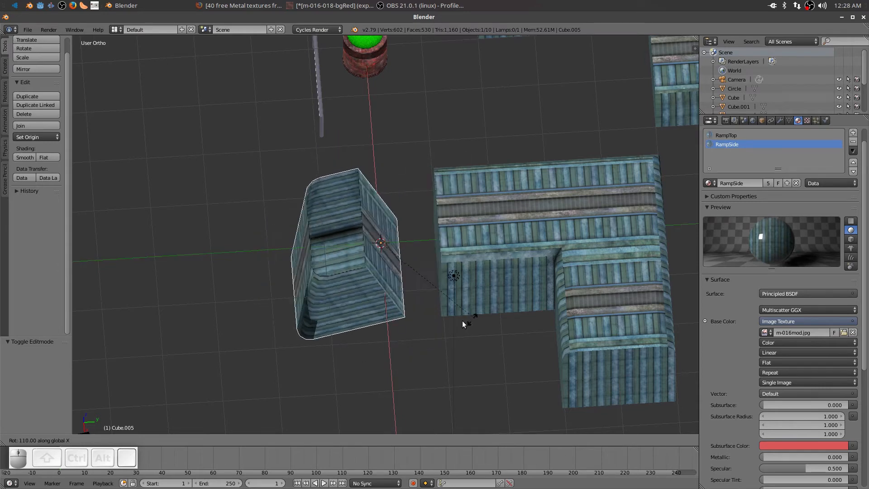
{"action": "left_click", "coordinate": [384, 292]}
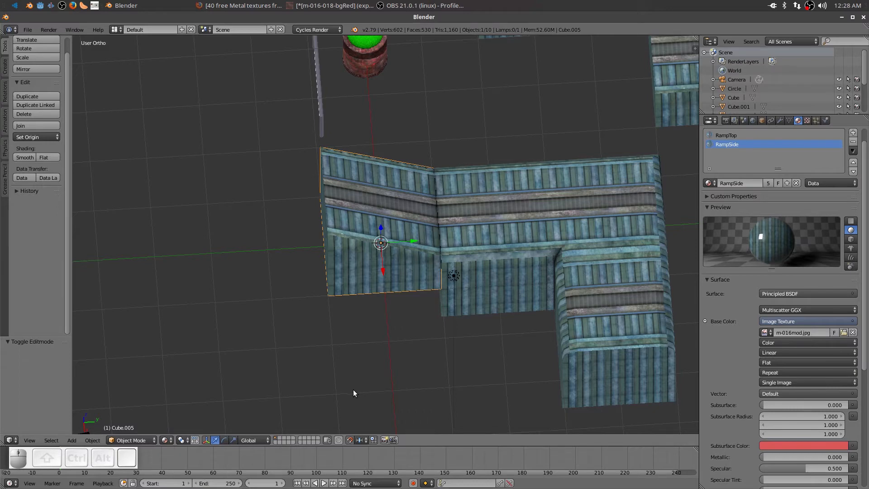
Place the tall sloped ramp aside by moving the object 7 units along Y and -6 units along X.
{"action": "scroll", "coordinate": [354, 390], "scroll_direction": "down", "scroll_amount": 4}
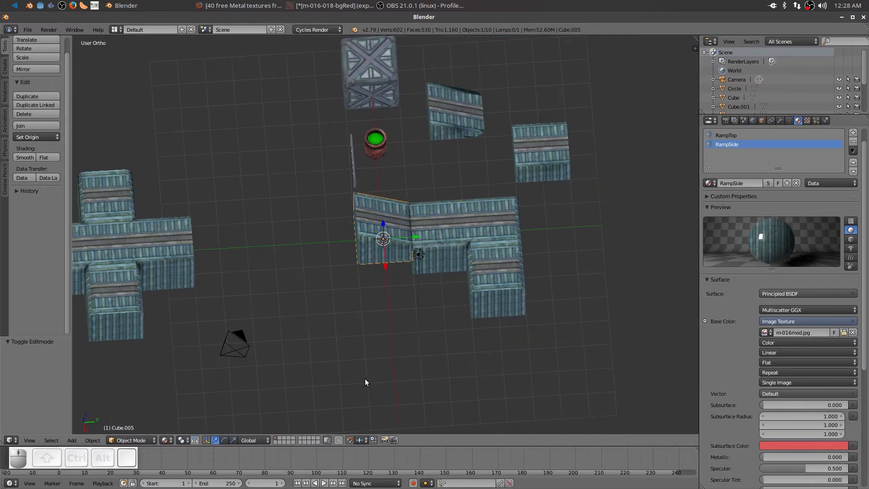
{"action": "key", "text": "g"}
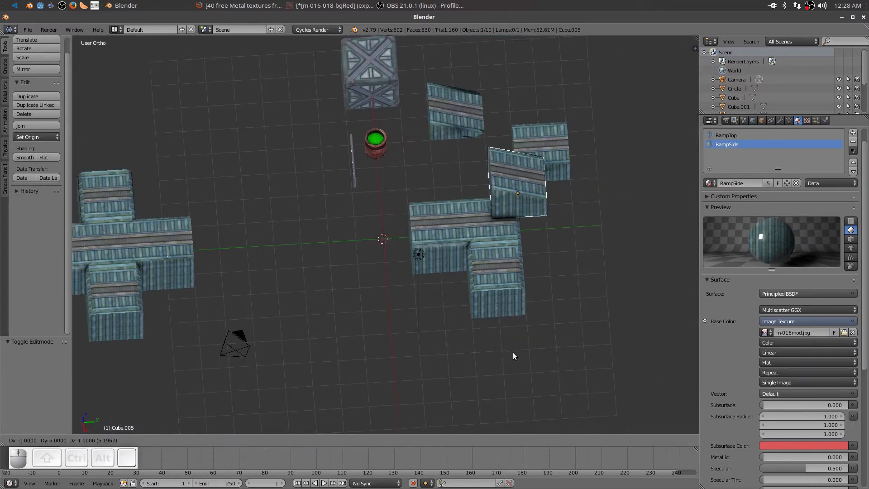
{"action": "key", "text": "y"}
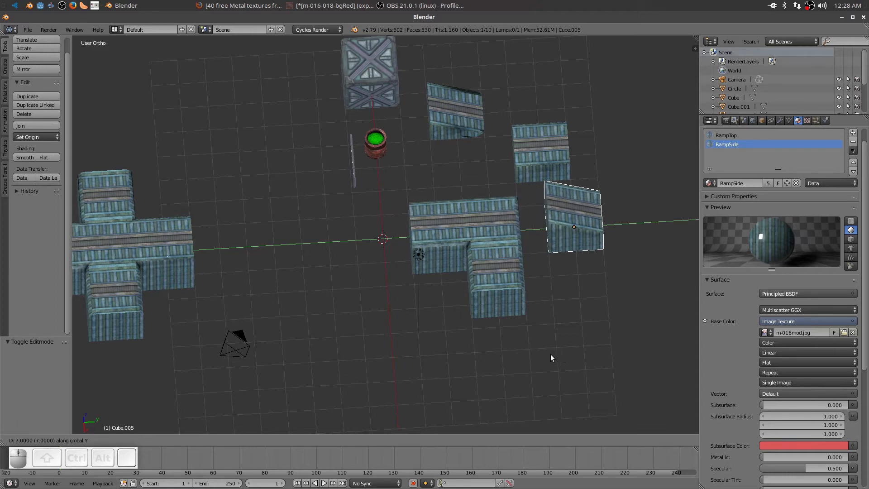
{"action": "left_click", "coordinate": [551, 354]}
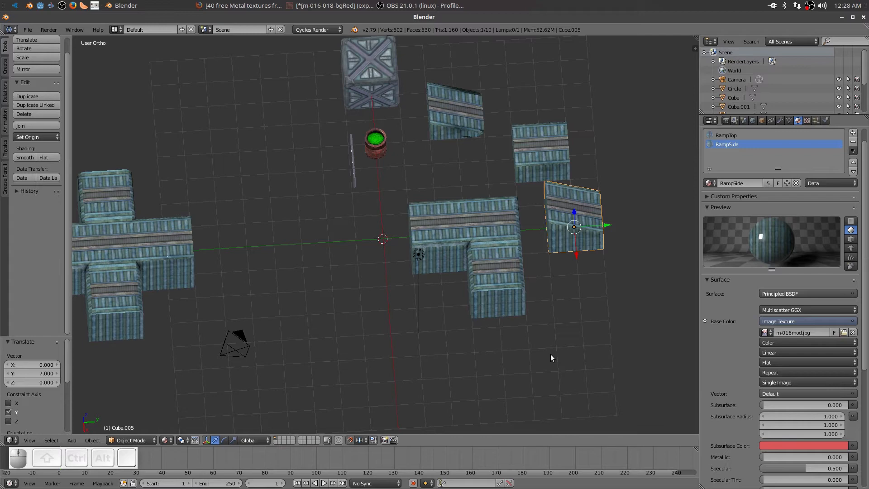
{"action": "key", "text": "g"}
{"action": "key", "text": "x"}
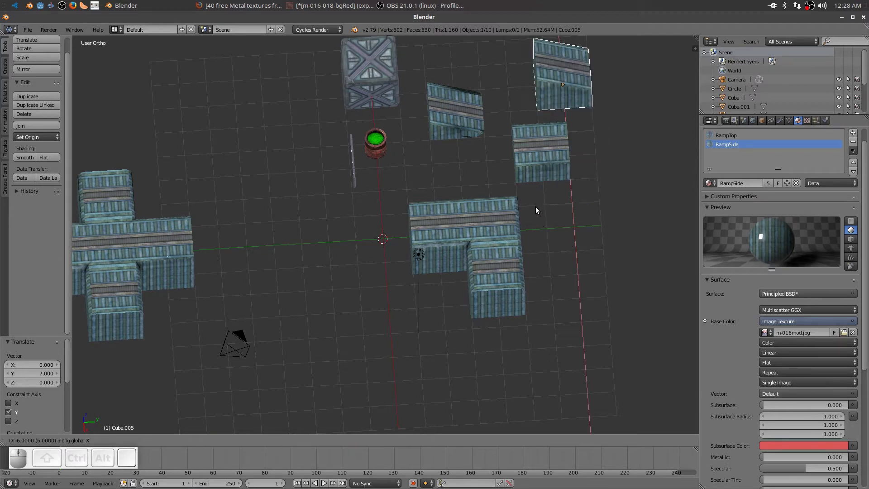
{"action": "left_click", "coordinate": [535, 206]}
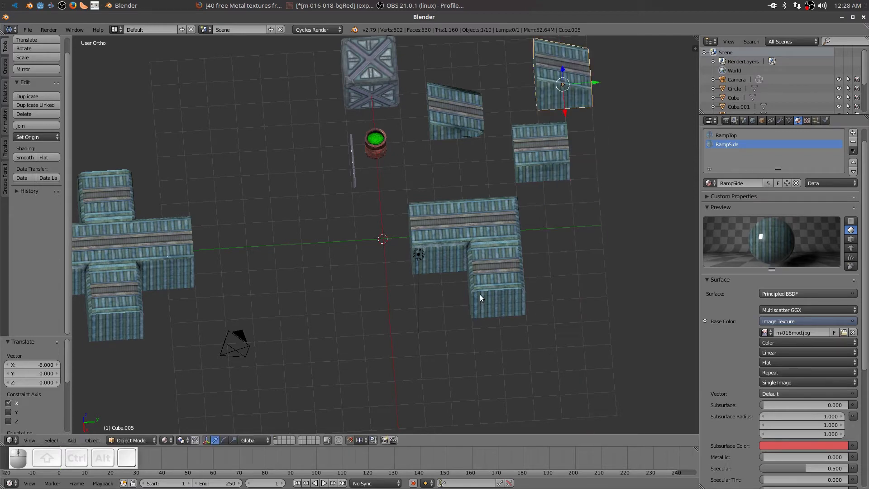
Select the object combining the cross and L-shaped blocks and edit its mesh in top orthographic view, with all geometry deselected.
{"action": "right_click", "coordinate": [148, 243]}
{"action": "middle_click_drag", "start_coordinate": [366, 353], "coordinate": [465, 353]}
{"action": "scroll", "coordinate": [386, 335], "scroll_direction": "down", "scroll_amount": 3}
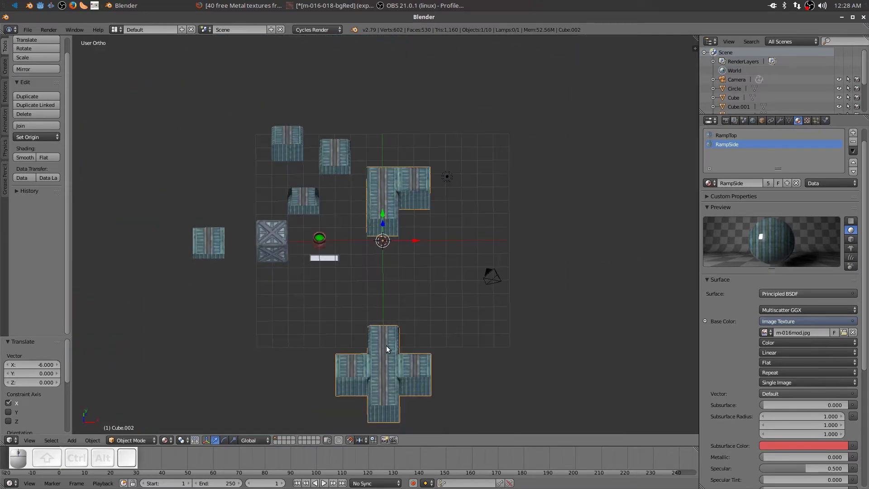
{"action": "middle_click_drag", "start_coordinate": [387, 348], "coordinate": [385, 362]}
{"action": "key", "text": "KP_7"}
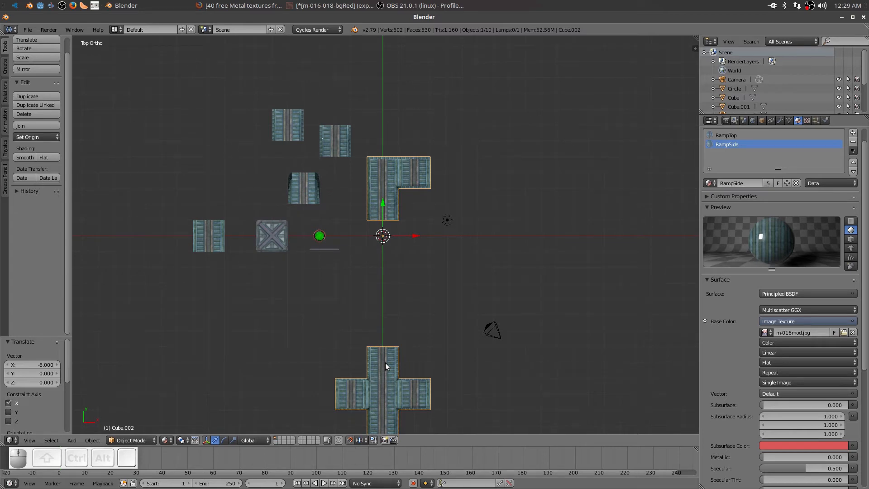
{"action": "key", "text": "KP_5"}
{"action": "key", "text": "KP_5"}
{"action": "key", "text": "Tab"}
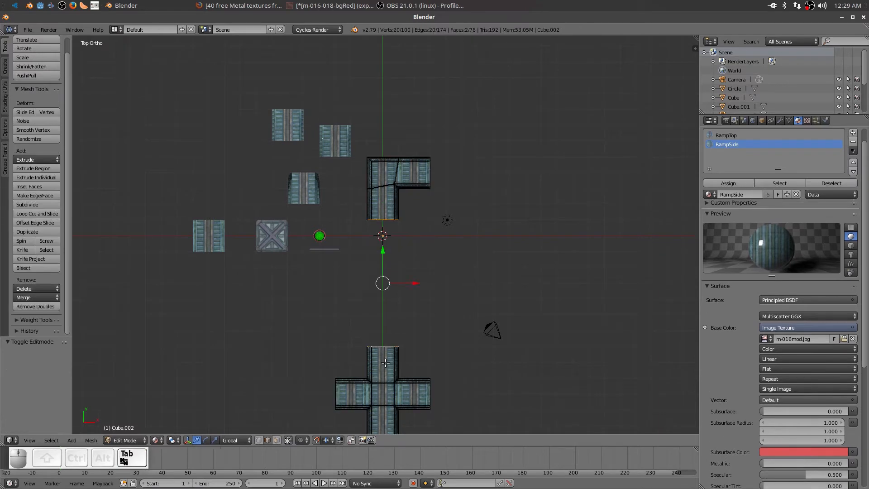
{"action": "key", "text": "a"}
{"action": "key", "text": "a"}
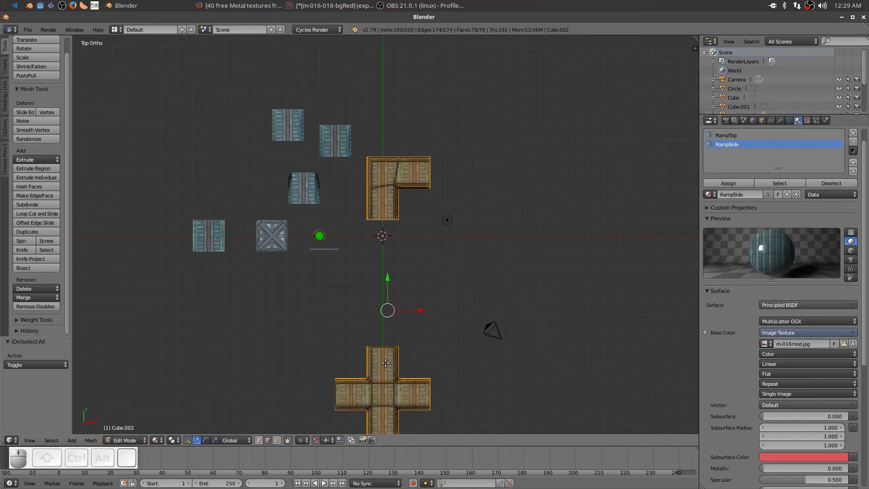
{"action": "key", "text": "a"}
{"action": "key", "text": "a"}
{"action": "key", "text": "a"}
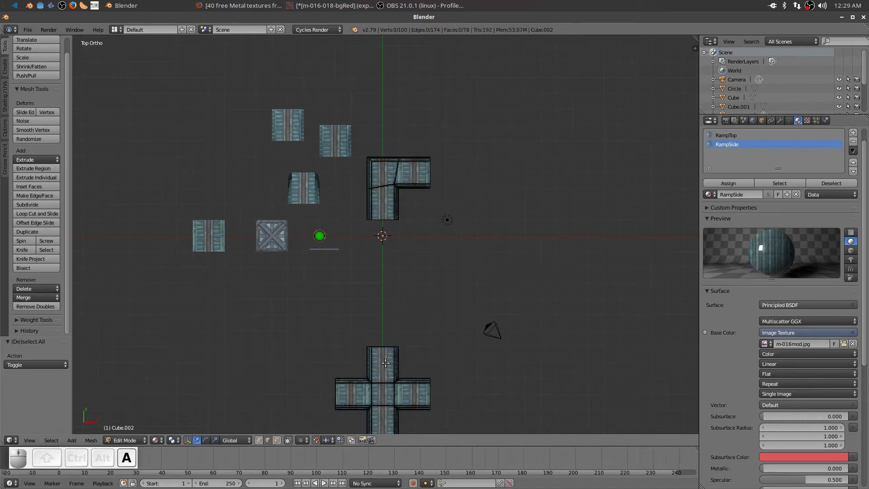
{"action": "key", "text": "a"}
{"action": "key", "text": "a"}
Show the viewport in wireframe and separate the whole L-shaped block from the cross mesh as its own object.
{"action": "left_click", "coordinate": [156, 440]}
{"action": "left_click", "coordinate": [175, 419]}
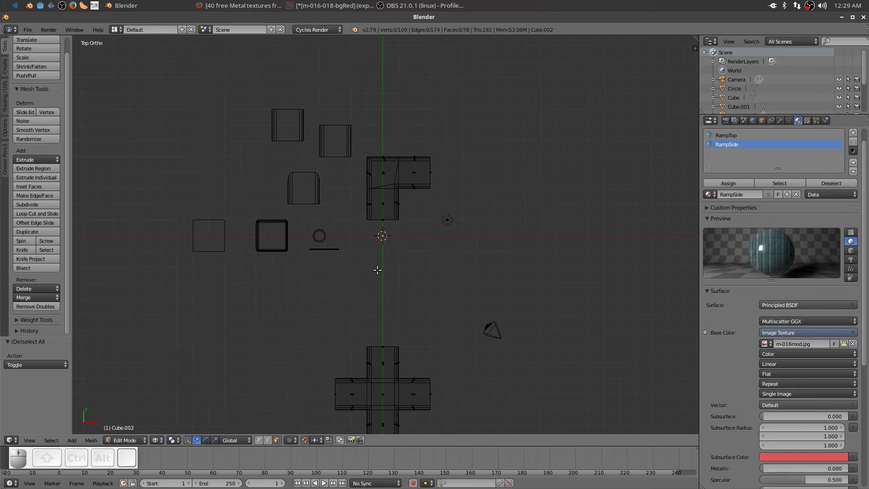
{"action": "key", "text": "b"}
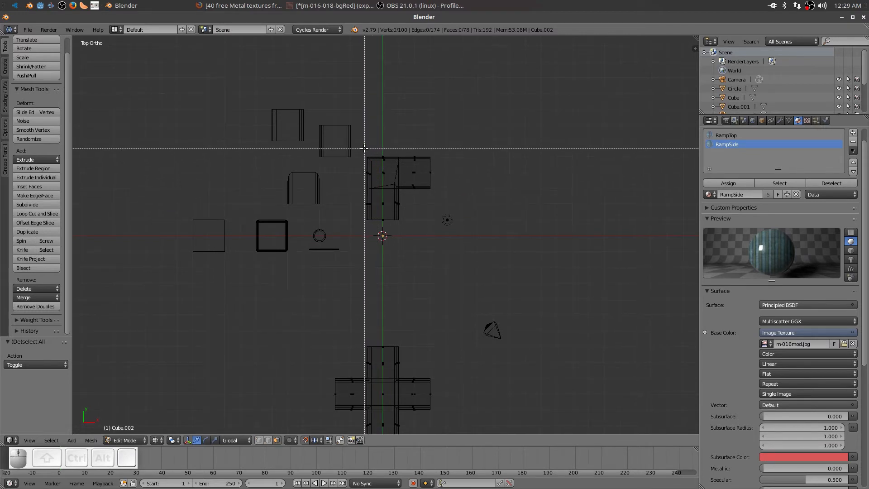
{"action": "left_click_drag", "start_coordinate": [365, 148], "coordinate": [434, 227]}
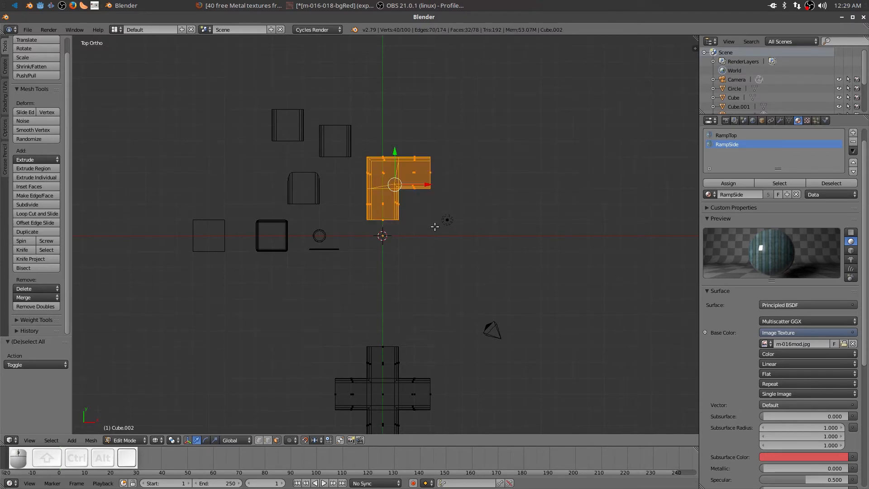
{"action": "key", "text": "p"}
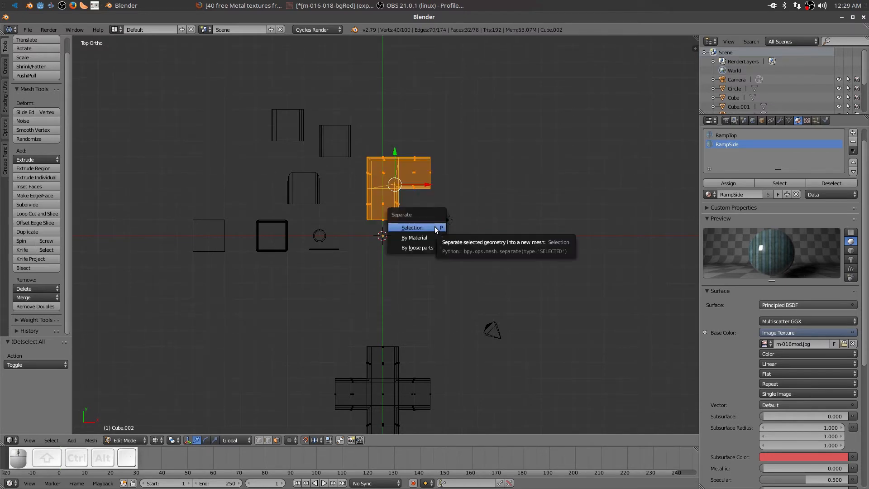
{"action": "left_click", "coordinate": [435, 226]}
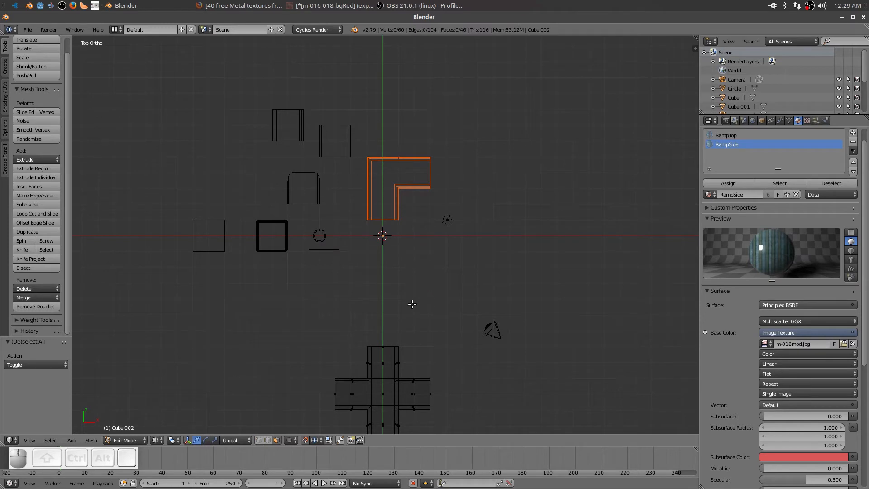
Move the entire cross-shaped block mesh 10 units along Y, centring it on its origin.
{"action": "scroll", "coordinate": [412, 304], "scroll_direction": "down", "scroll_amount": 1}
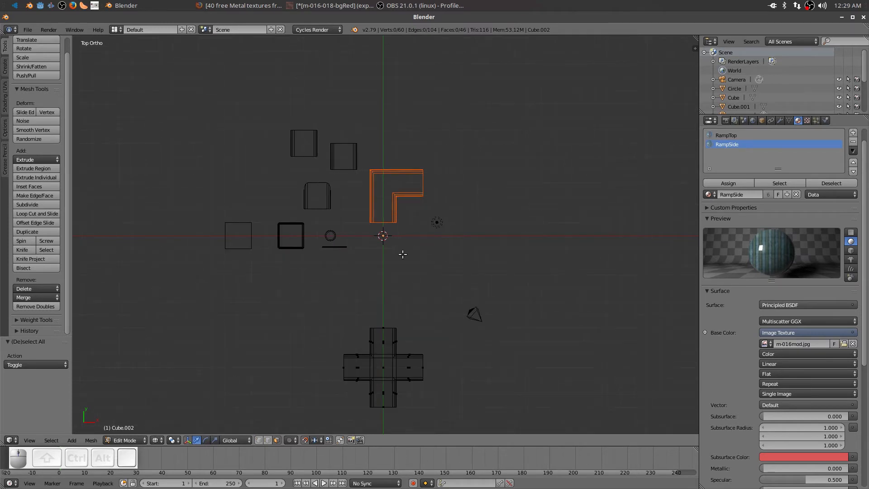
{"action": "key", "text": "a"}
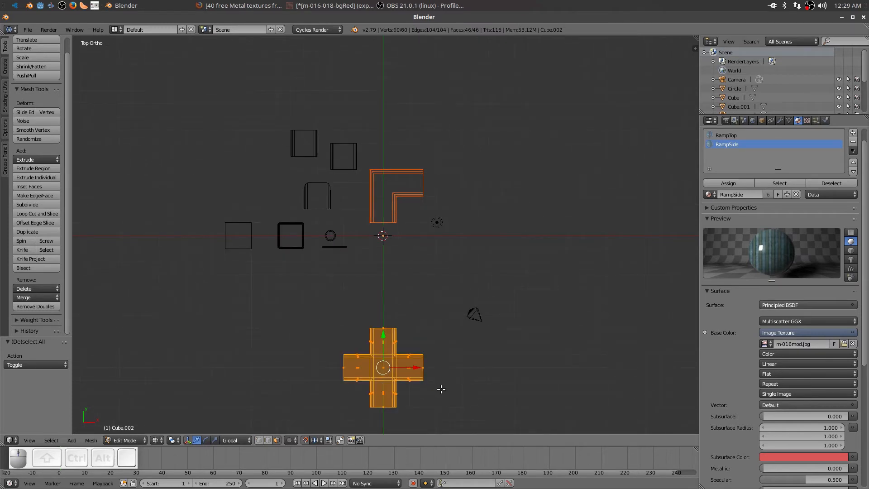
{"action": "scroll", "coordinate": [441, 389], "scroll_direction": "up", "scroll_amount": 1}
{"action": "scroll", "coordinate": [441, 389], "scroll_direction": "down", "scroll_amount": 1}
{"action": "key", "text": "g"}
{"action": "key", "text": "y"}
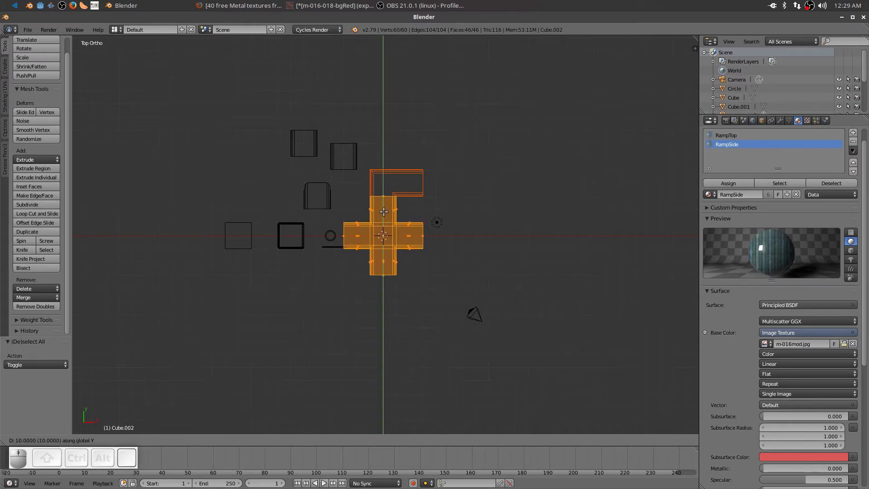
{"action": "left_click", "coordinate": [383, 209]}
Switch the viewport back to Material shading with the cross-shaped block seen from the side.
{"action": "scroll", "coordinate": [434, 310], "scroll_direction": "up", "scroll_amount": 5}
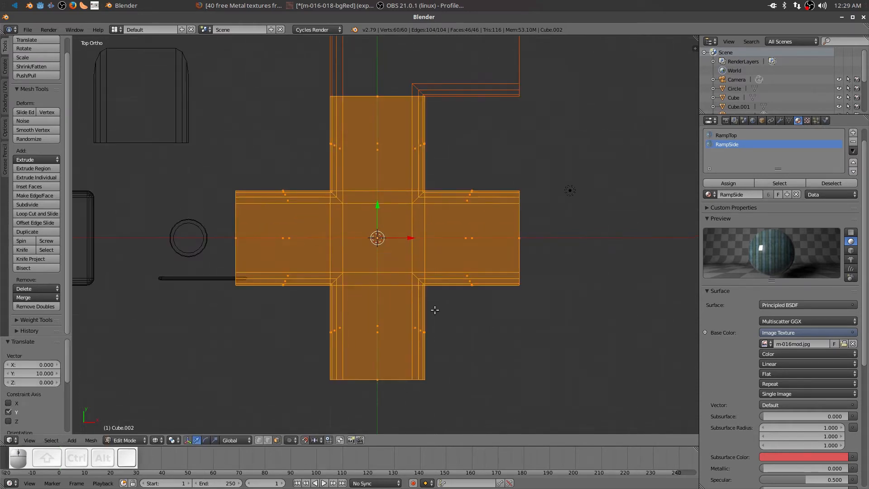
{"action": "middle_click_drag", "start_coordinate": [586, 338], "coordinate": [485, 247]}
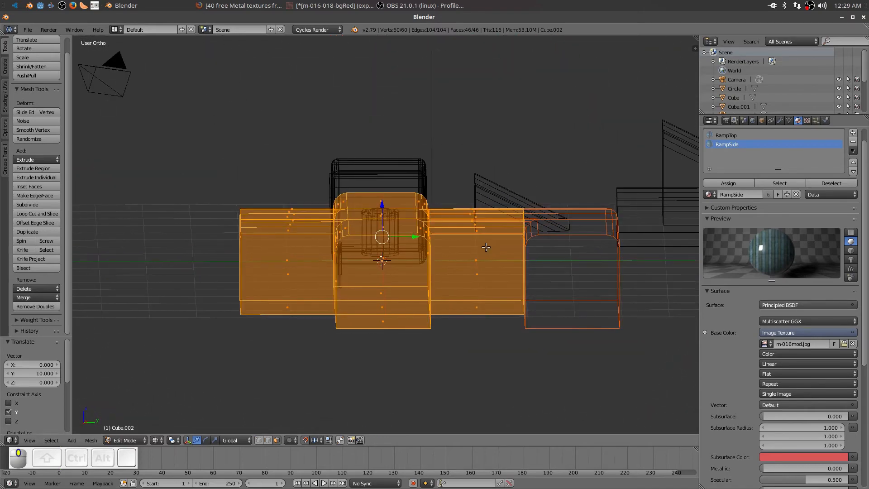
{"action": "left_click", "coordinate": [157, 440]}
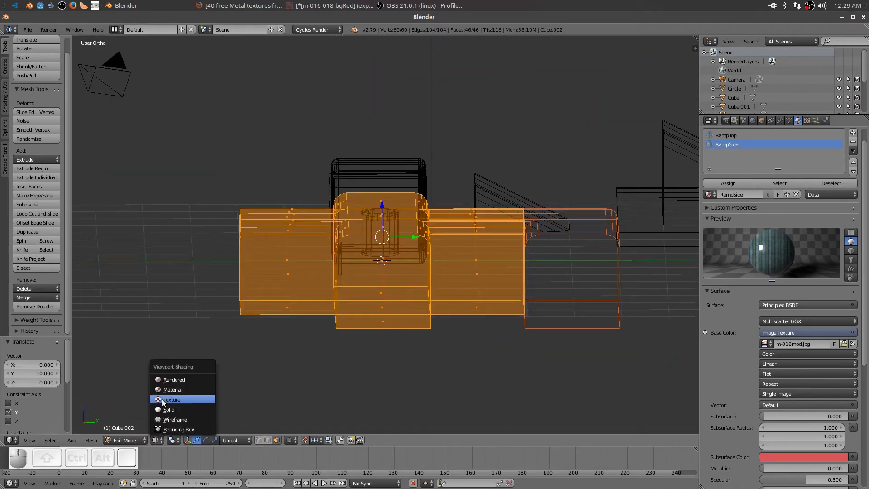
{"action": "left_click", "coordinate": [169, 392]}
{"action": "mouse_move", "coordinate": [362, 395]}
{"action": "middle_mouse_down"}
{"action": "mouse_move", "coordinate": [375, 378]}
{"action": "mouse_move", "coordinate": [363, 374]}
{"action": "mouse_move", "coordinate": [364, 384]}
{"action": "middle_mouse_up"}
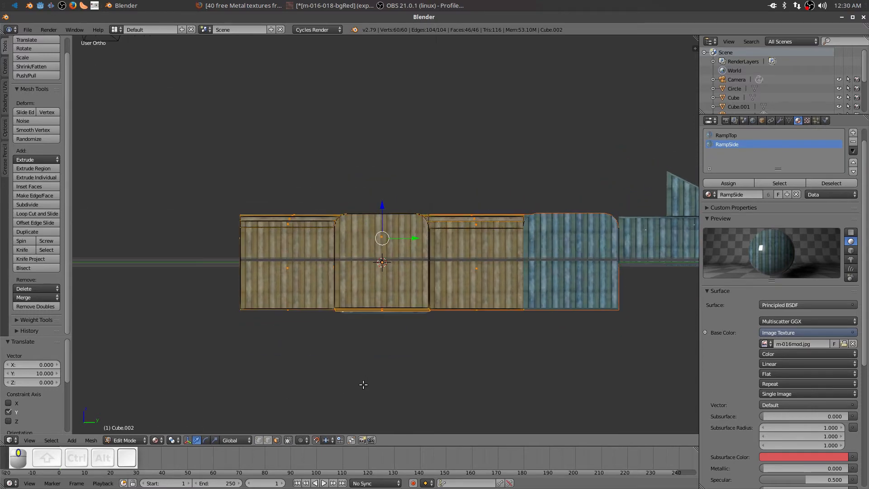
Raise the cross-shaped block's mesh about 0.991 units along Z in right orthographic view, and leave mesh editing.
{"action": "key", "text": "KP_3"}
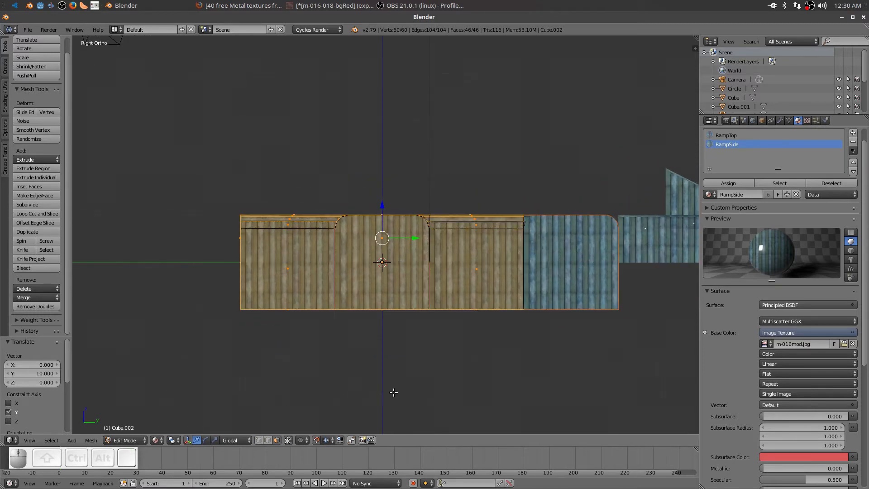
{"action": "key", "text": "g"}
{"action": "key", "text": "z"}
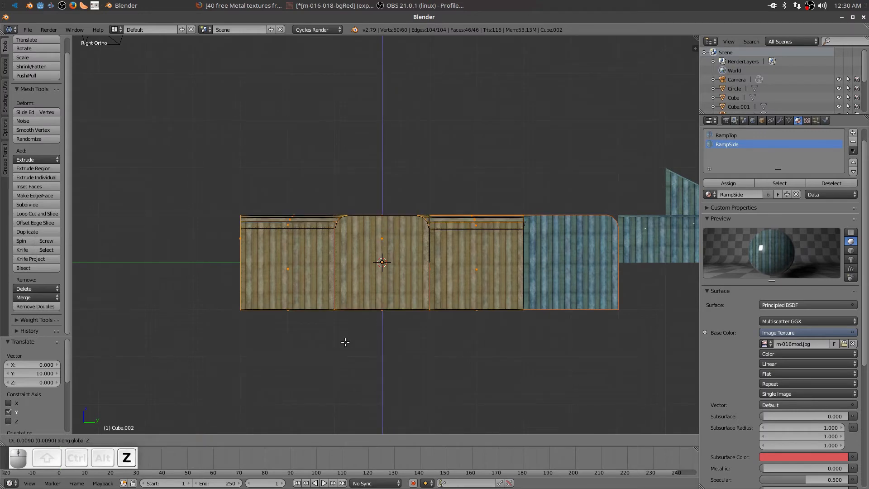
{"action": "left_click", "coordinate": [359, 295]}
{"action": "middle_click_drag", "start_coordinate": [358, 294], "coordinate": [398, 397]}
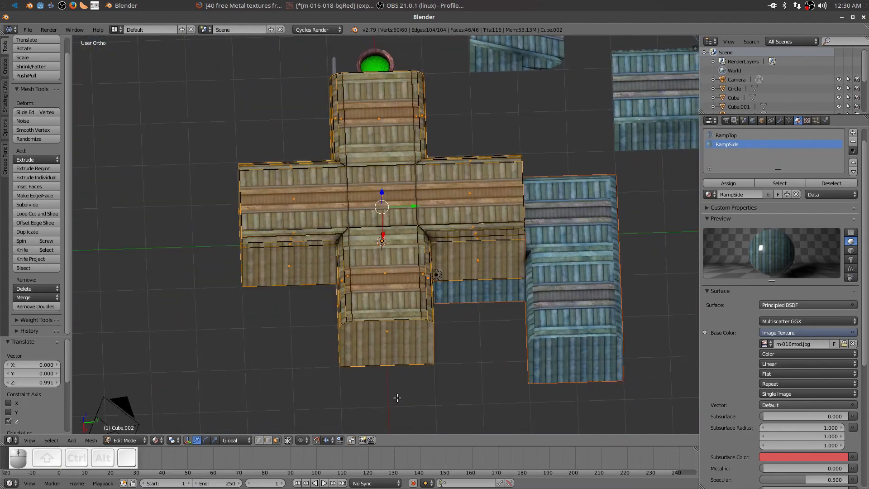
{"action": "key", "text": "Tab"}
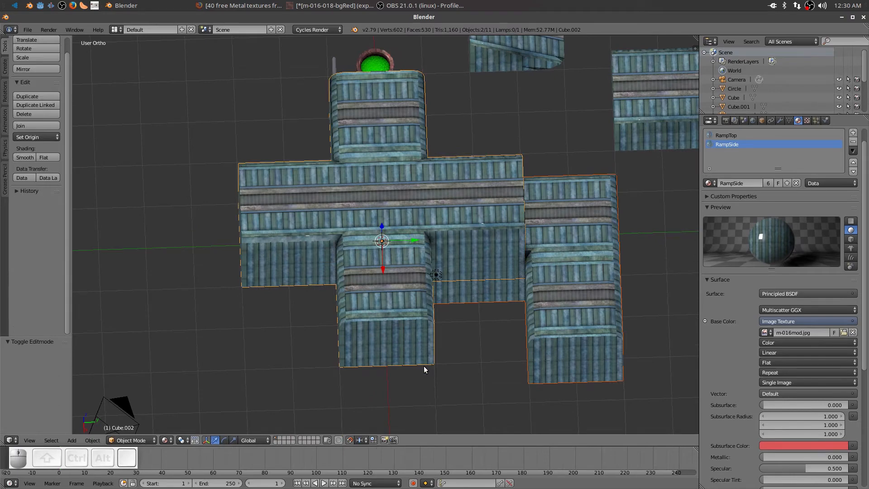
Try rotating the selected cross and L-shaped blocks about the global Z axis to check their pivot.
{"action": "key", "text": "r"}
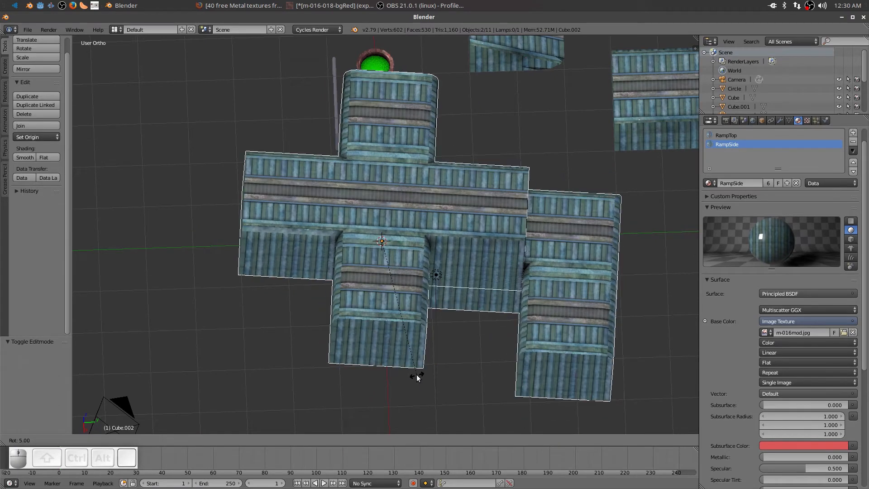
{"action": "key", "text": "z"}
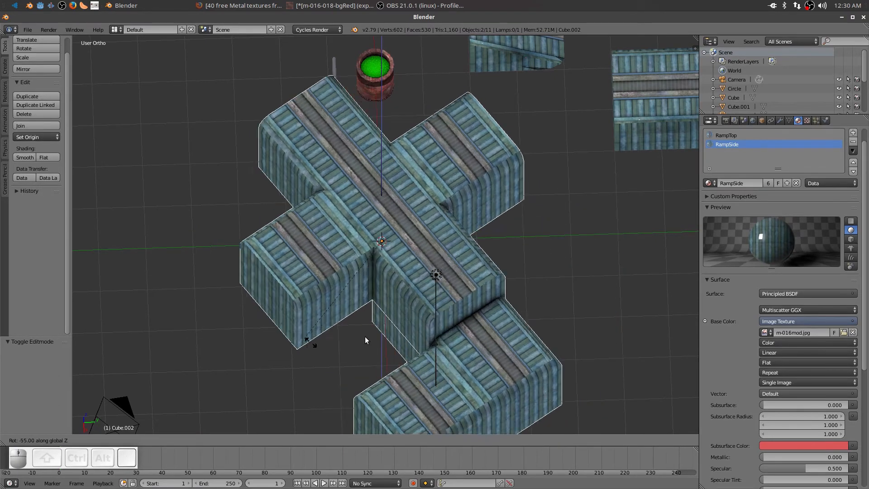
{"action": "right_click", "coordinate": [492, 284]}
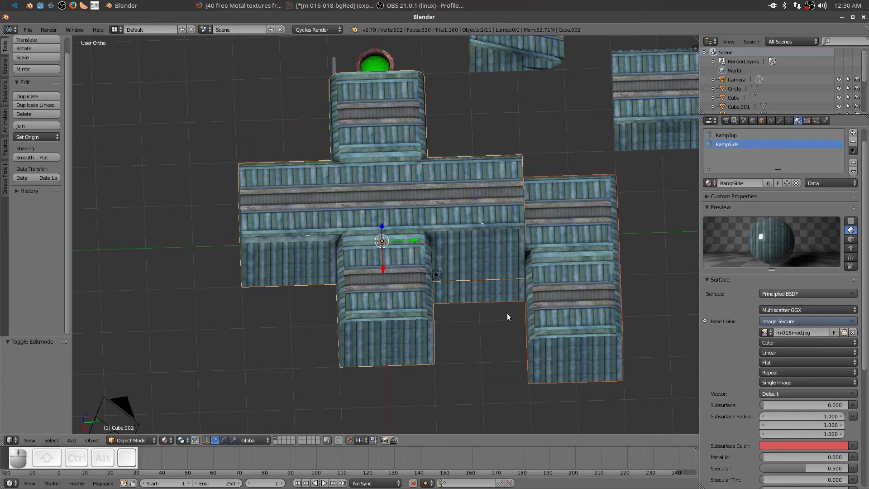
{"action": "scroll", "coordinate": [491, 338], "scroll_direction": "down", "scroll_amount": 3}
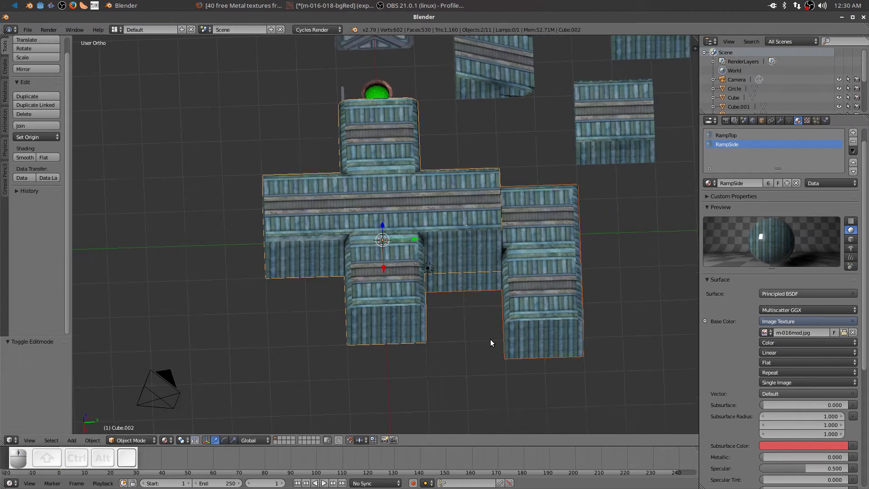
Move the L-shaped block 4 units along Y, clear of the cross-shaped block.
{"action": "right_click", "coordinate": [501, 282]}
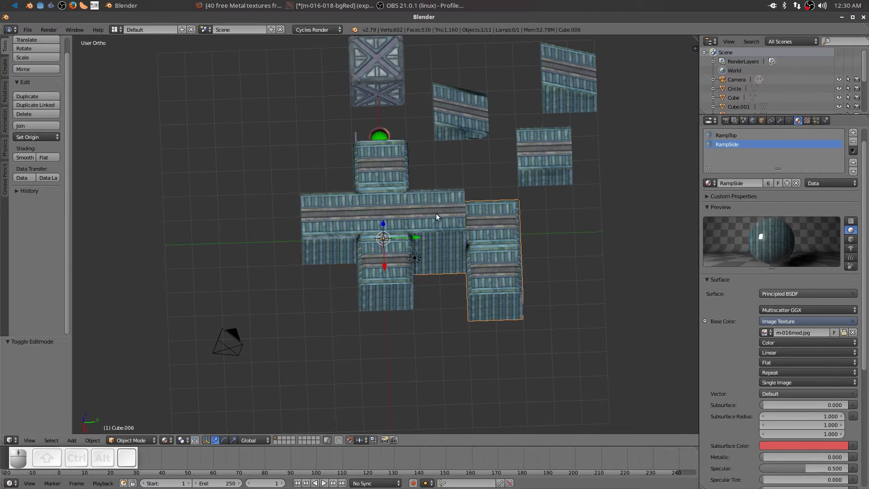
{"action": "right_click", "coordinate": [488, 259]}
{"action": "key", "text": "g"}
{"action": "key", "text": "y"}
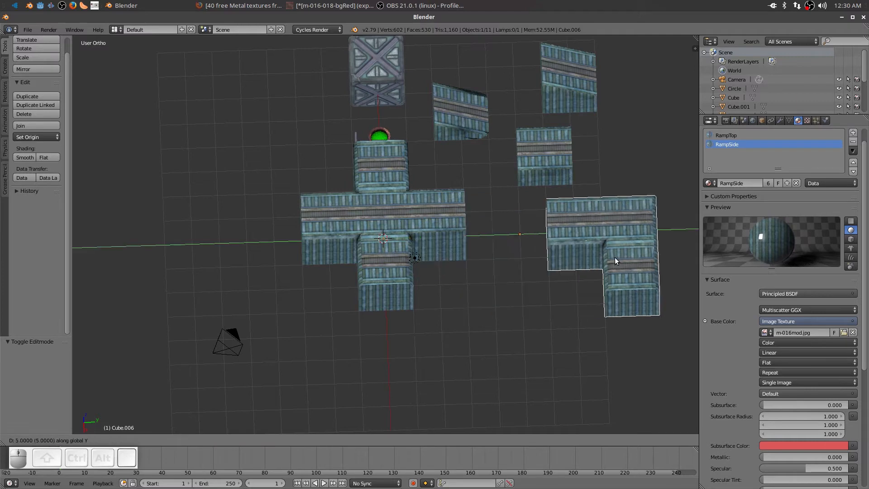
{"action": "left_click", "coordinate": [598, 254]}
Try rotating the cross-shaped block on its own about the global Z, X and Y axes to check its pivot.
{"action": "right_click", "coordinate": [419, 203]}
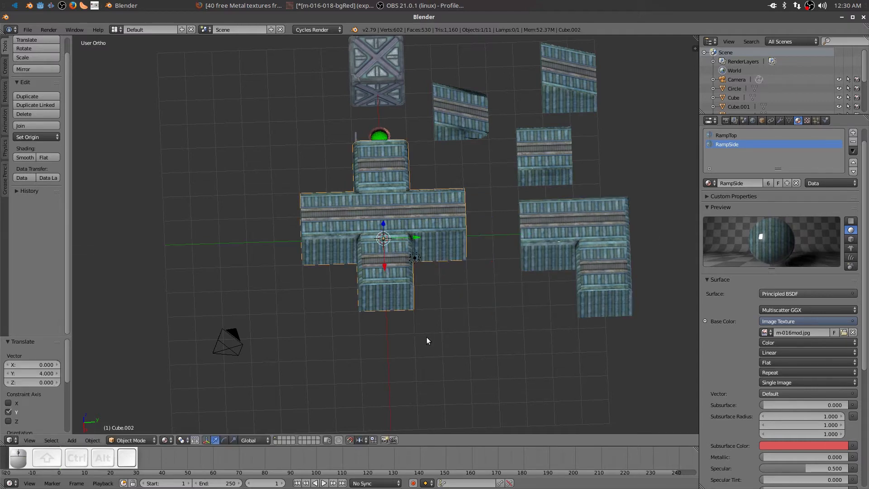
{"action": "key", "text": "g"}
{"action": "key", "text": "r"}
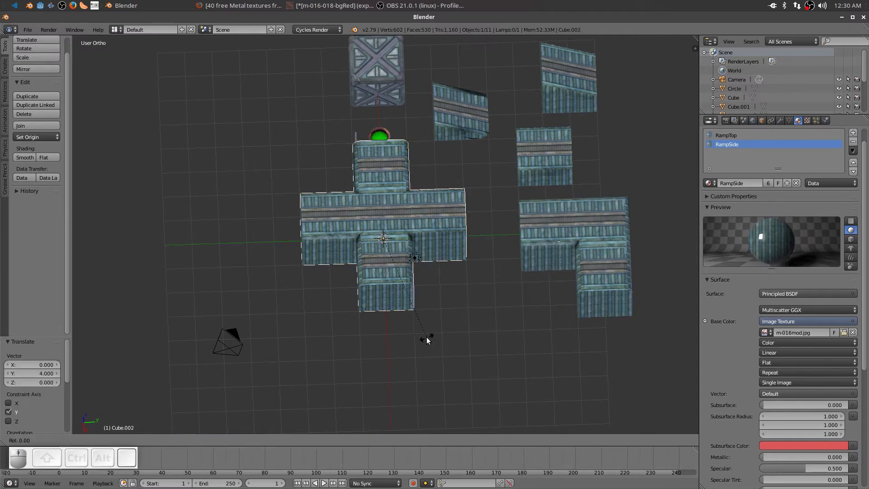
{"action": "right_click", "coordinate": [427, 338]}
{"action": "key", "text": "r"}
{"action": "key", "text": "z"}
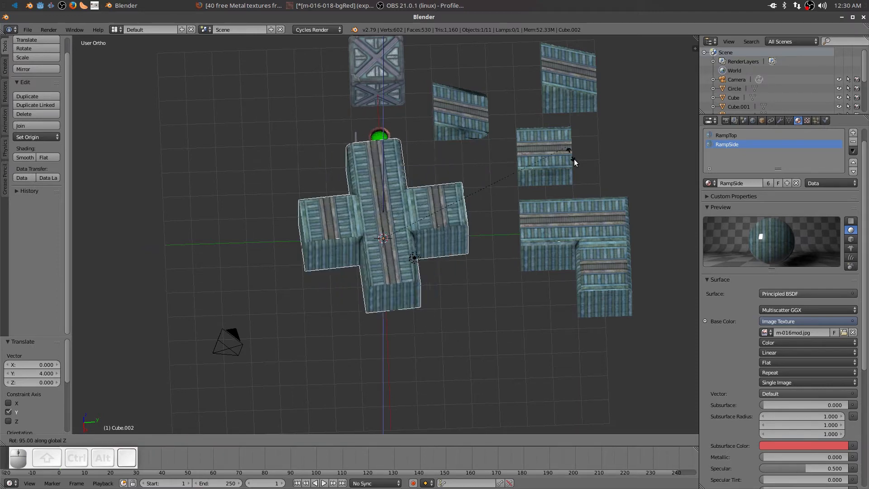
{"action": "left_click", "coordinate": [484, 325]}
{"action": "key", "text": "r"}
{"action": "key", "text": "x"}
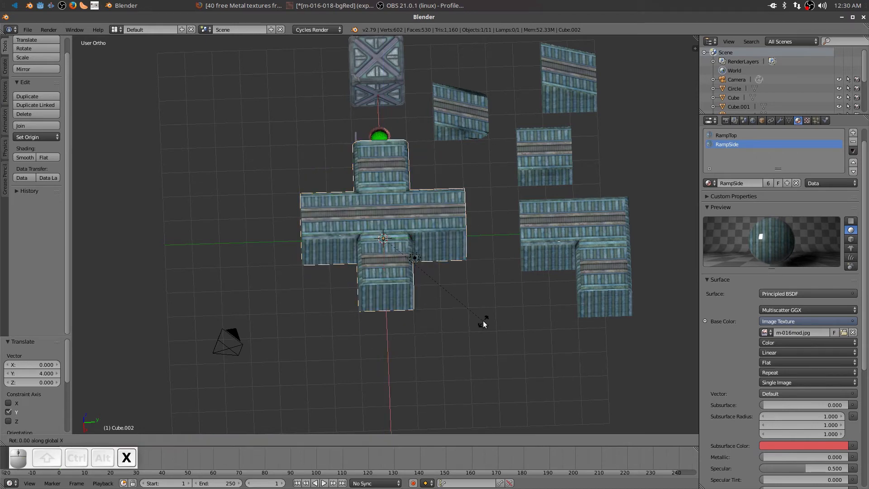
{"action": "key", "text": "y"}
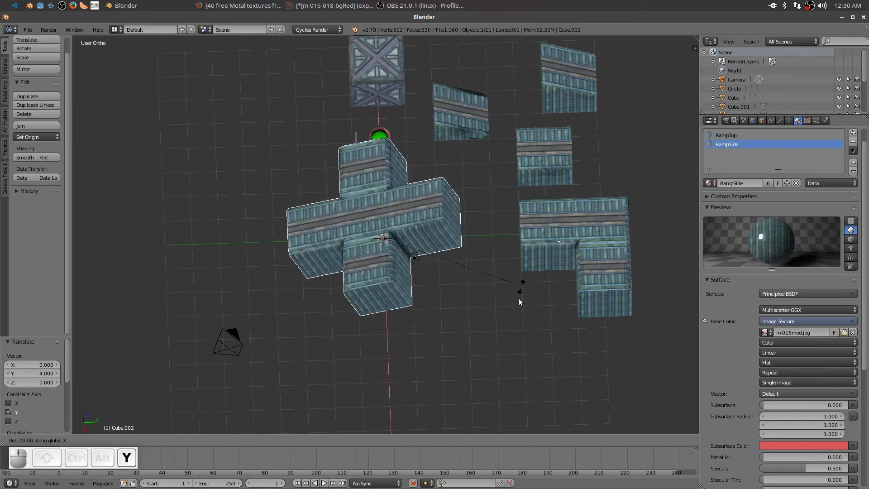
{"action": "left_click", "coordinate": [459, 336]}
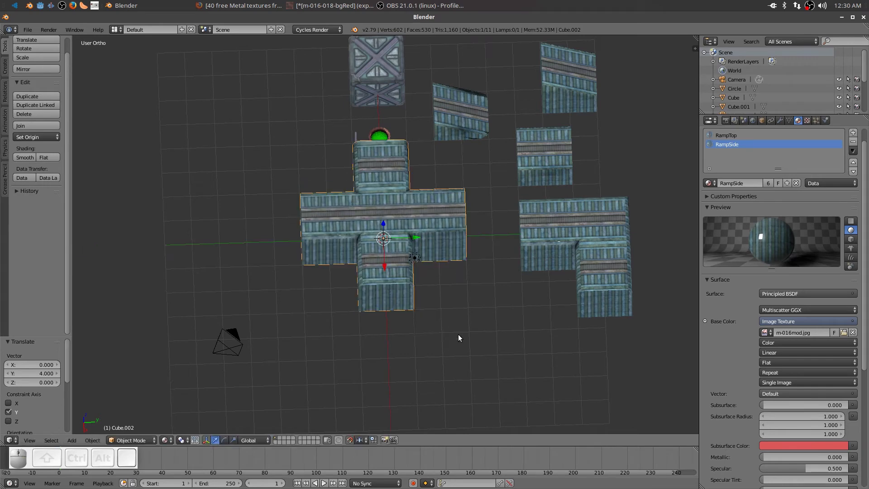
Place the cross-shaped block aside by moving it -5 units along Y and -6 units along X.
{"action": "scroll", "coordinate": [465, 346], "scroll_direction": "down", "scroll_amount": 2}
{"action": "middle_click_drag", "start_coordinate": [466, 342], "coordinate": [454, 358]}
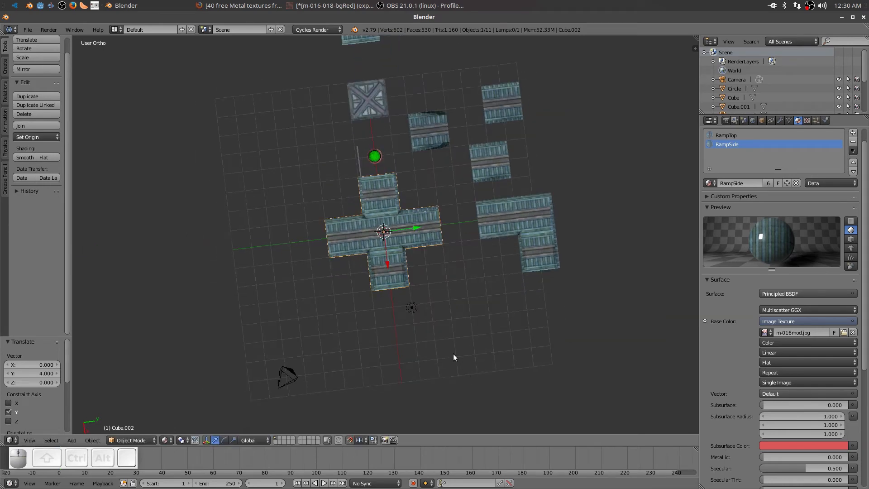
{"action": "key", "text": "g"}
{"action": "key", "text": "y"}
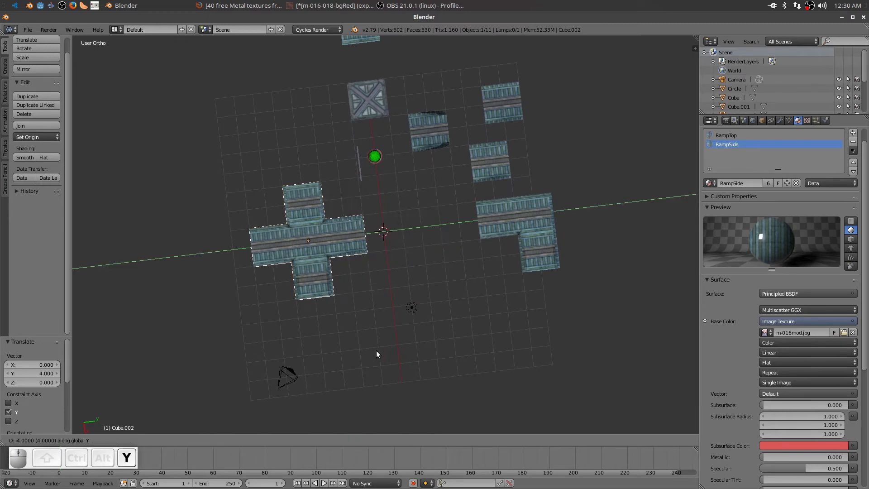
{"action": "left_click", "coordinate": [352, 348]}
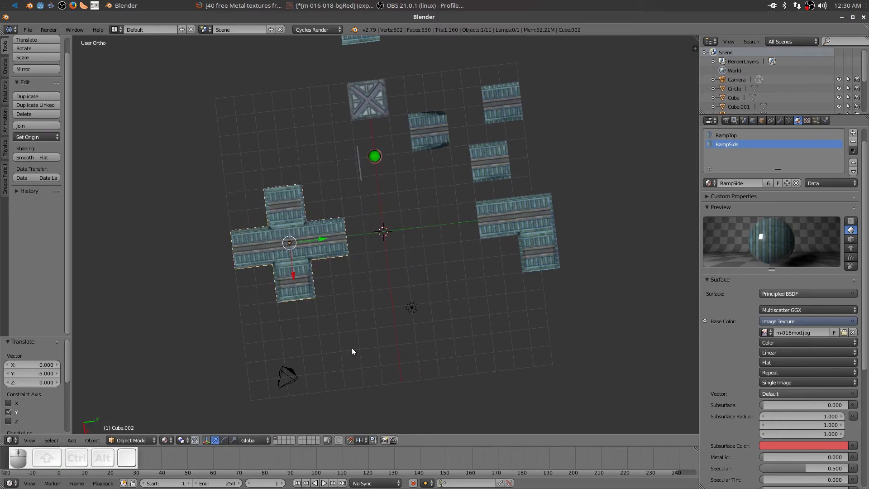
{"action": "key", "text": "g"}
{"action": "key", "text": "y"}
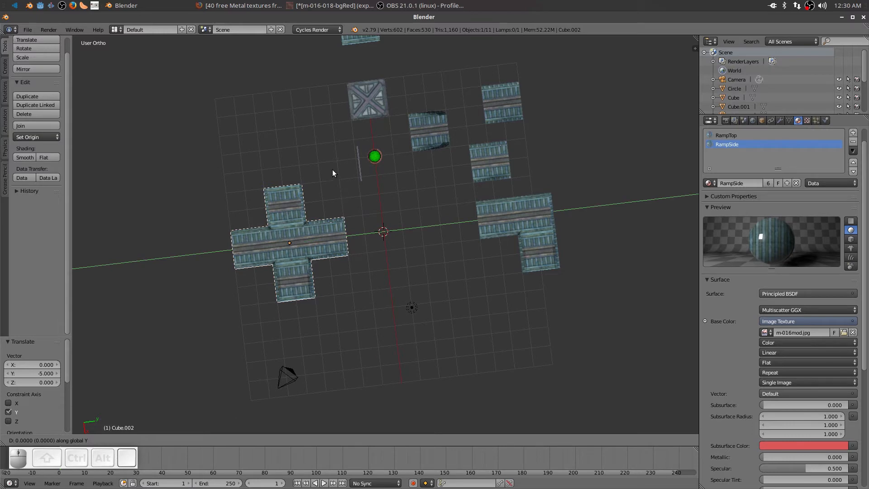
{"action": "key", "text": "x"}
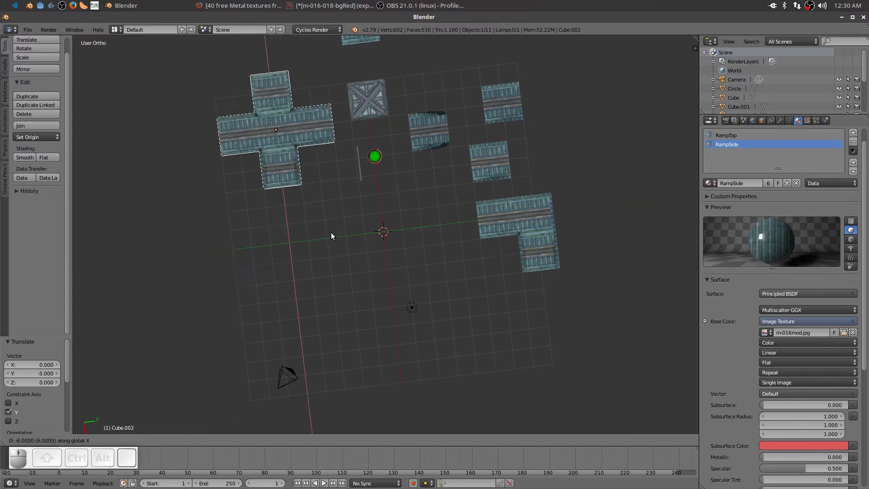
{"action": "left_click", "coordinate": [330, 229]}
Move the L-shaped block -4 units along Y in top view, putting its origin at the world centre.
{"action": "middle_click_drag", "start_coordinate": [428, 268], "coordinate": [487, 277]}
{"action": "right_click", "coordinate": [541, 225]}
{"action": "middle_click_drag", "start_coordinate": [541, 226], "coordinate": [425, 288]}
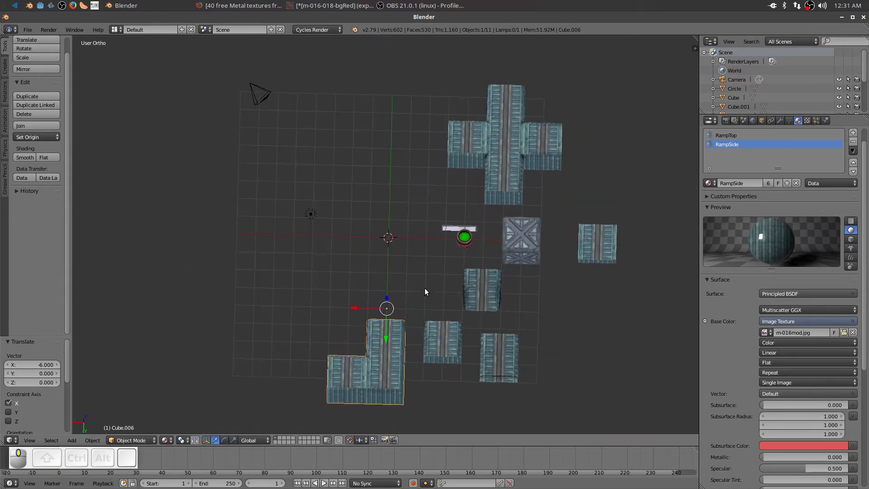
{"action": "scroll", "coordinate": [425, 288], "scroll_direction": "up", "scroll_amount": 2}
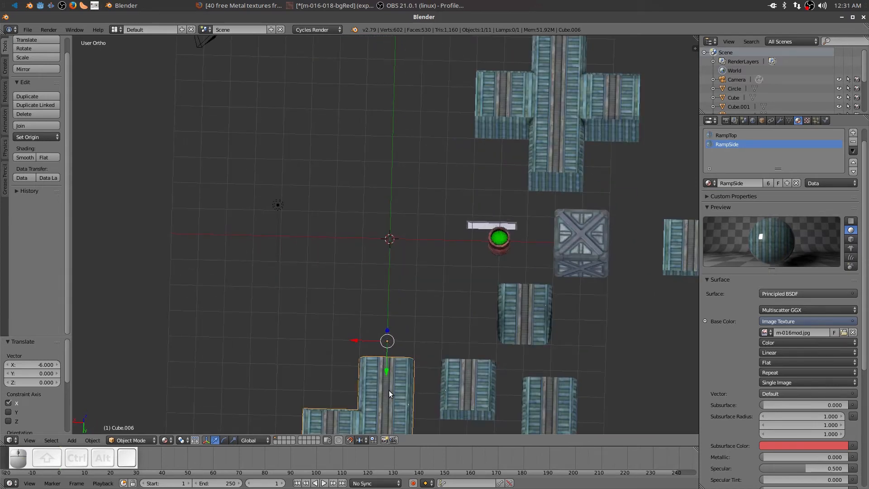
{"action": "key", "text": "KP_7"}
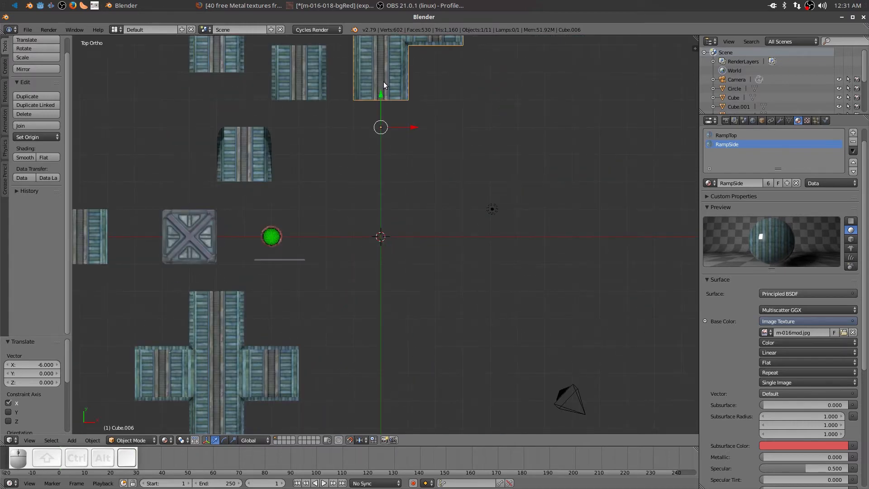
{"action": "key", "text": "g"}
{"action": "key", "text": "y"}
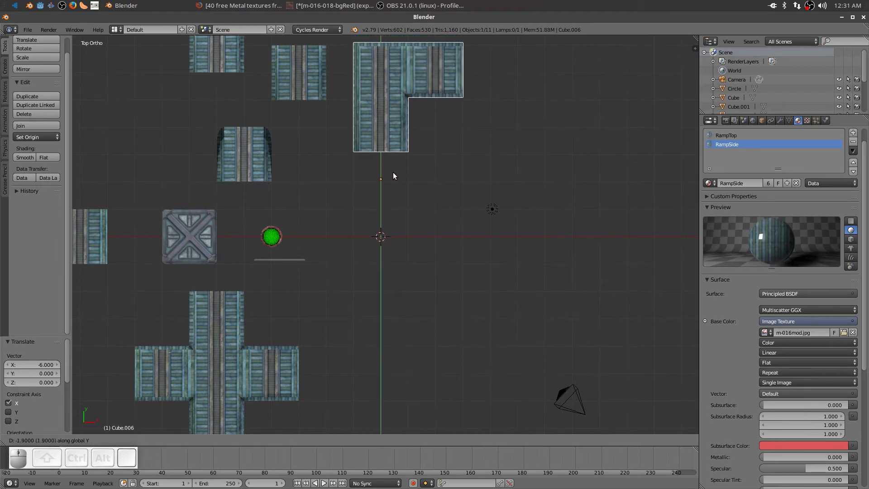
{"action": "left_click", "coordinate": [396, 227]}
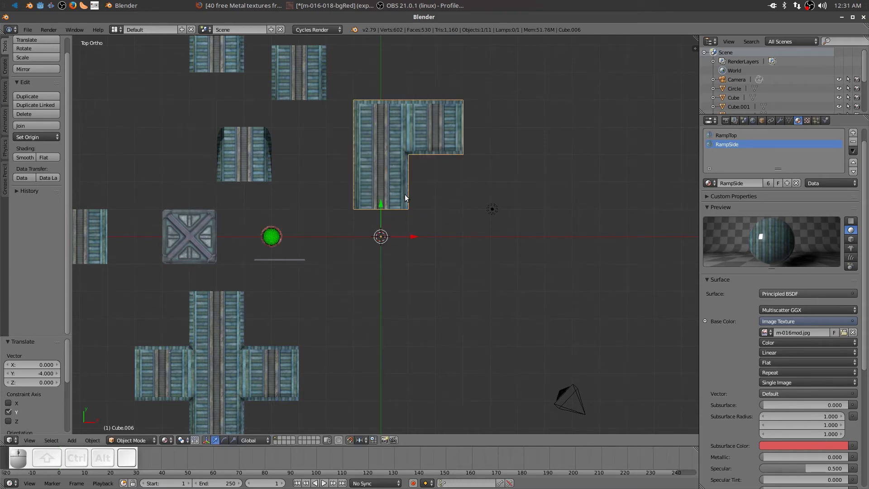
Shift the L-shaped block's entire mesh about -3.939 units along Y, centring its corner section on the origin.
{"action": "key", "text": "Tab"}
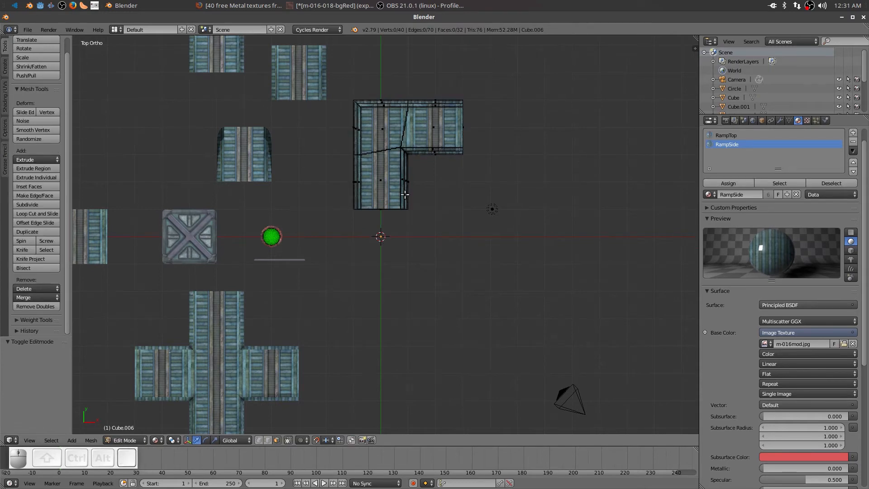
{"action": "key", "text": "a"}
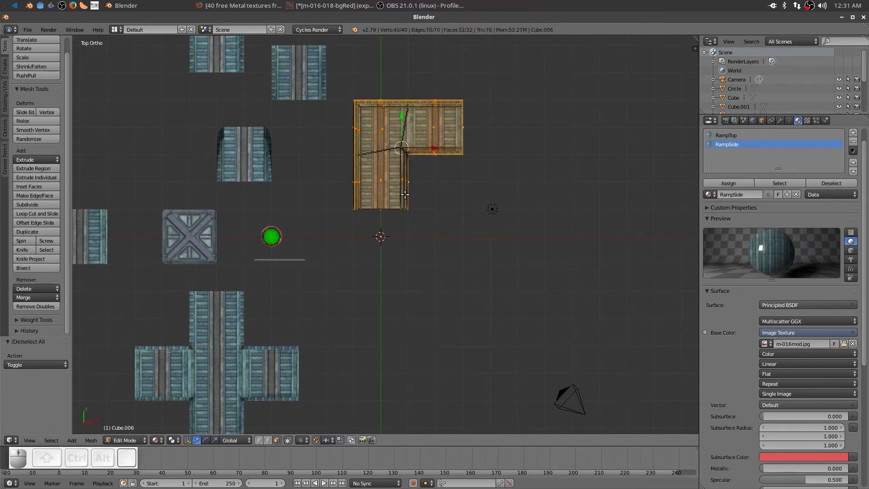
{"action": "key", "text": "g"}
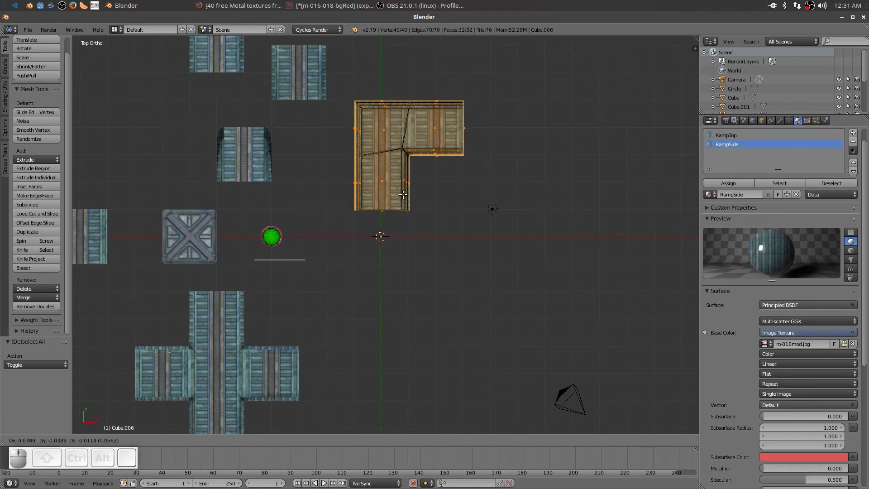
{"action": "key", "text": "y"}
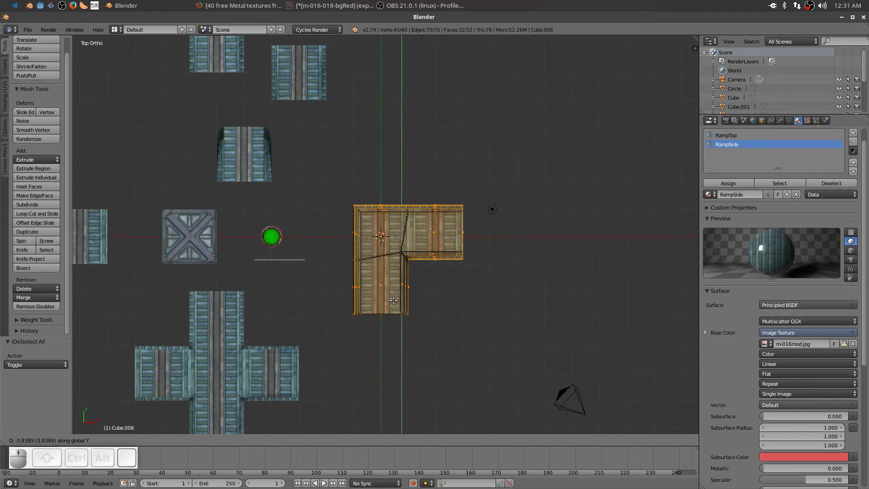
{"action": "left_click", "coordinate": [393, 302]}
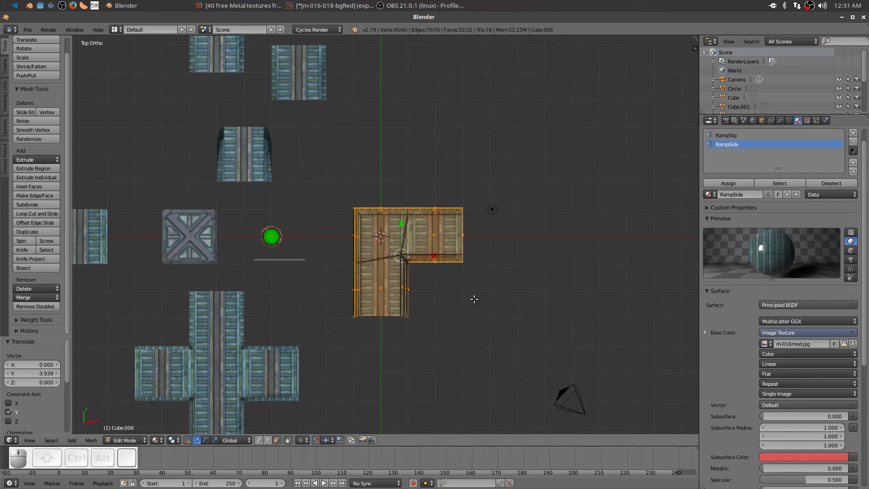
Raise the L-shaped block's mesh about 0.989 units along Z in right orthographic view, setting its base level with the origin.
{"action": "middle_click_drag", "start_coordinate": [490, 324], "coordinate": [385, 229]}
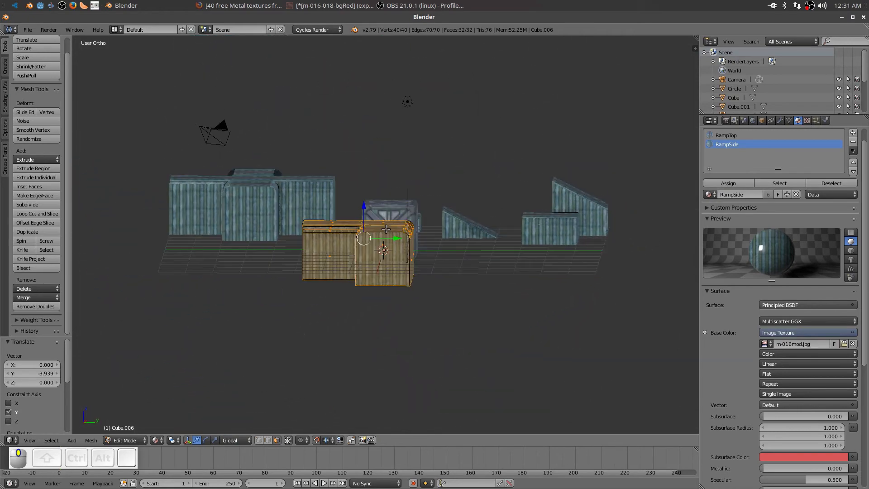
{"action": "key", "text": "KP_3"}
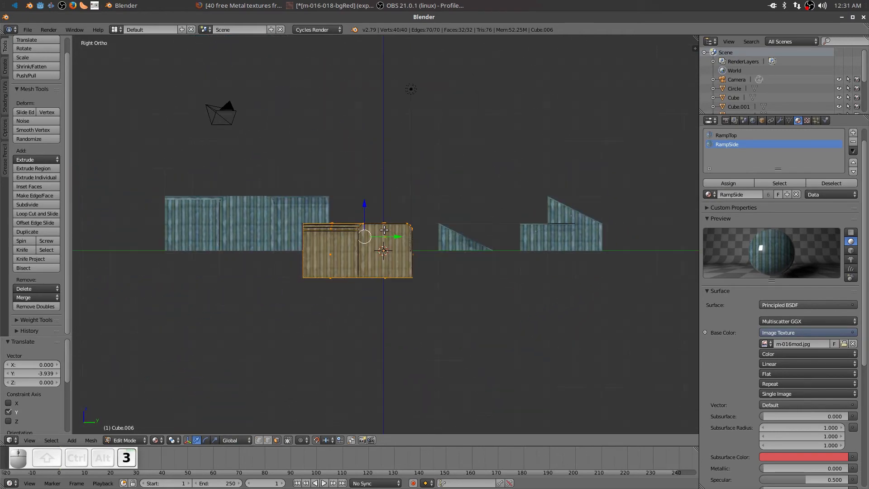
{"action": "key", "text": "g"}
{"action": "key", "text": "z"}
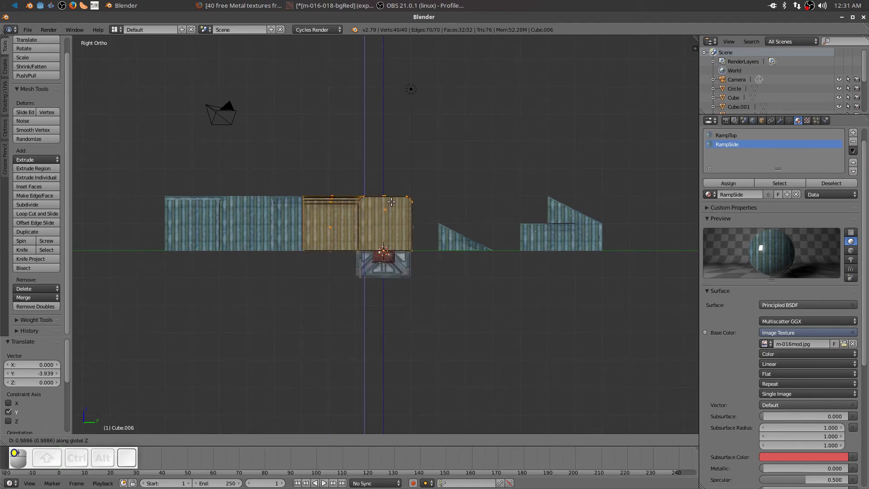
{"action": "left_click", "coordinate": [392, 202]}
Inspect the L-shaped block's underside around its origin, and leave mesh editing.
{"action": "middle_click_drag", "start_coordinate": [436, 295], "coordinate": [410, 328]}
{"action": "scroll", "coordinate": [398, 229], "scroll_direction": "up", "scroll_amount": 5}
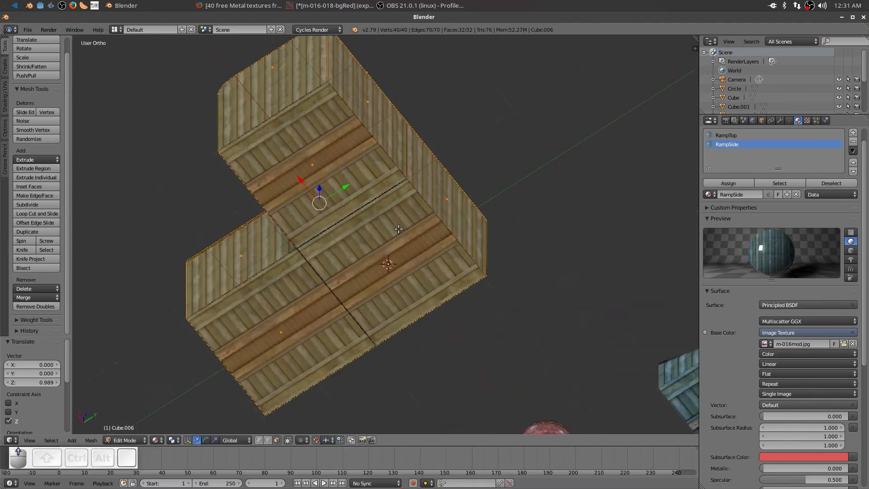
{"action": "scroll", "coordinate": [398, 229], "scroll_direction": "up", "scroll_amount": 1}
{"action": "middle_click_drag", "start_coordinate": [389, 269], "coordinate": [337, 249]}
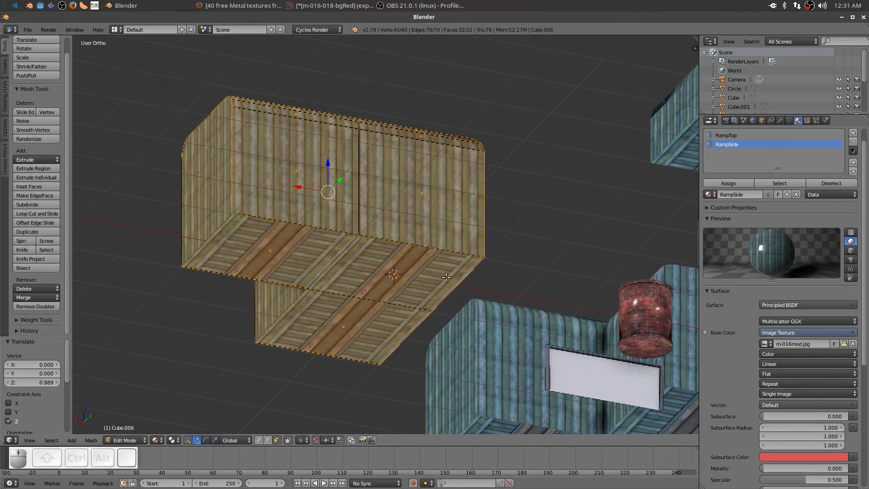
{"action": "middle_click_drag", "start_coordinate": [405, 259], "coordinate": [435, 324]}
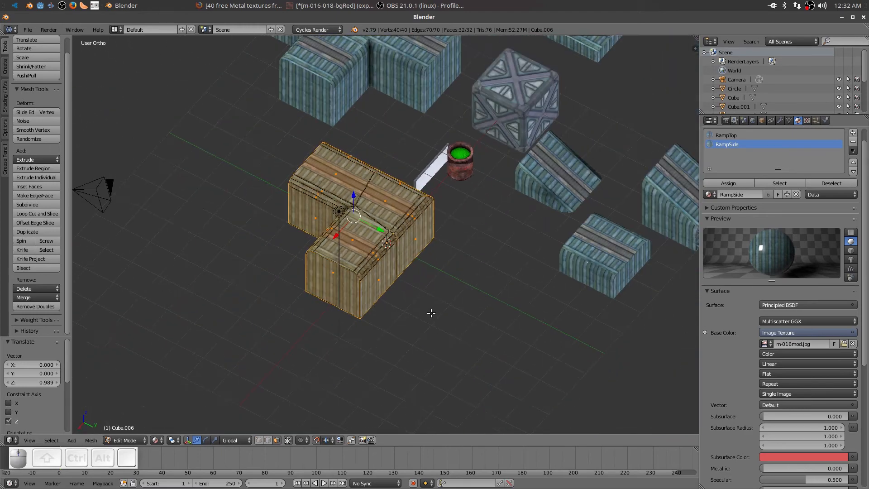
{"action": "key", "text": "r"}
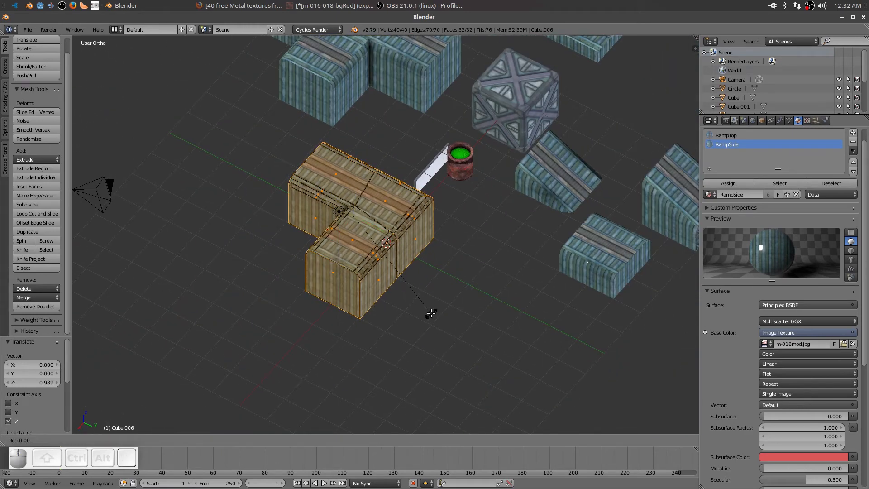
{"action": "left_click", "coordinate": [431, 313]}
{"action": "key", "text": "Tab"}
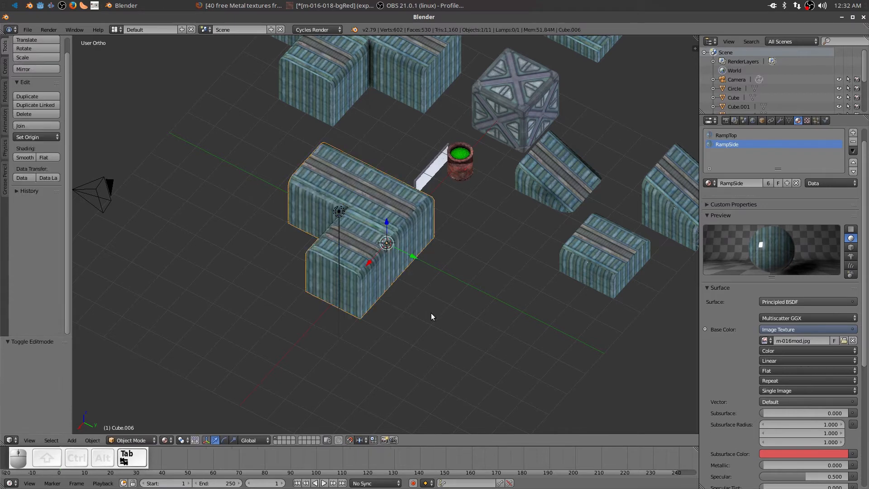
Try rotating the L-shaped block about the global Z, X and Y axes to check its corner pivot.
{"action": "key", "text": "r"}
{"action": "key", "text": "z"}
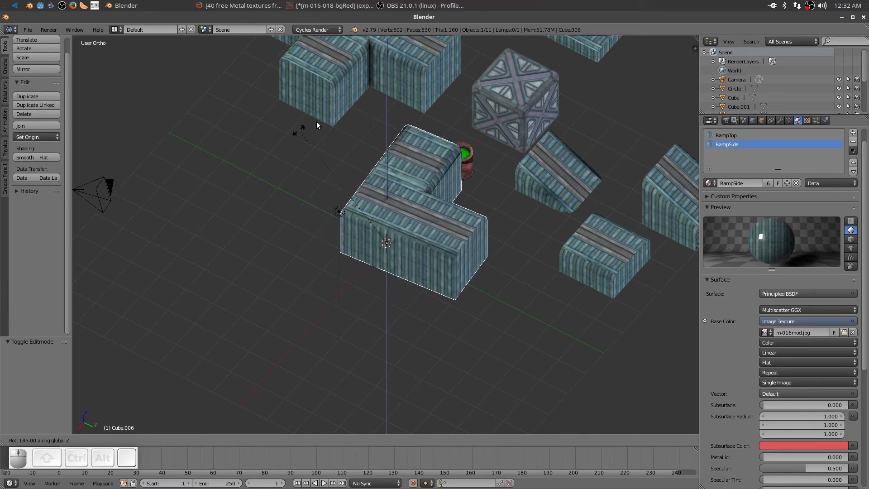
{"action": "right_click", "coordinate": [401, 320]}
{"action": "key", "text": "r"}
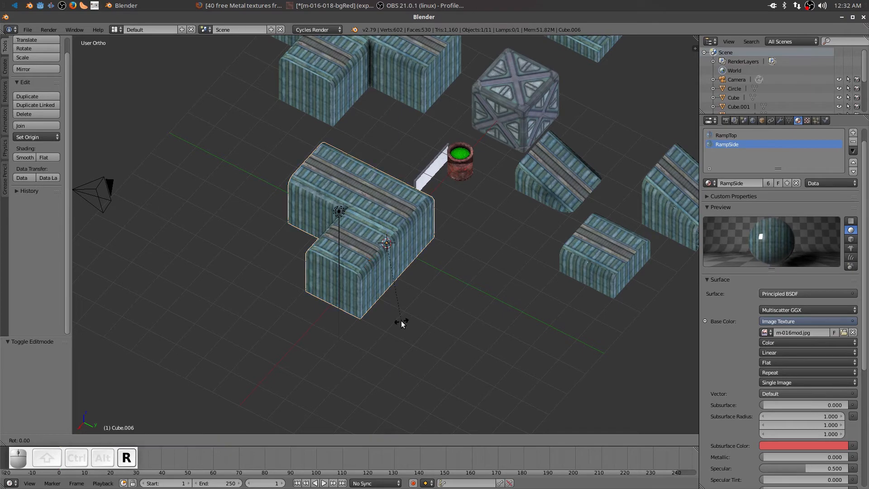
{"action": "key", "text": "x"}
{"action": "key", "text": "y"}
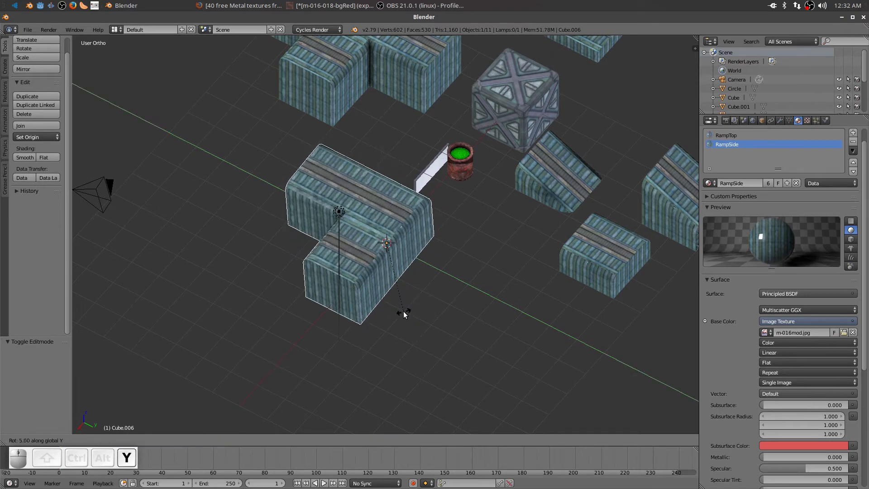
{"action": "right_click", "coordinate": [431, 377]}
{"action": "middle_click_drag", "start_coordinate": [431, 377], "coordinate": [407, 300]}
{"action": "scroll", "coordinate": [526, 382], "scroll_direction": "down", "scroll_amount": 2}
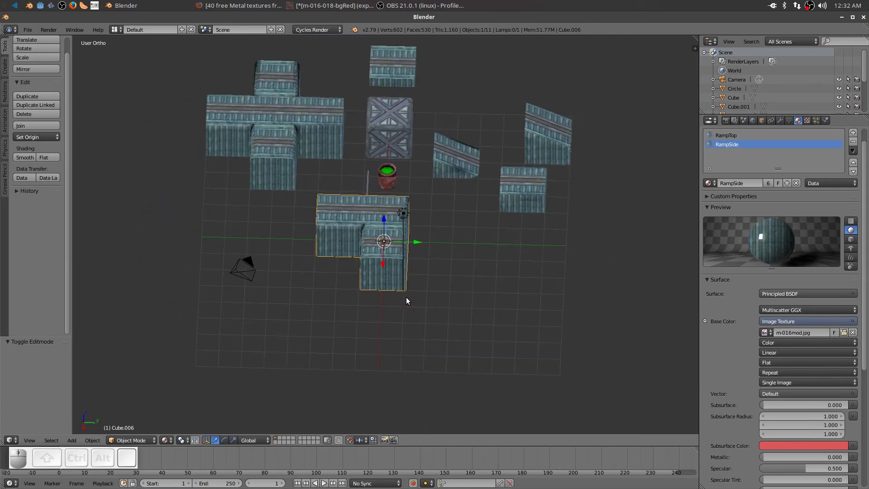
Move the L-shaped block -6 units along Y, clear of the world origin.
{"action": "key", "text": "g"}
{"action": "key", "text": "y"}
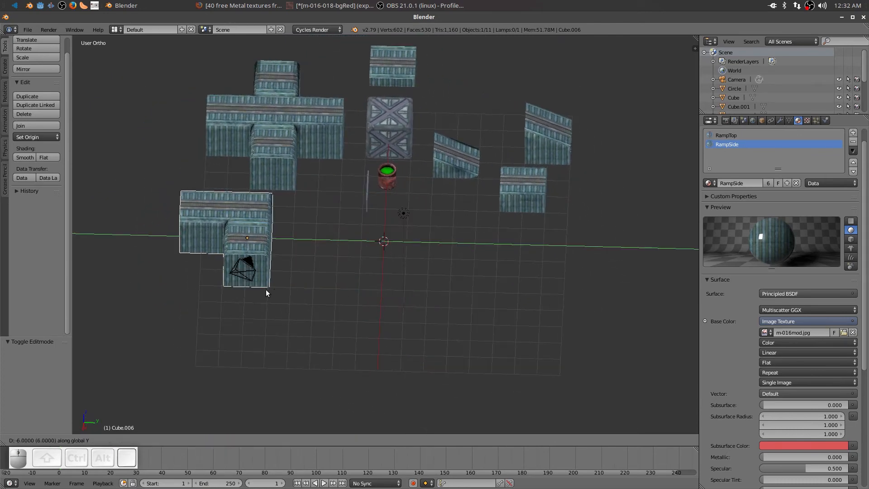
{"action": "left_click", "coordinate": [266, 293]}
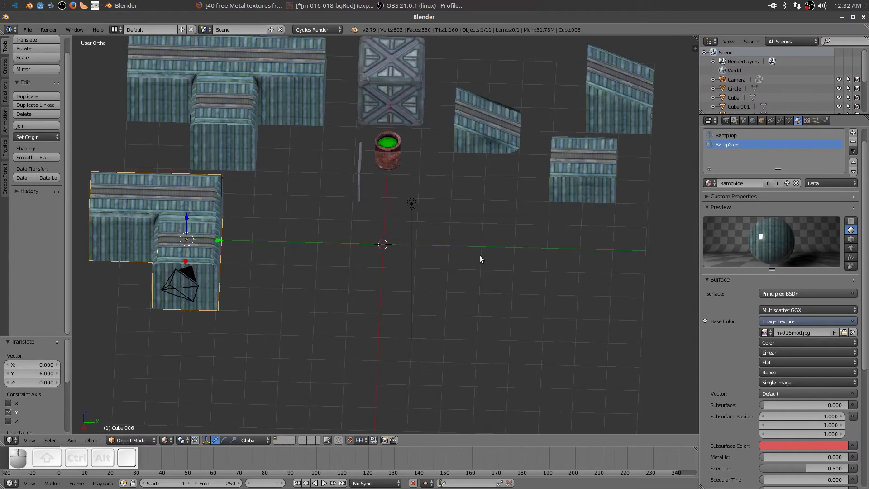
Move the metal crate 7 units along X in top orthographic view, placing it on the world origin.
{"action": "scroll", "coordinate": [479, 251], "scroll_direction": "down", "scroll_amount": 3}
{"action": "middle_click_drag", "start_coordinate": [479, 251], "coordinate": [468, 205]}
{"action": "middle_click_drag", "start_coordinate": [411, 243], "coordinate": [439, 319]}
{"action": "right_click", "coordinate": [391, 143]}
{"action": "key", "text": "KP_7"}
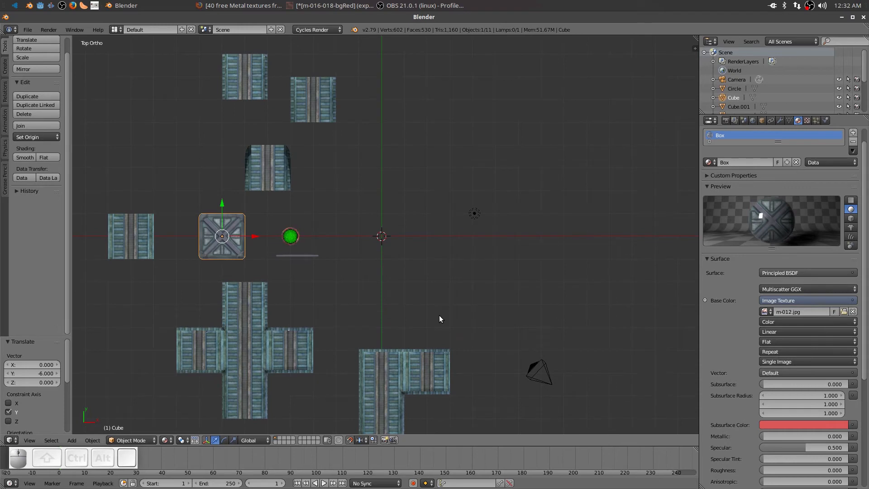
{"action": "key", "text": "g"}
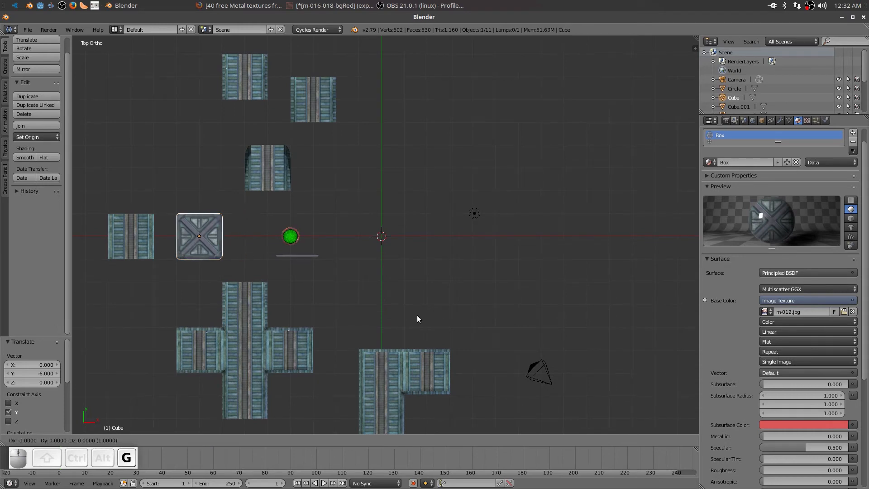
{"action": "left_click", "coordinate": [598, 304]}
Raise the crate's entire mesh 1 unit along Z in right orthographic view, setting its base on the object origin, and leave mesh editing.
{"action": "scroll", "coordinate": [459, 269], "scroll_direction": "up", "scroll_amount": 5}
{"action": "middle_click_drag", "start_coordinate": [485, 301], "coordinate": [391, 204]}
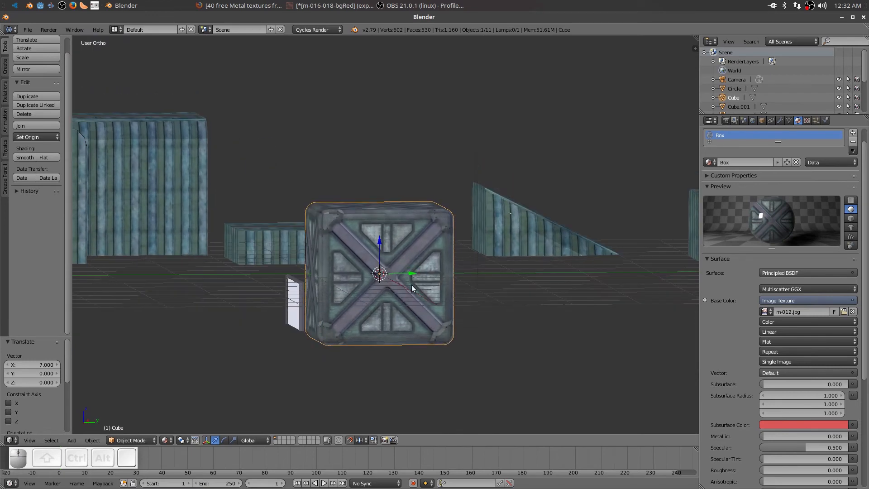
{"action": "middle_click_drag", "start_coordinate": [406, 330], "coordinate": [399, 346]}
{"action": "key", "text": "KP_3"}
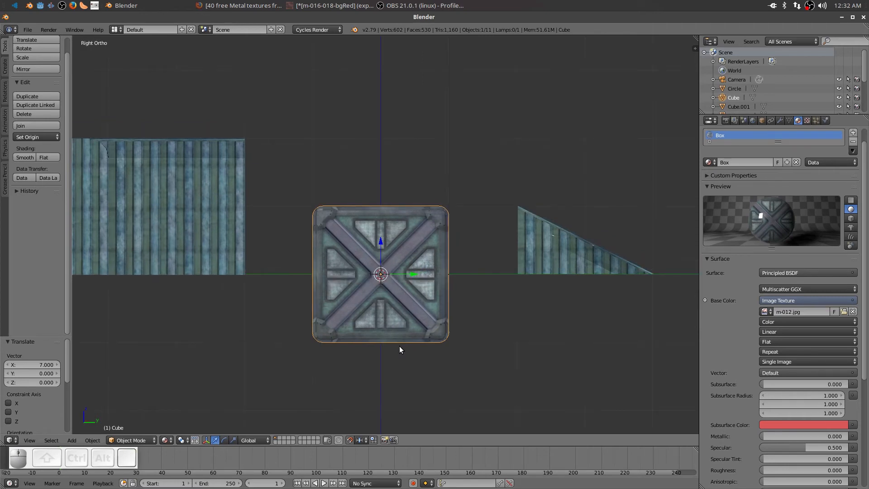
{"action": "key", "text": "Tab"}
{"action": "key", "text": "a"}
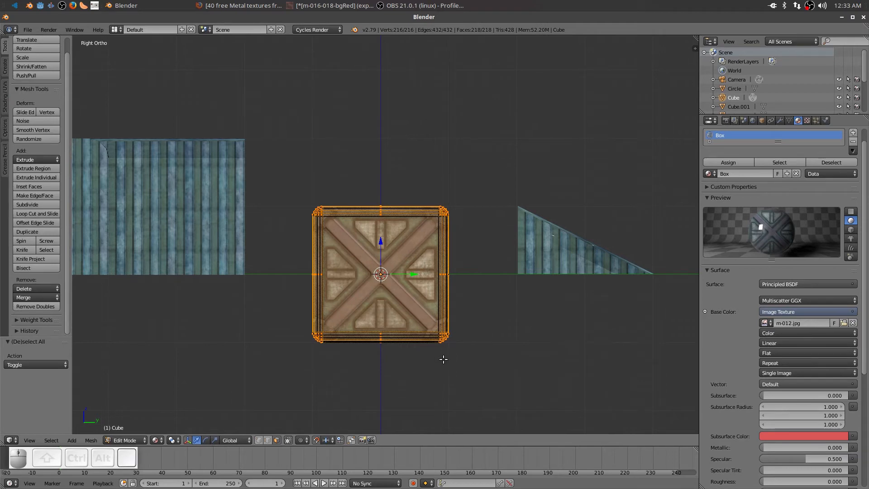
{"action": "key", "text": "g"}
{"action": "key", "text": "z"}
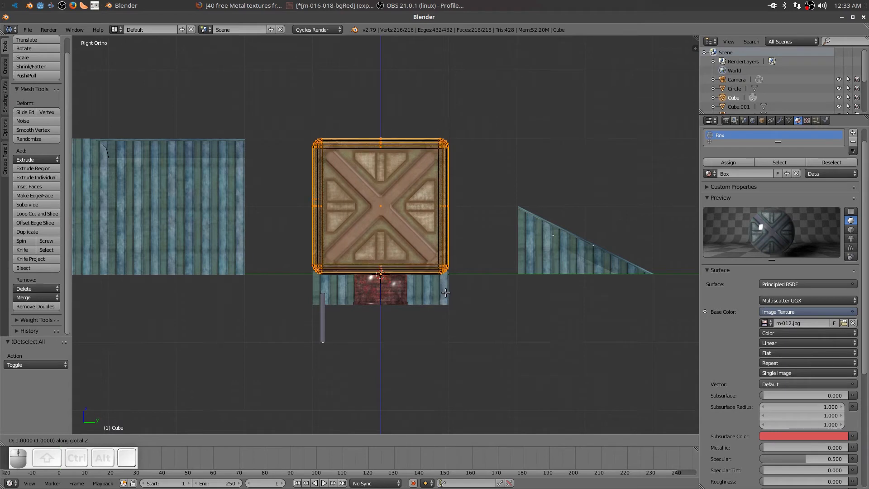
{"action": "left_click", "coordinate": [446, 293]}
{"action": "middle_click_drag", "start_coordinate": [409, 357], "coordinate": [394, 294]}
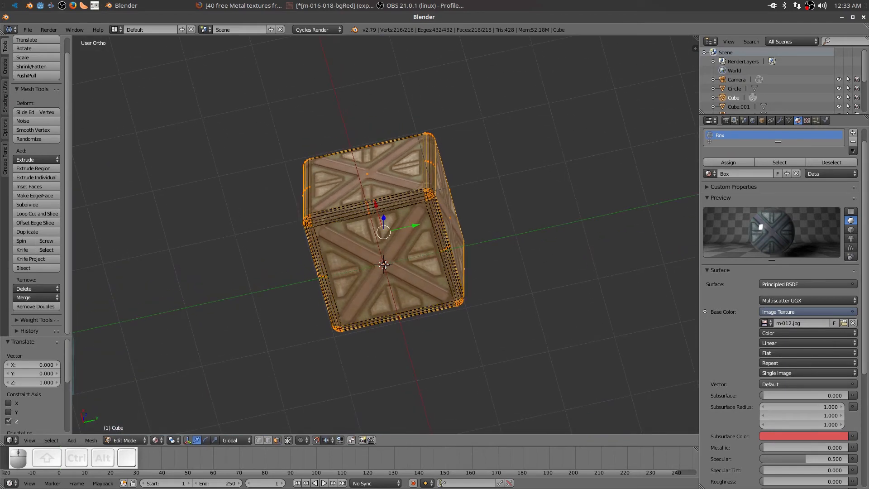
{"action": "key", "text": "Tab"}
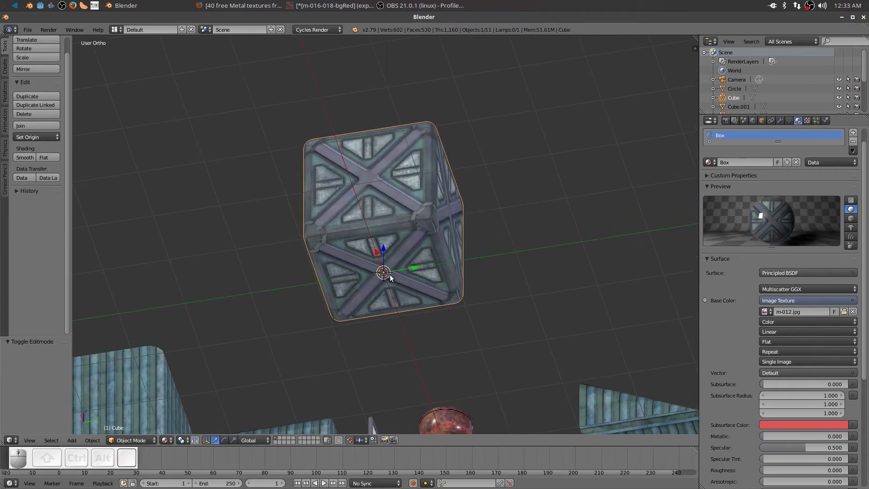
Try rotating the crate about the global Z, X and Y axes to check its base pivot.
{"action": "middle_click_drag", "start_coordinate": [389, 274], "coordinate": [414, 367]}
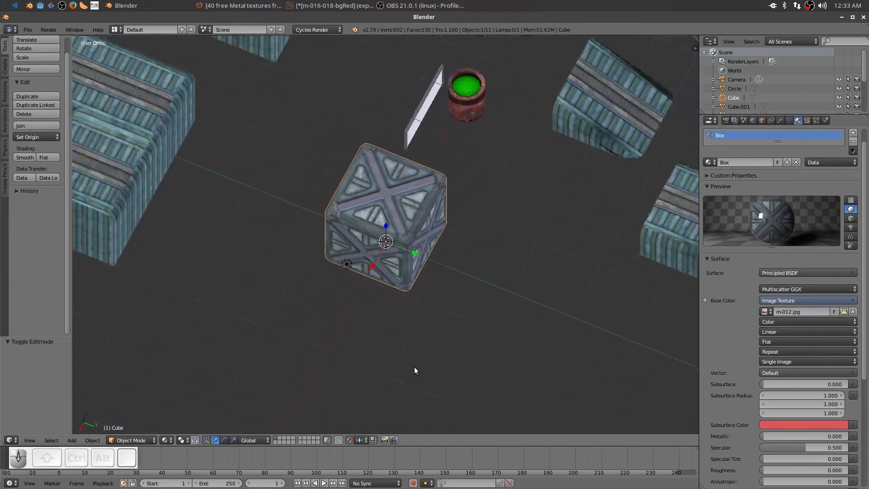
{"action": "key", "text": "r"}
{"action": "key", "text": "z"}
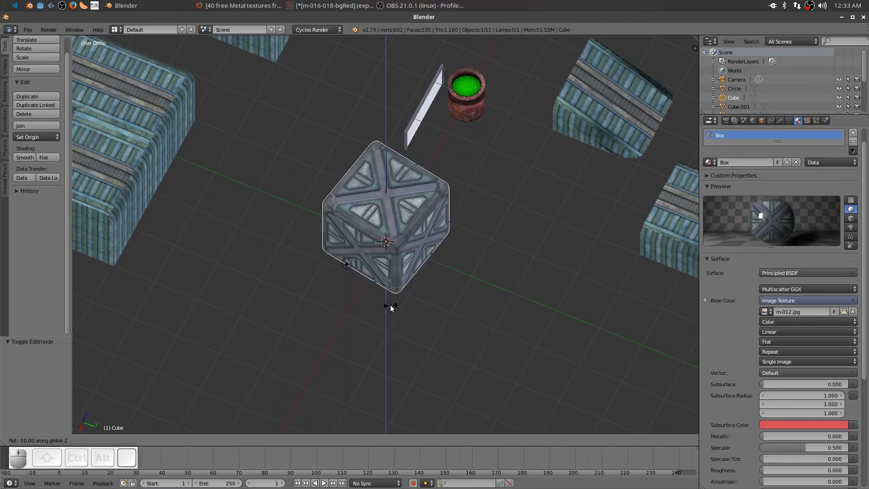
{"action": "key", "text": "x"}
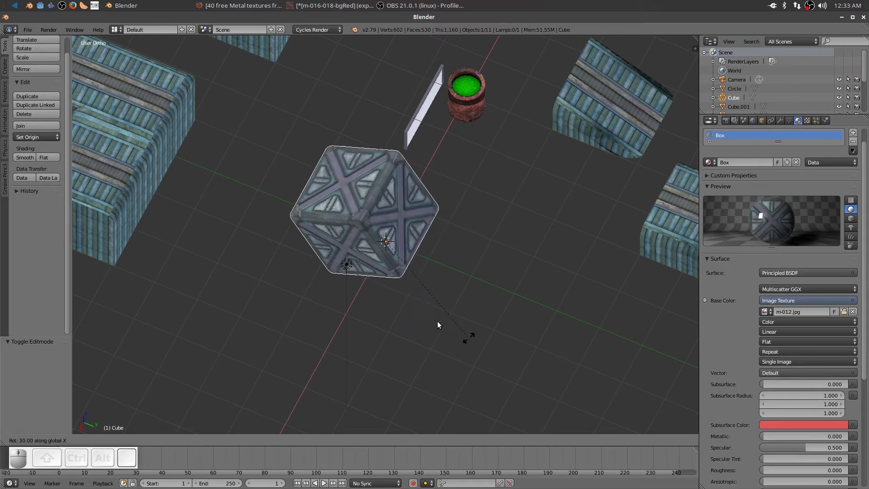
{"action": "key", "text": "y"}
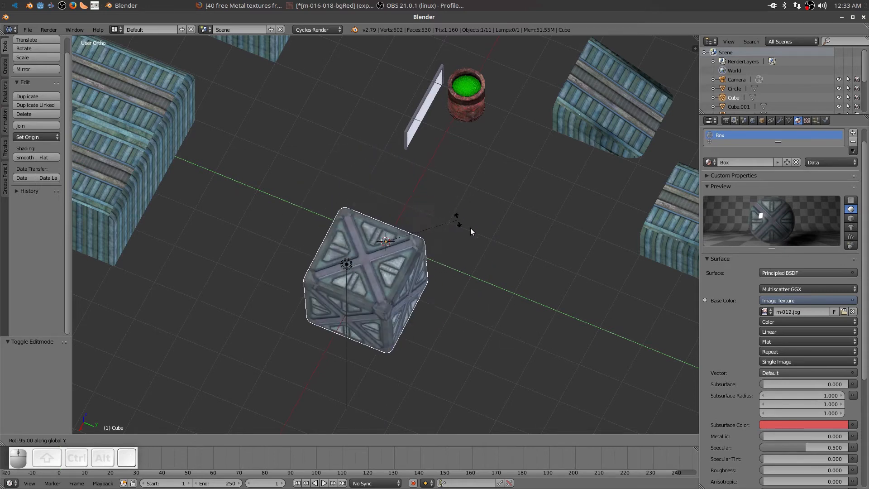
{"action": "left_click", "coordinate": [459, 325]}
Move the crate -11 units along X, away from the world origin.
{"action": "middle_click_drag", "start_coordinate": [459, 329], "coordinate": [476, 322]}
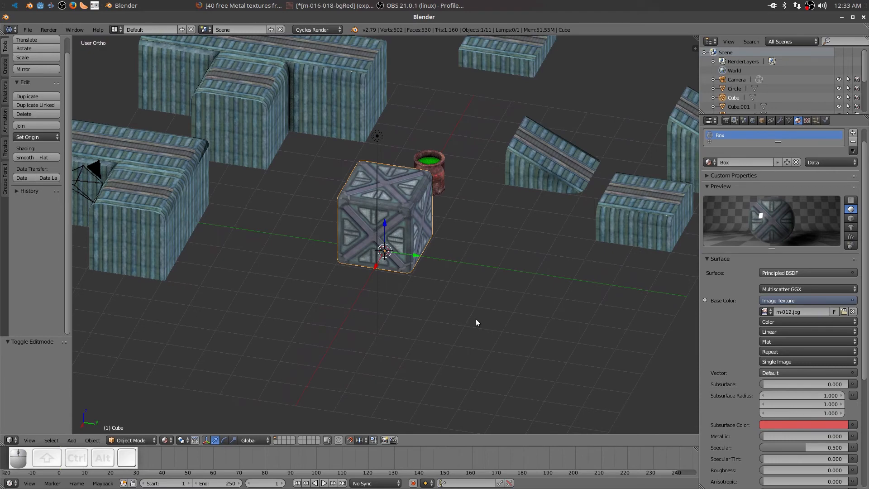
{"action": "middle_click_drag", "start_coordinate": [477, 319], "coordinate": [448, 303]}
{"action": "scroll", "coordinate": [495, 327], "scroll_direction": "down", "scroll_amount": 1}
{"action": "scroll", "coordinate": [579, 182], "scroll_direction": "down", "scroll_amount": 1}
{"action": "middle_click_drag", "start_coordinate": [579, 181], "coordinate": [569, 181]}
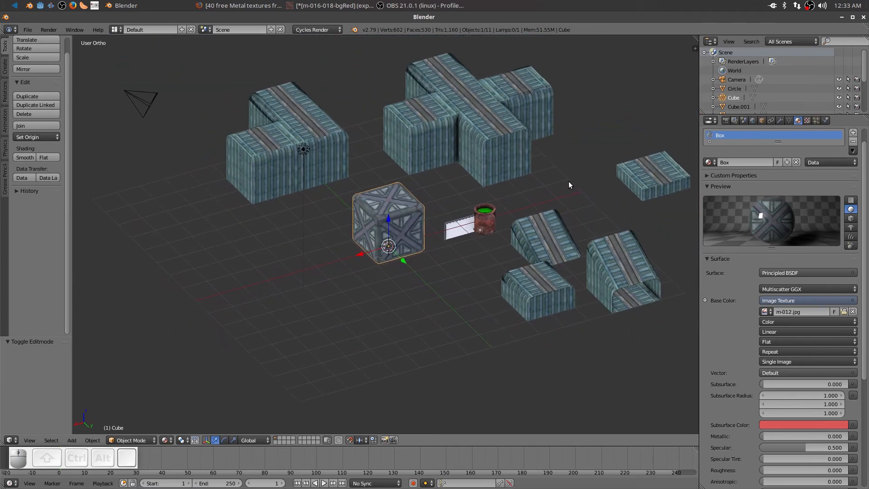
{"action": "key", "text": "g"}
{"action": "key", "text": "y"}
{"action": "key", "text": "x"}
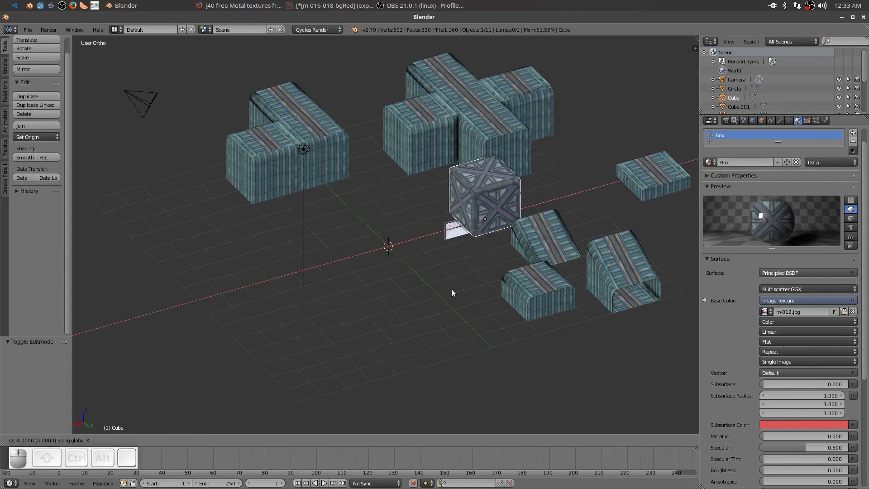
{"action": "left_click", "coordinate": [587, 230]}
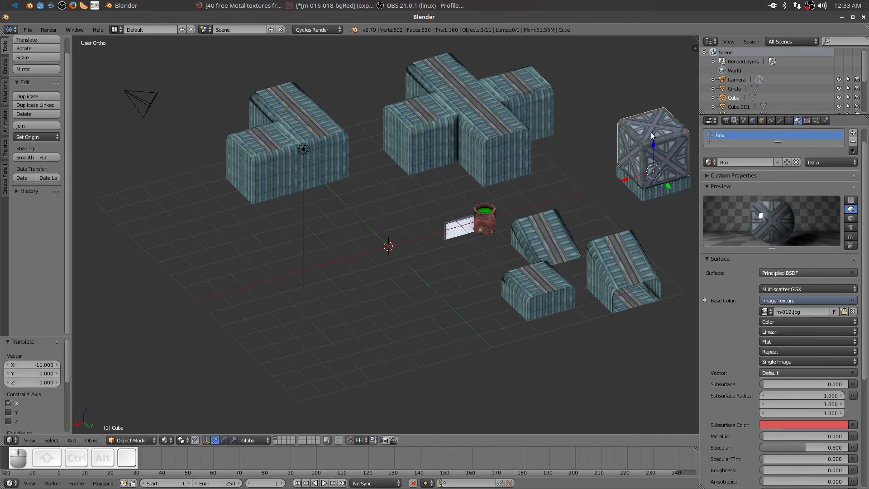
Shift the crate -3 units along Y so it stands clear of the low flat block.
{"action": "key", "text": "alt+f"}
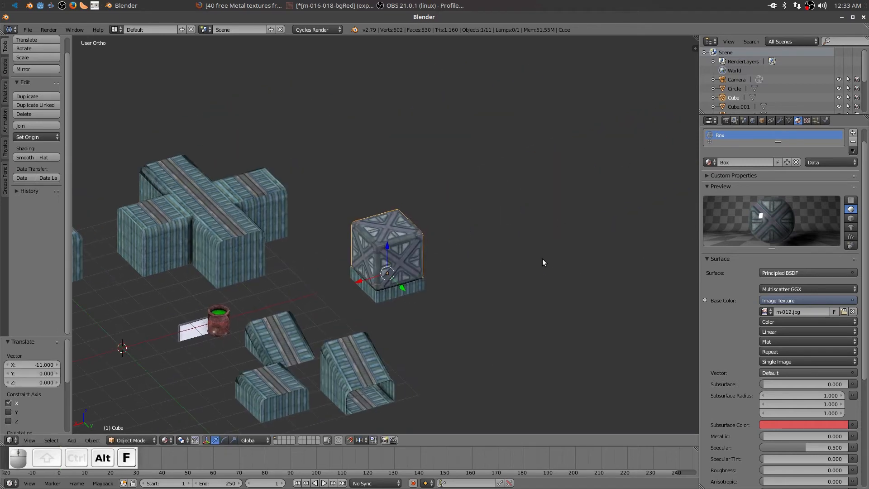
{"action": "scroll", "coordinate": [536, 314], "scroll_direction": "up", "scroll_amount": 2}
{"action": "scroll", "coordinate": [535, 314], "scroll_direction": "up", "scroll_amount": 4}
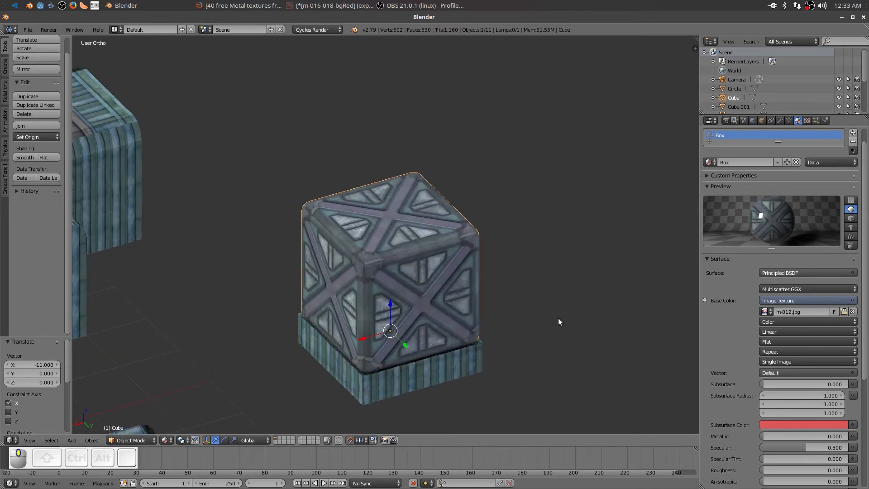
{"action": "middle_click_drag", "start_coordinate": [492, 277], "coordinate": [446, 317]}
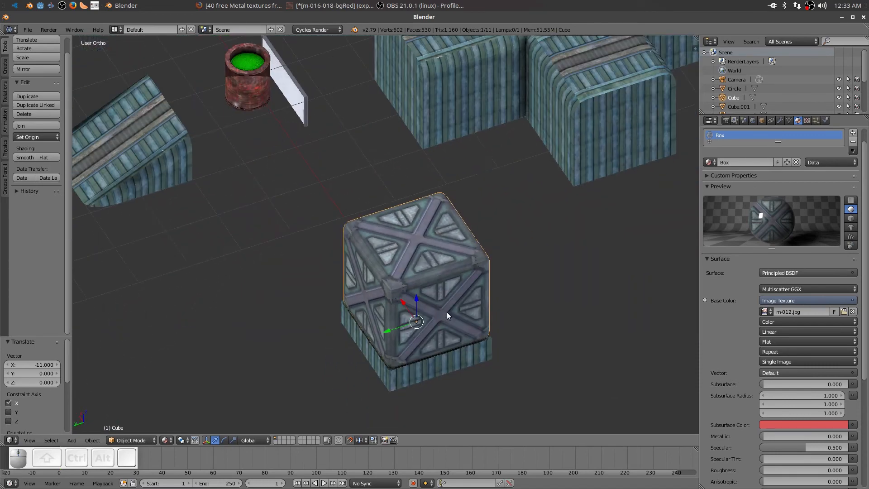
{"action": "key", "text": "g"}
{"action": "key", "text": "y"}
{"action": "left_click", "coordinate": [561, 287]}
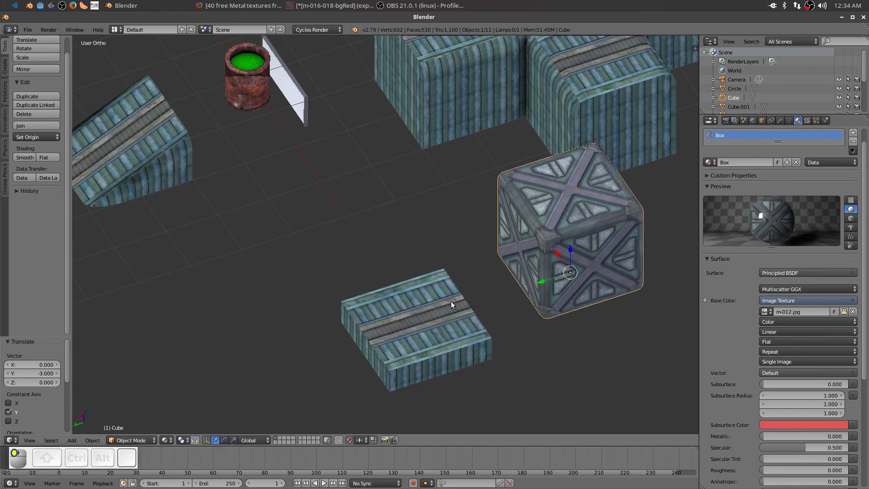
Move the acid can 4 units along X onto the world origin in top view, and show it in right orthographic view.
{"action": "scroll", "coordinate": [303, 235], "scroll_direction": "up", "scroll_amount": 2}
{"action": "scroll", "coordinate": [303, 235], "scroll_direction": "down", "scroll_amount": 2}
{"action": "middle_click_drag", "start_coordinate": [333, 233], "coordinate": [232, 287]}
{"action": "scroll", "coordinate": [239, 259], "scroll_direction": "up", "scroll_amount": 2}
{"action": "scroll", "coordinate": [267, 268], "scroll_direction": "down", "scroll_amount": 3}
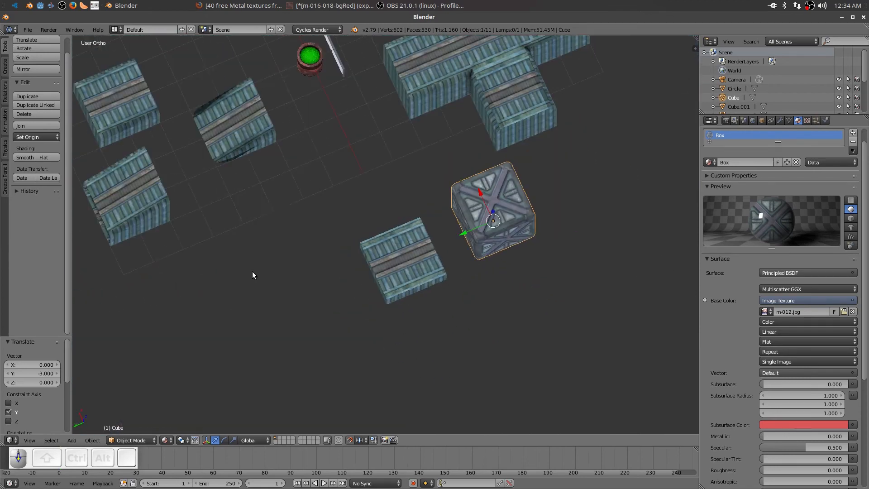
{"action": "middle_click_drag", "start_coordinate": [282, 147], "coordinate": [274, 213]}
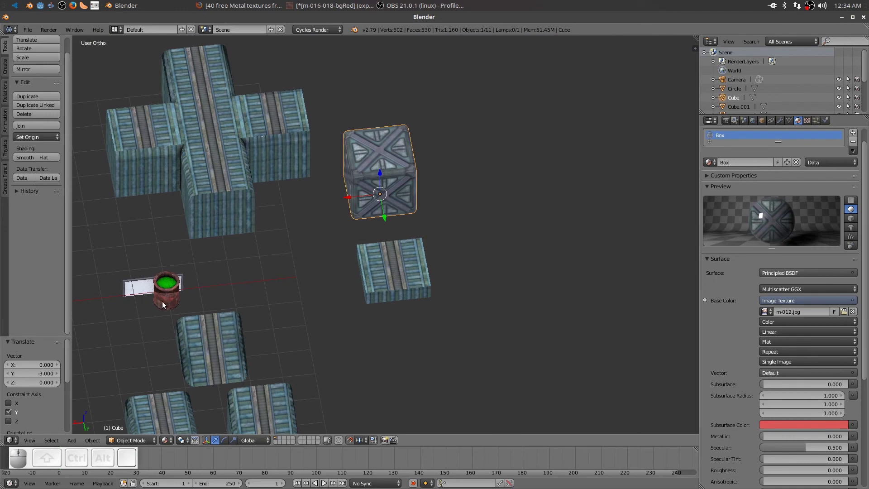
{"action": "middle_click_drag", "start_coordinate": [140, 308], "coordinate": [387, 266], "text": "shift"}
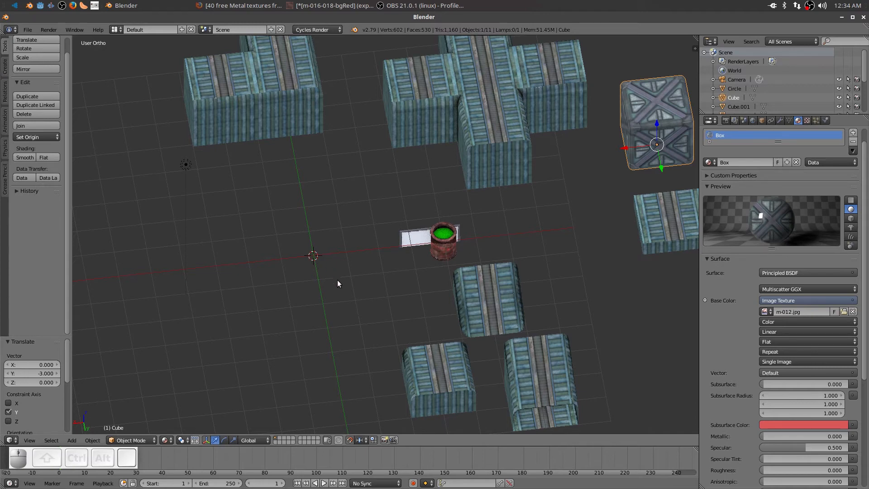
{"action": "key", "text": "KP_7"}
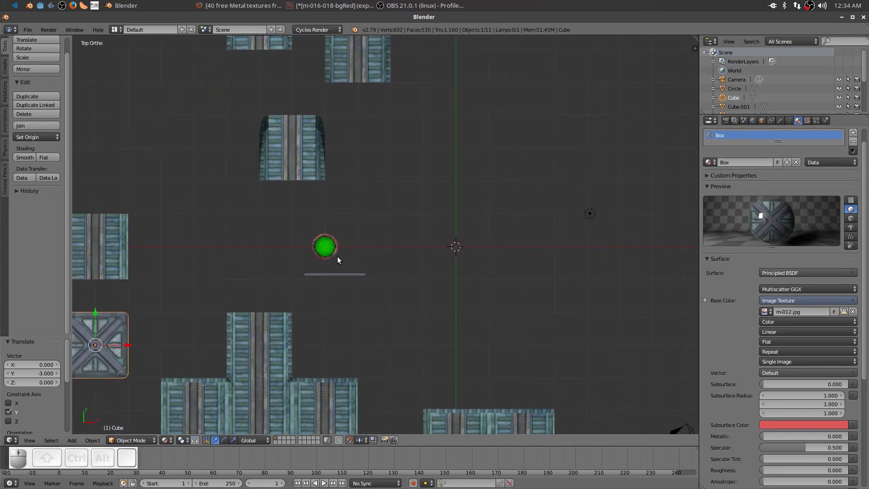
{"action": "right_click", "coordinate": [326, 244]}
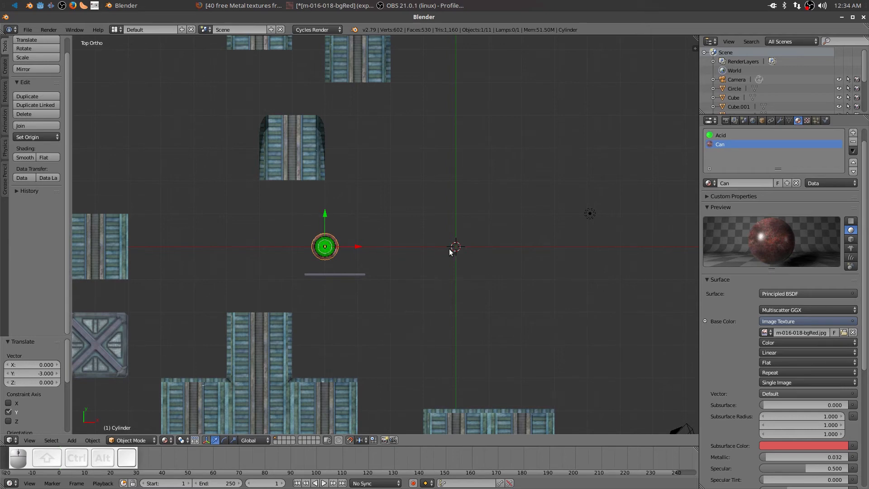
{"action": "key", "text": "g"}
{"action": "key", "text": "y"}
{"action": "key", "text": "x"}
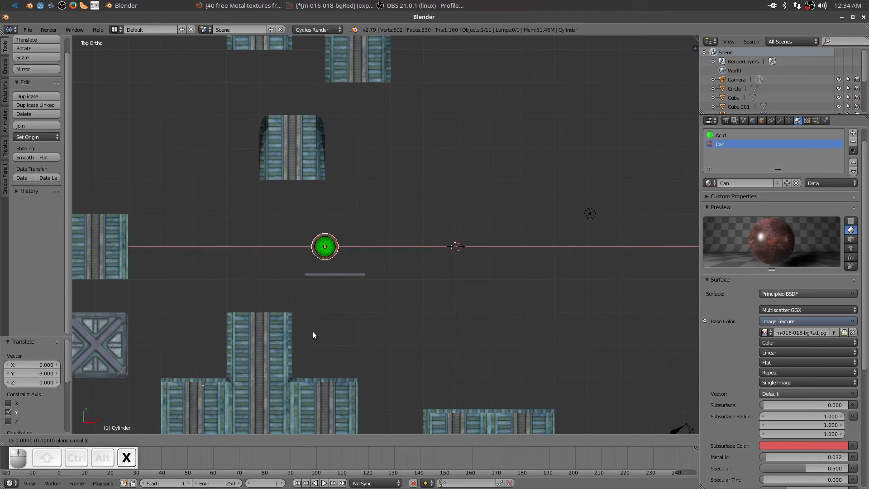
{"action": "left_click", "coordinate": [444, 327]}
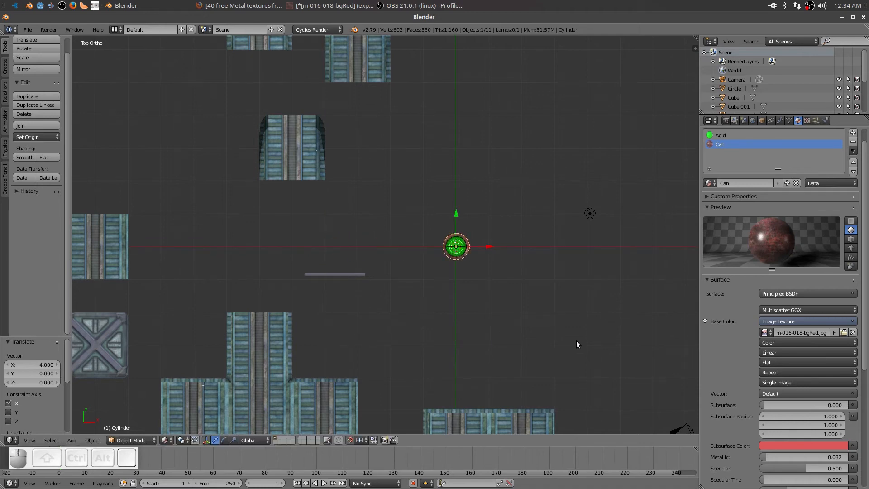
{"action": "key", "text": "KP_3"}
{"action": "scroll", "coordinate": [392, 398], "scroll_direction": "up", "scroll_amount": 3}
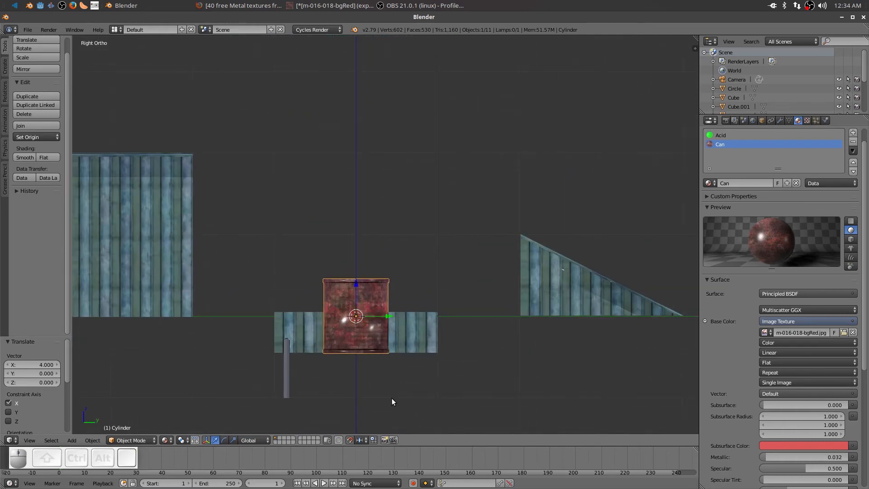
{"action": "key", "text": "g"}
{"action": "key", "text": "z"}
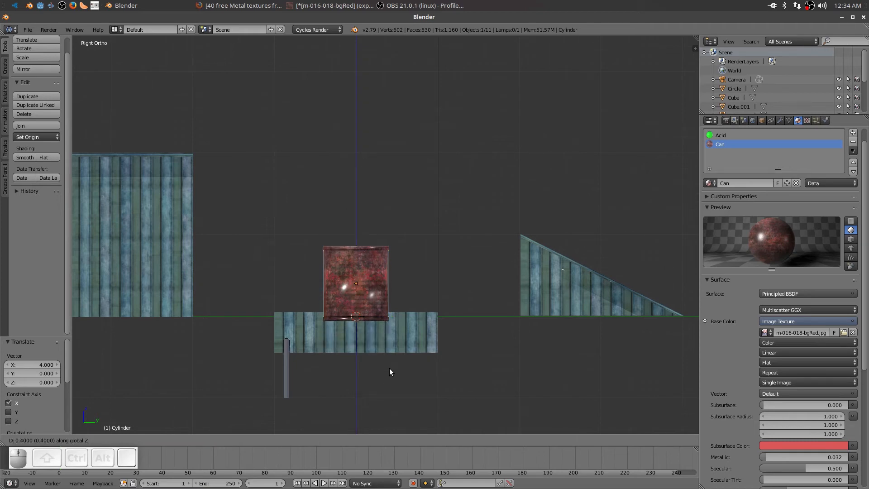
{"action": "left_click", "coordinate": [383, 398]}
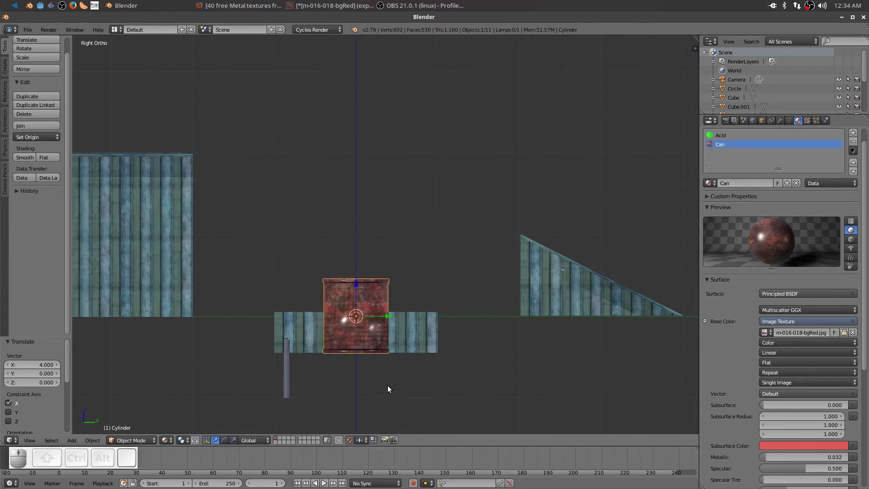
Raise the acid can's entire mesh 0.475 units along Z in Edit Mode, bringing its base close to the object origin.
{"action": "key", "text": "Tab"}
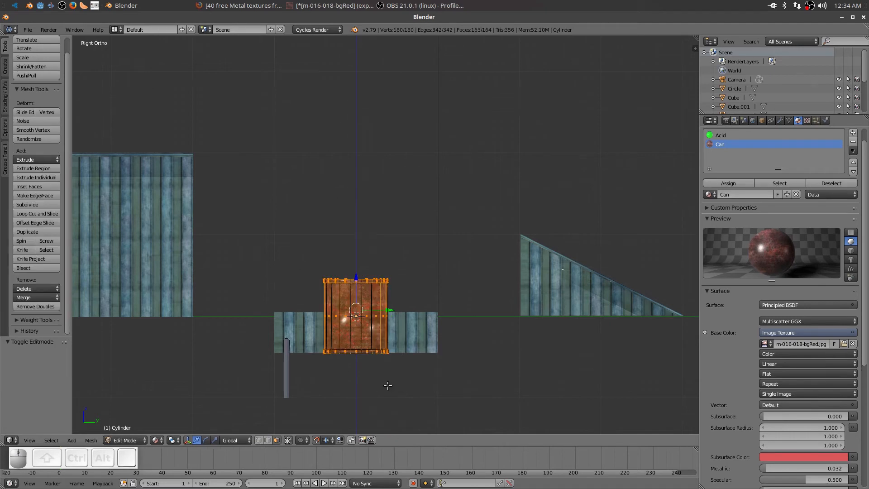
{"action": "key", "text": "a"}
{"action": "key", "text": "a"}
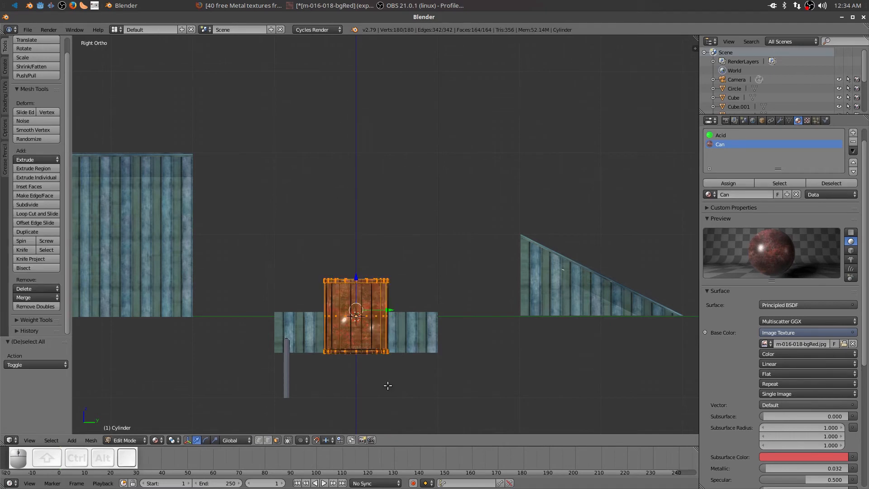
{"action": "key", "text": "g"}
{"action": "key", "text": "z"}
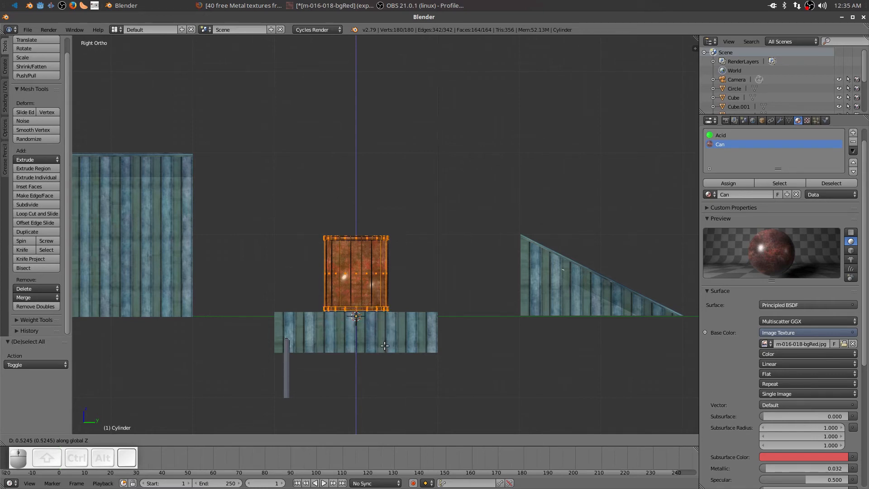
{"action": "key", "text": "shift"}
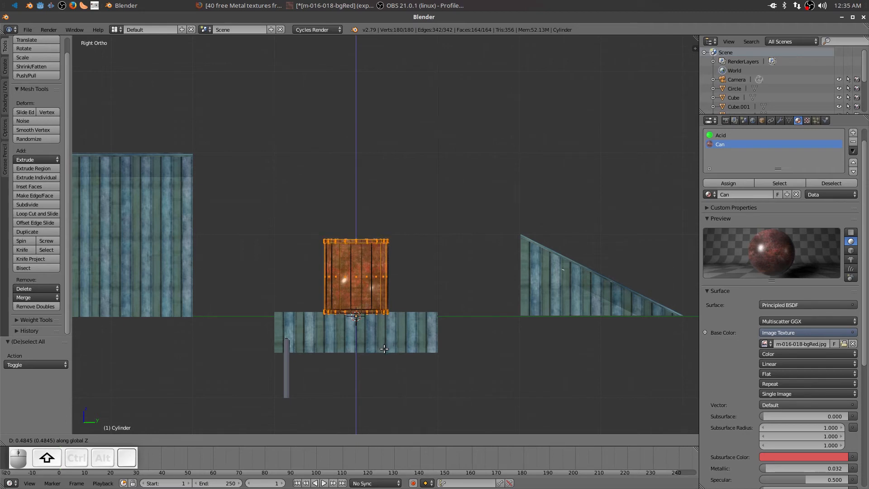
{"action": "left_click", "coordinate": [384, 355]}
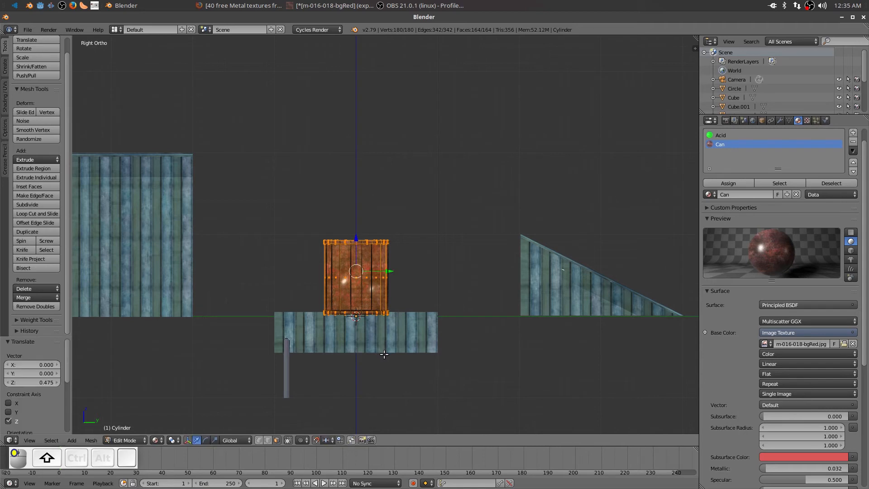
Lower the can's mesh by 0.019 units along Z so its base sits on the origin, and return to Object Mode.
{"action": "scroll", "coordinate": [383, 354], "scroll_direction": "up", "scroll_amount": 3}
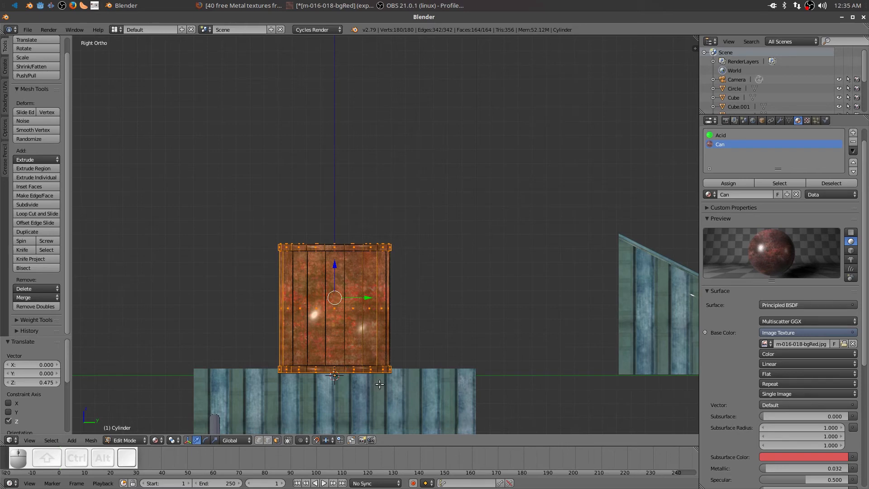
{"action": "scroll", "coordinate": [441, 353], "scroll_direction": "down", "scroll_amount": 3}
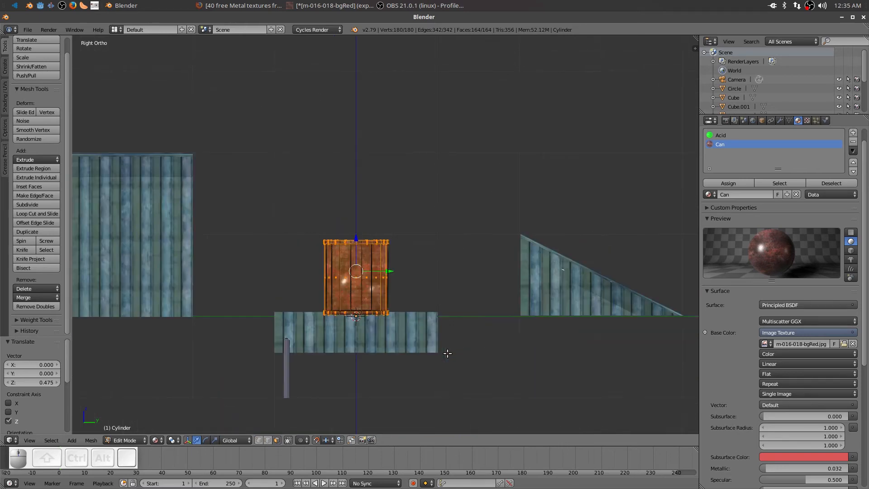
{"action": "scroll", "coordinate": [376, 355], "scroll_direction": "up", "scroll_amount": 3}
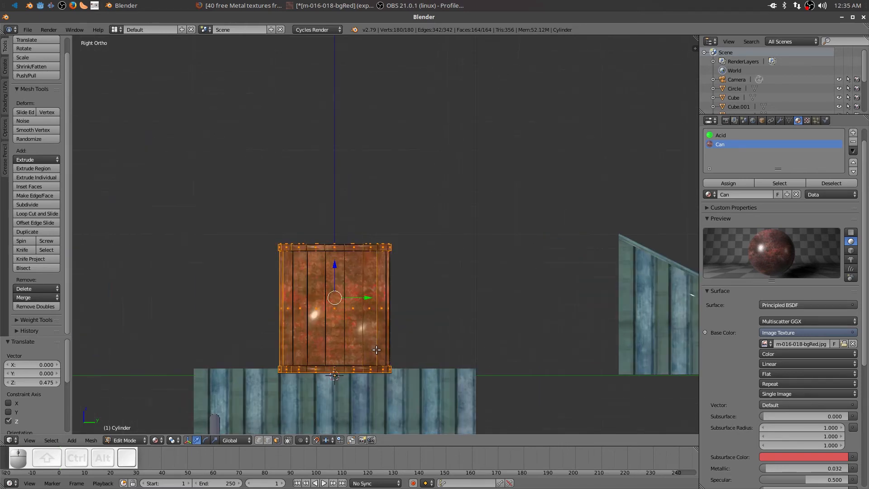
{"action": "middle_click_drag", "start_coordinate": [442, 393], "coordinate": [468, 288], "text": "shift"}
{"action": "scroll", "coordinate": [412, 308], "scroll_direction": "up", "scroll_amount": 1}
{"action": "scroll", "coordinate": [413, 308], "scroll_direction": "up", "scroll_amount": 3}
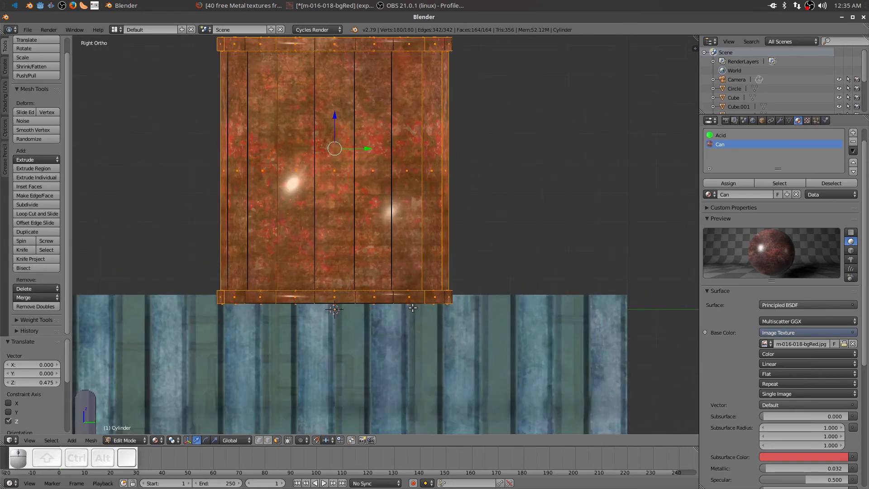
{"action": "mouse_move", "coordinate": [384, 351]}
{"action": "middle_mouse_down"}
{"action": "mouse_move", "coordinate": [394, 332]}
{"action": "mouse_move", "coordinate": [383, 351]}
{"action": "middle_mouse_up"}
{"action": "key", "text": "KP_3"}
{"action": "key", "text": "g"}
{"action": "key", "text": "shift"}
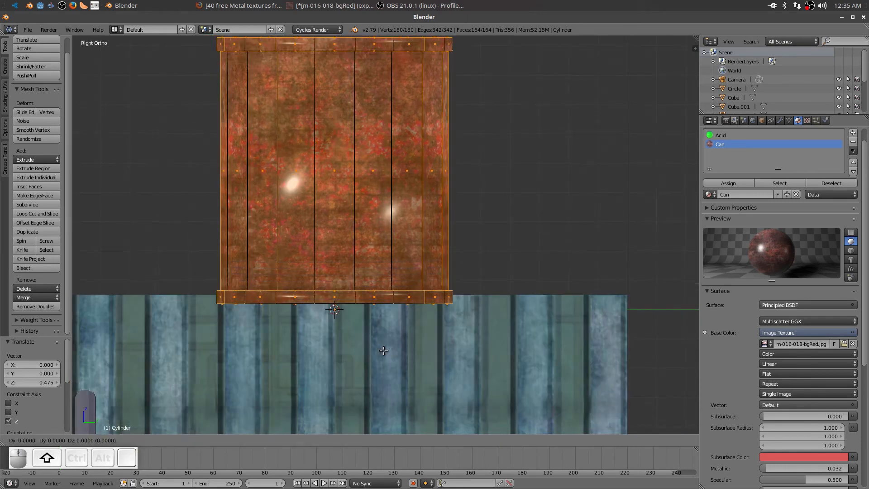
{"action": "left_click", "coordinate": [384, 403]}
{"action": "middle_click_drag", "start_coordinate": [392, 383], "coordinate": [347, 389]}
{"action": "scroll", "coordinate": [347, 389], "scroll_direction": "down", "scroll_amount": 4}
{"action": "middle_click_drag", "start_coordinate": [359, 307], "coordinate": [361, 300]}
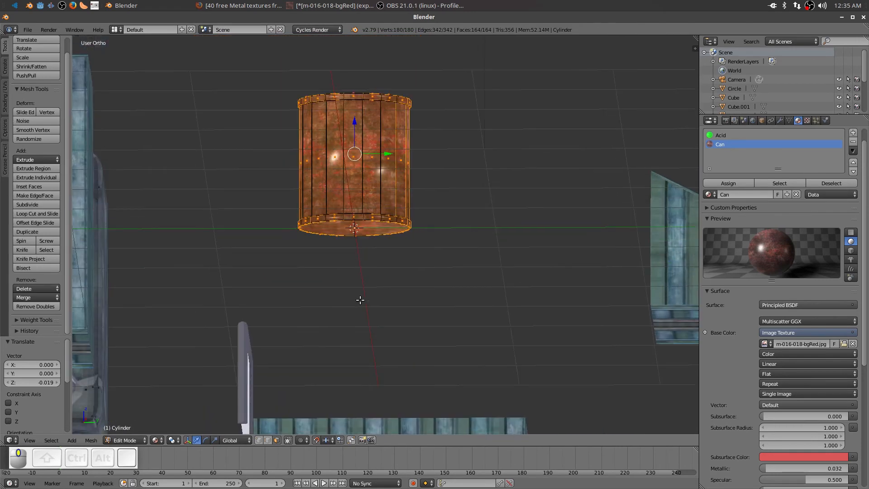
{"action": "key", "text": "Tab"}
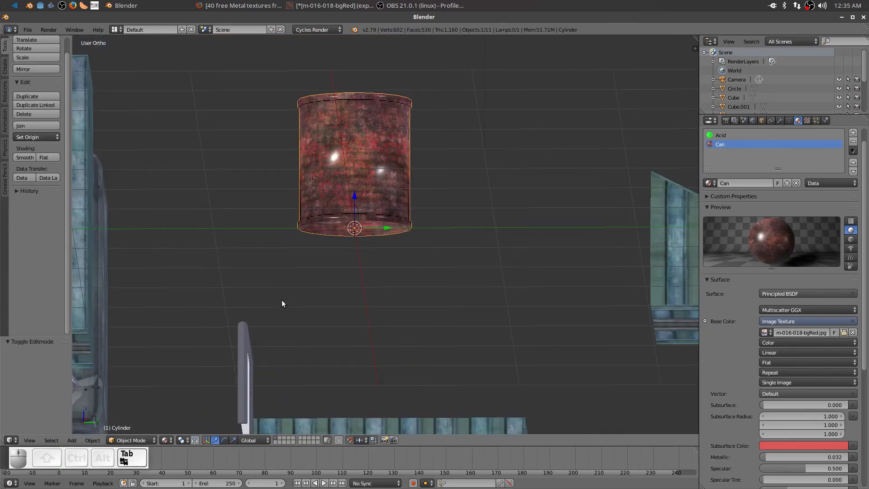
Inspect the can's underside, and try rotating the can about the global Z, X and Y axes to check its base pivot.
{"action": "key", "text": "alt"}
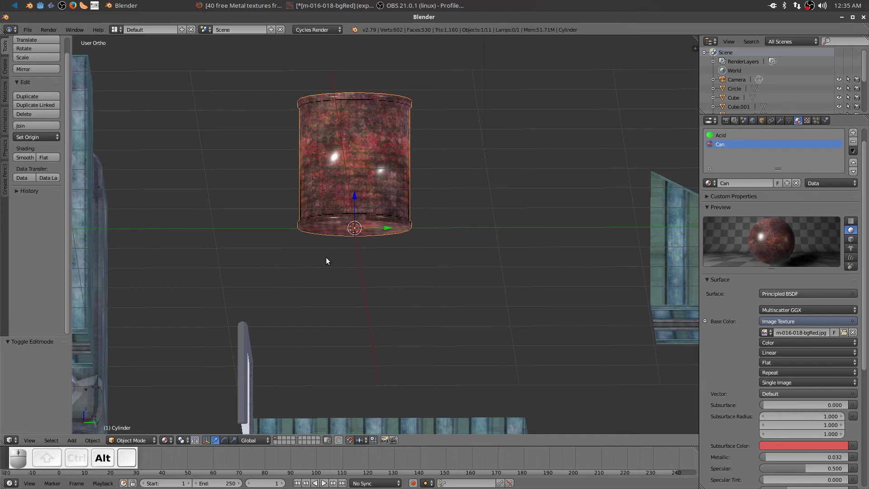
{"action": "middle_click_drag", "start_coordinate": [360, 230], "coordinate": [468, 272]}
{"action": "scroll", "coordinate": [458, 252], "scroll_direction": "up", "scroll_amount": 2}
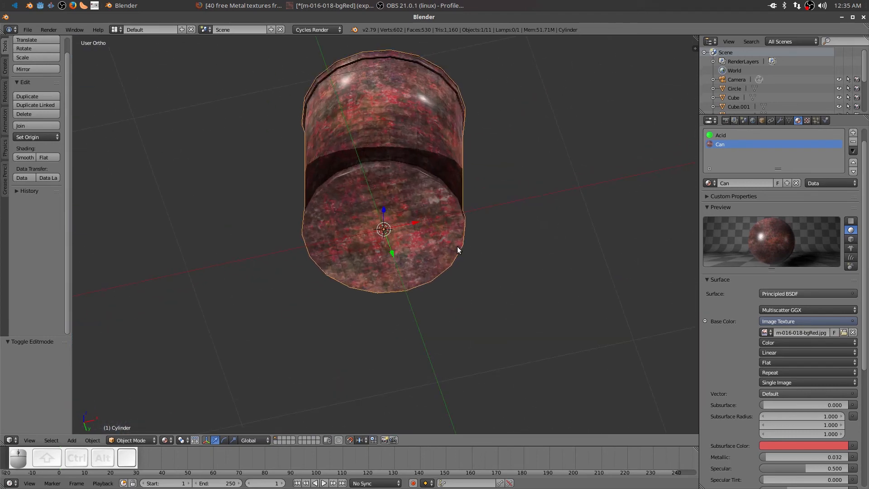
{"action": "scroll", "coordinate": [457, 249], "scroll_direction": "up", "scroll_amount": 5}
{"action": "scroll", "coordinate": [456, 246], "scroll_direction": "down", "scroll_amount": 8}
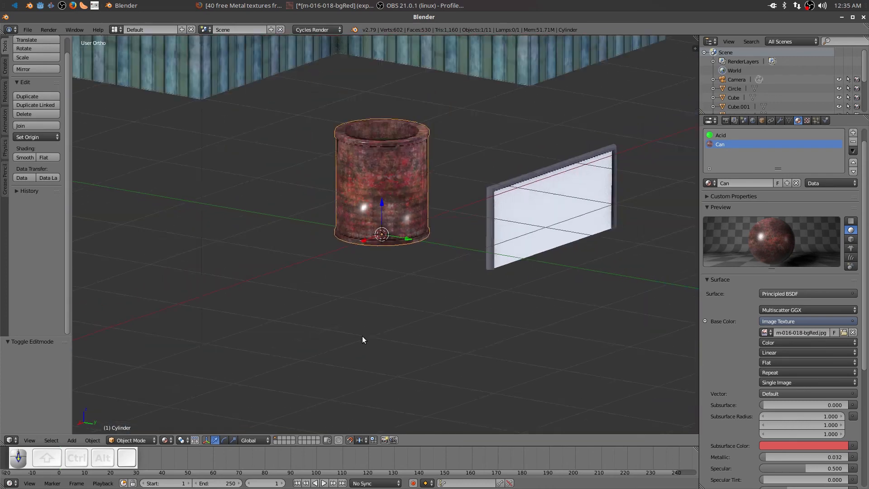
{"action": "middle_click_drag", "start_coordinate": [409, 277], "coordinate": [404, 297]}
{"action": "scroll", "coordinate": [404, 297], "scroll_direction": "down", "scroll_amount": 1}
{"action": "scroll", "coordinate": [404, 298], "scroll_direction": "down", "scroll_amount": 3}
{"action": "key", "text": "r"}
{"action": "key", "text": "z"}
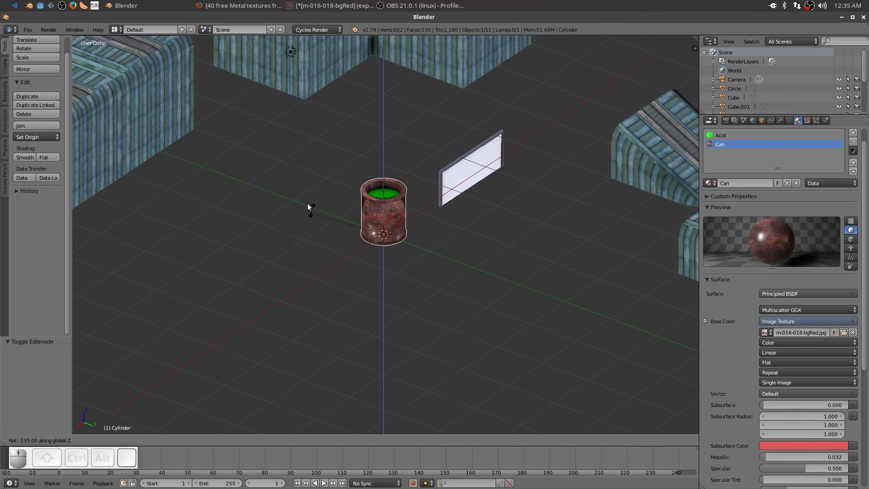
{"action": "left_click", "coordinate": [337, 255]}
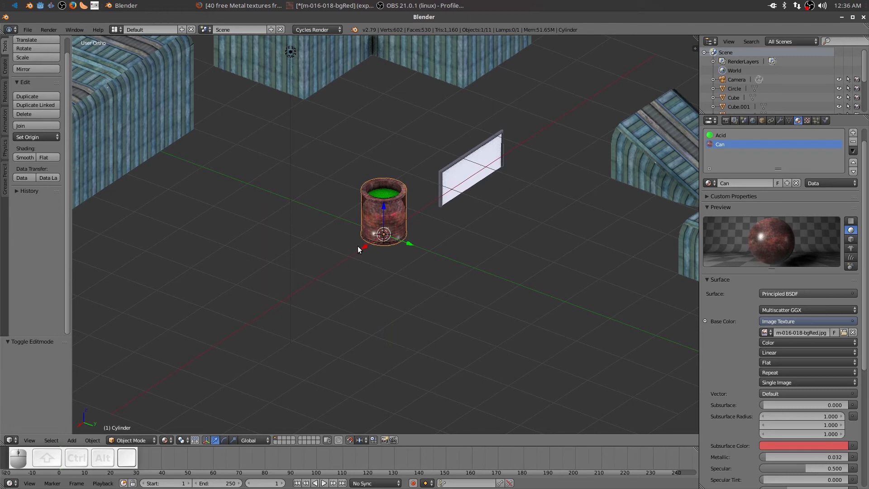
{"action": "key", "text": "r"}
{"action": "key", "text": "x"}
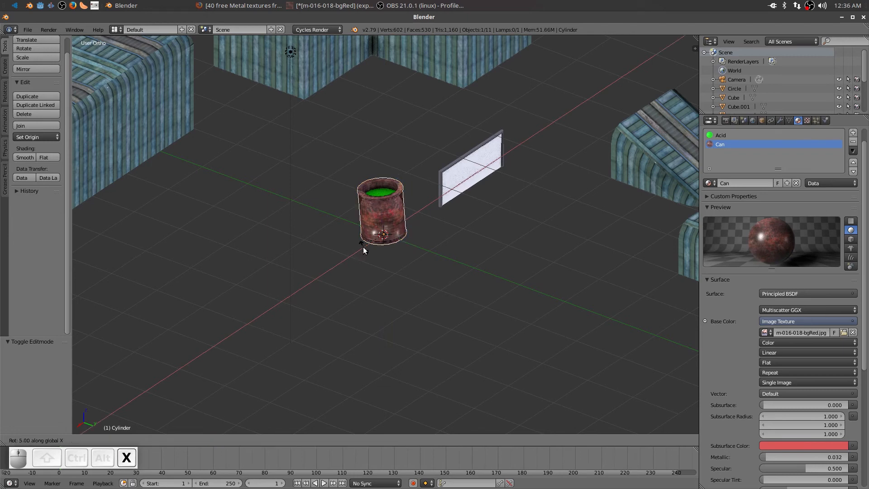
{"action": "key", "text": "y"}
{"action": "left_click", "coordinate": [313, 265]}
Move the acid can -8 units along X, away from the world origin.
{"action": "scroll", "coordinate": [400, 289], "scroll_direction": "down", "scroll_amount": 3}
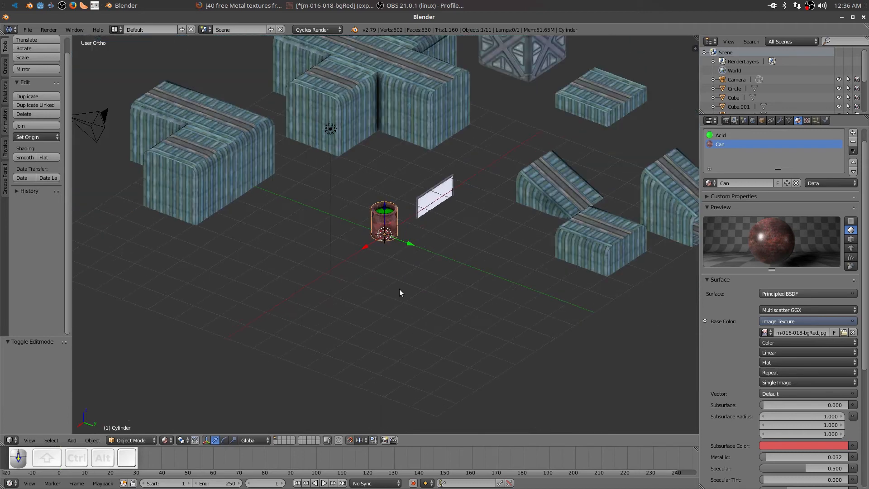
{"action": "middle_click_drag", "start_coordinate": [417, 300], "coordinate": [387, 322]}
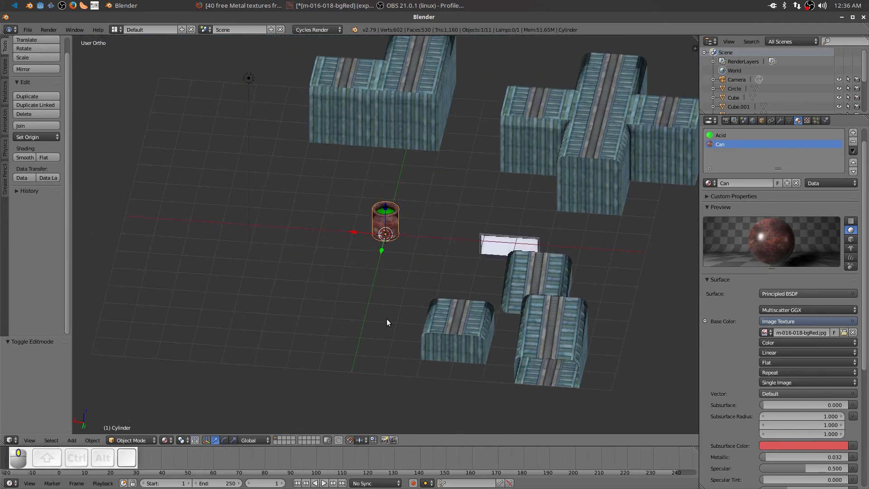
{"action": "key", "text": "g"}
{"action": "key", "text": "x"}
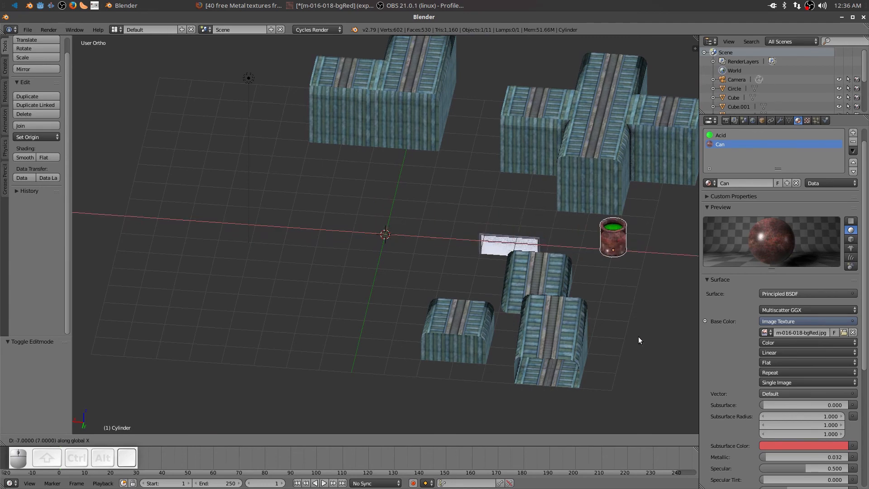
{"action": "left_click", "coordinate": [642, 336]}
Shift the acid can a further -3 units along X to the spot occupied by the low flat block.
{"action": "middle_click_drag", "start_coordinate": [641, 335], "coordinate": [623, 336]}
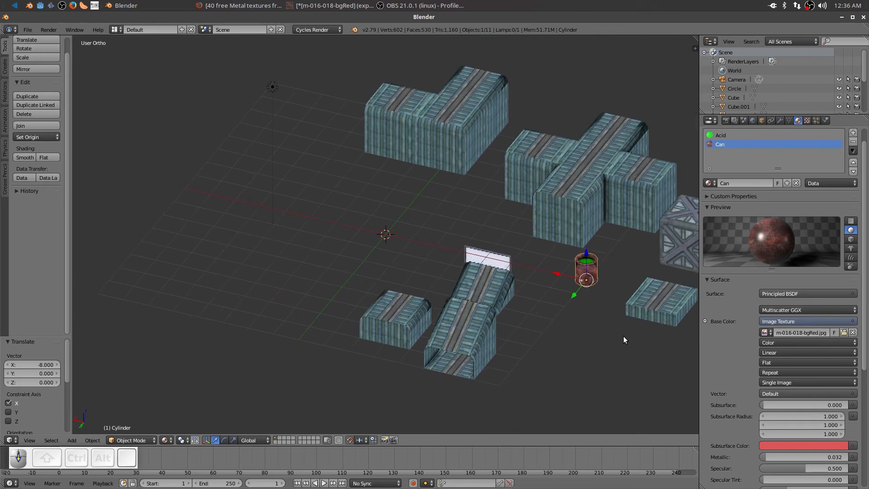
{"action": "scroll", "coordinate": [646, 329], "scroll_direction": "down", "scroll_amount": 1}
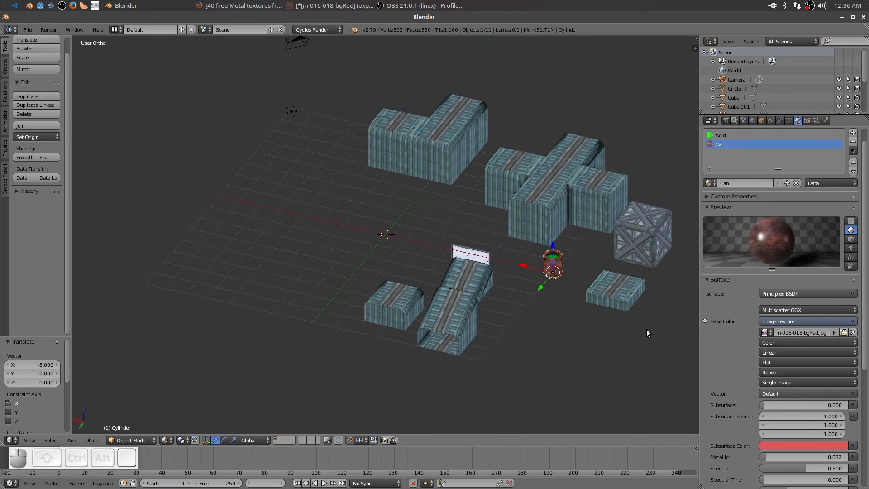
{"action": "key", "text": "g"}
{"action": "key", "text": "x"}
{"action": "left_click", "coordinate": [85, 341]}
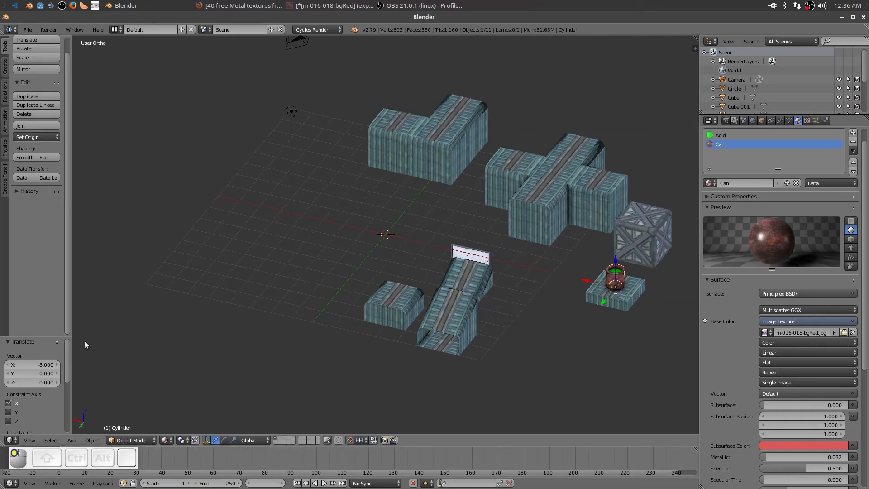
Move the low flat block under the can 11 units along X onto the world origin in top view.
{"action": "scroll", "coordinate": [662, 339], "scroll_direction": "up", "scroll_amount": 2}
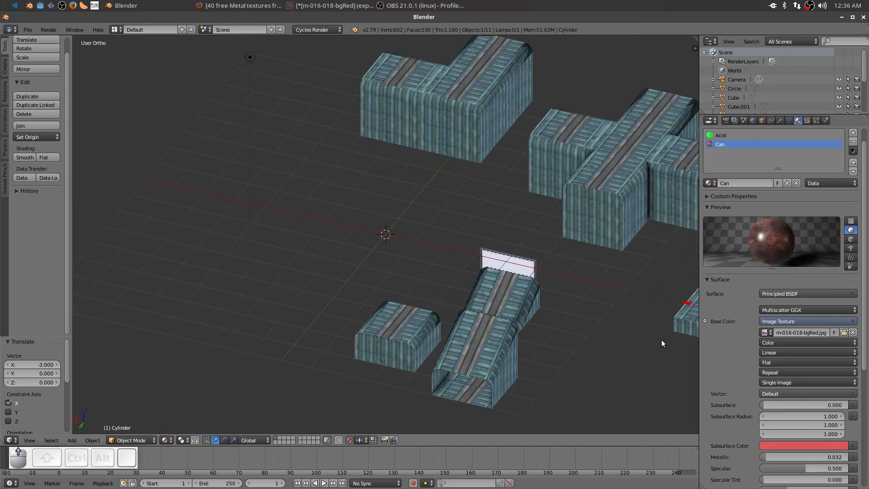
{"action": "middle_click_drag", "start_coordinate": [661, 340], "coordinate": [250, 316], "text": "shift"}
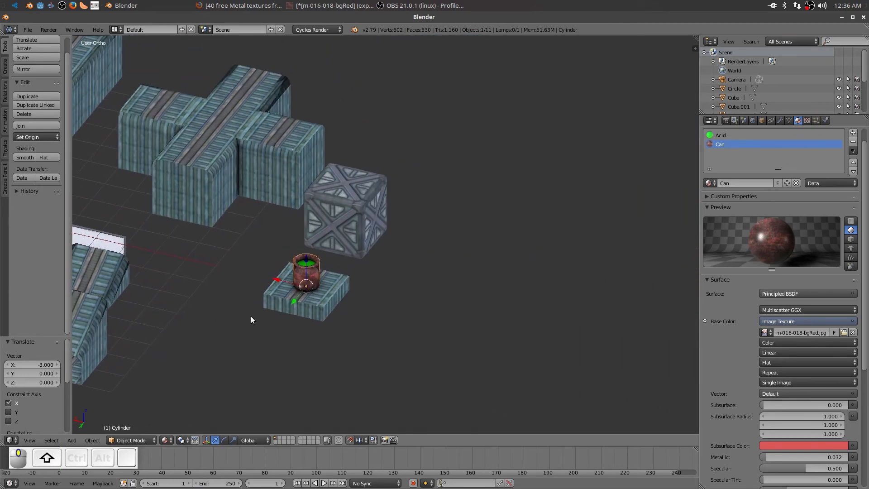
{"action": "scroll", "coordinate": [250, 316], "scroll_direction": "up", "scroll_amount": 5}
{"action": "scroll", "coordinate": [248, 316], "scroll_direction": "down", "scroll_amount": 4}
{"action": "middle_click_drag", "start_coordinate": [236, 328], "coordinate": [288, 319]}
{"action": "scroll", "coordinate": [287, 318], "scroll_direction": "down", "scroll_amount": 6}
{"action": "middle_click_drag", "start_coordinate": [208, 333], "coordinate": [275, 341]}
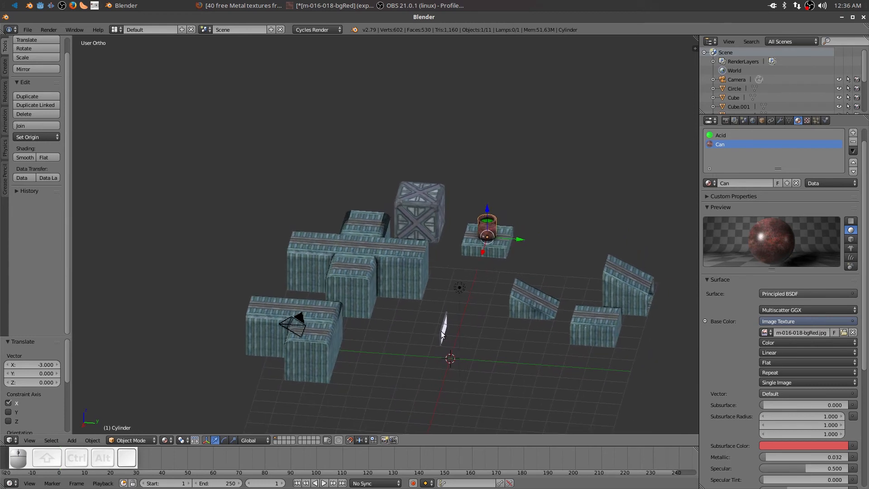
{"action": "right_click", "coordinate": [500, 247]}
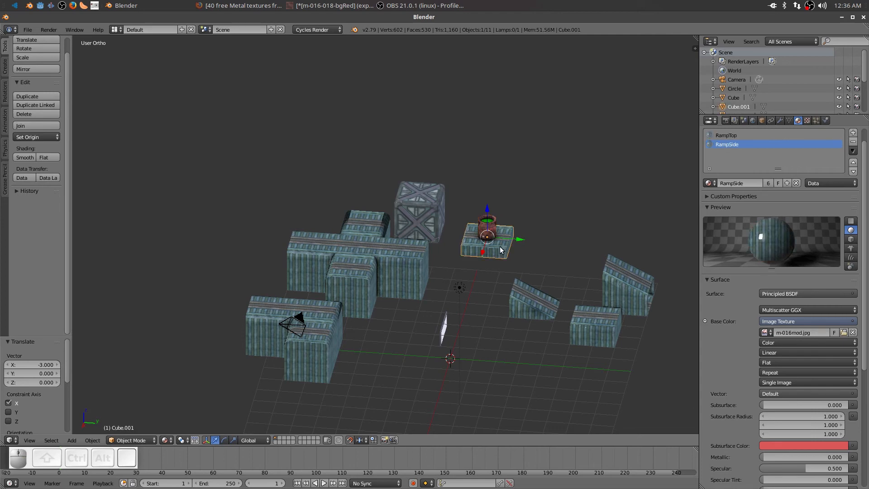
{"action": "key", "text": "KP_7"}
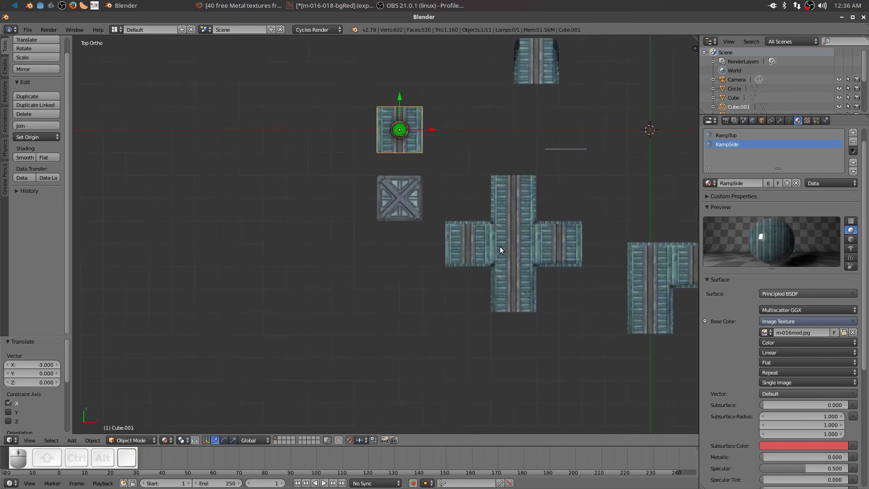
{"action": "key", "text": "g"}
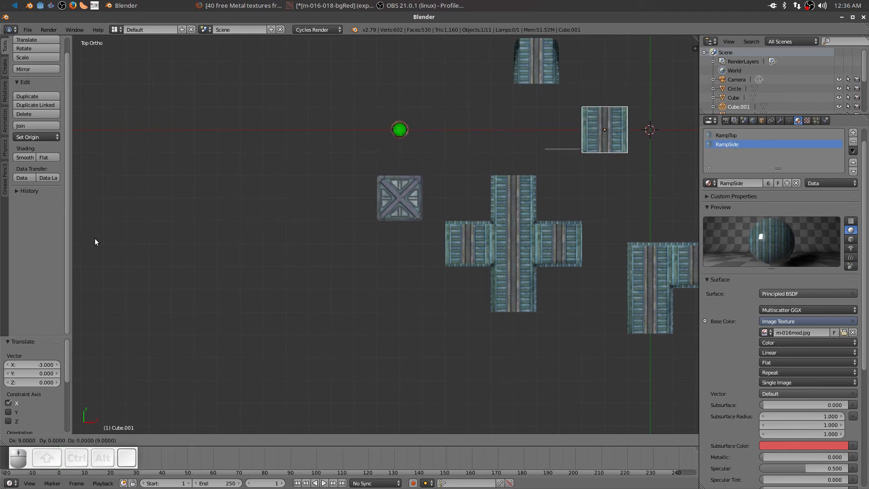
{"action": "left_click", "coordinate": [125, 240]}
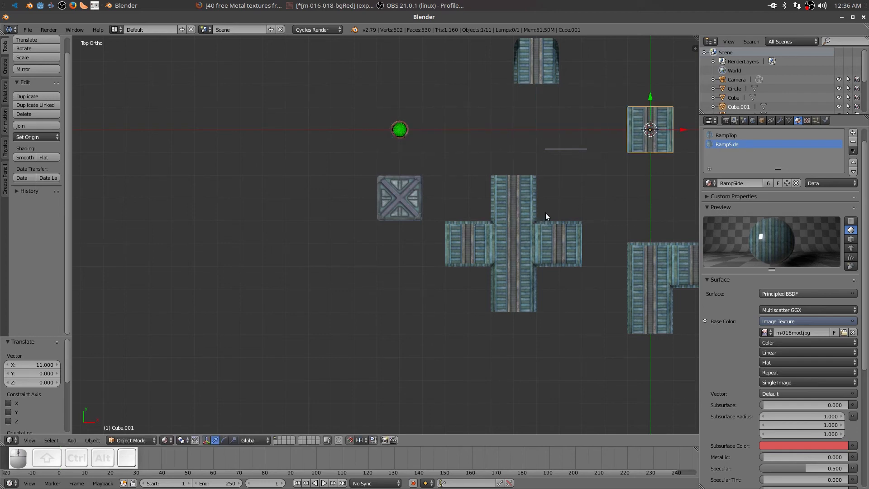
Move the glass fence panel 4 units along X to the flat block at the world origin.
{"action": "right_click", "coordinate": [564, 150]}
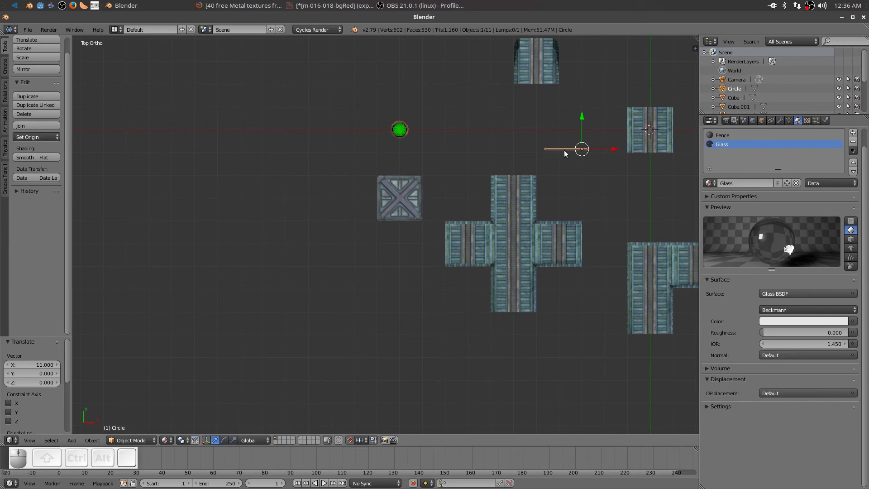
{"action": "middle_click_drag", "start_coordinate": [604, 186], "coordinate": [609, 343]}
{"action": "scroll", "coordinate": [609, 343], "scroll_direction": "up", "scroll_amount": 3}
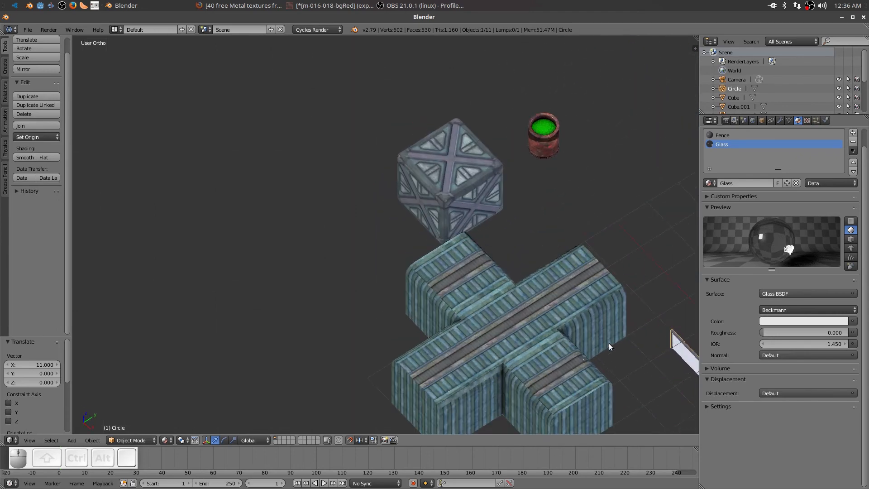
{"action": "scroll", "coordinate": [609, 343], "scroll_direction": "down", "scroll_amount": 2}
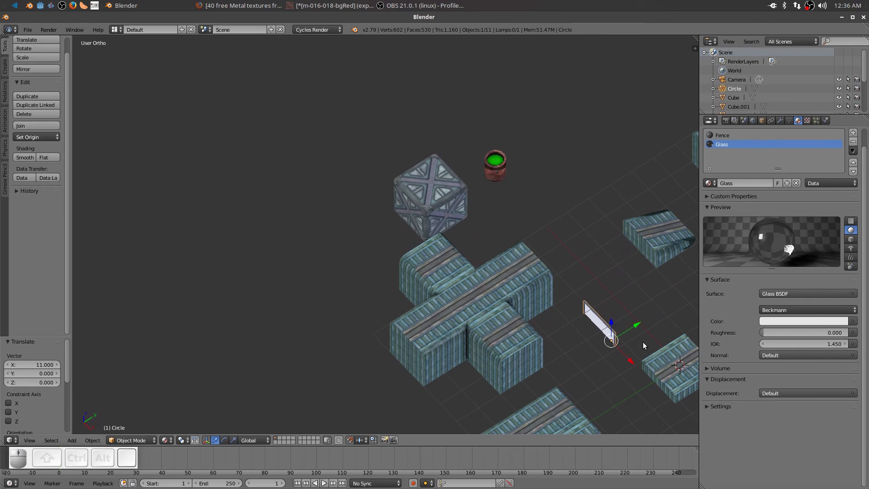
{"action": "middle_click_drag", "start_coordinate": [649, 340], "coordinate": [444, 233], "text": "shift"}
{"action": "scroll", "coordinate": [444, 233], "scroll_direction": "up", "scroll_amount": 3}
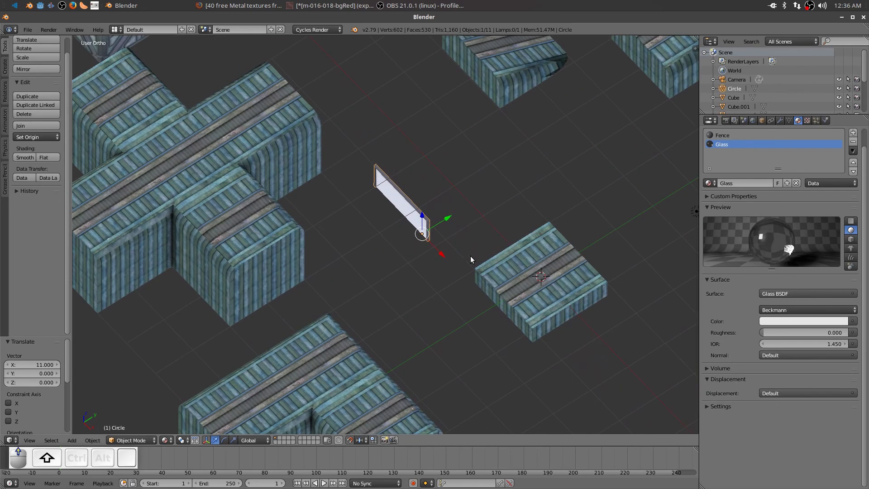
{"action": "scroll", "coordinate": [547, 278], "scroll_direction": "up", "scroll_amount": 1}
{"action": "scroll", "coordinate": [532, 278], "scroll_direction": "up", "scroll_amount": 1}
{"action": "middle_click_drag", "start_coordinate": [532, 279], "coordinate": [394, 330], "text": "shift"}
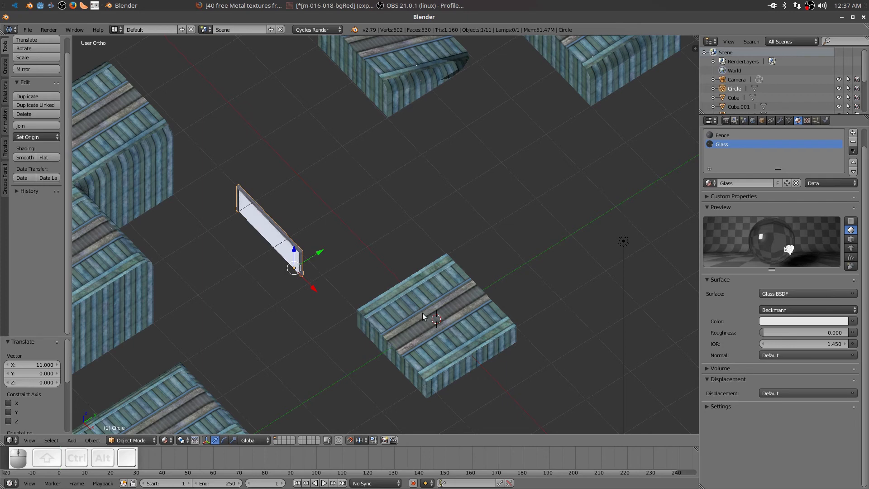
{"action": "middle_click_drag", "start_coordinate": [534, 334], "coordinate": [418, 374]}
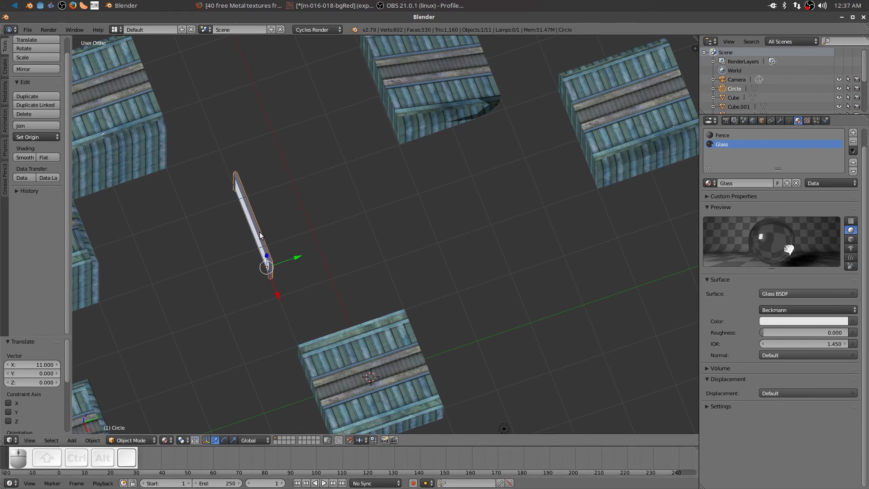
{"action": "key", "text": "g"}
{"action": "key", "text": "x"}
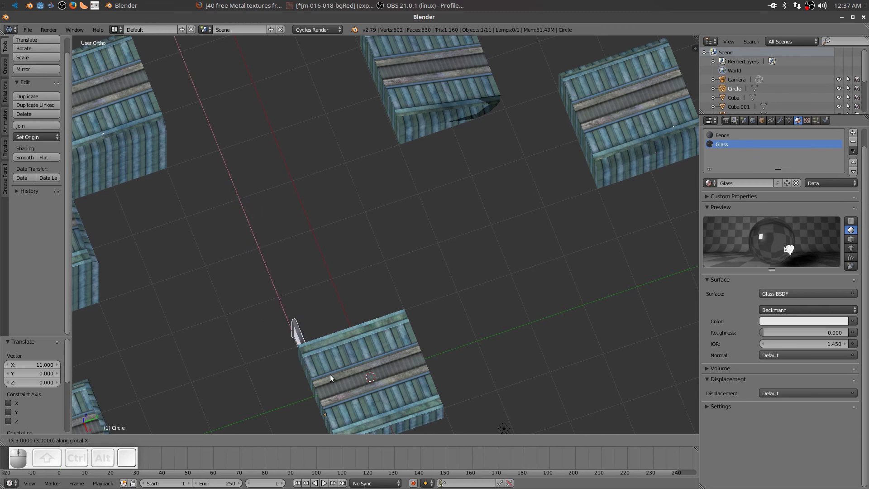
{"action": "left_click", "coordinate": [348, 416]}
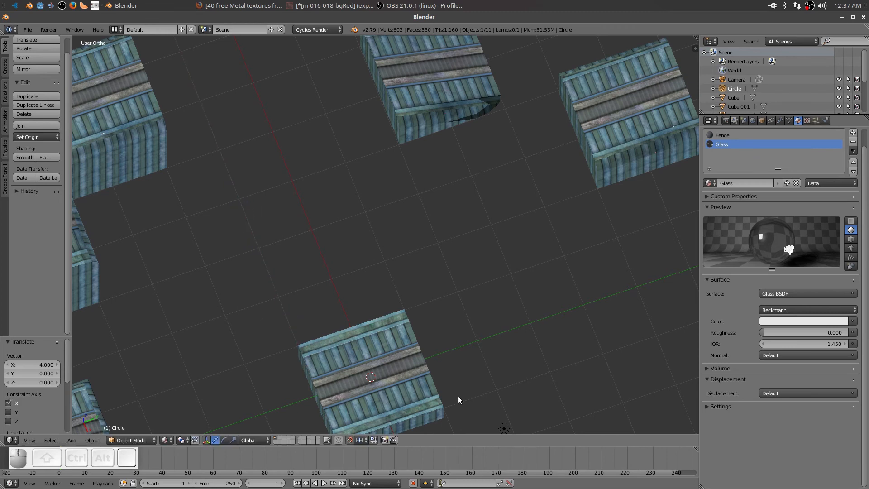
Raise the glass fence panel 1 unit along Z in right view so its base sits at ground level.
{"action": "key", "text": "KP_3"}
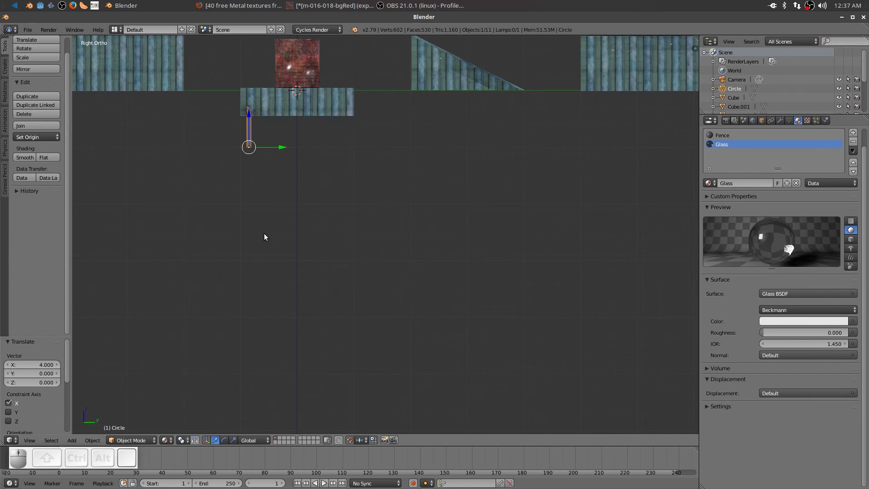
{"action": "key", "text": "g"}
{"action": "key", "text": "z"}
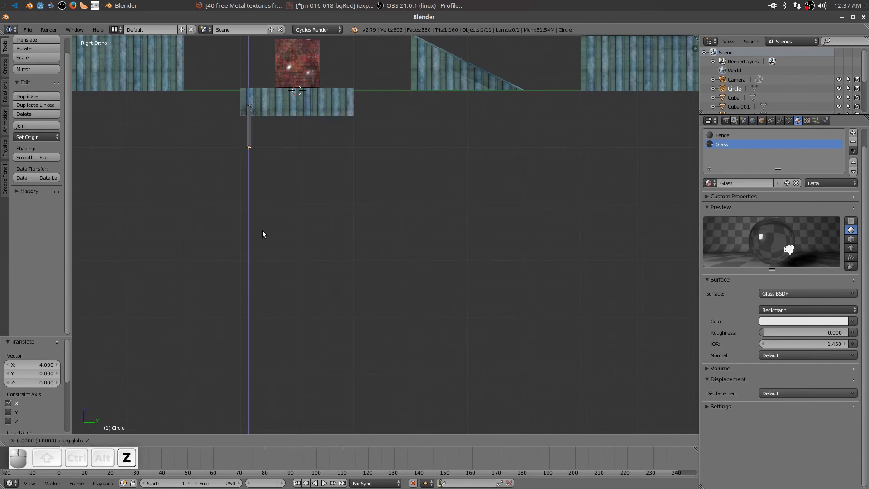
{"action": "left_click", "coordinate": [268, 175]}
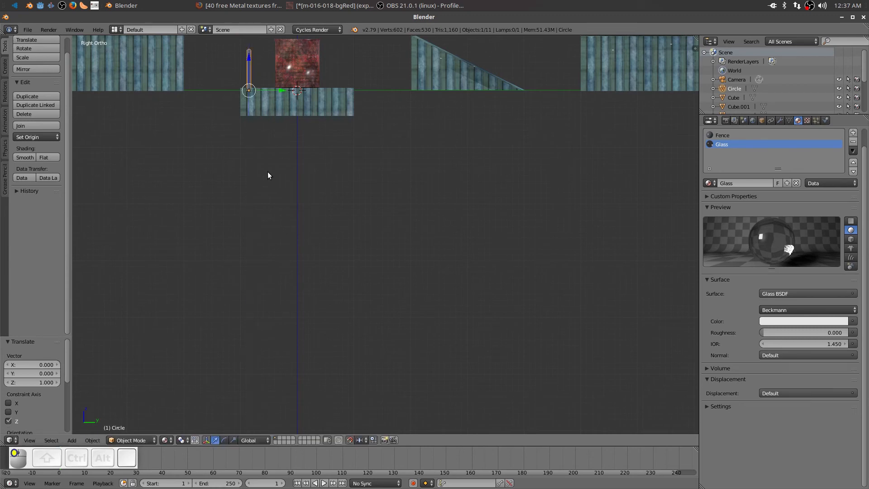
Shift the flat block's entire mesh -0.05 along Z in Edit Mode so its top face lines up with the object origin.
{"action": "scroll", "coordinate": [293, 161], "scroll_direction": "down", "scroll_amount": 2}
{"action": "scroll", "coordinate": [338, 174], "scroll_direction": "up", "scroll_amount": 3}
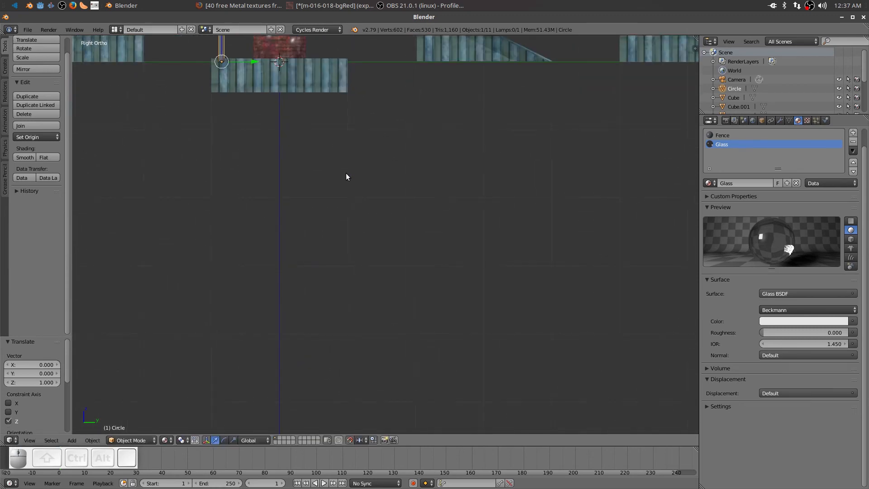
{"action": "middle_click_drag", "start_coordinate": [328, 139], "coordinate": [409, 354], "text": "shift"}
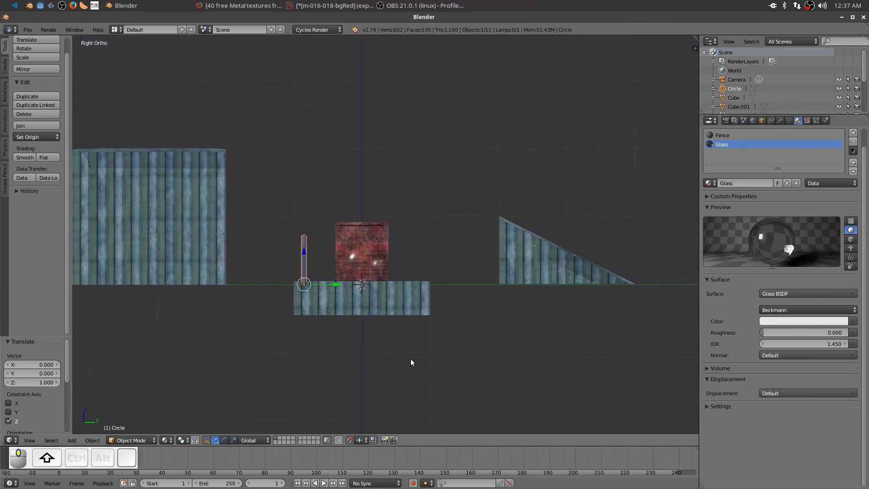
{"action": "scroll", "coordinate": [400, 336], "scroll_direction": "up", "scroll_amount": 1}
{"action": "mouse_move", "coordinate": [400, 331]}
{"action": "middle_mouse_down"}
{"action": "mouse_move", "coordinate": [398, 339]}
{"action": "mouse_move", "coordinate": [416, 337]}
{"action": "mouse_move", "coordinate": [395, 328]}
{"action": "mouse_move", "coordinate": [402, 320]}
{"action": "middle_mouse_up"}
{"action": "key", "text": "KP_3"}
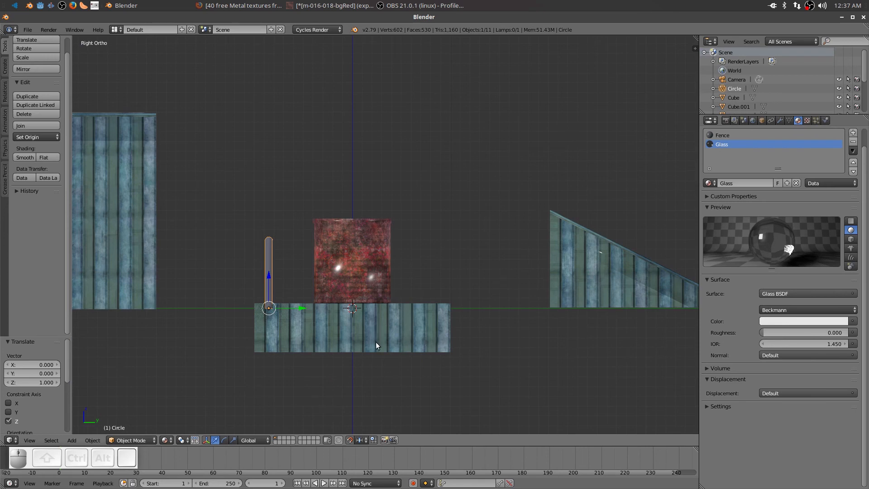
{"action": "right_click", "coordinate": [389, 337]}
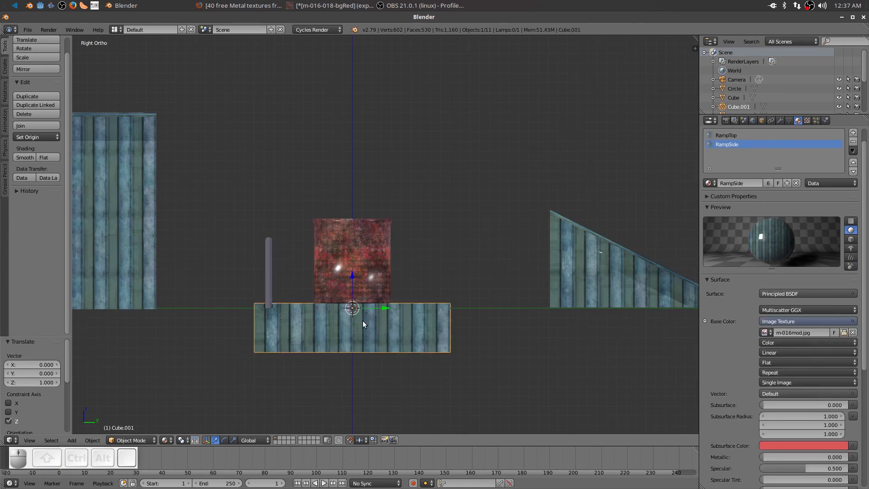
{"action": "key", "text": "Tab"}
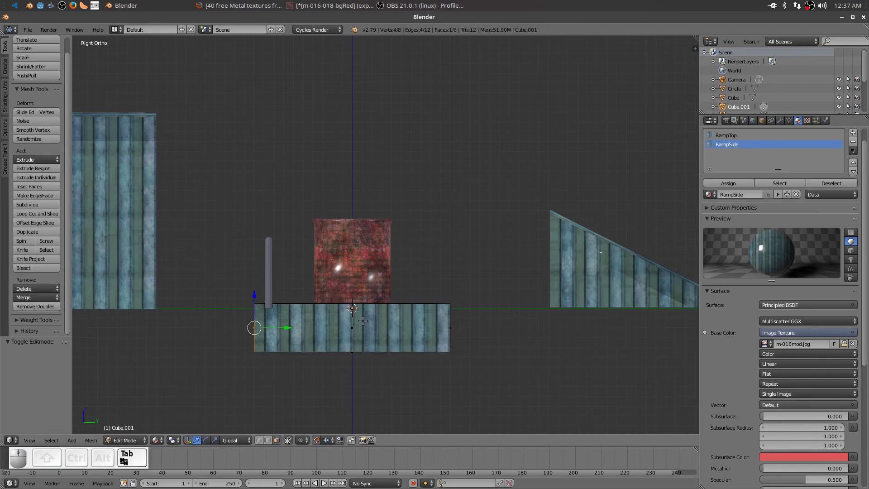
{"action": "key", "text": "a"}
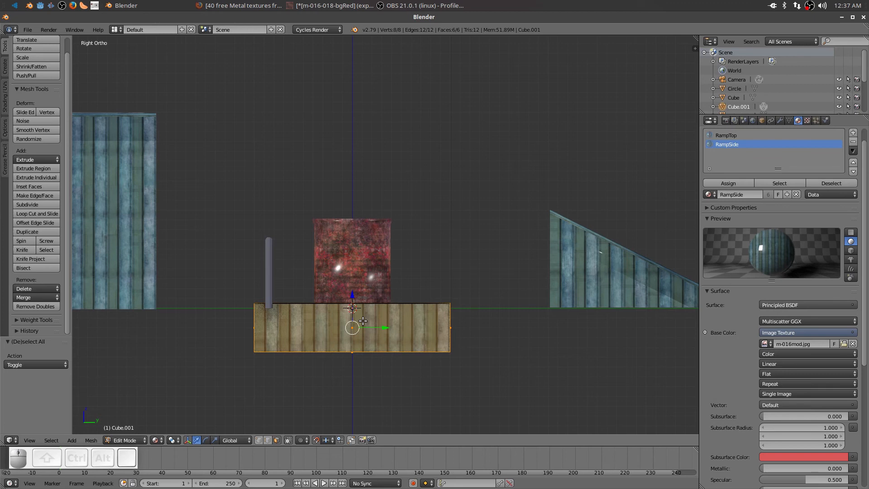
{"action": "key", "text": "g"}
{"action": "key", "text": "z"}
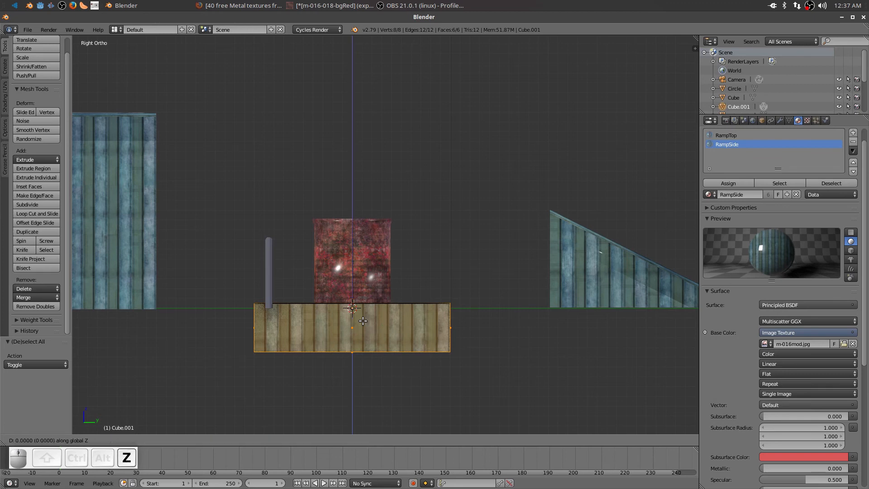
{"action": "left_click", "coordinate": [357, 363], "text": "shift"}
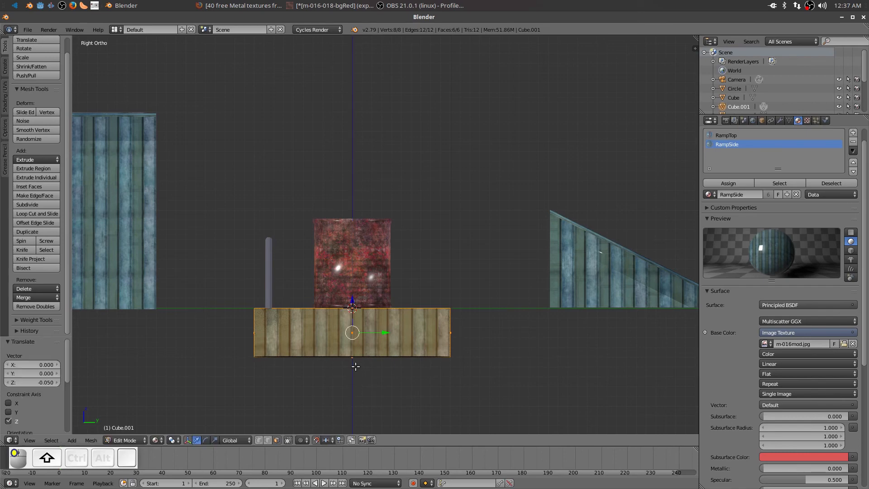
{"action": "scroll", "coordinate": [359, 360], "scroll_direction": "up", "scroll_amount": 1}
{"action": "scroll", "coordinate": [359, 361], "scroll_direction": "up", "scroll_amount": 2}
{"action": "mouse_move", "coordinate": [359, 361]}
{"action": "middle_mouse_down"}
{"action": "mouse_move", "coordinate": [341, 368]}
{"action": "mouse_move", "coordinate": [355, 364]}
{"action": "middle_mouse_up"}
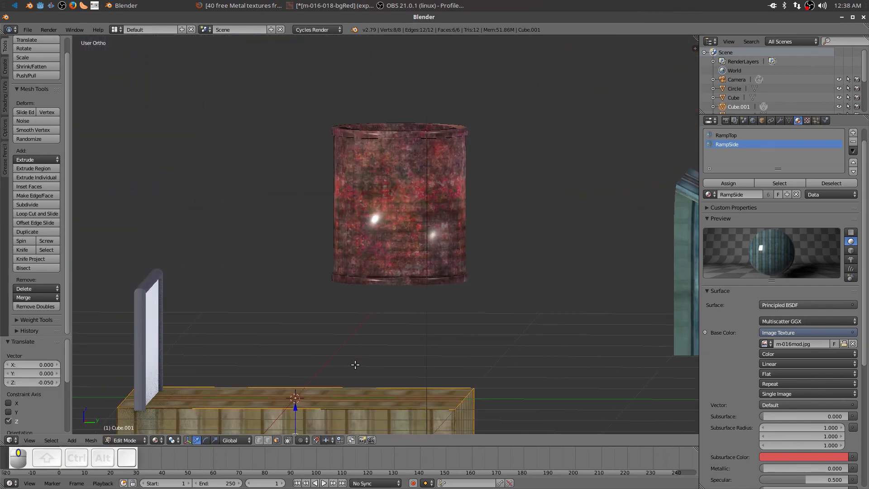
{"action": "scroll", "coordinate": [355, 364], "scroll_direction": "down", "scroll_amount": 3}
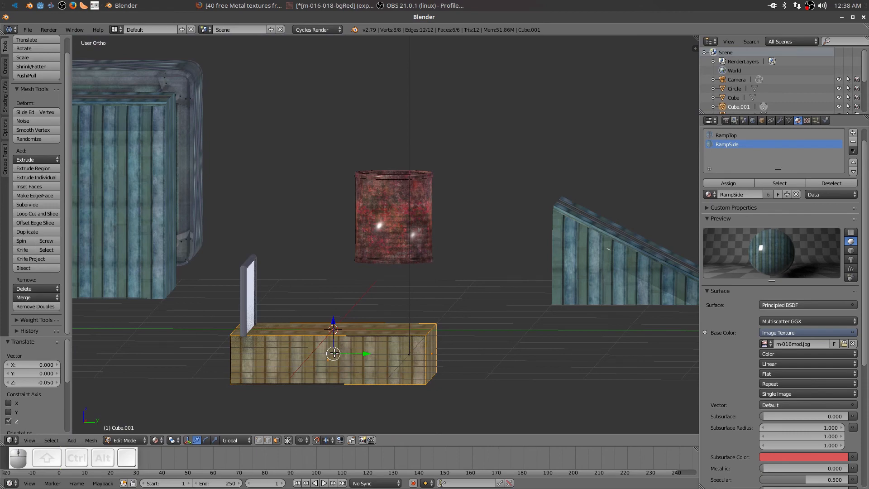
{"action": "key", "text": "Tab"}
Examine the flat block from right, top and angled views to check its top face against the origin.
{"action": "middle_click_drag", "start_coordinate": [314, 359], "coordinate": [334, 366]}
{"action": "key", "text": "Tab"}
{"action": "key", "text": "Tab"}
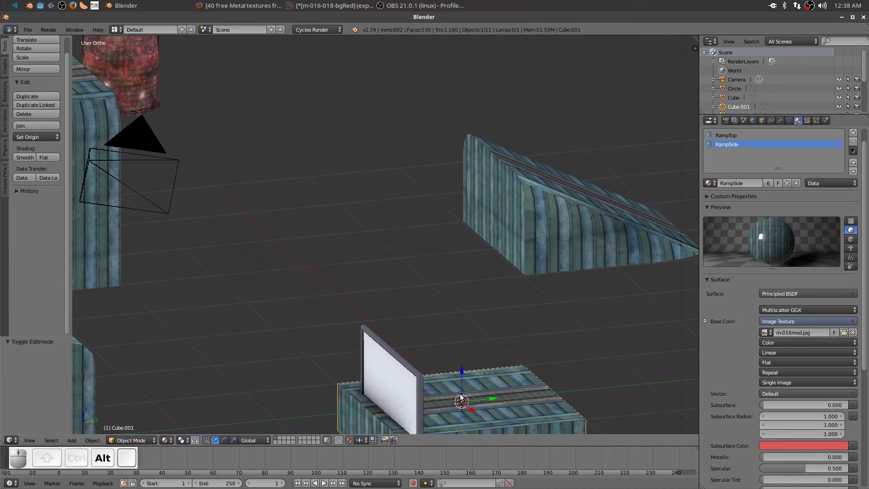
{"action": "key", "text": "alt+f"}
{"action": "middle_click_drag", "start_coordinate": [459, 320], "coordinate": [453, 254]}
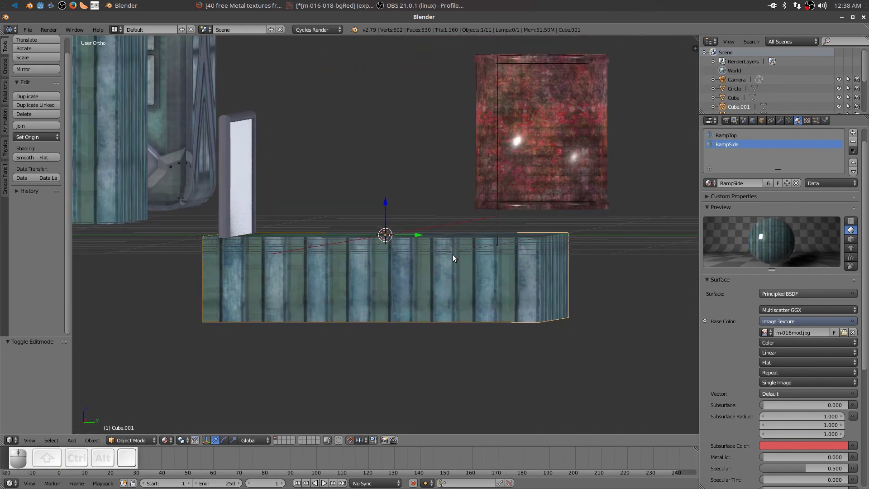
{"action": "key", "text": "KP_3"}
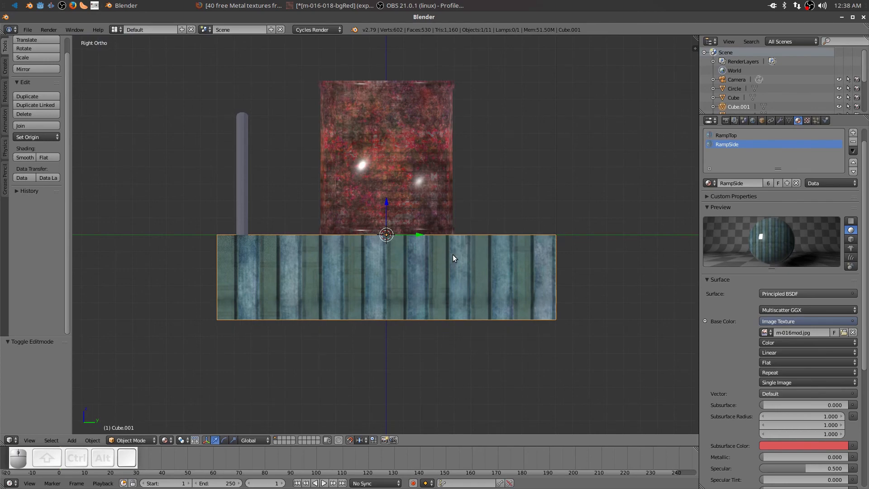
{"action": "key", "text": "KP_7"}
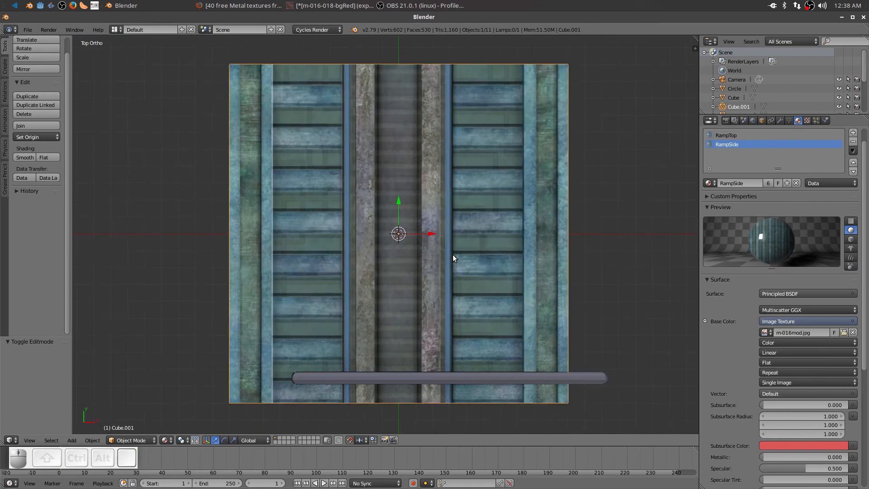
{"action": "key", "text": "KP_3"}
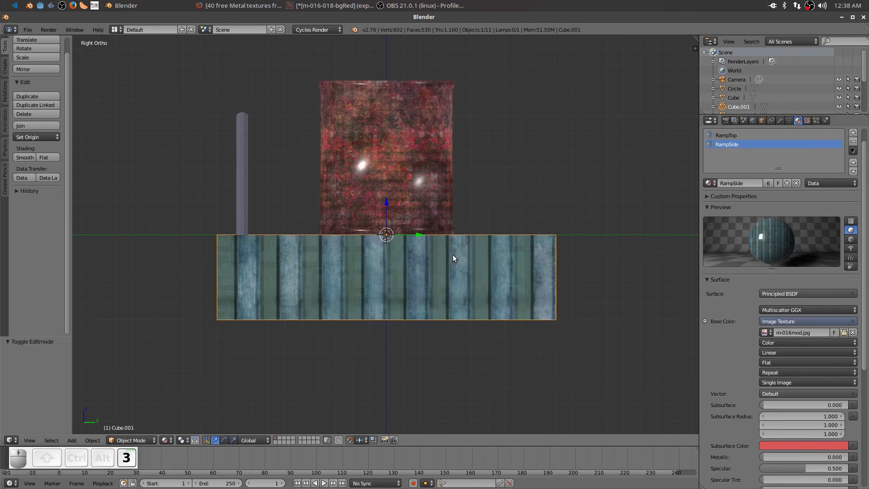
{"action": "key", "text": "KP_7"}
{"action": "key", "text": "KP_3"}
{"action": "middle_click_drag", "start_coordinate": [481, 176], "coordinate": [486, 195]}
{"action": "scroll", "coordinate": [446, 217], "scroll_direction": "down", "scroll_amount": 2}
{"action": "scroll", "coordinate": [486, 194], "scroll_direction": "down", "scroll_amount": 1}
{"action": "scroll", "coordinate": [486, 195], "scroll_direction": "up", "scroll_amount": 2}
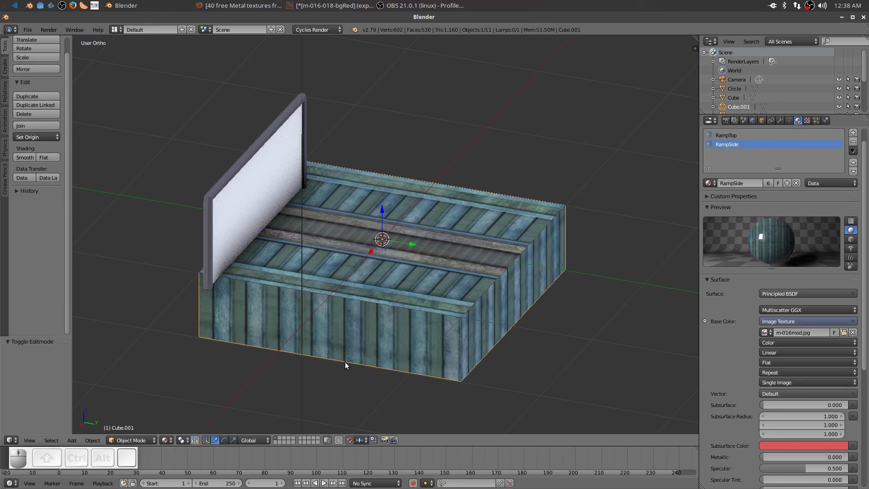
Try rotating the flat block about the global X and Y axes to test its pivot.
{"action": "key", "text": "r"}
{"action": "key", "text": "x"}
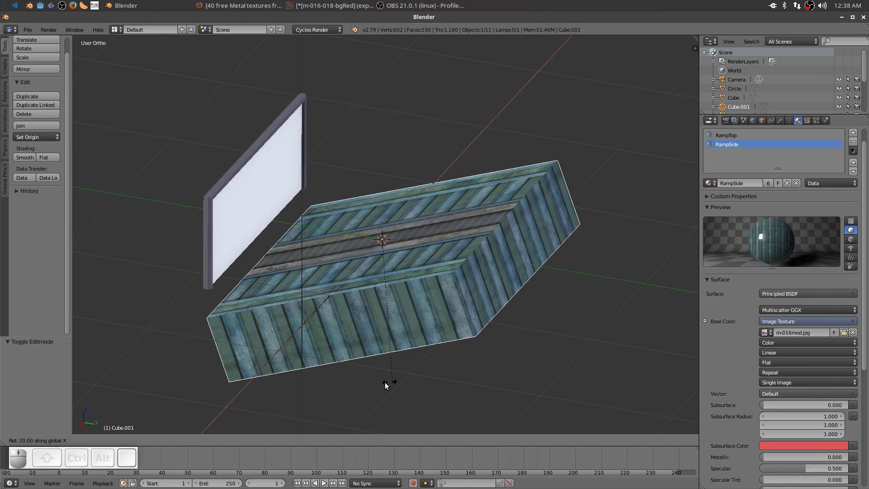
{"action": "key", "text": "y"}
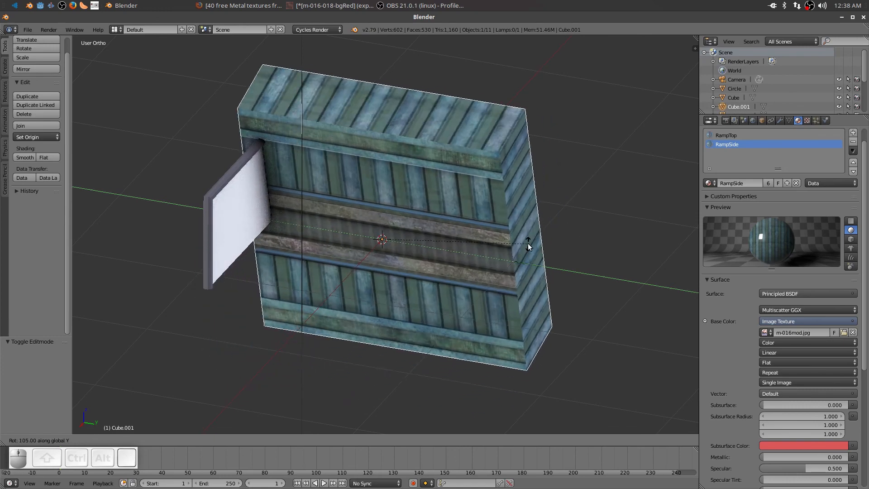
{"action": "right_click", "coordinate": [326, 395]}
Move the glass fence panel across the flat block so its object origin lands on the world origin.
{"action": "middle_click_drag", "start_coordinate": [202, 368], "coordinate": [402, 315]}
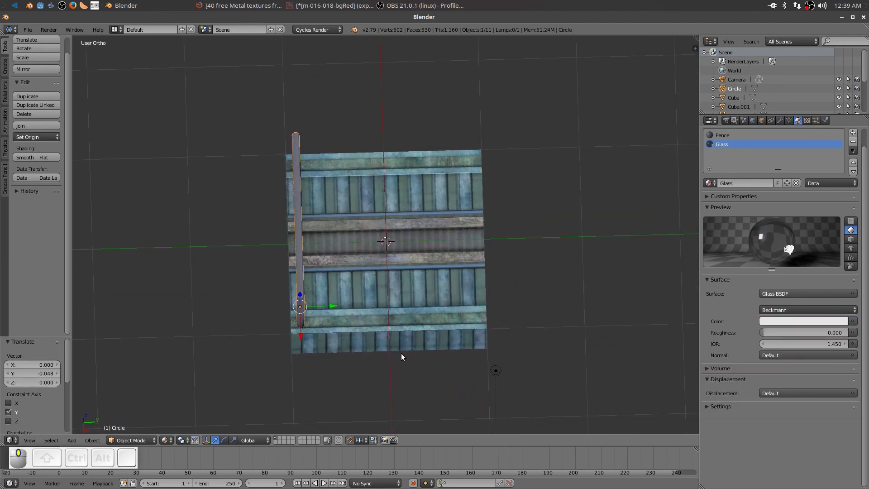
{"action": "middle_click_drag", "start_coordinate": [401, 353], "coordinate": [370, 371]}
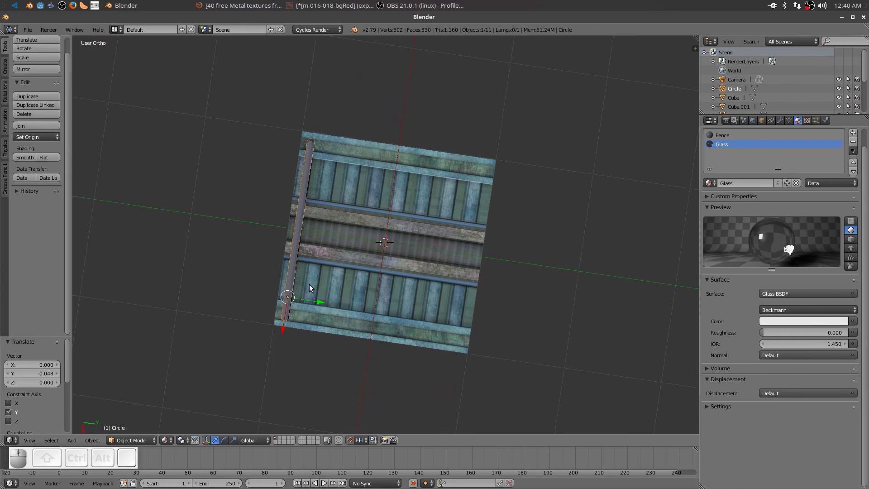
{"action": "key", "text": "g"}
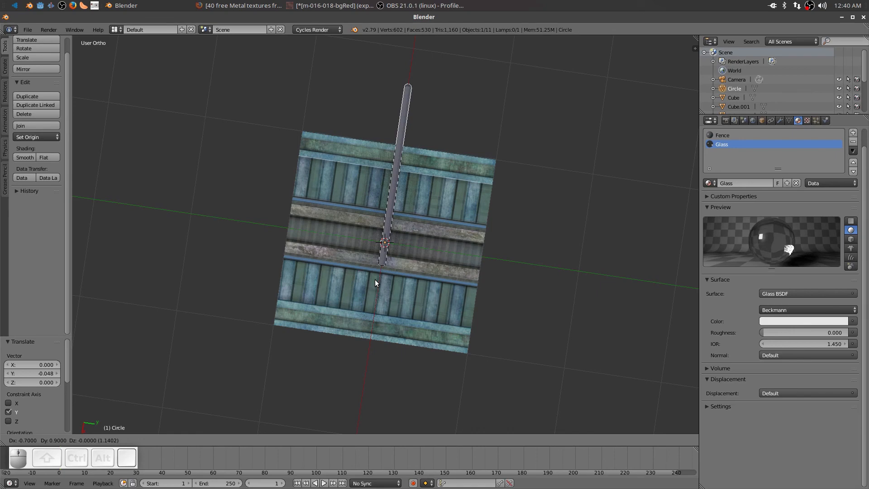
{"action": "left_click", "coordinate": [381, 257]}
Shift the glass fence's entire mesh 0.71 along X in Edit Mode to centre it on the object origin.
{"action": "middle_click_drag", "start_coordinate": [441, 291], "coordinate": [382, 266]}
{"action": "key", "text": "Tab"}
{"action": "key", "text": "a"}
{"action": "key", "text": "a"}
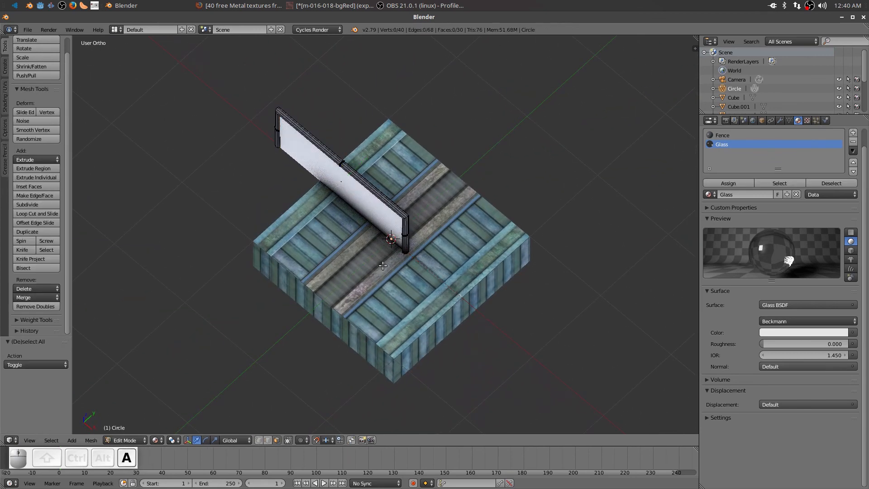
{"action": "middle_click_drag", "start_coordinate": [382, 265], "coordinate": [393, 342]}
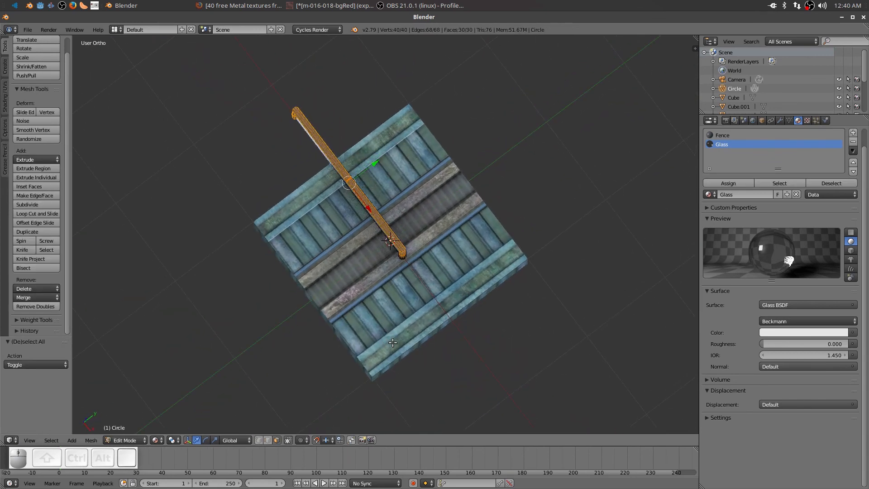
{"action": "key", "text": "KP_7"}
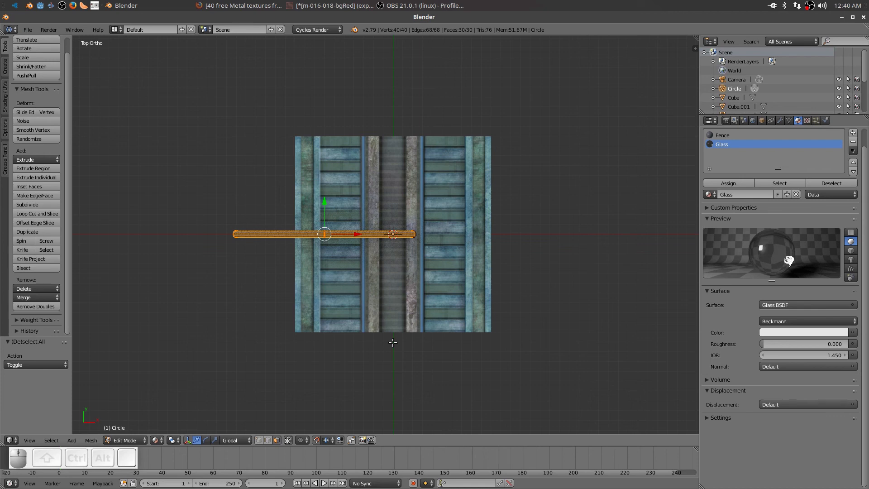
{"action": "key", "text": "g"}
{"action": "key", "text": "x"}
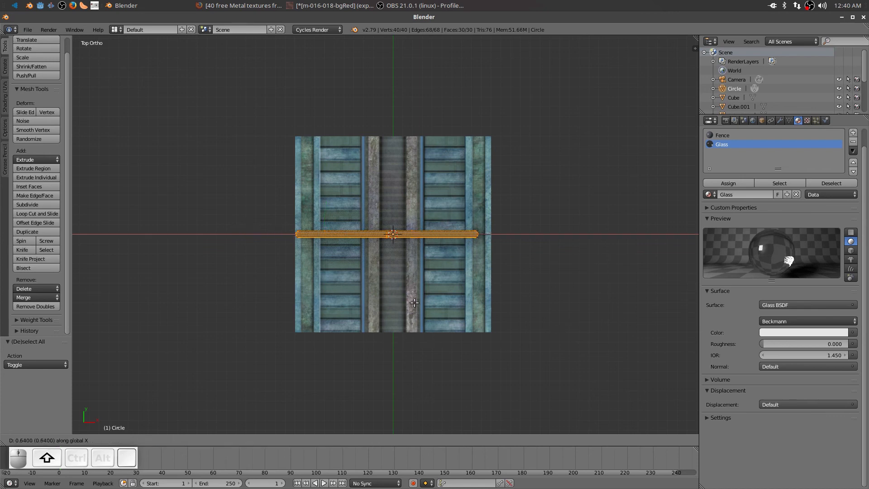
{"action": "left_click", "coordinate": [470, 303]}
Shift the fence mesh -0.94 along Y to place it along the flat block's edge.
{"action": "key", "text": "g"}
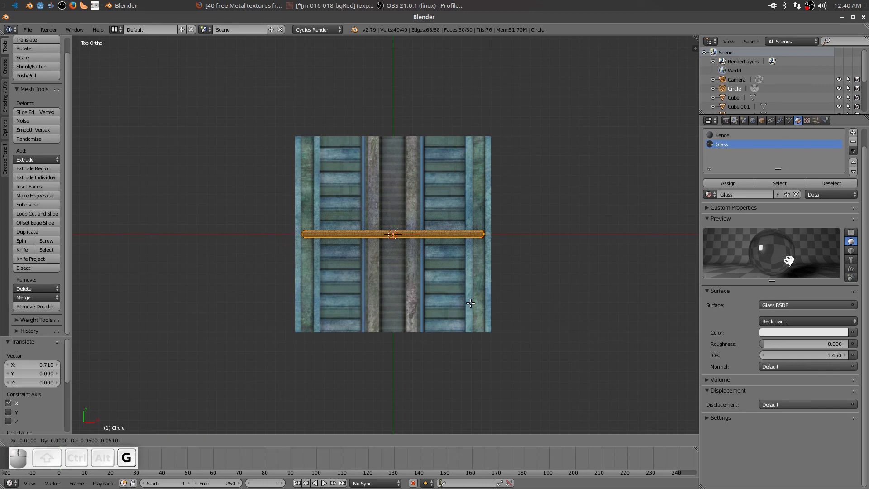
{"action": "key", "text": "y"}
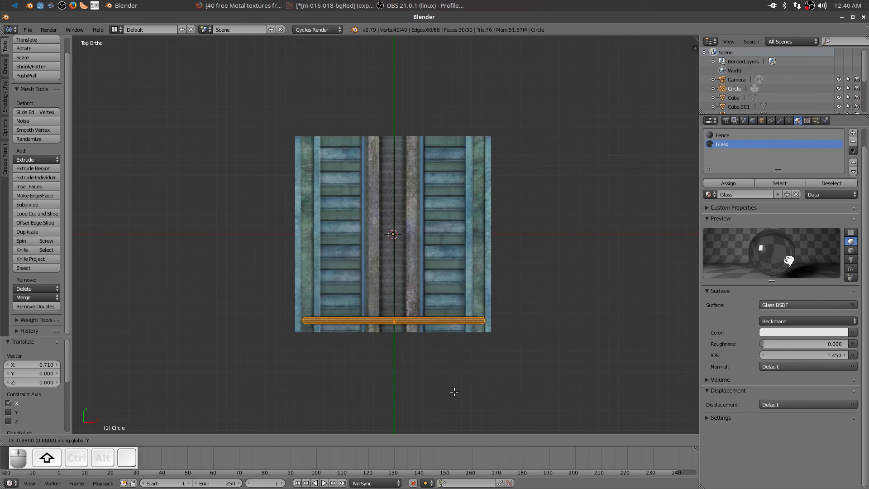
{"action": "left_click", "coordinate": [451, 49]}
Examine the fence from right, top and angled views to check how it sits on the flat block's edge.
{"action": "middle_click_drag", "start_coordinate": [587, 368], "coordinate": [482, 266]}
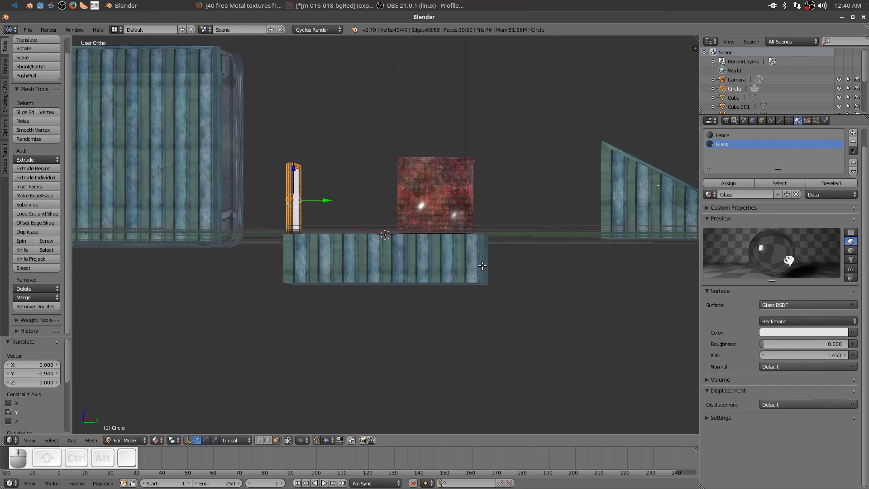
{"action": "key", "text": "KP_3"}
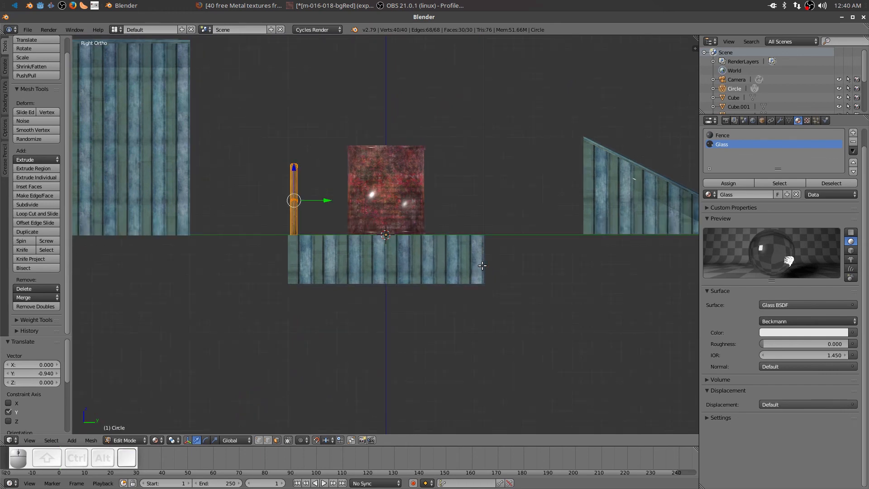
{"action": "key", "text": "KP_7"}
{"action": "middle_click_drag", "start_coordinate": [607, 297], "coordinate": [481, 259]}
{"action": "scroll", "coordinate": [444, 276], "scroll_direction": "down", "scroll_amount": 5}
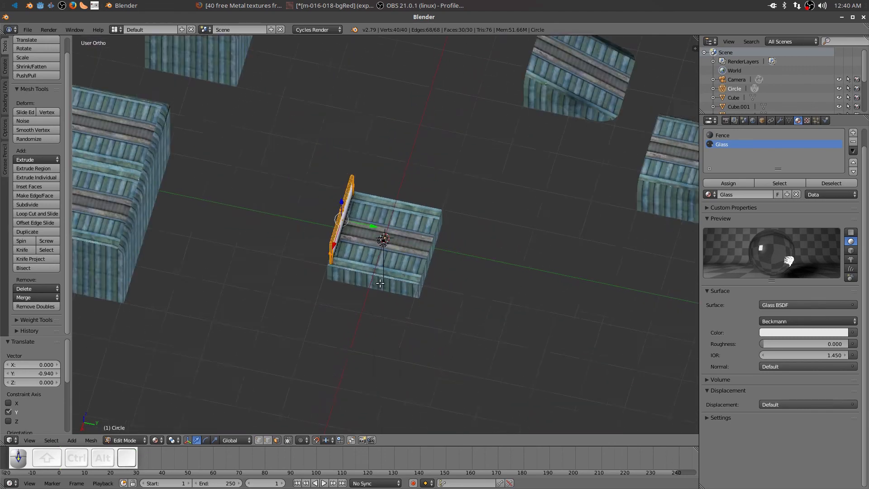
{"action": "middle_click_drag", "start_coordinate": [372, 281], "coordinate": [393, 294]}
{"action": "scroll", "coordinate": [394, 295], "scroll_direction": "up", "scroll_amount": 3}
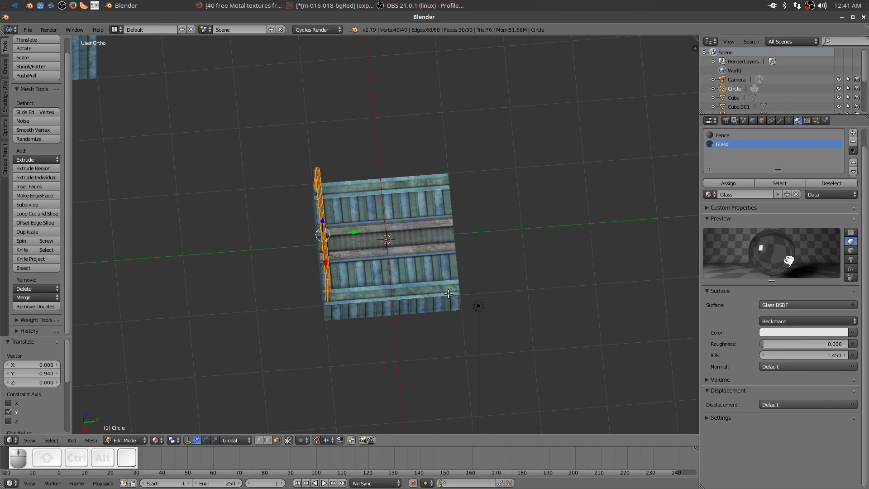
{"action": "key", "text": "r"}
{"action": "key", "text": "z"}
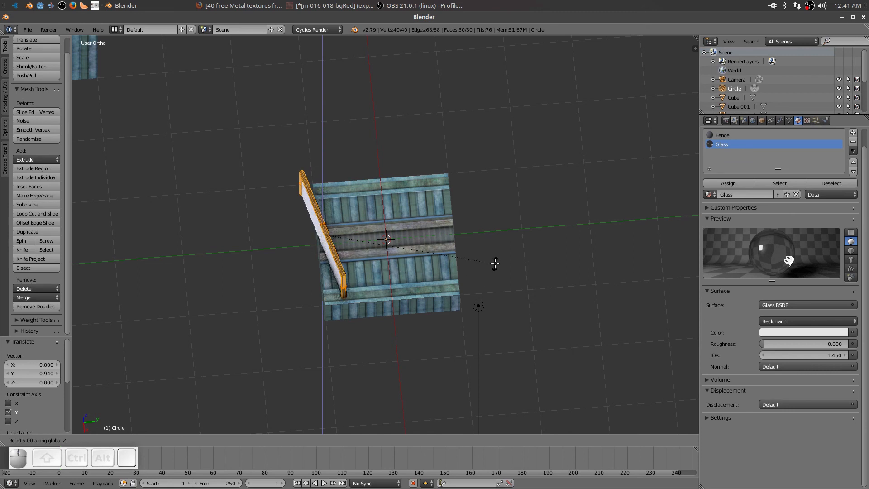
{"action": "right_click", "coordinate": [482, 288]}
Try rotating the fence object 270° about the global Z axis in Object Mode to test its pivot, and undo the rotation.
{"action": "key", "text": "Tab"}
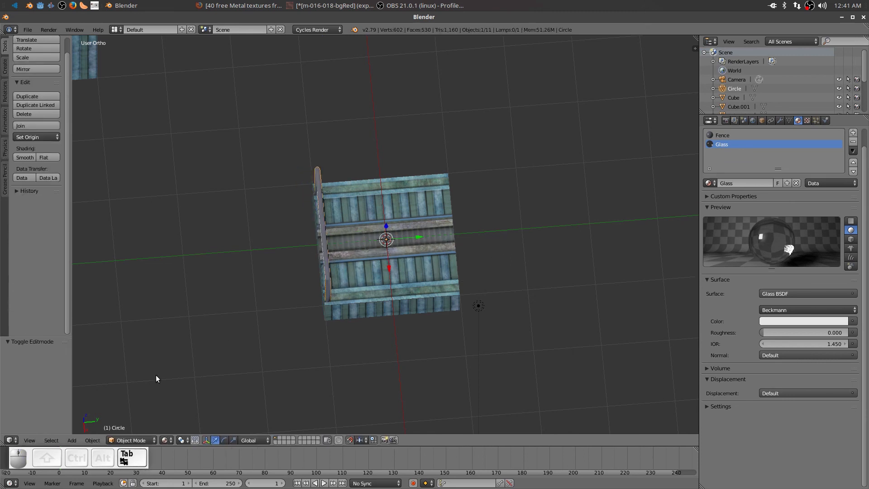
{"action": "key", "text": "r"}
{"action": "key", "text": "z"}
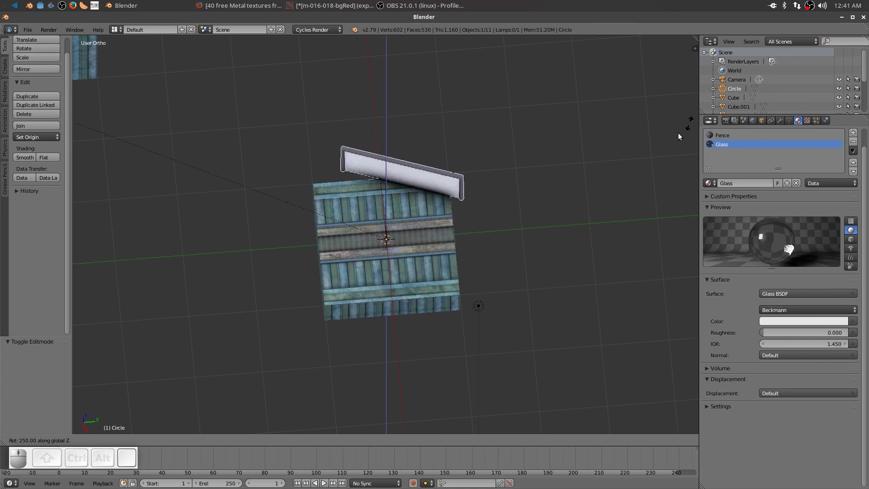
{"action": "left_click", "coordinate": [649, 235]}
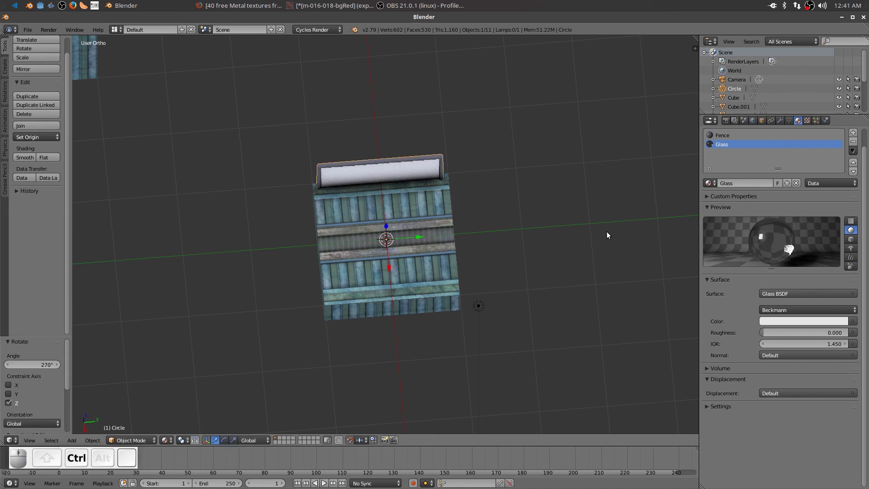
{"action": "key", "text": "ctrl+z"}
Try rotating the fence about global Z in top view to test whether it follows the flat block's edges.
{"action": "scroll", "coordinate": [571, 281], "scroll_direction": "up", "scroll_amount": 1}
{"action": "middle_click_drag", "start_coordinate": [571, 278], "coordinate": [566, 267]}
{"action": "key", "text": "KP_7"}
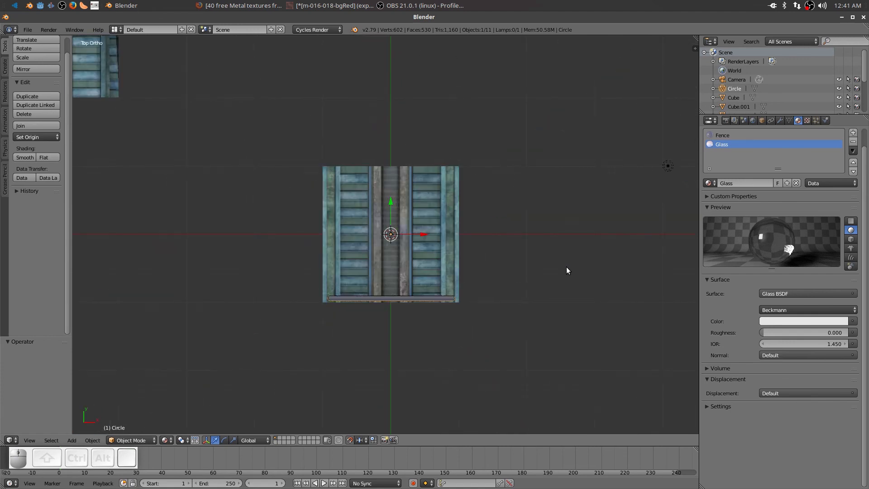
{"action": "key", "text": "r"}
{"action": "key", "text": "z"}
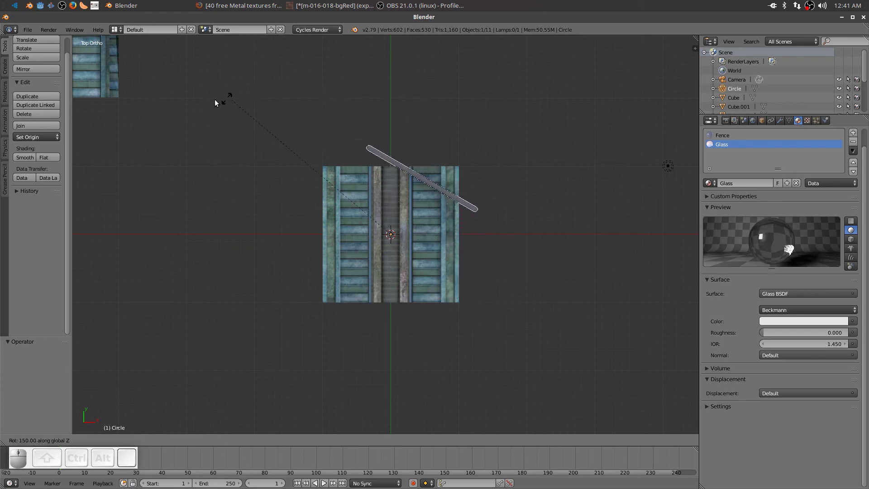
{"action": "left_click", "coordinate": [370, 330]}
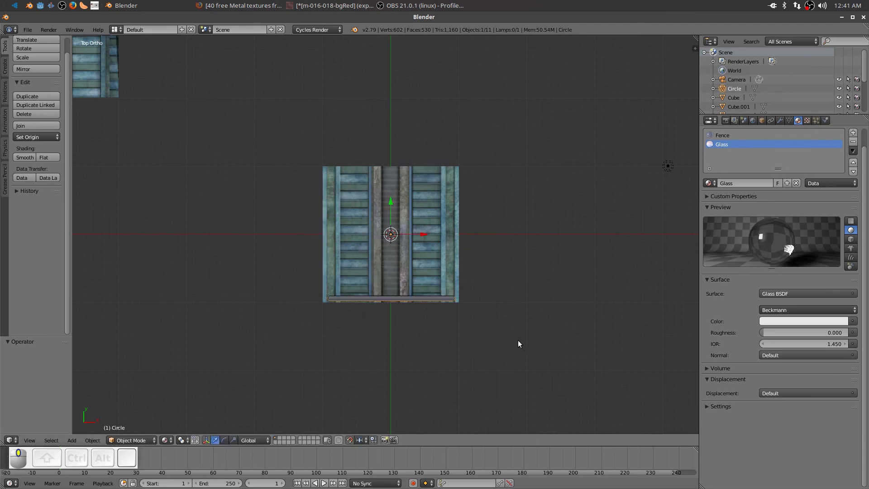
{"action": "middle_click_drag", "start_coordinate": [534, 347], "coordinate": [420, 300]}
{"action": "scroll", "coordinate": [456, 270], "scroll_direction": "down", "scroll_amount": 10}
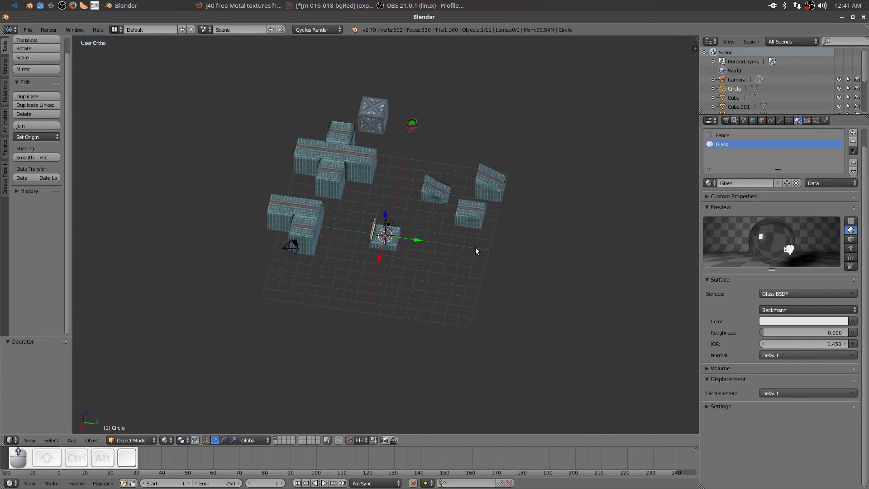
{"action": "scroll", "coordinate": [480, 230], "scroll_direction": "up", "scroll_amount": 3}
{"action": "middle_click_drag", "start_coordinate": [498, 211], "coordinate": [507, 297], "text": "shift"}
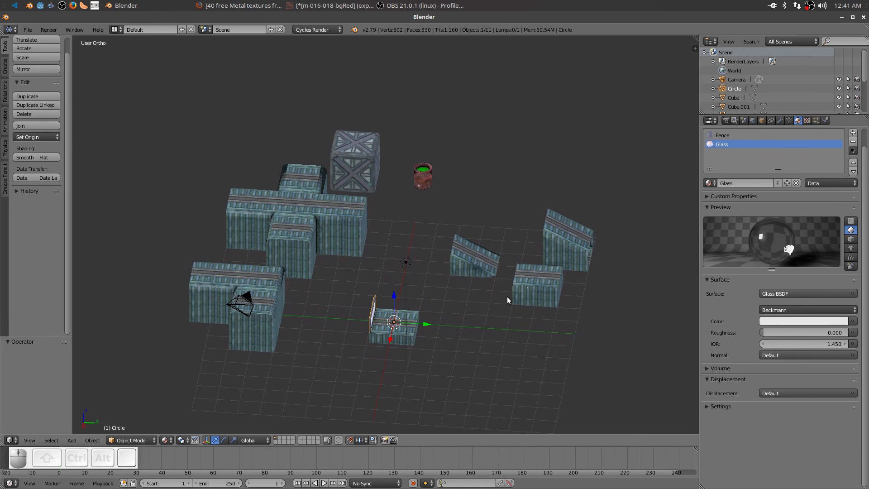